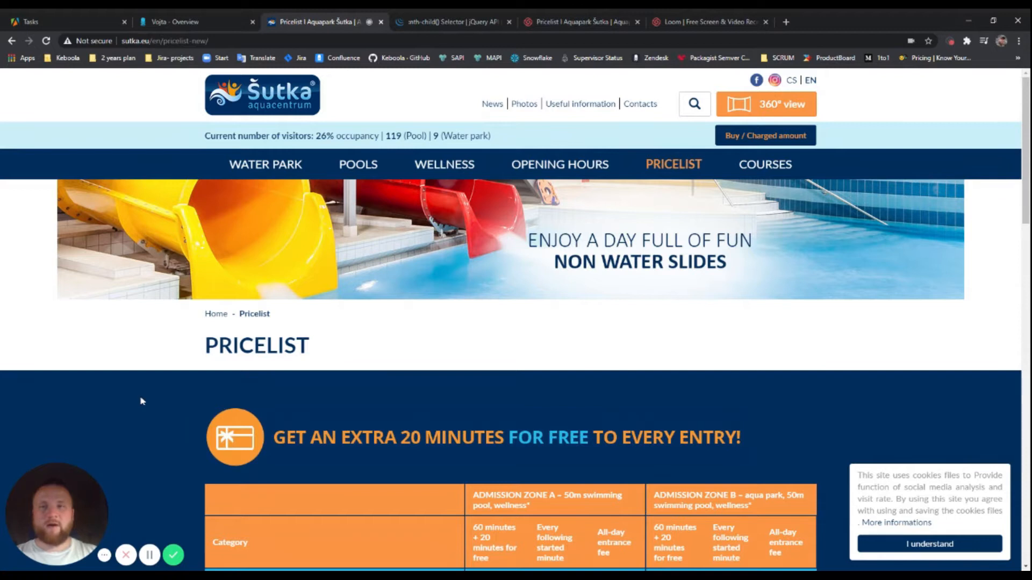
Cycle through the Apify Tasks, Keboola Overview and Šutka Pricelist tabs, ending on Apify Tasks
{"action": "left_click", "coordinate": [74, 23]}
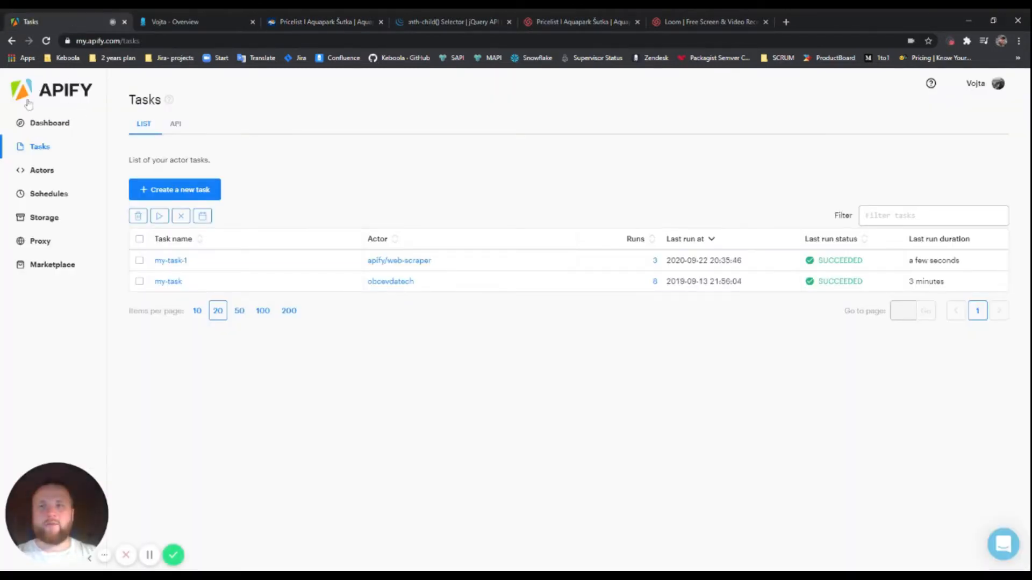
{"action": "left_click", "coordinate": [184, 25]}
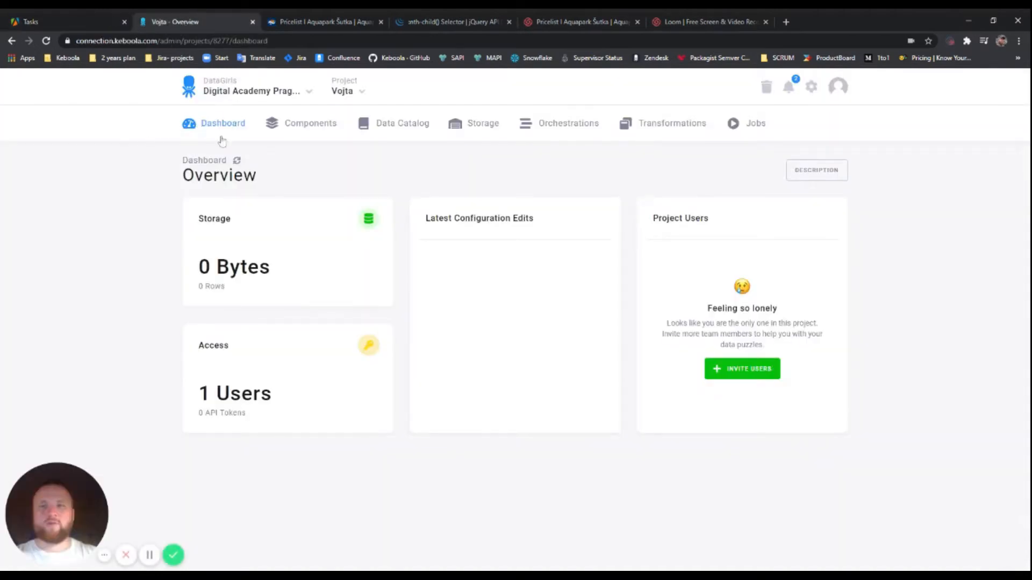
{"action": "left_click", "coordinate": [307, 22]}
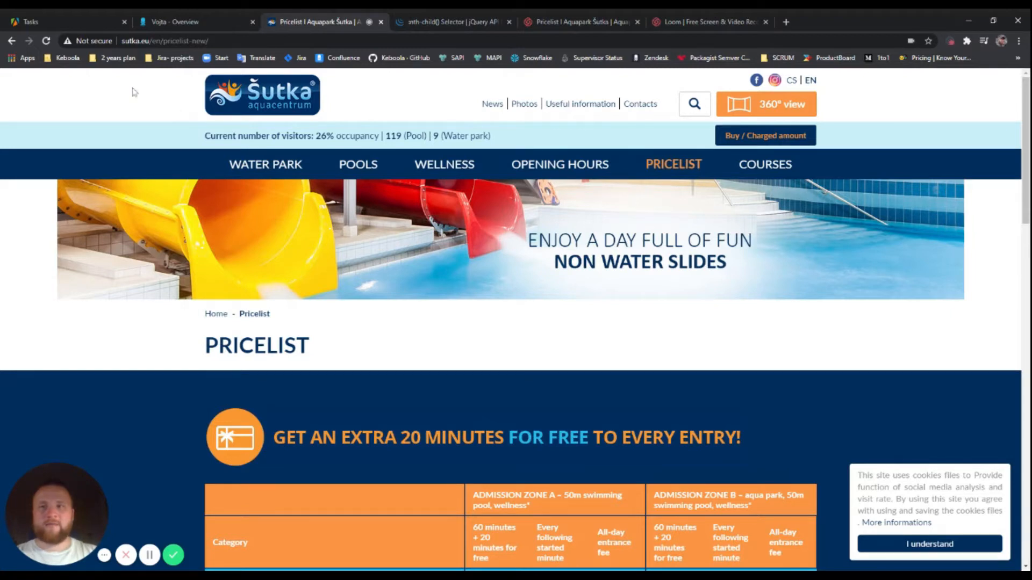
{"action": "left_click", "coordinate": [64, 20]}
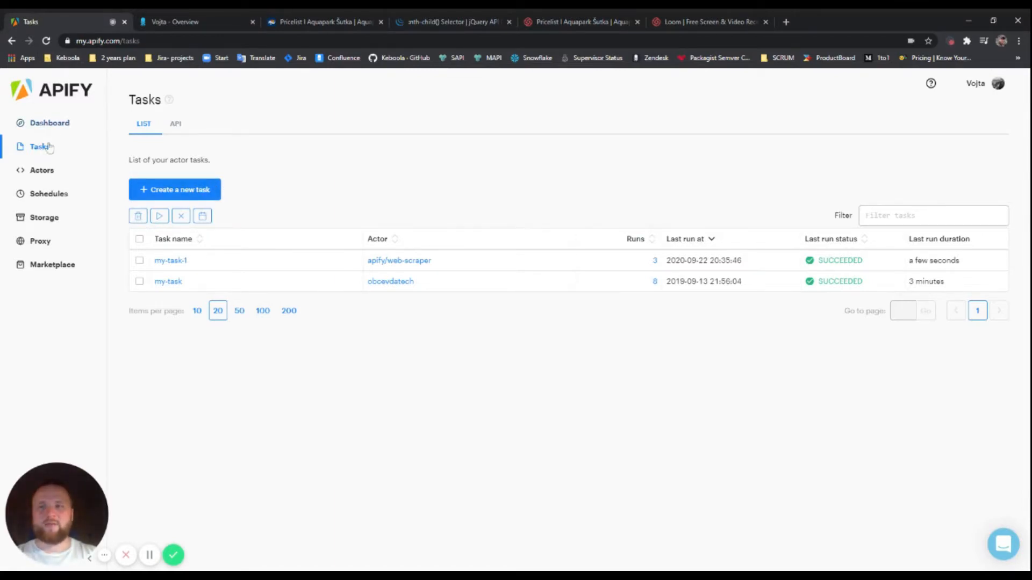
Create Web Scraper task my-task-2 and review its default Start URL and a[href] Link selector
{"action": "left_click", "coordinate": [187, 191]}
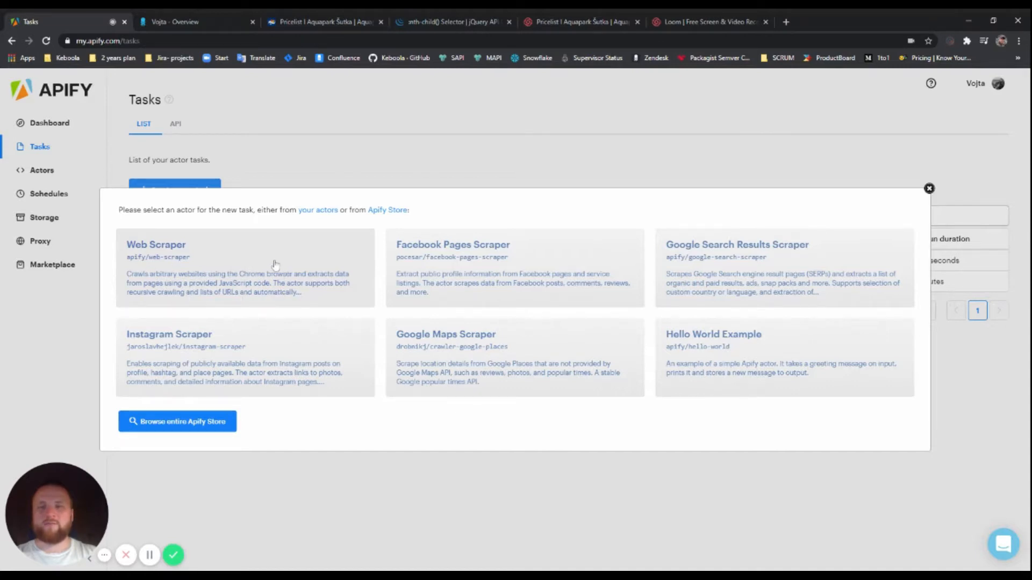
{"action": "left_click", "coordinate": [247, 277]}
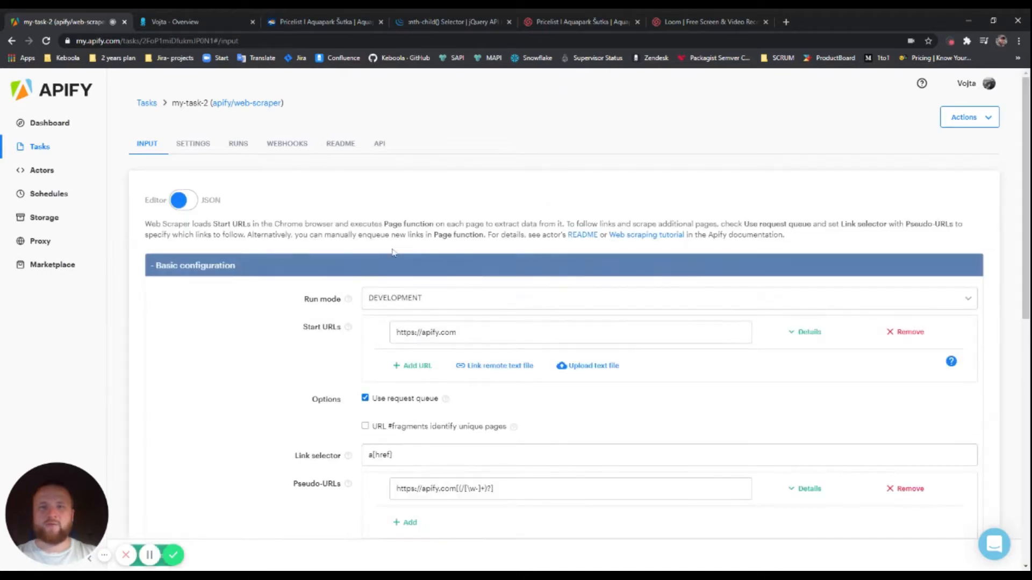
{"action": "scroll", "coordinate": [480, 215], "scroll_direction": "down", "scroll_amount": 2}
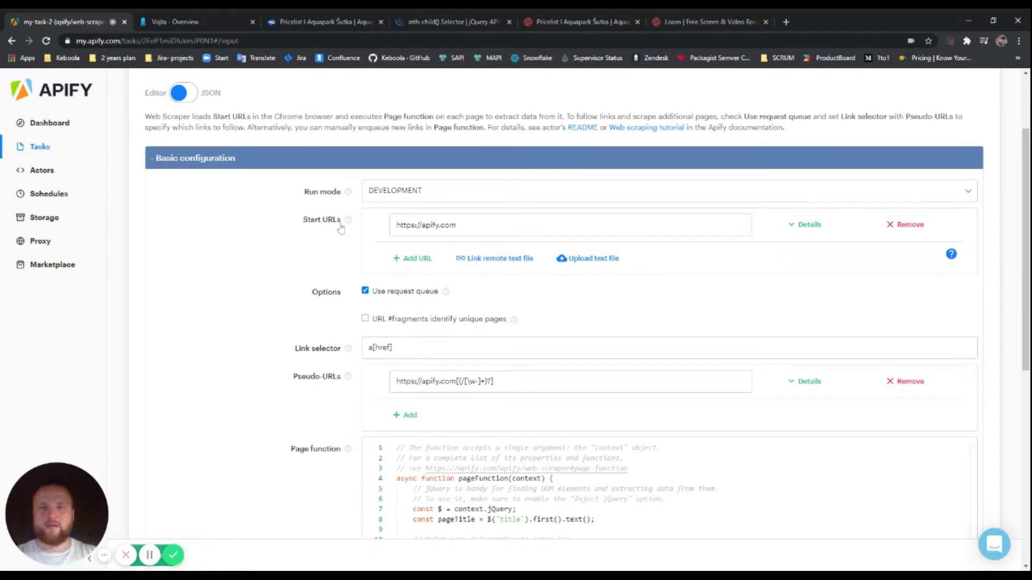
{"action": "mouse_move", "coordinate": [348, 225]}
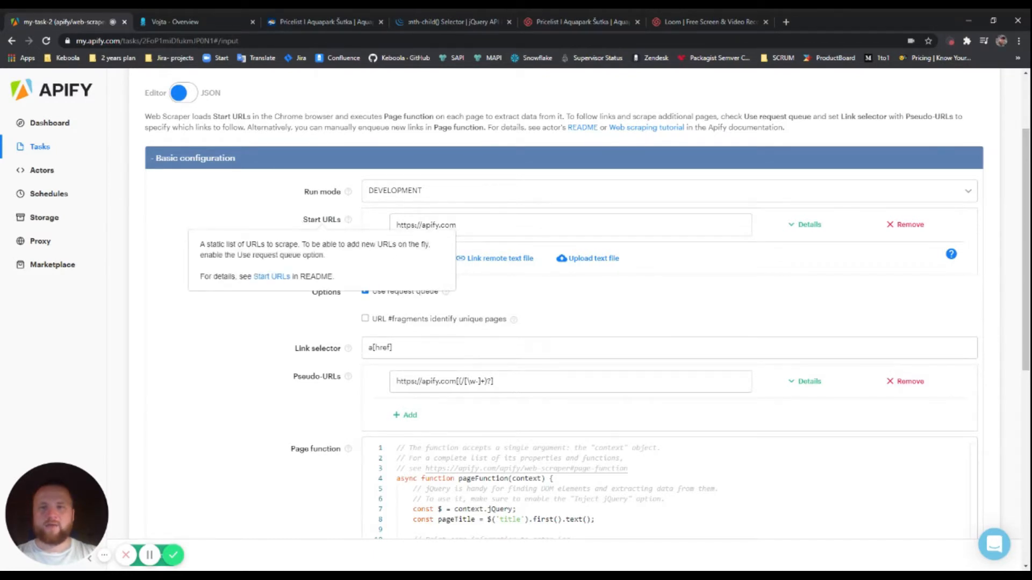
{"action": "left_click_drag", "start_coordinate": [334, 257], "coordinate": [301, 240]}
{"action": "left_click", "coordinate": [259, 239]}
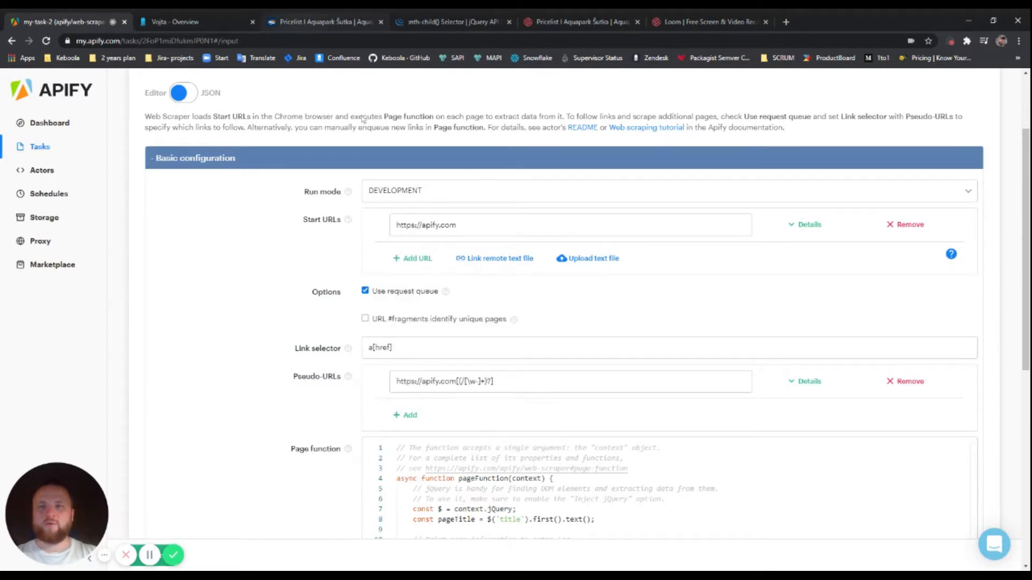
{"action": "left_click", "coordinate": [310, 24]}
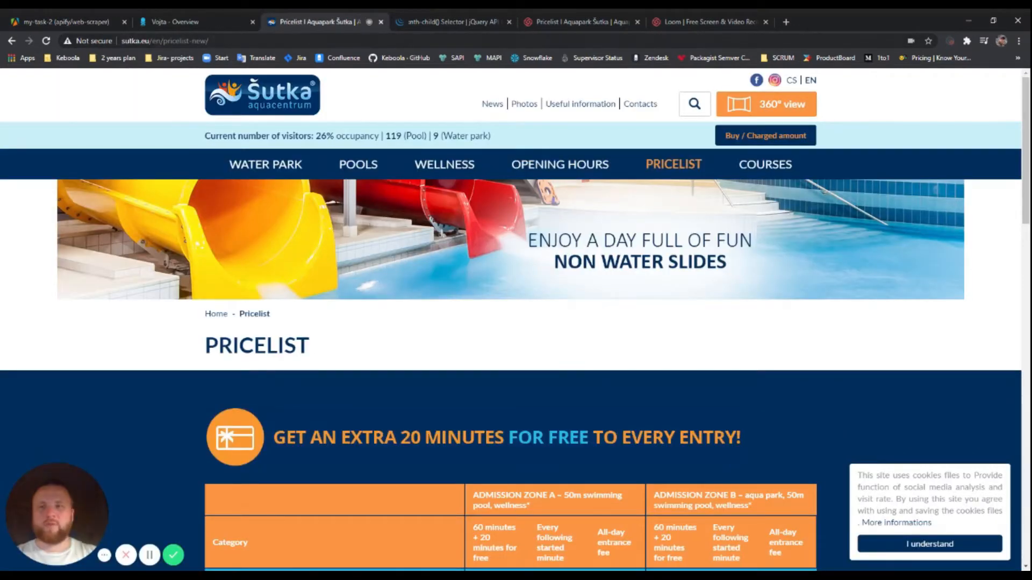
{"action": "left_click", "coordinate": [205, 41]}
{"action": "key", "text": "ctrl+c"}
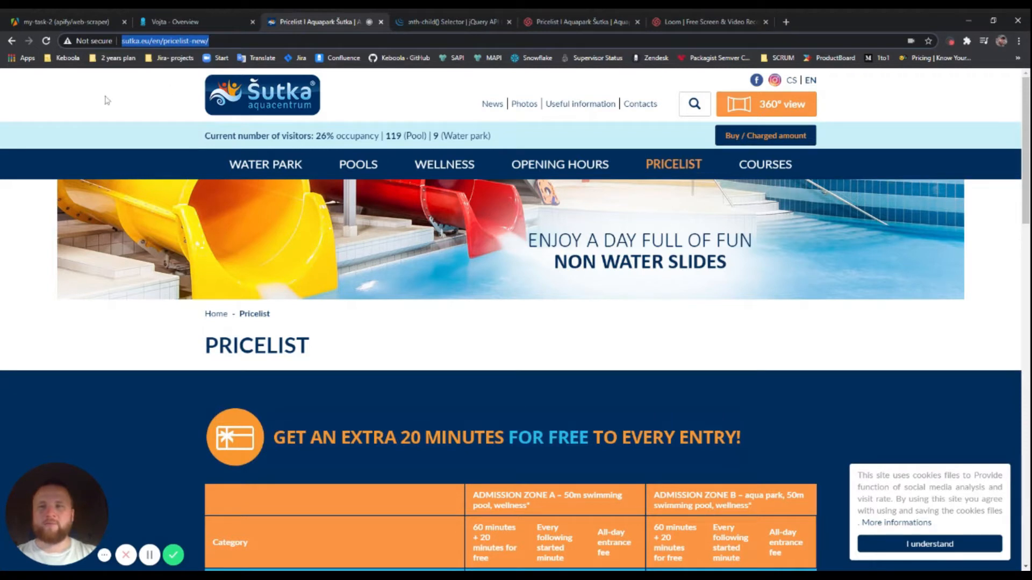
{"action": "left_click", "coordinate": [78, 24]}
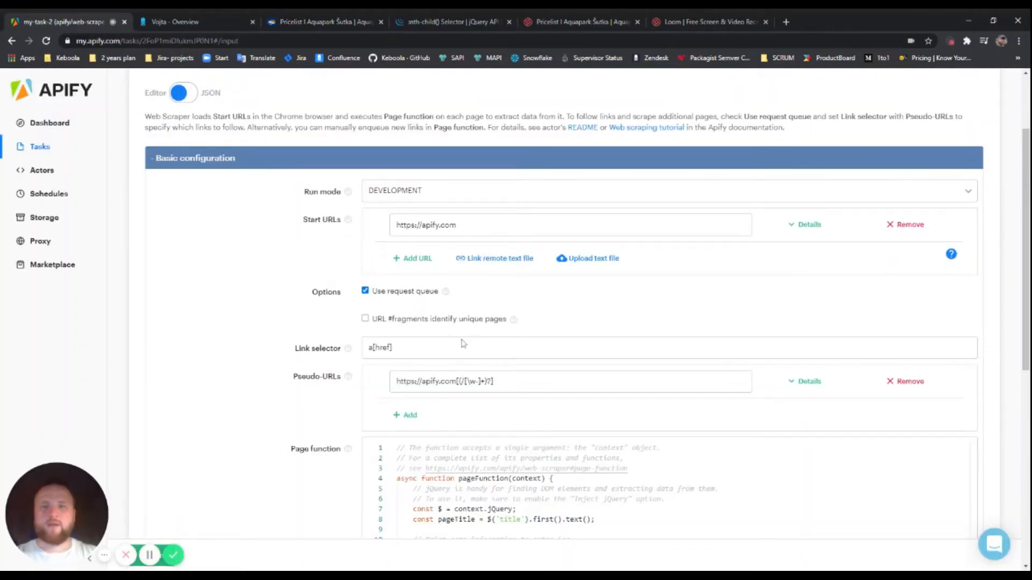
{"action": "left_click_drag", "start_coordinate": [457, 225], "coordinate": [381, 227]}
{"action": "key", "text": "ctrl+v"}
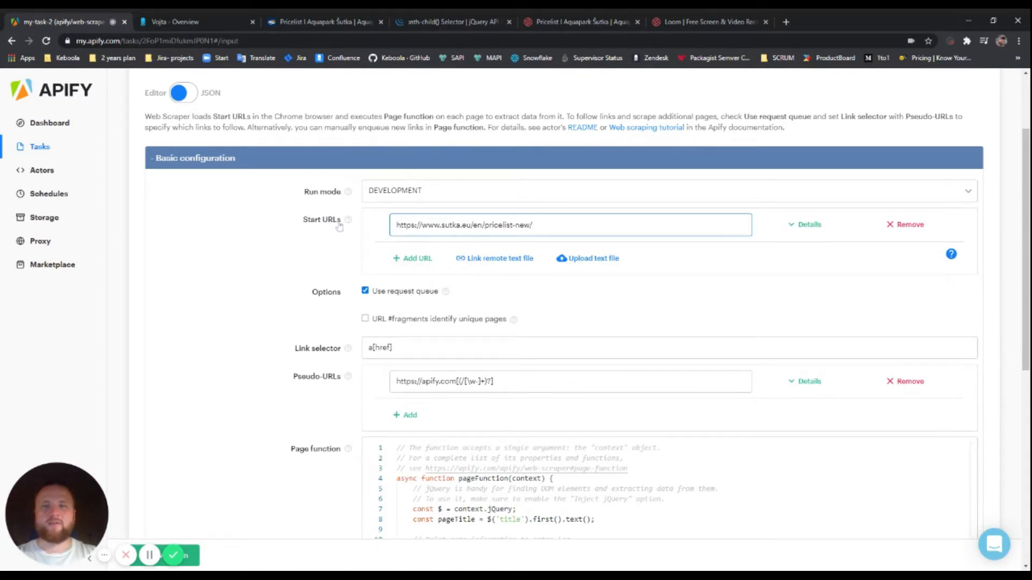
{"action": "scroll", "coordinate": [450, 225], "scroll_direction": "down", "scroll_amount": 2}
{"action": "scroll", "coordinate": [450, 226], "scroll_direction": "up", "scroll_amount": 1}
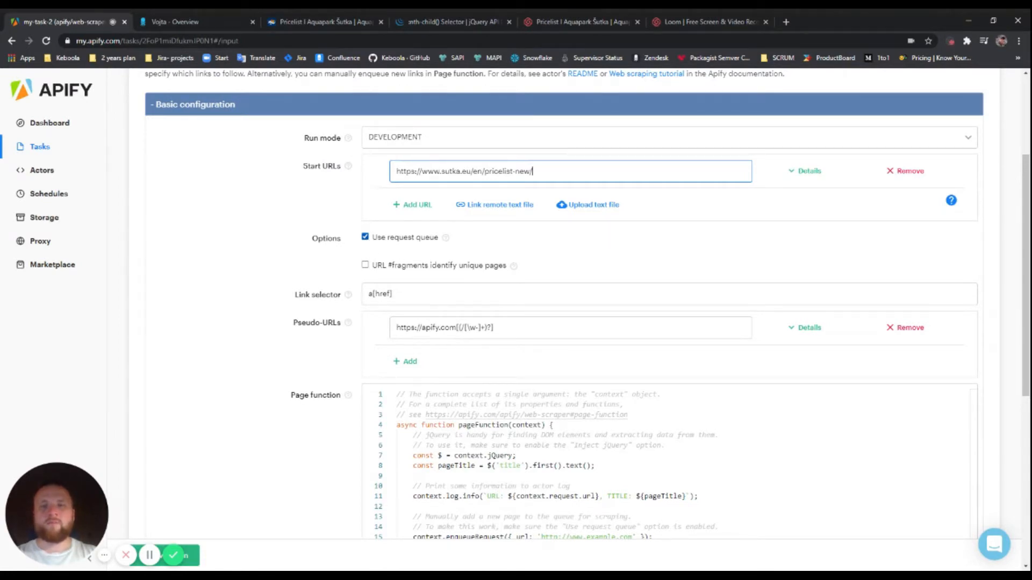
Uncheck Use request queue, clear the a[href] Link selector, and remove the apify.com Pseudo-URL
{"action": "left_click", "coordinate": [364, 237]}
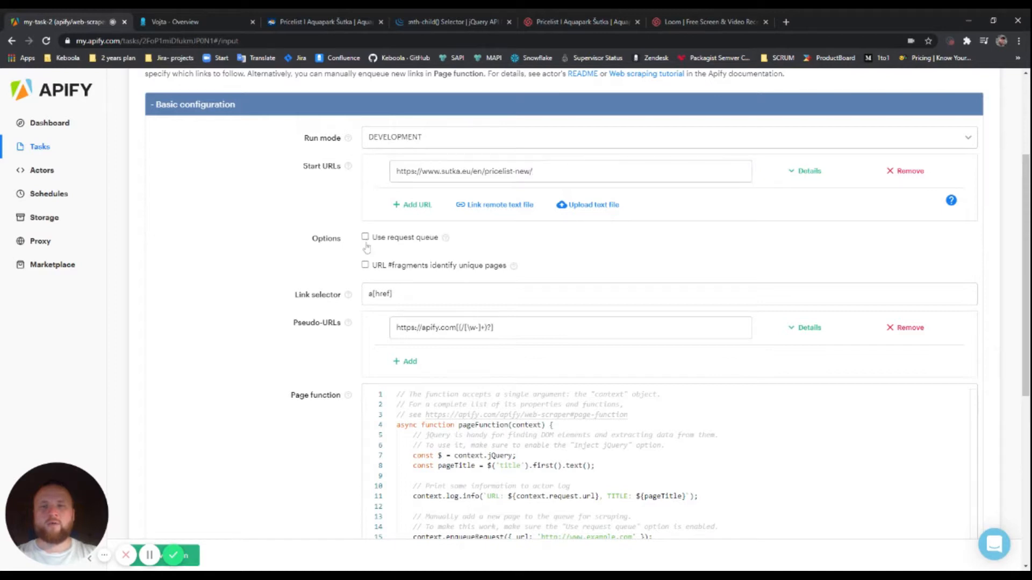
{"action": "scroll", "coordinate": [394, 285], "scroll_direction": "down", "scroll_amount": 1}
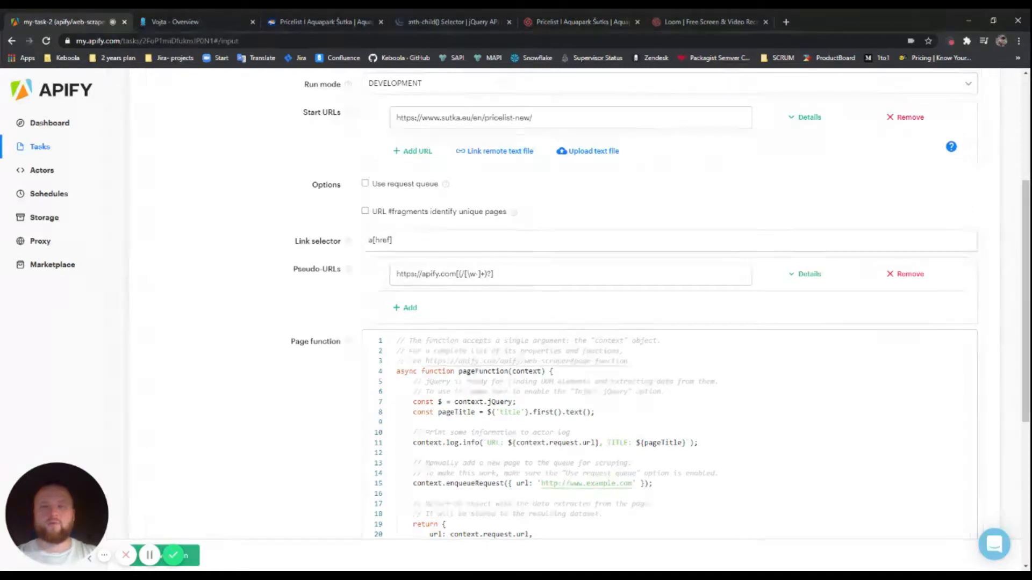
{"action": "triple_click", "coordinate": [381, 241]}
{"action": "key", "text": "BackSpace"}
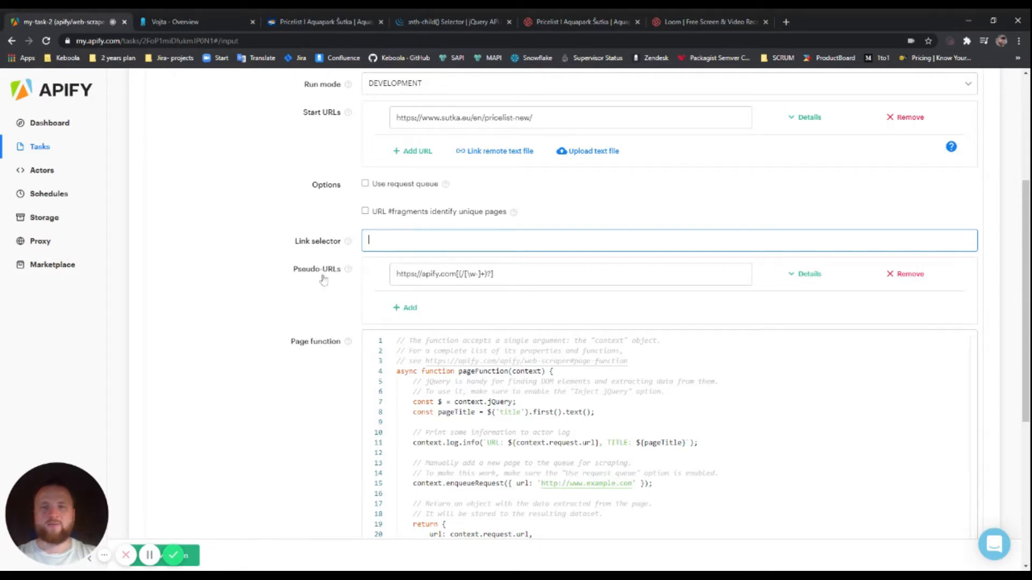
{"action": "left_click", "coordinate": [910, 274]}
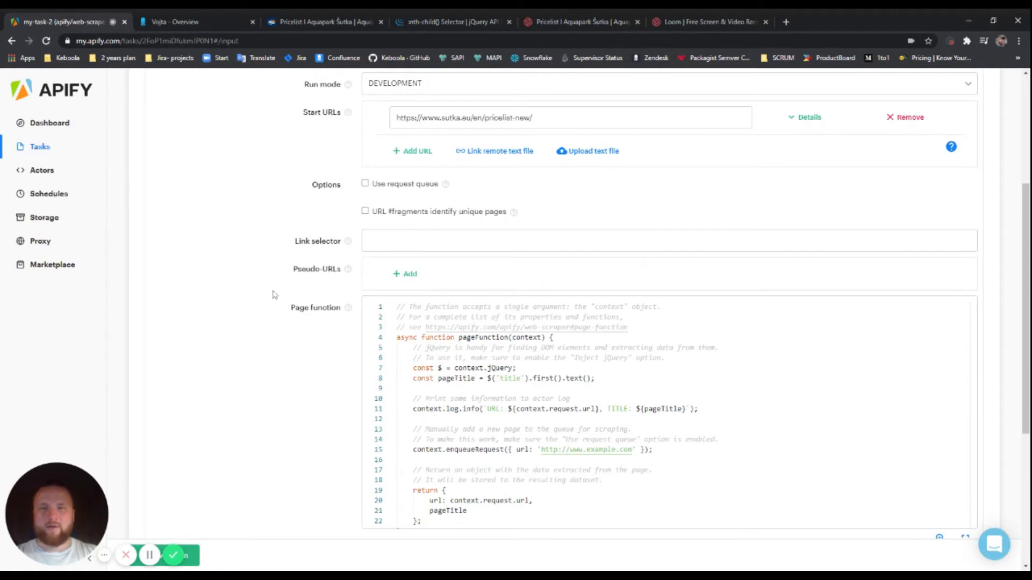
{"action": "scroll", "coordinate": [260, 294], "scroll_direction": "down", "scroll_amount": 2}
{"action": "scroll", "coordinate": [676, 308], "scroll_direction": "down", "scroll_amount": 1}
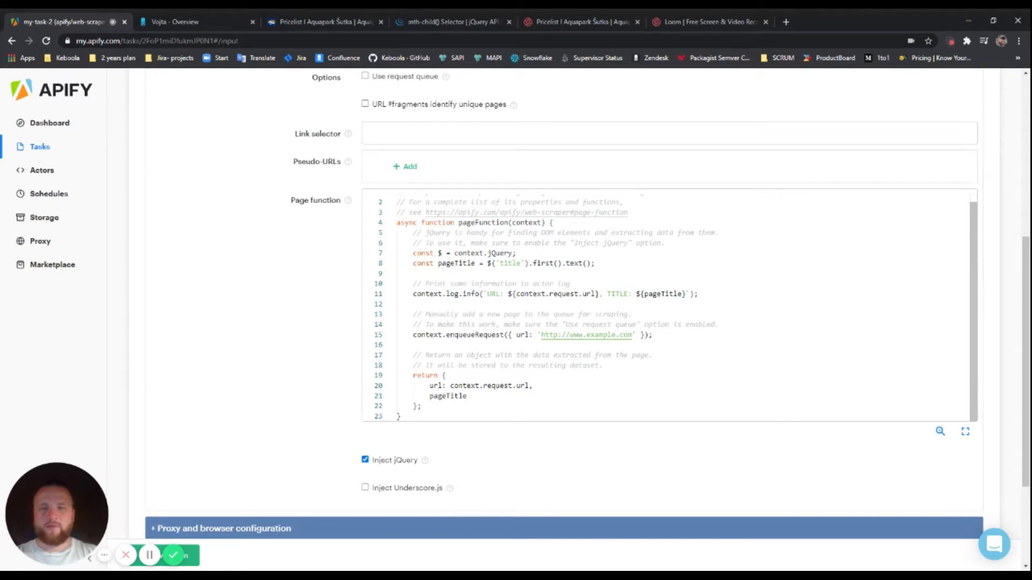
Reload the Šutka pricelist page and open Chrome DevTools beside it
{"action": "left_click", "coordinate": [304, 27]}
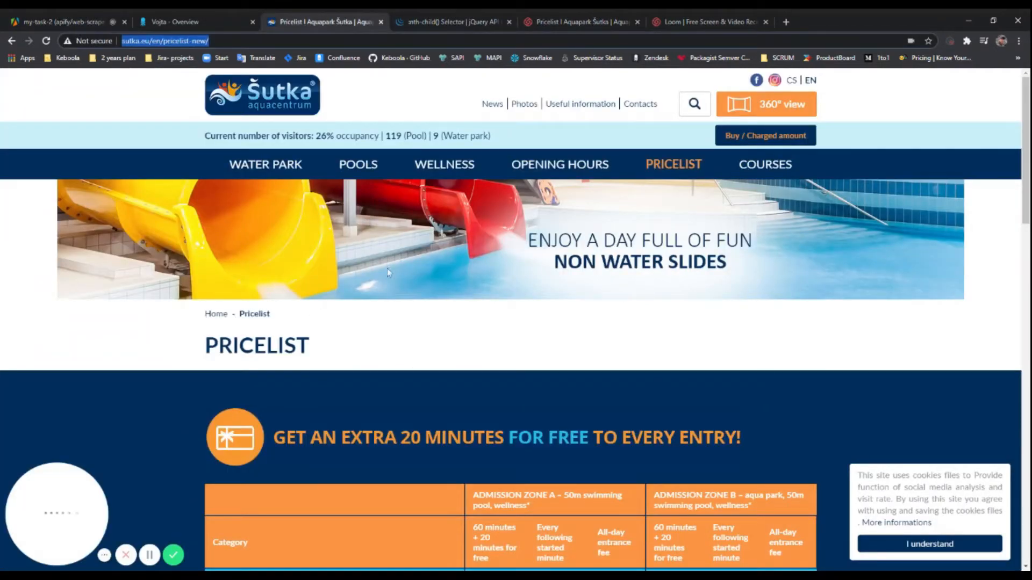
{"action": "key", "text": "Return"}
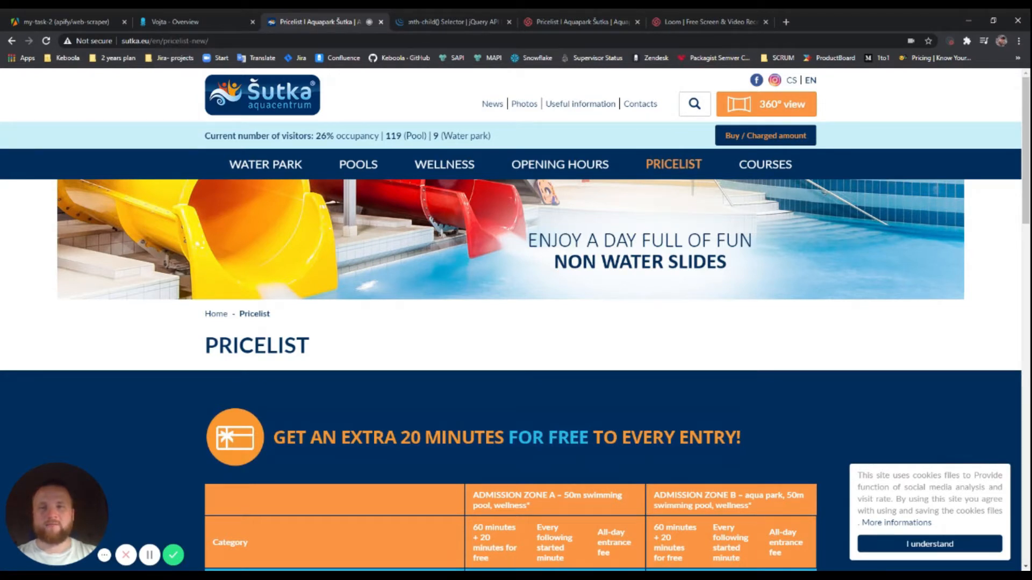
{"action": "key", "text": "ctrl+shift+i"}
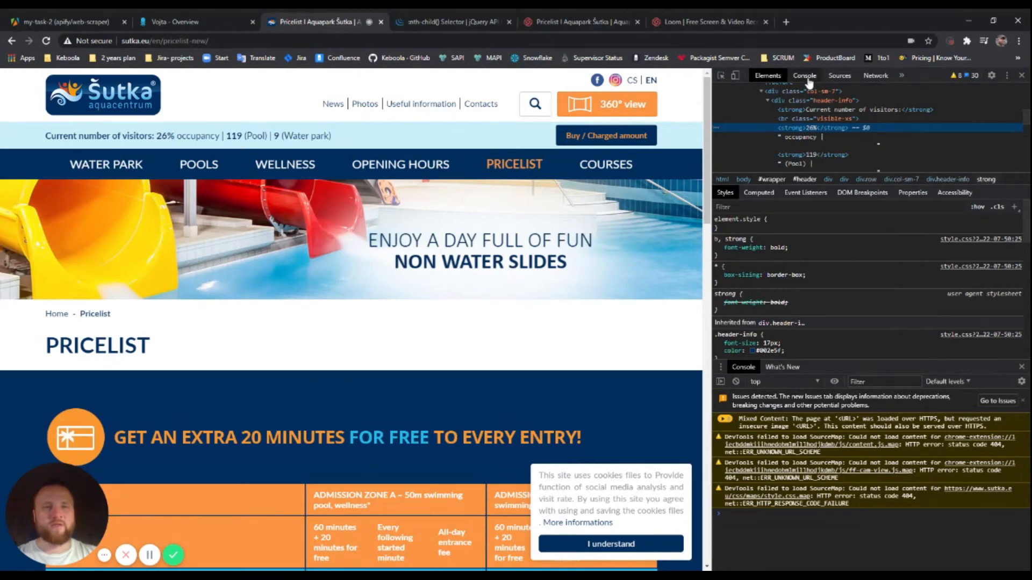
Clear the DevTools console and dismiss its issues notice
{"action": "left_click", "coordinate": [746, 371]}
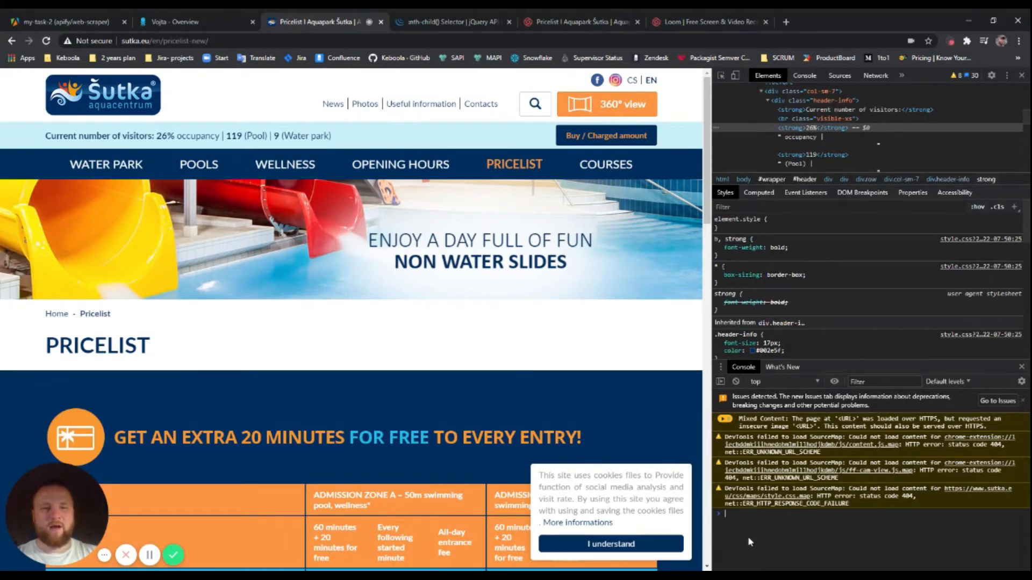
{"action": "left_click", "coordinate": [736, 381]}
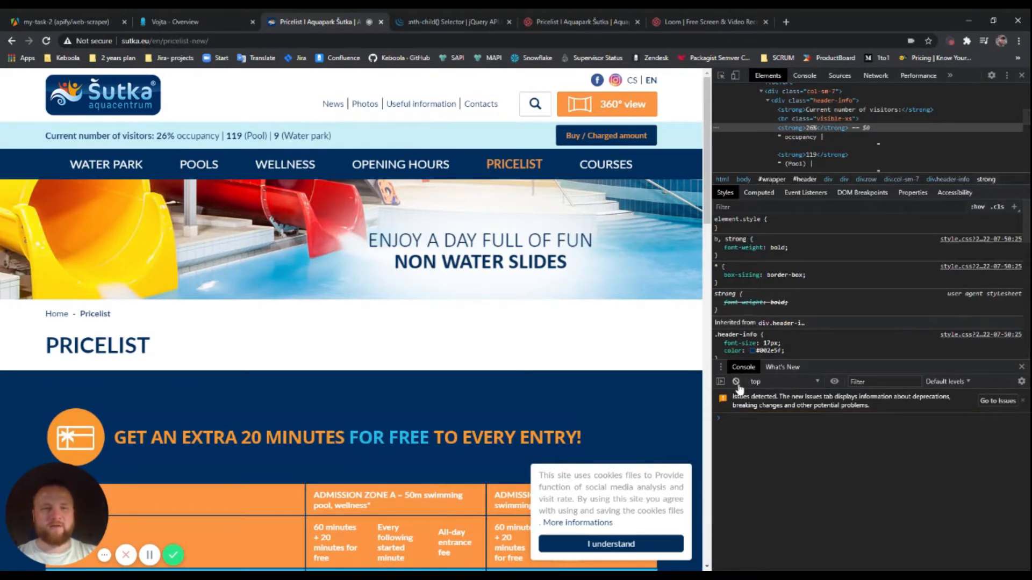
{"action": "left_click", "coordinate": [1022, 401]}
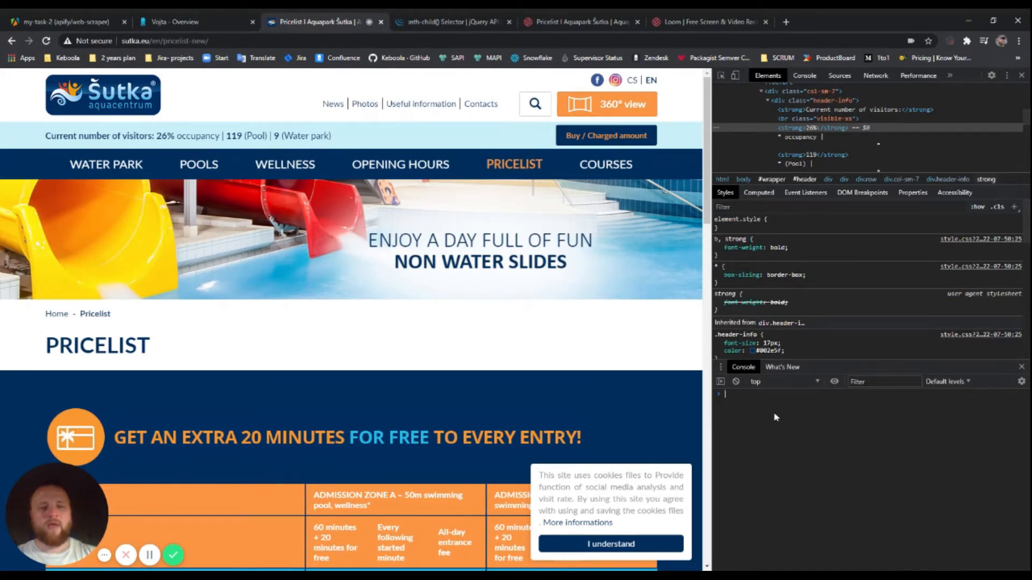
Run the strong:nth-child(3) header query with .text(), returning 26%, and select the command to copy
{"action": "type", "text": "$"}
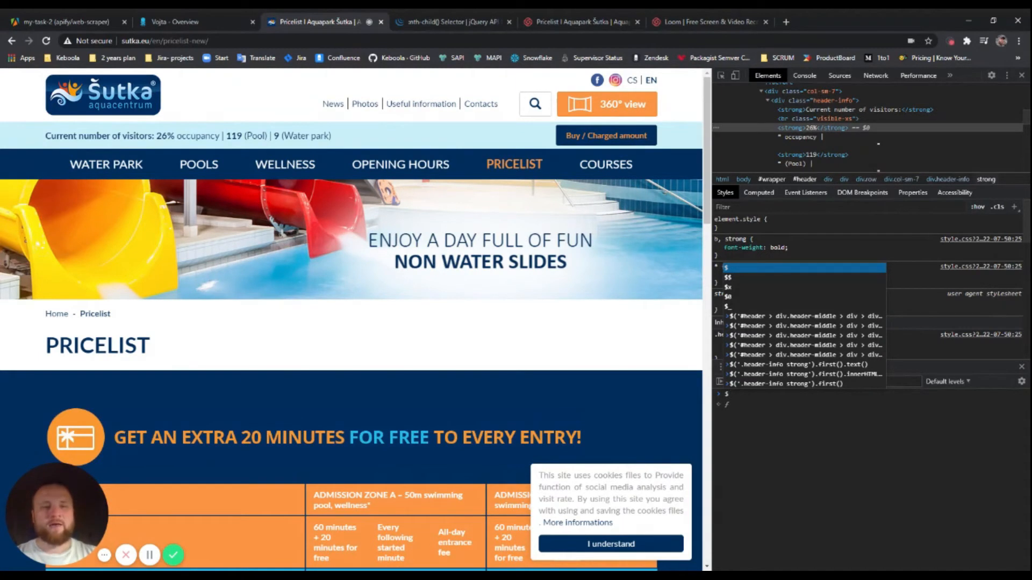
{"action": "type", "text": "("}
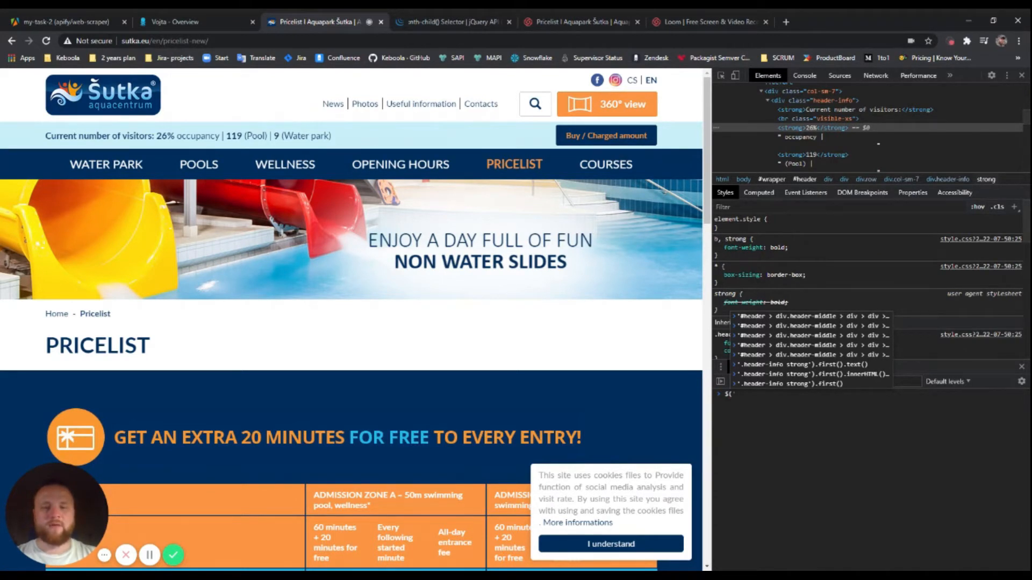
{"action": "key", "text": "Tab"}
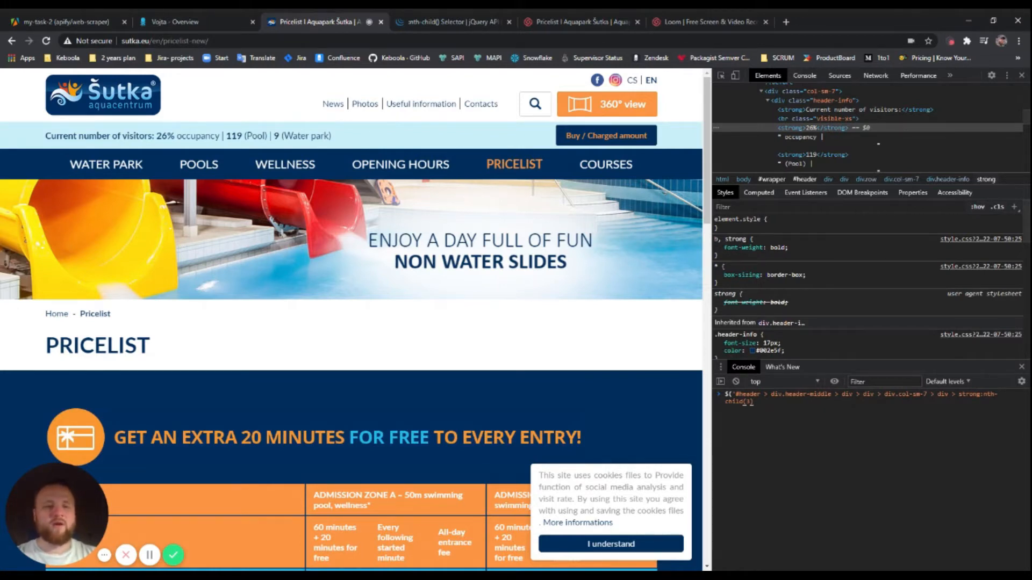
{"action": "type", "text": "'"}
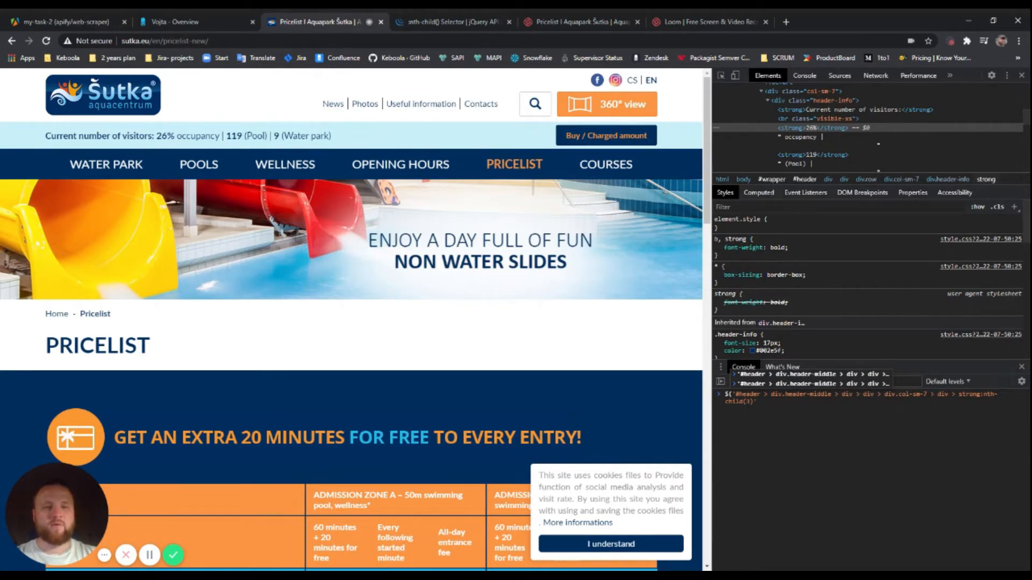
{"action": "type", "text": ")"}
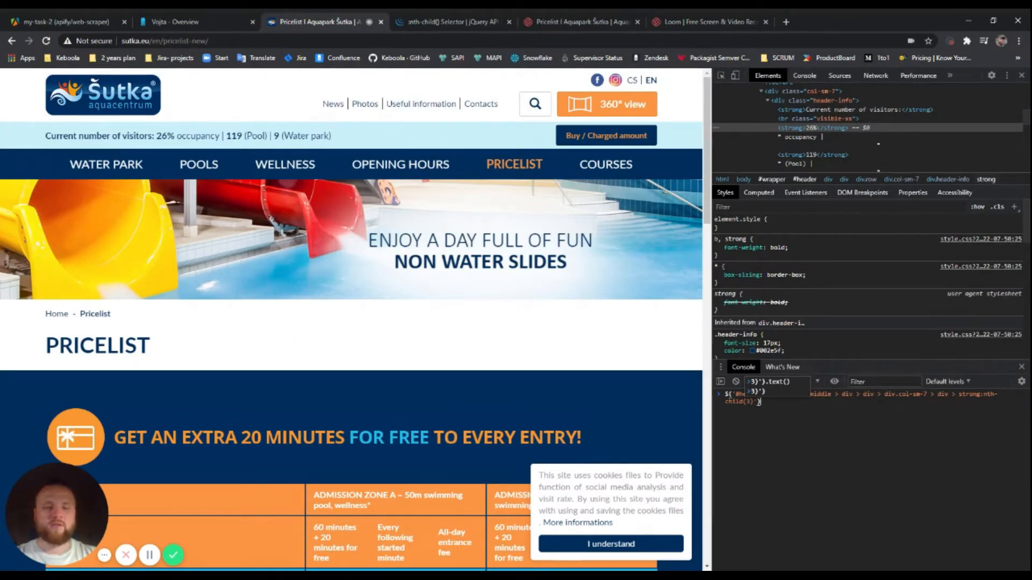
{"action": "type", "text": ".text"}
{"action": "key", "text": "Tab"}
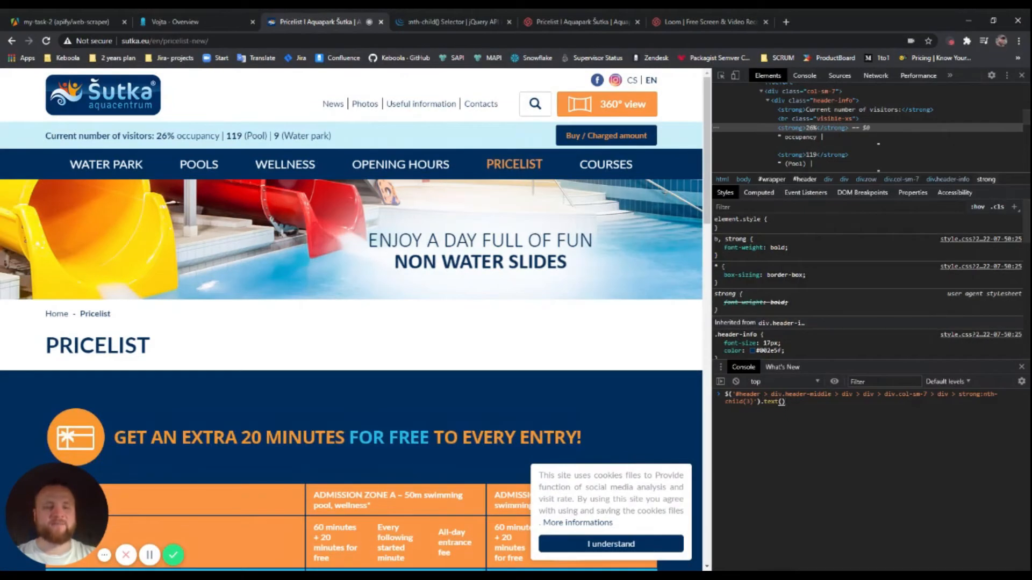
{"action": "key", "text": "Return"}
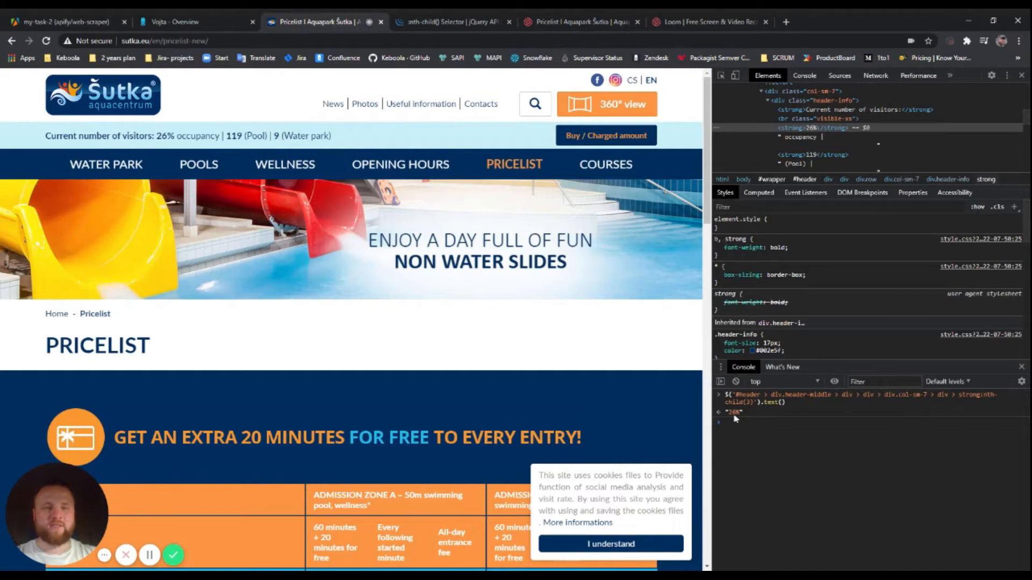
{"action": "left_click_drag", "start_coordinate": [156, 135], "coordinate": [175, 135]}
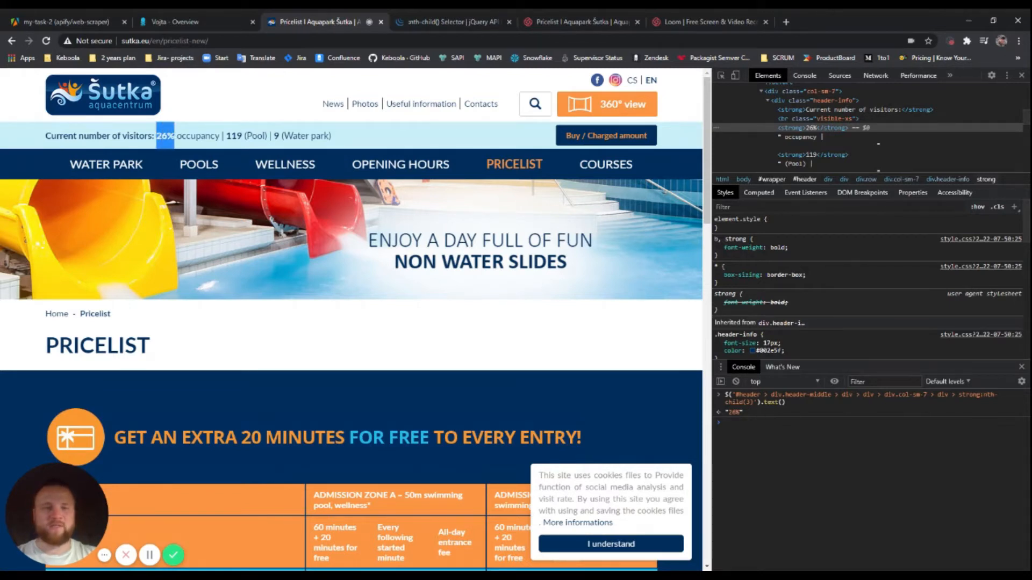
{"action": "left_click_drag", "start_coordinate": [792, 402], "coordinate": [744, 399]}
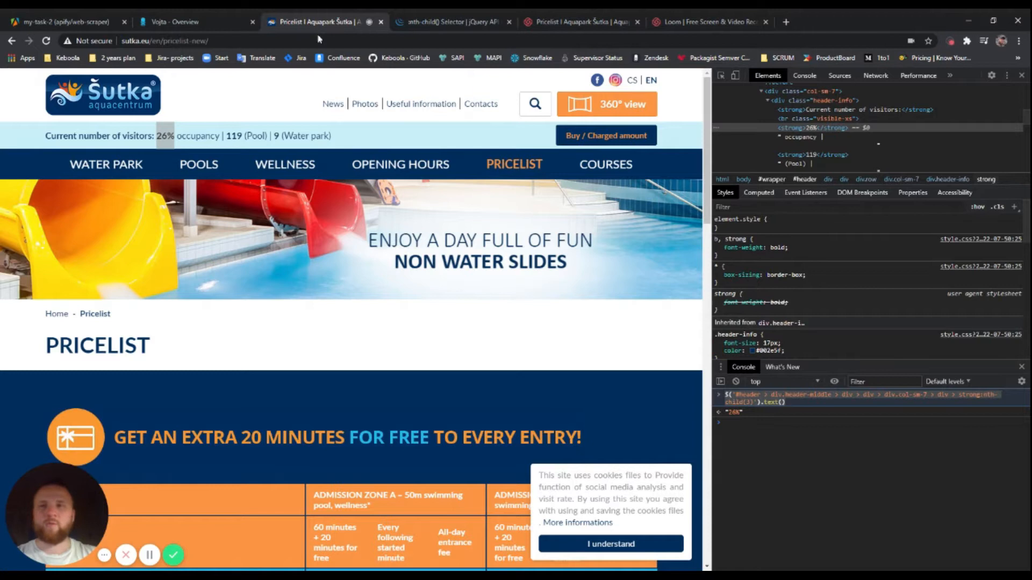
Replace the url and pageTitle return fields with occupancy: the copied header selector
{"action": "left_click", "coordinate": [67, 21]}
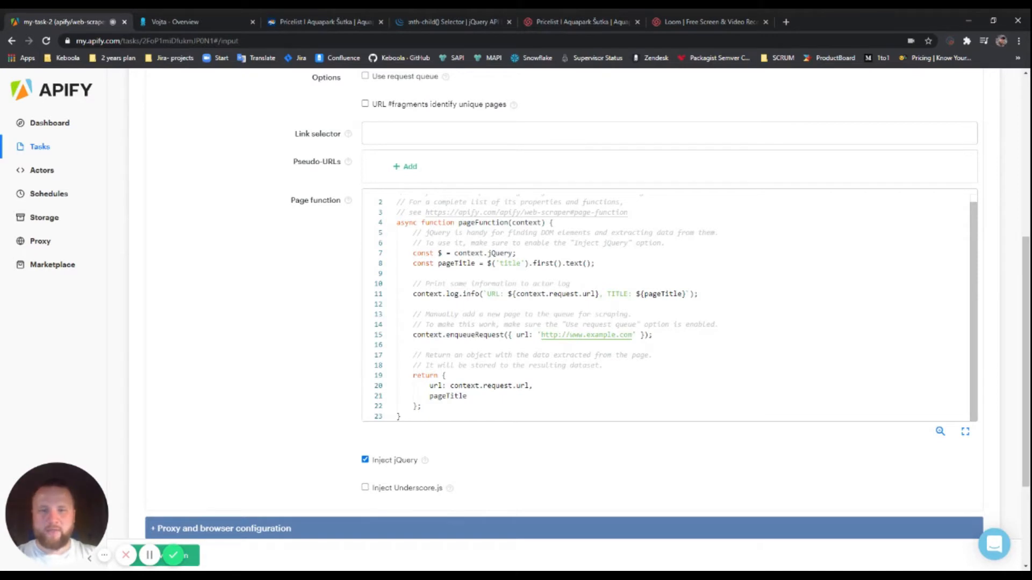
{"action": "left_click_drag", "start_coordinate": [422, 406], "coordinate": [409, 376]}
{"action": "left_click", "coordinate": [446, 376]}
{"action": "left_click", "coordinate": [446, 375]}
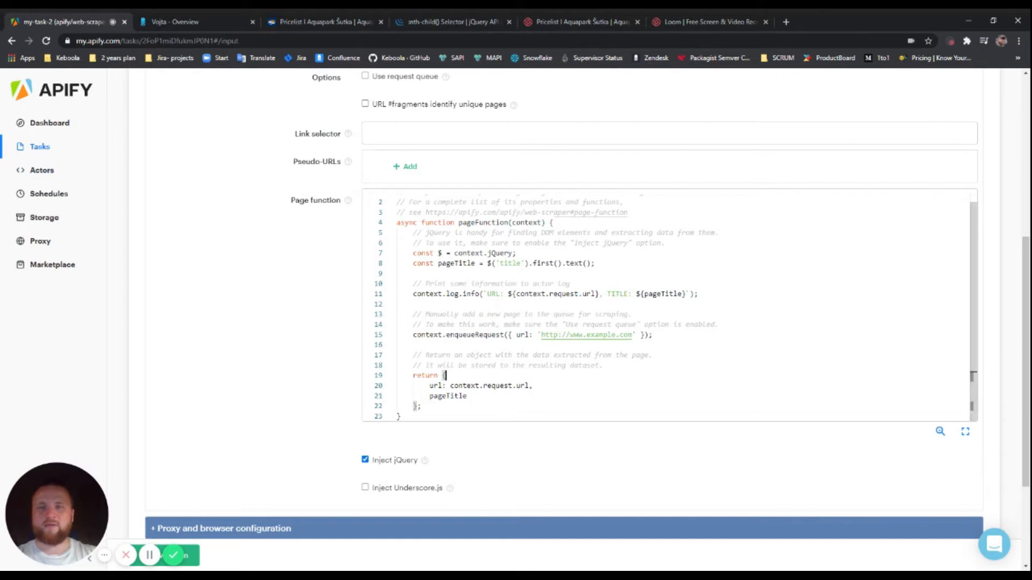
{"action": "left_click", "coordinate": [467, 396]}
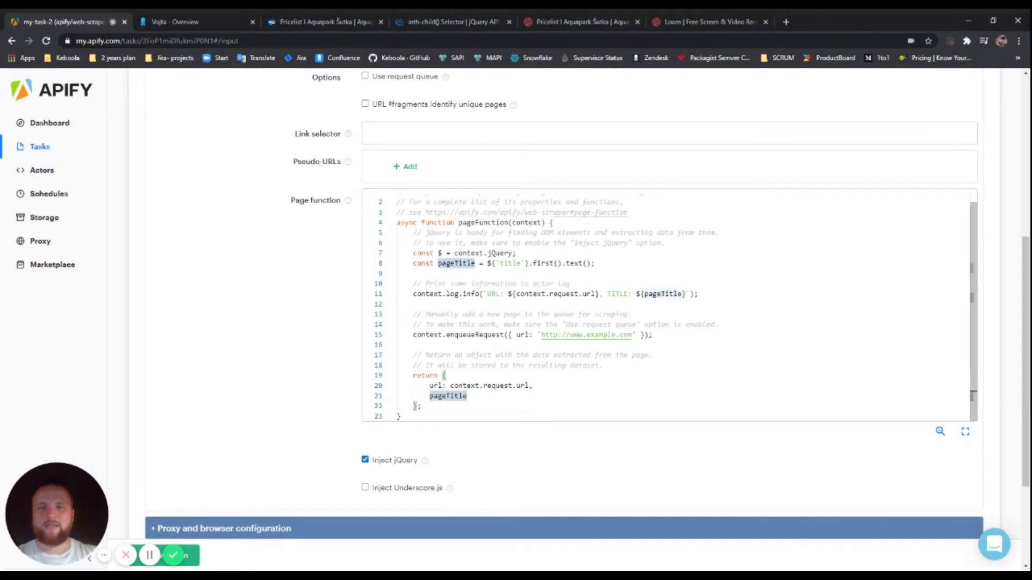
{"action": "left_click_drag", "start_coordinate": [467, 396], "coordinate": [429, 385]}
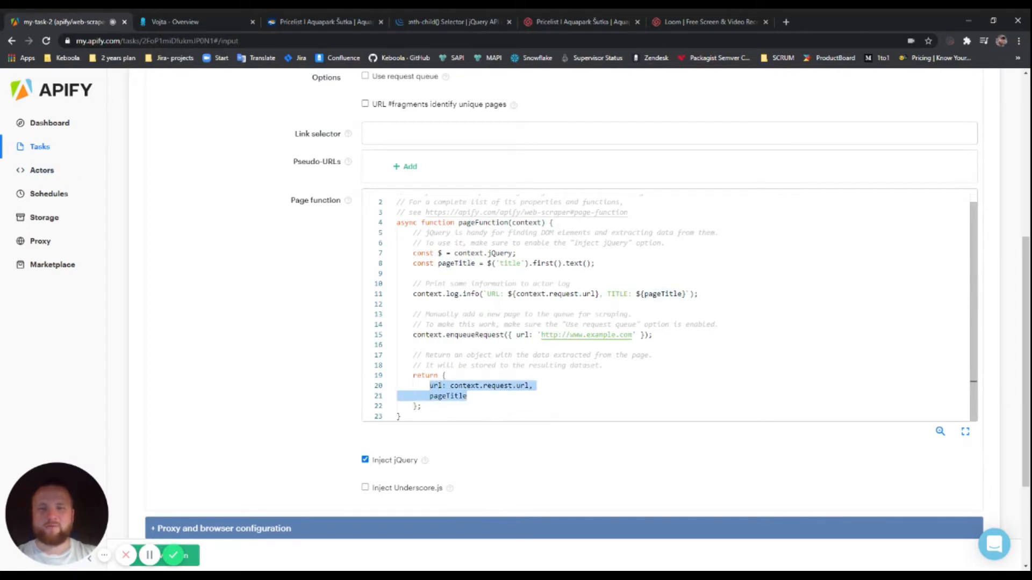
{"action": "key", "text": "BackSpace"}
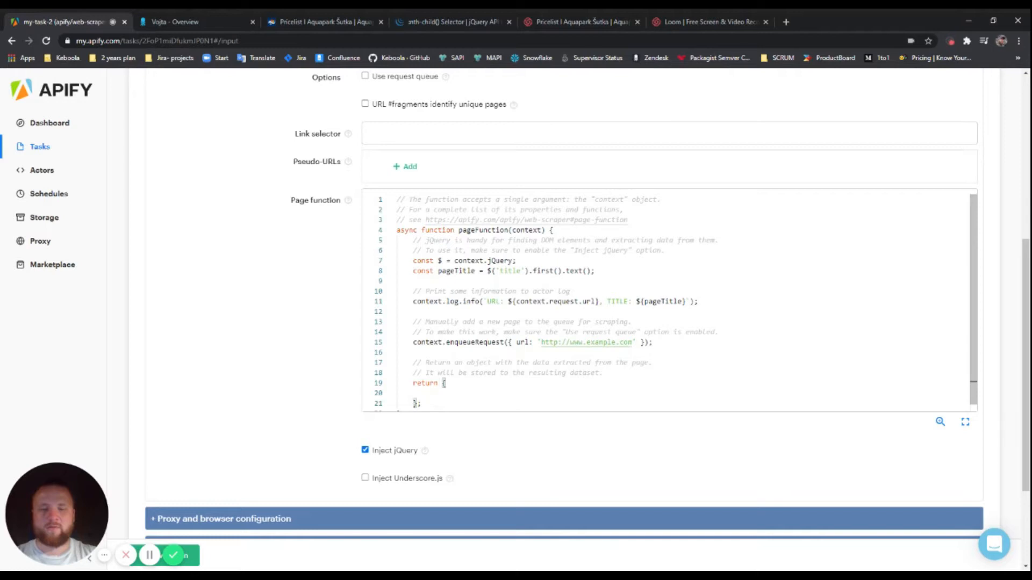
{"action": "type", "text": "occupancy:"}
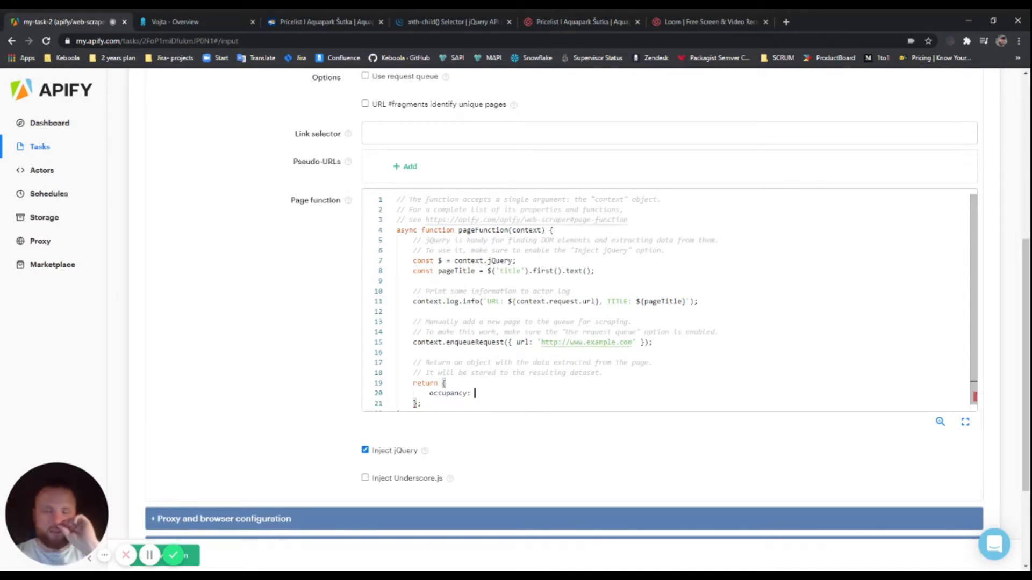
{"action": "type", "text": "$('#header > div.header-middle > div > div > div.col-sm-7 > div > strong:nth-child(3)').text()"}
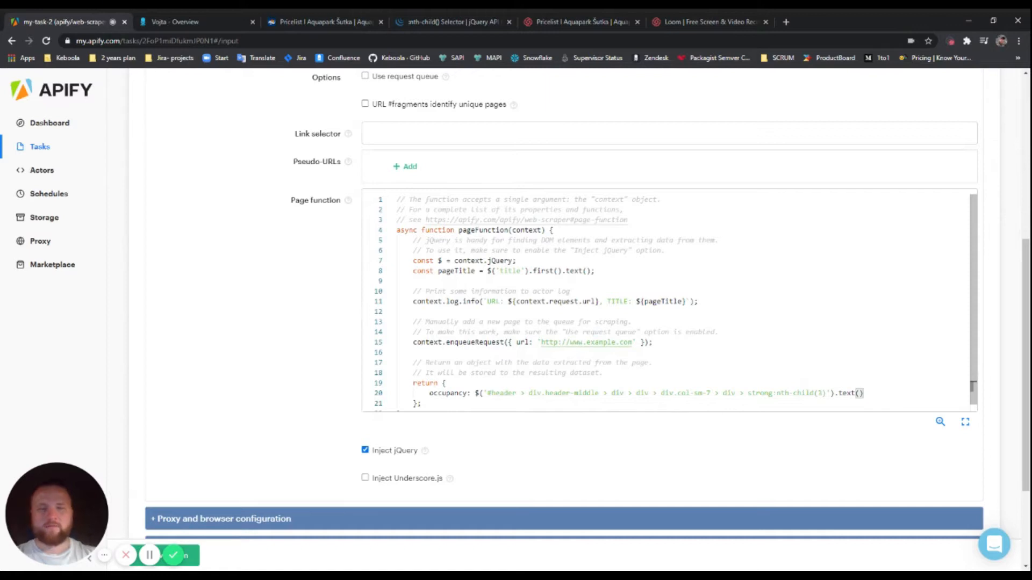
Delete the leftover page-title, logging and enqueueRequest code from the page function
{"action": "left_click", "coordinate": [654, 342]}
{"action": "left_click_drag", "start_coordinate": [653, 342], "coordinate": [331, 272]}
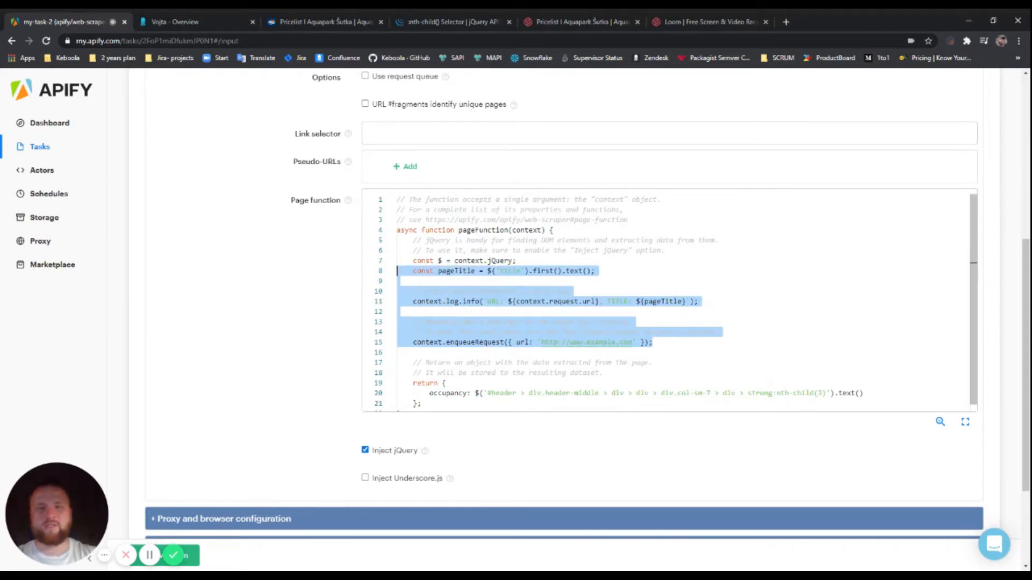
{"action": "key", "text": "BackSpace"}
{"action": "key", "text": "BackSpace"}
{"action": "key", "text": "Down"}
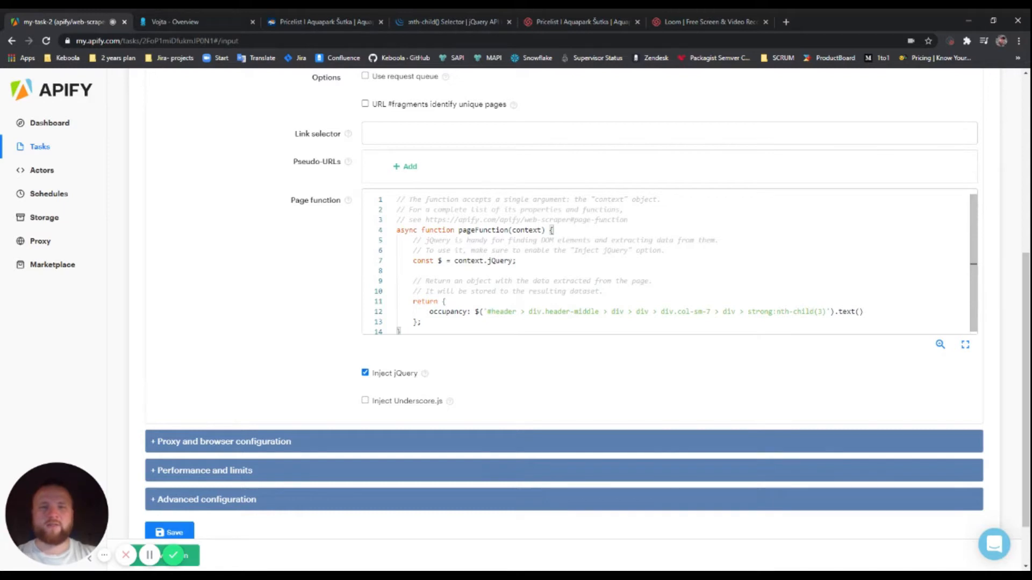
{"action": "left_click_drag", "start_coordinate": [516, 260], "coordinate": [414, 261]}
{"action": "left_click", "coordinate": [516, 261]}
{"action": "left_click_drag", "start_coordinate": [517, 260], "coordinate": [410, 261]}
{"action": "left_click", "coordinate": [411, 271]}
{"action": "left_click_drag", "start_coordinate": [475, 312], "coordinate": [842, 312]}
{"action": "left_click", "coordinate": [444, 301]}
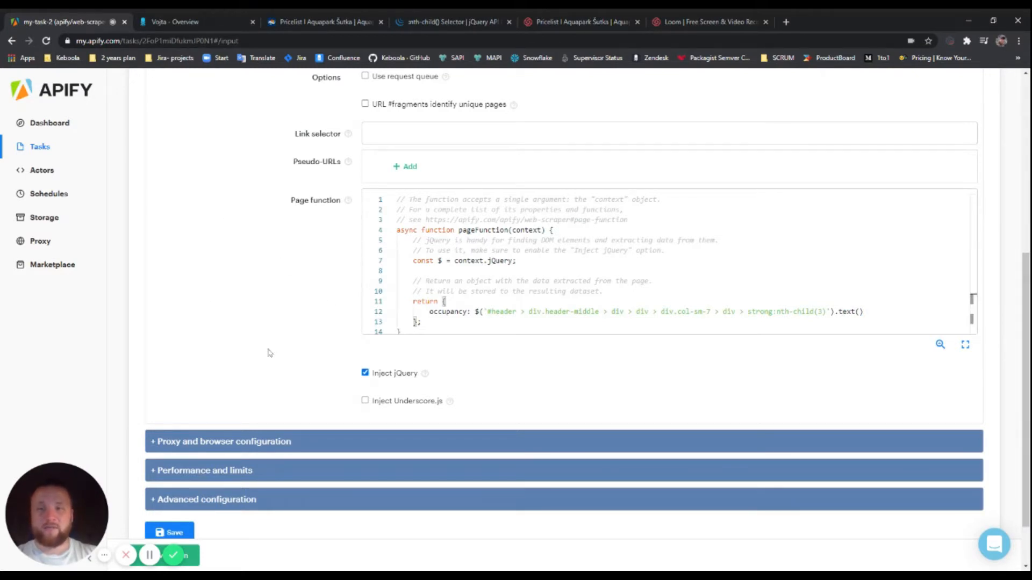
{"action": "left_click", "coordinate": [317, 24]}
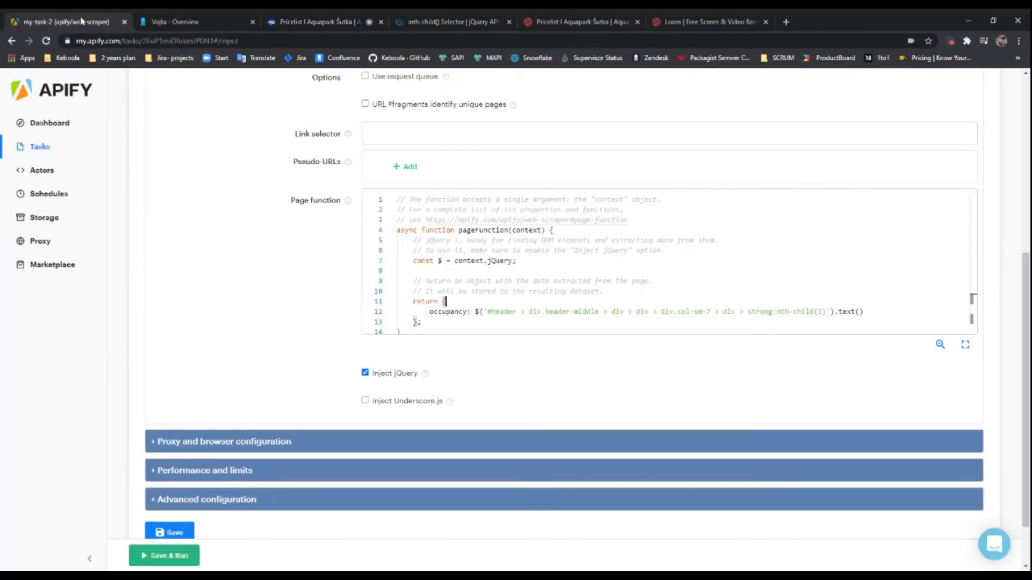
{"action": "left_click", "coordinate": [65, 22]}
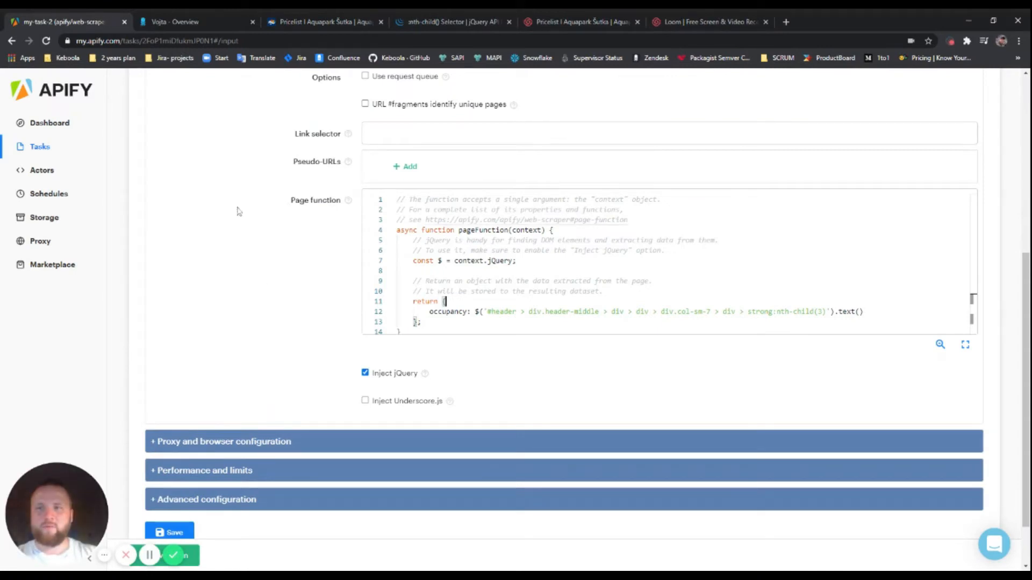
Enable Ignore SSL errors under Proxy and browser configuration, then save and run the task
{"action": "left_click", "coordinate": [225, 442]}
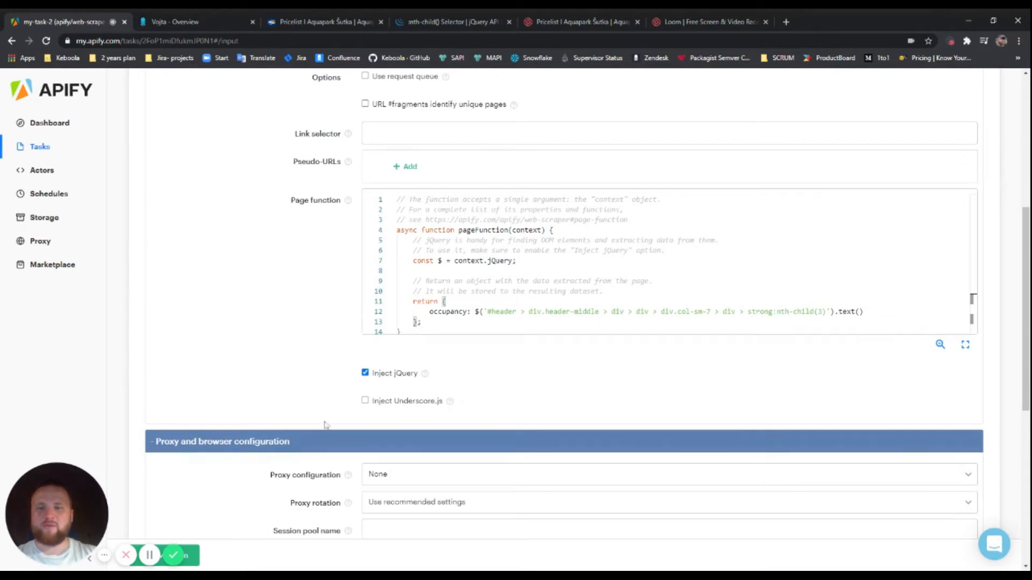
{"action": "scroll", "coordinate": [326, 424], "scroll_direction": "down", "scroll_amount": 6}
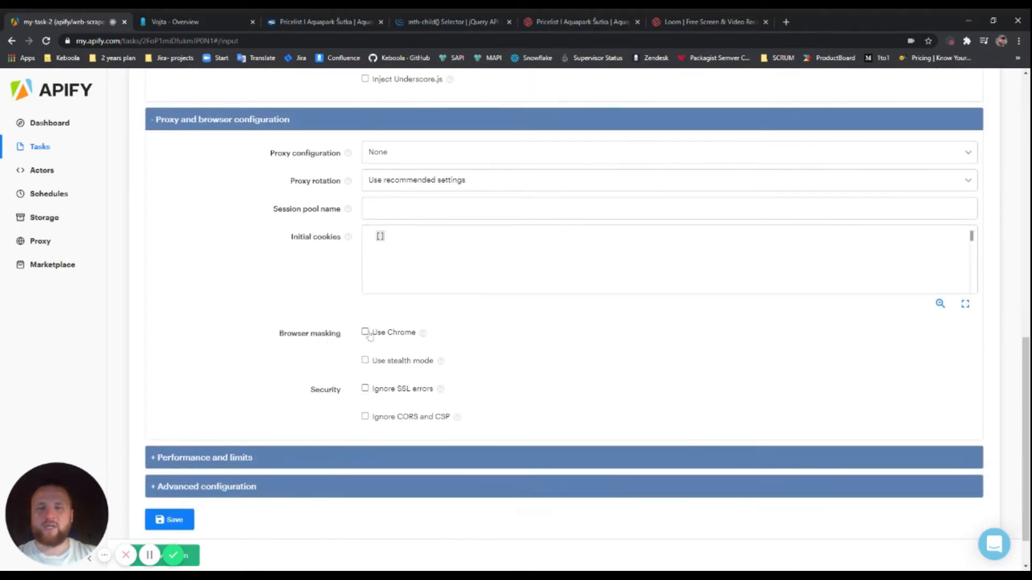
{"action": "left_click", "coordinate": [365, 389]}
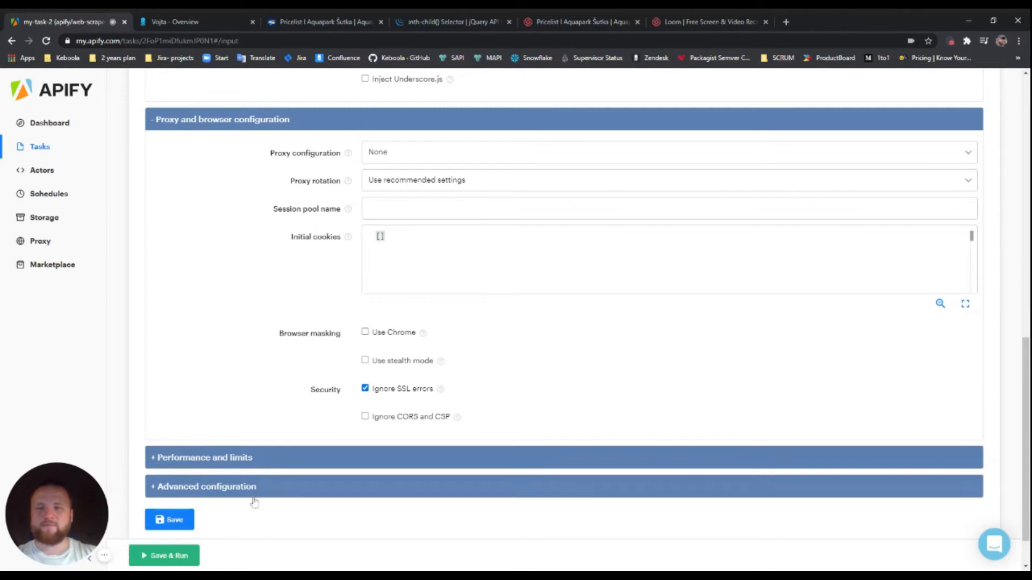
{"action": "left_click", "coordinate": [180, 561]}
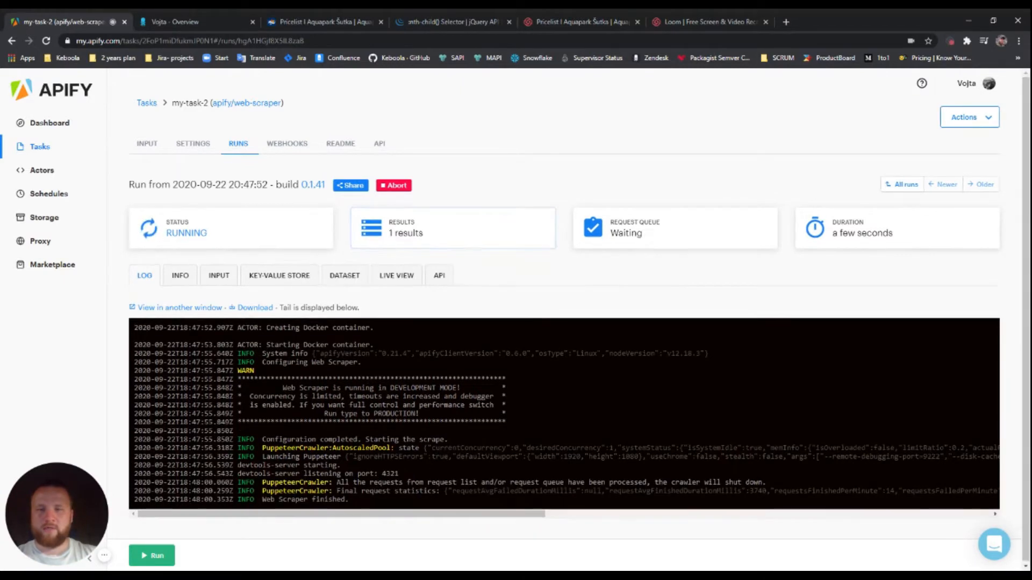
Check the run's dataset preview shows occupancy 25%, then return to the Šutka pricelist page
{"action": "left_click_drag", "start_coordinate": [262, 500], "coordinate": [360, 503]}
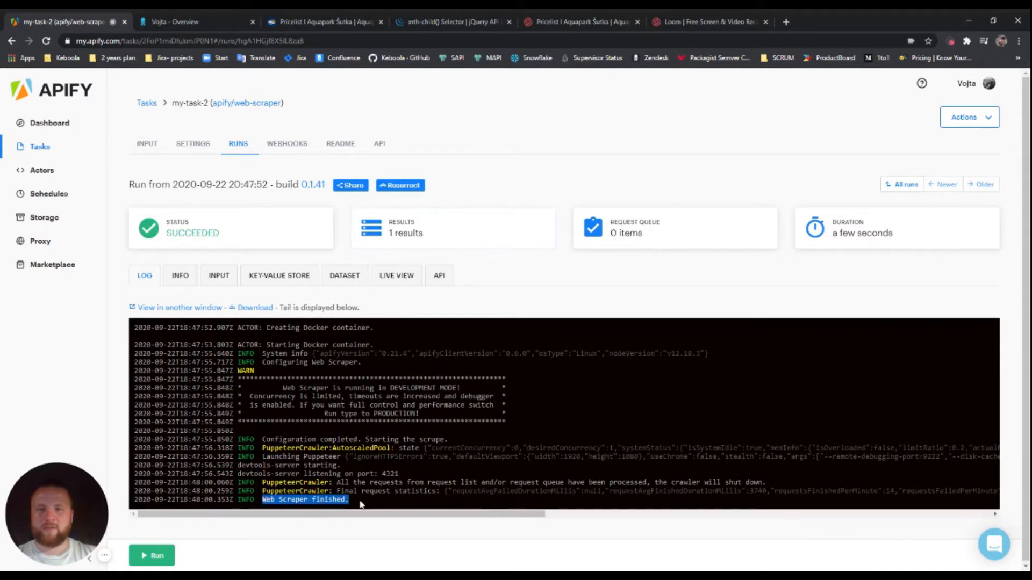
{"action": "left_click", "coordinate": [360, 503]}
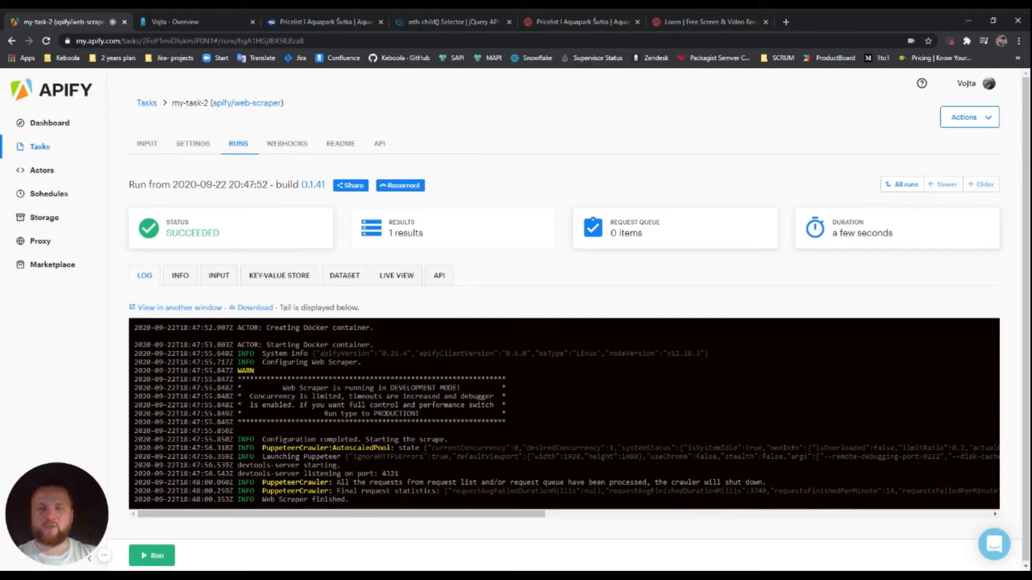
{"action": "left_click", "coordinate": [500, 238]}
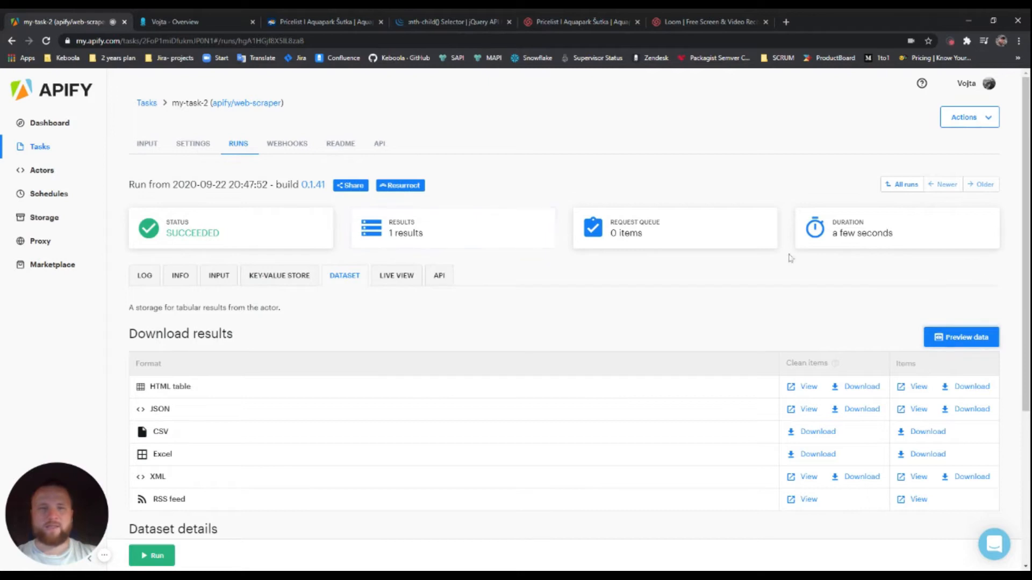
{"action": "left_click", "coordinate": [951, 338]}
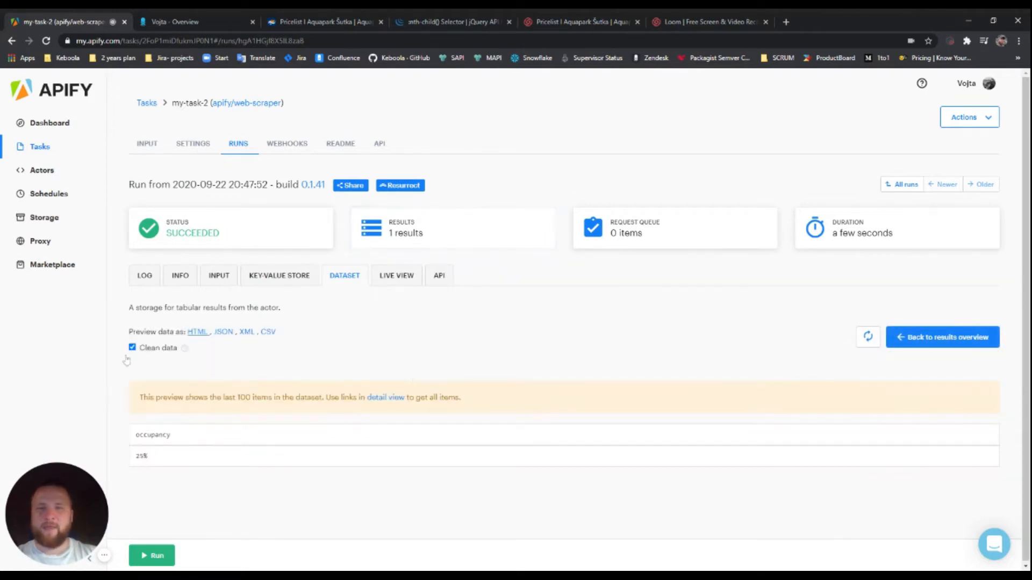
{"action": "mouse_move", "coordinate": [135, 437]}
{"action": "left_mouse_down"}
{"action": "mouse_move", "coordinate": [172, 458]}
{"action": "mouse_move", "coordinate": [139, 445]}
{"action": "mouse_move", "coordinate": [150, 460]}
{"action": "mouse_move", "coordinate": [137, 438]}
{"action": "left_mouse_up"}
{"action": "left_click", "coordinate": [165, 456]}
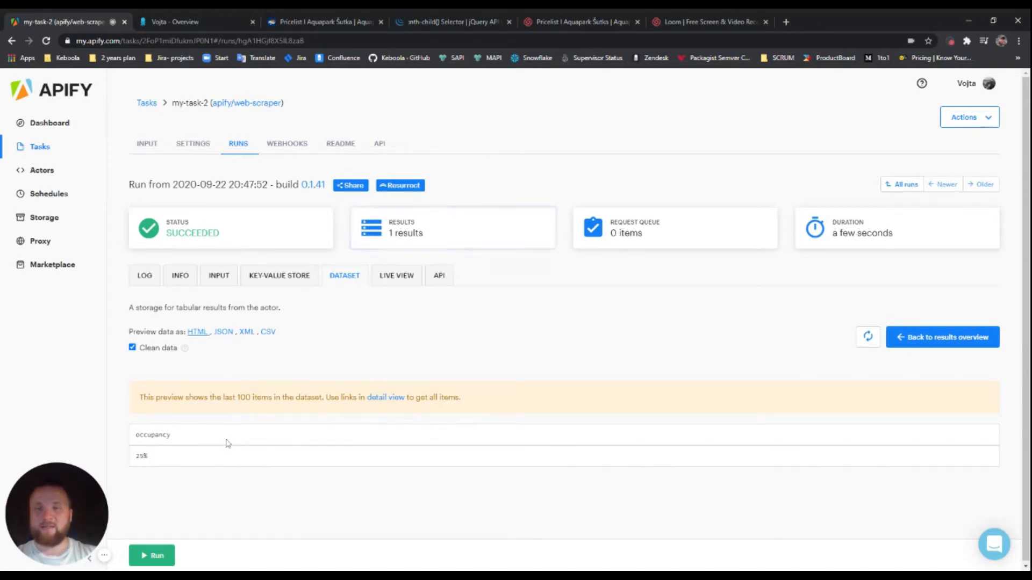
{"action": "left_click", "coordinate": [319, 24]}
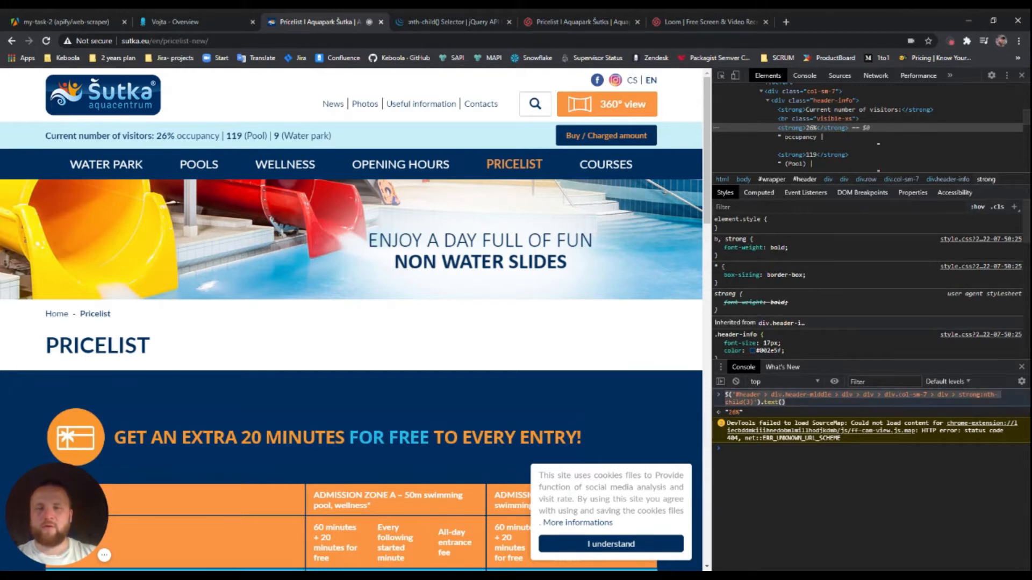
Select the 119 pool-count element and query its header selector with .text() in the console
{"action": "left_click", "coordinate": [830, 154]}
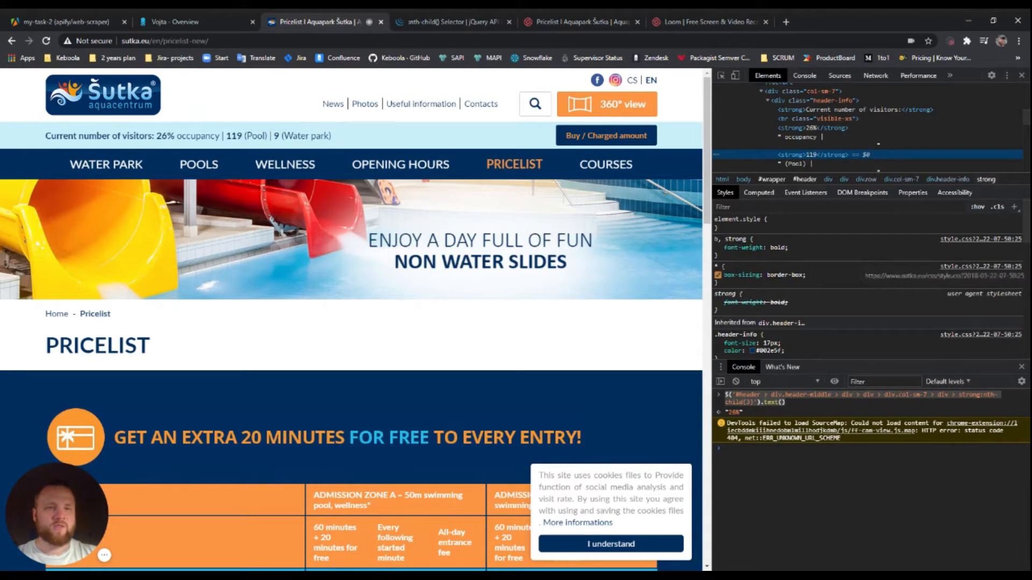
{"action": "left_click", "coordinate": [822, 462]}
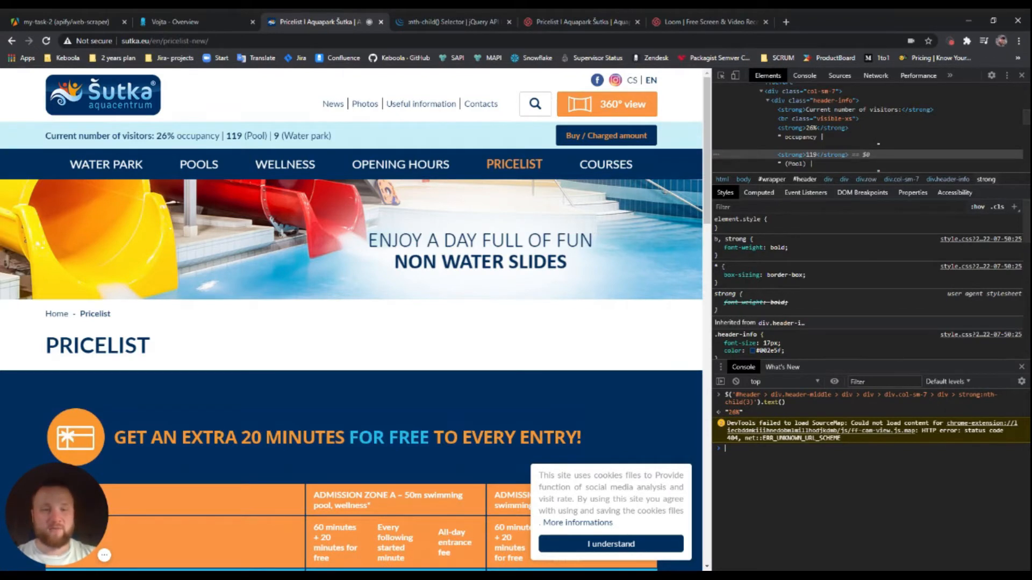
{"action": "type", "text": "$"}
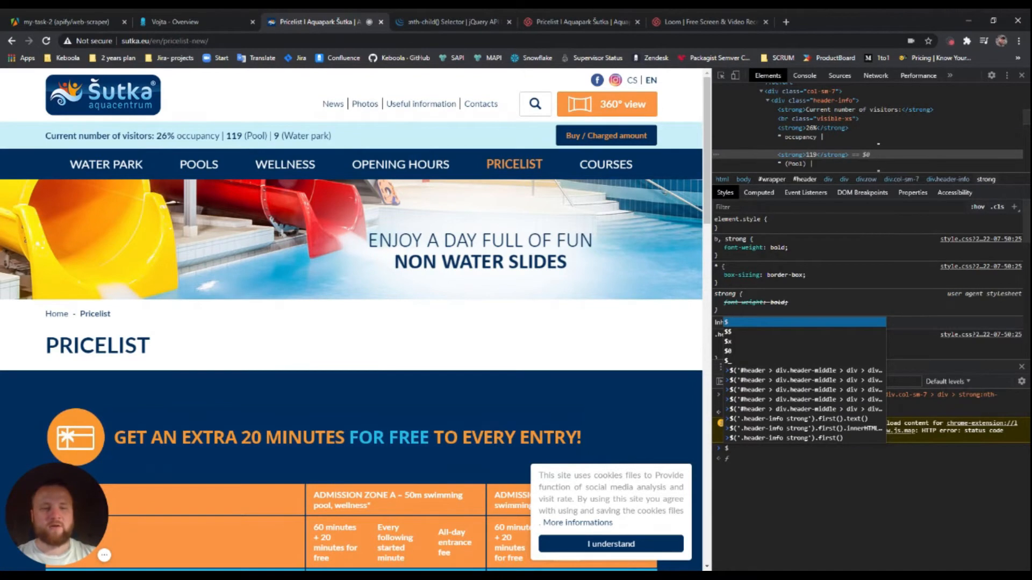
{"action": "type", "text": "('"}
{"action": "type", "text": "#header > div.header-middle > div > div > div.col-sm-7 > div > strong:nth-child(4)"}
{"action": "type", "text": "')"}
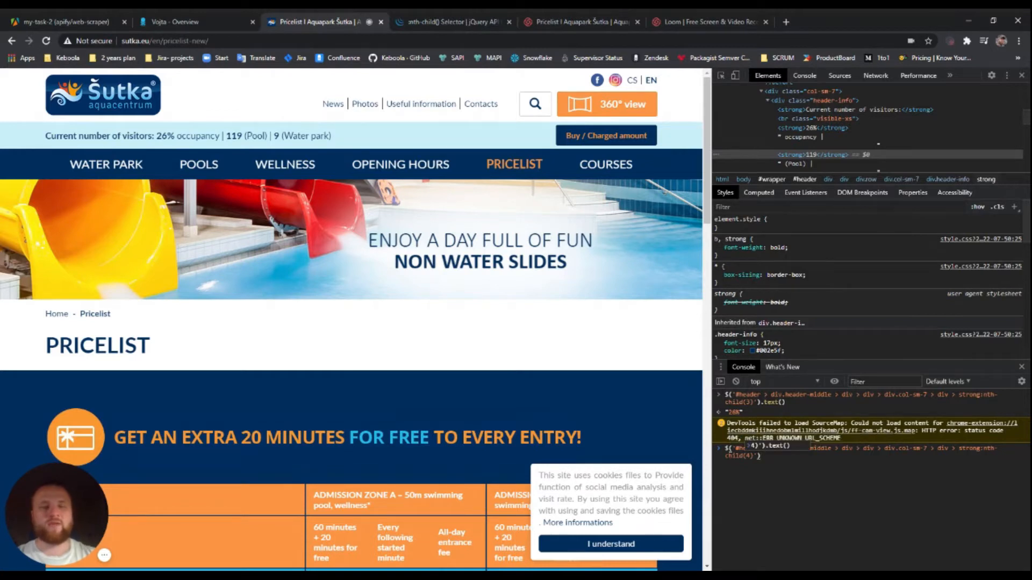
{"action": "type", "text": ".text("}
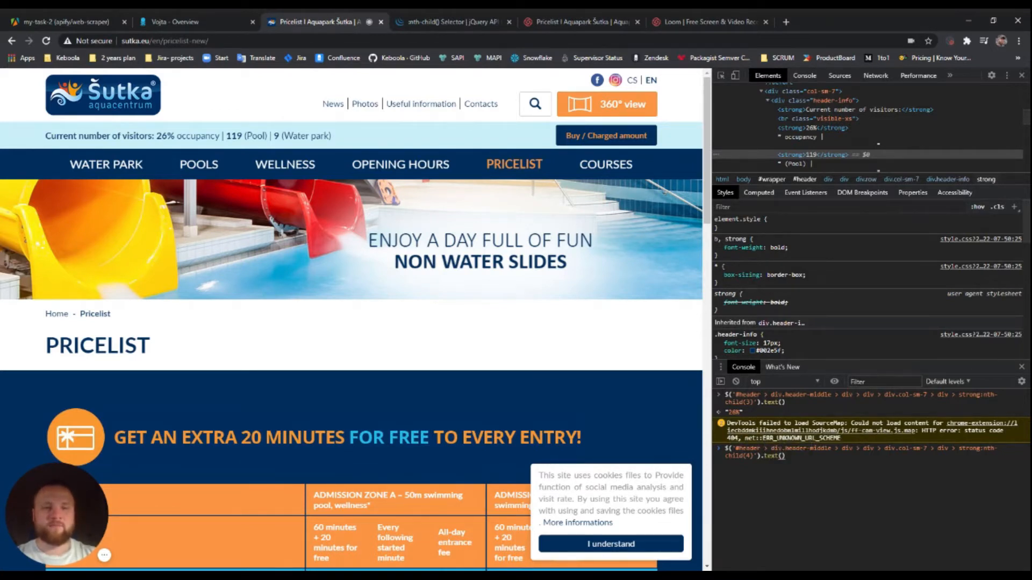
{"action": "key", "text": "Return"}
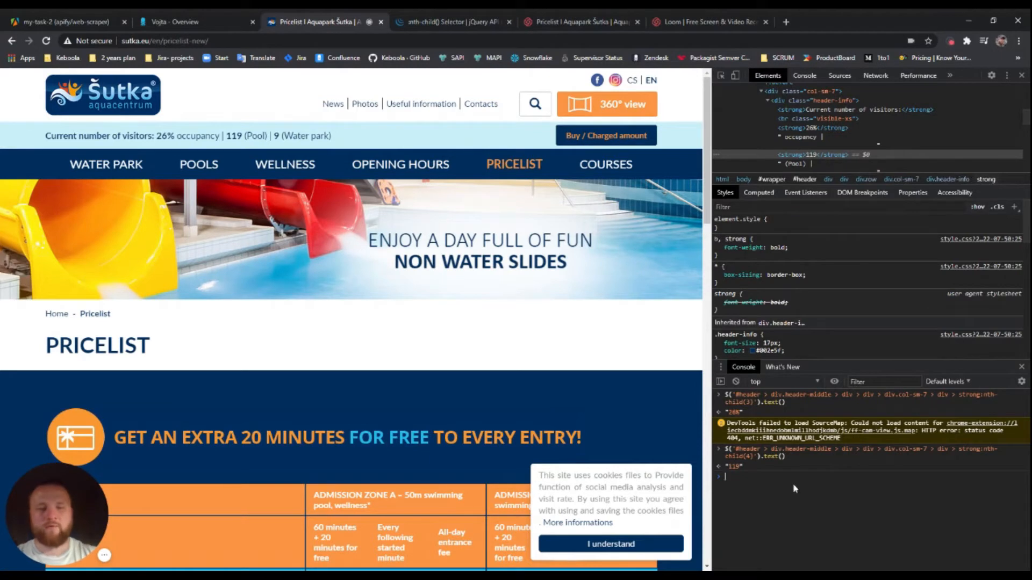
Rerun the strong:nth-child(4) query returning 119 and select the command, then go back to Apify
{"action": "type", "text": "$("}
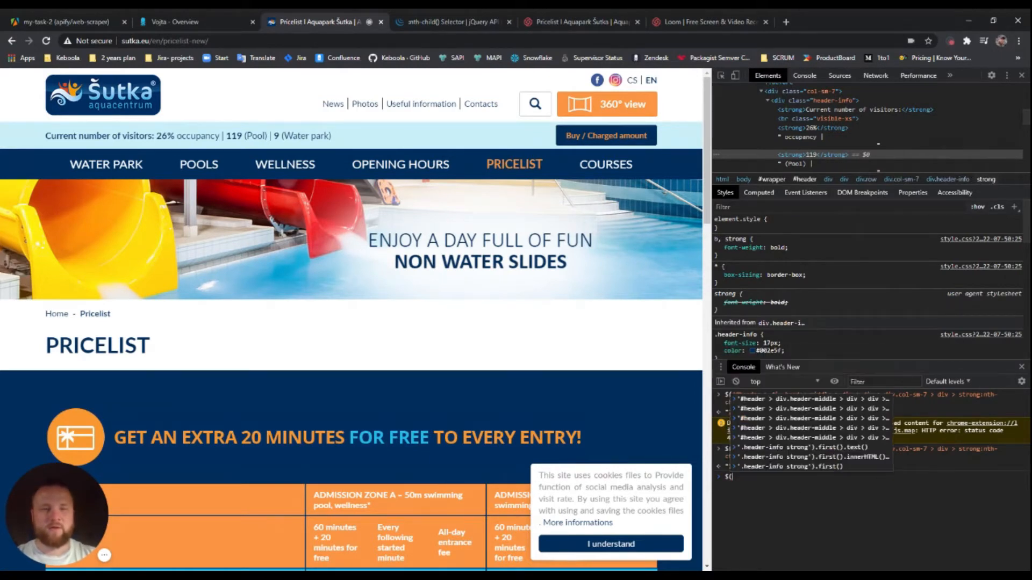
{"action": "type", "text": "'"}
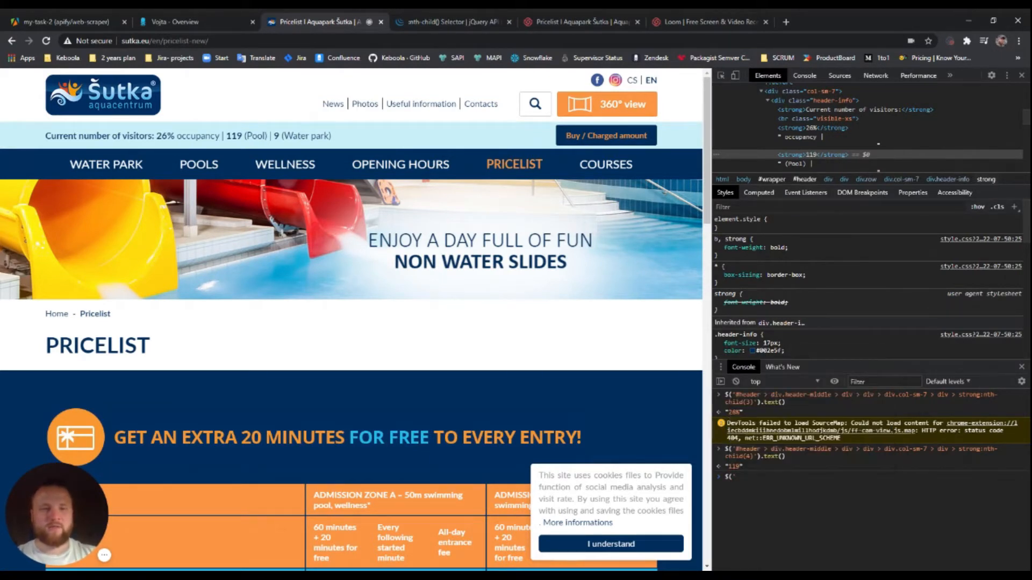
{"action": "type", "text": "#header > div.header-middle > div > div > div.col-sm-7 > div > strong:nth-child(4)"}
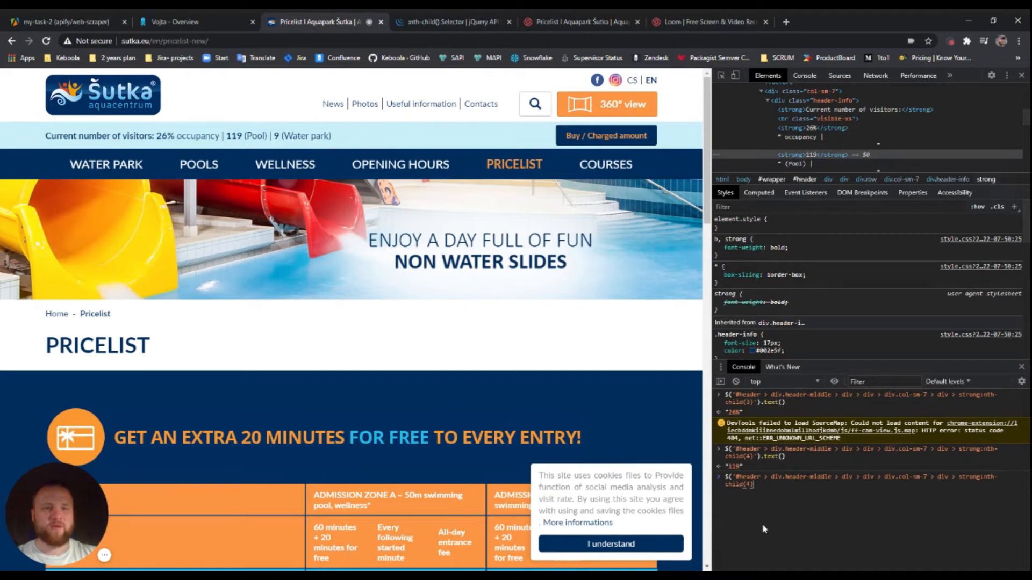
{"action": "type", "text": "')"}
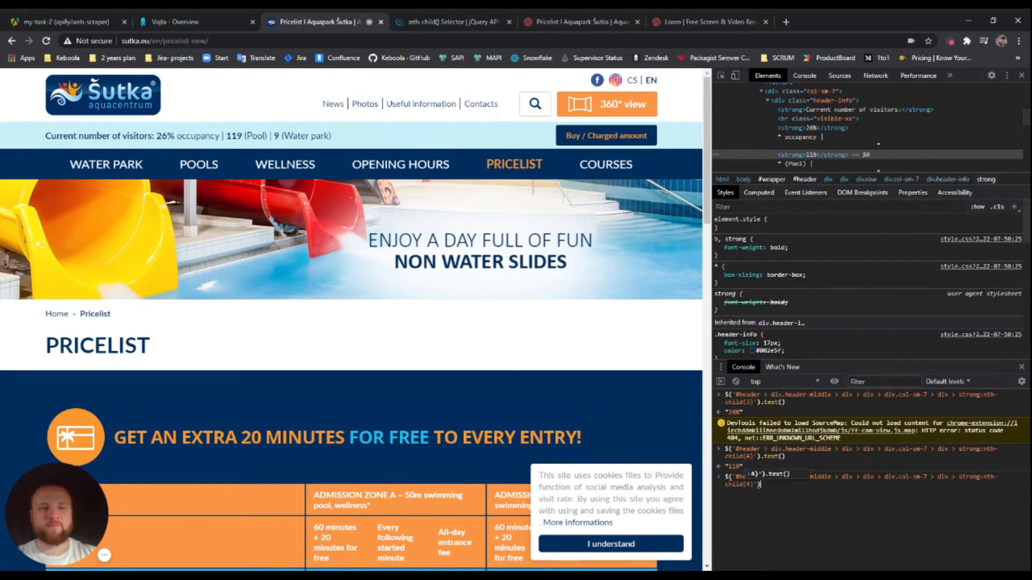
{"action": "type", "text": ".text()"}
{"action": "key", "text": "Return"}
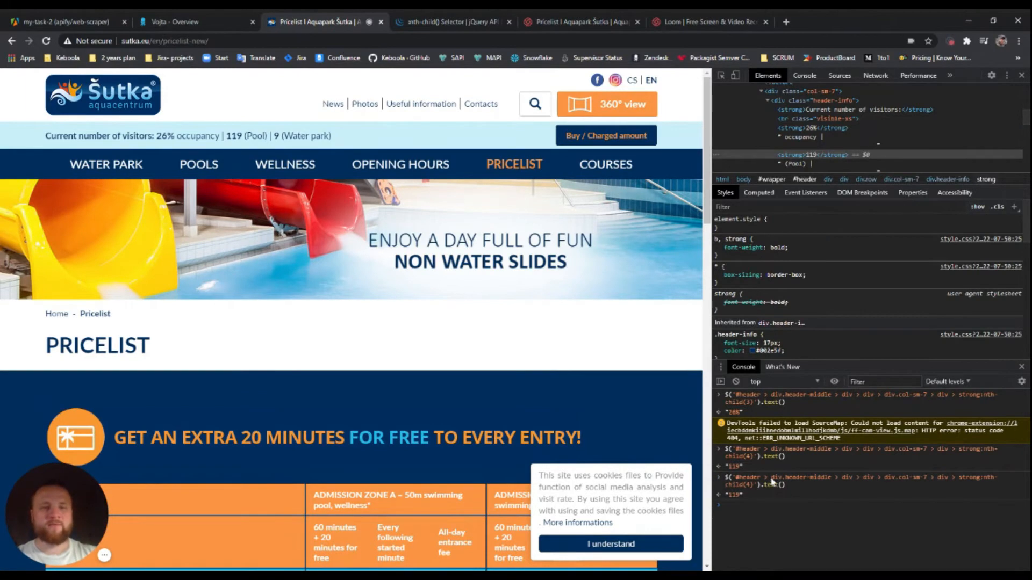
{"action": "left_click_drag", "start_coordinate": [785, 484], "coordinate": [725, 479]}
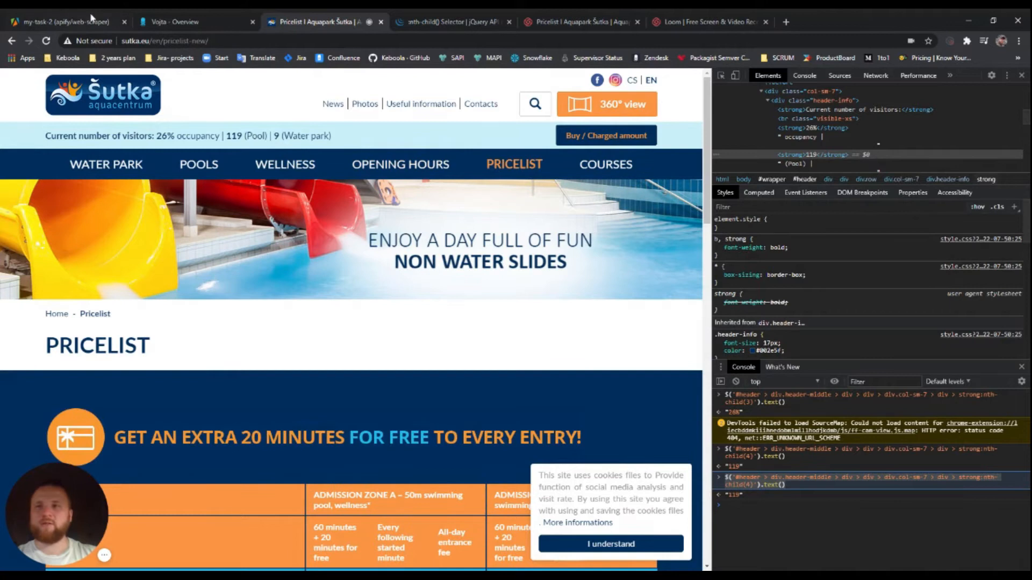
{"action": "left_click", "coordinate": [73, 23]}
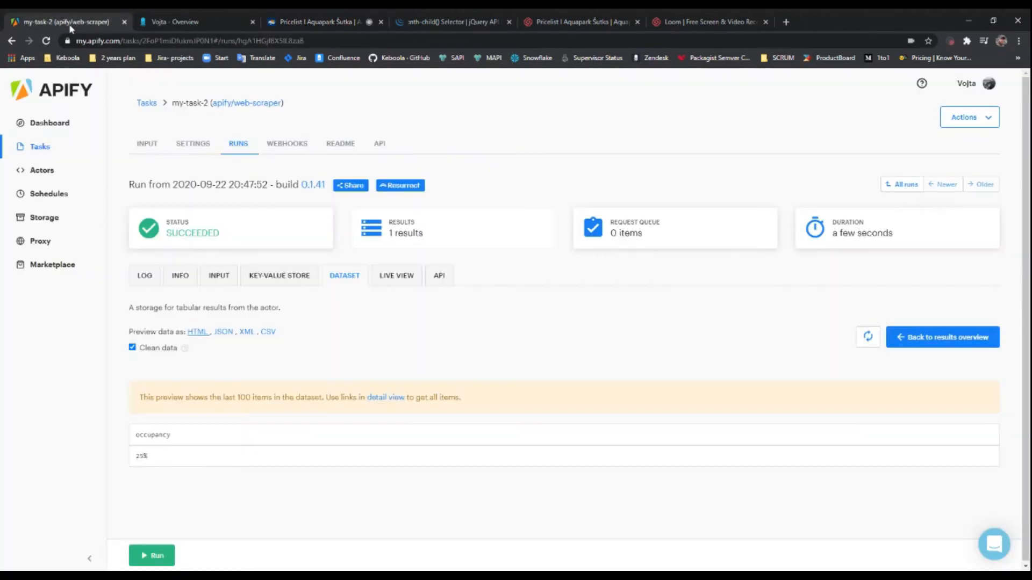
On the INPUT tab, start a new line after the occupancy field in the page function
{"action": "left_click", "coordinate": [153, 148]}
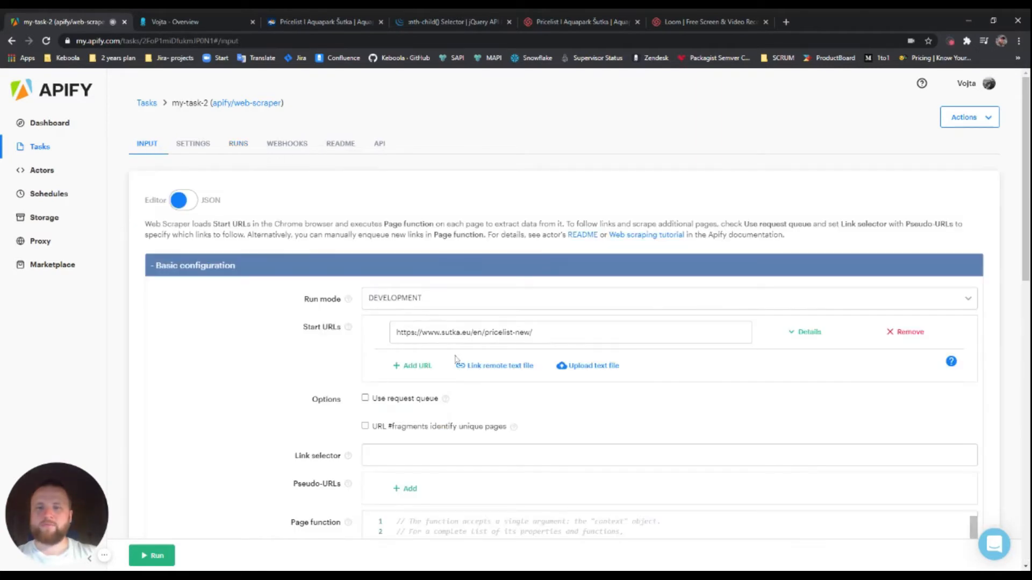
{"action": "scroll", "coordinate": [468, 373], "scroll_direction": "down", "scroll_amount": 6}
{"action": "left_click", "coordinate": [864, 312]}
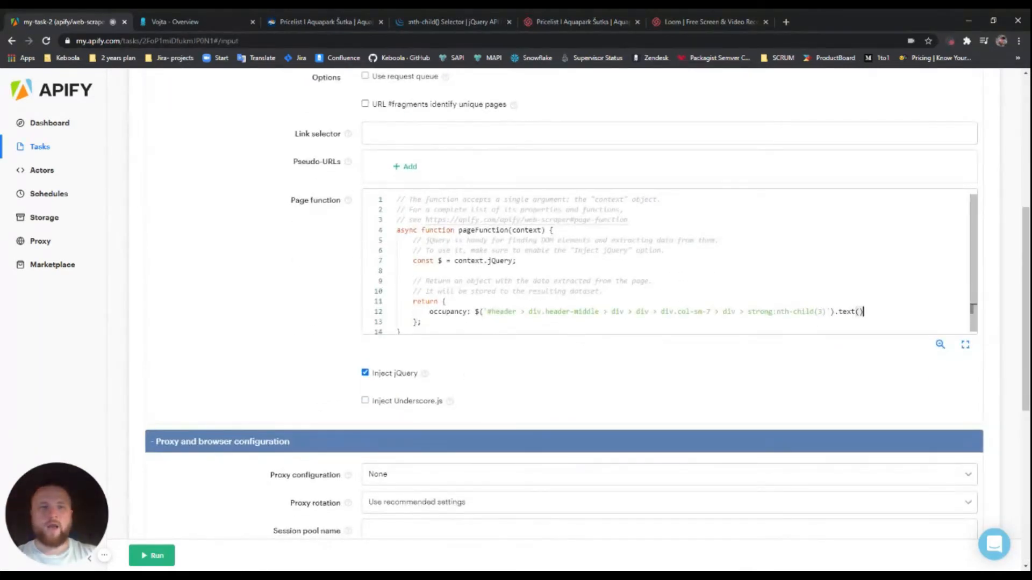
{"action": "type", "text": ","}
{"action": "key", "text": "Return"}
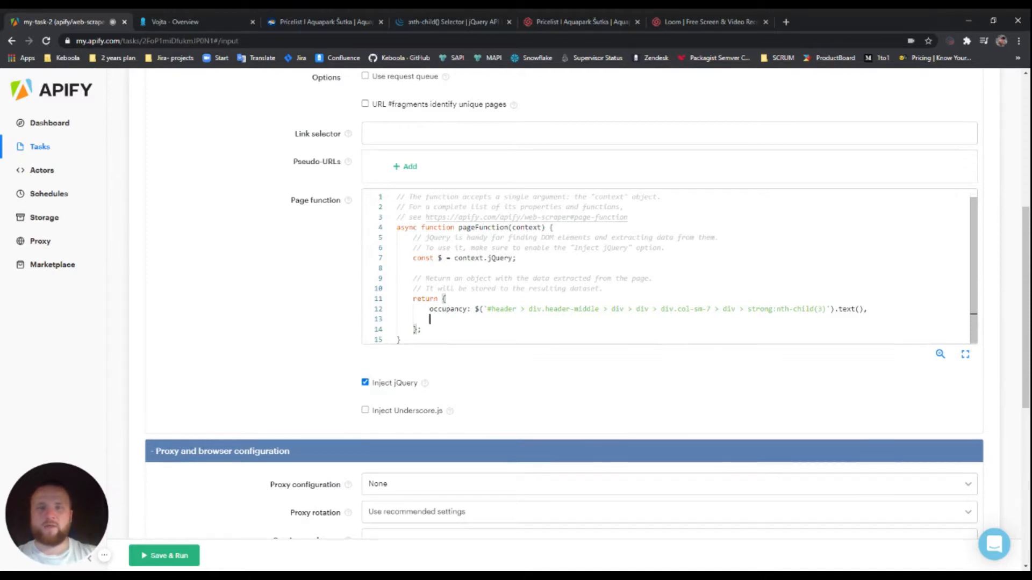
Add a pool field using the copied strong:nth-child(4) header selector with .text()
{"action": "left_click", "coordinate": [317, 22]}
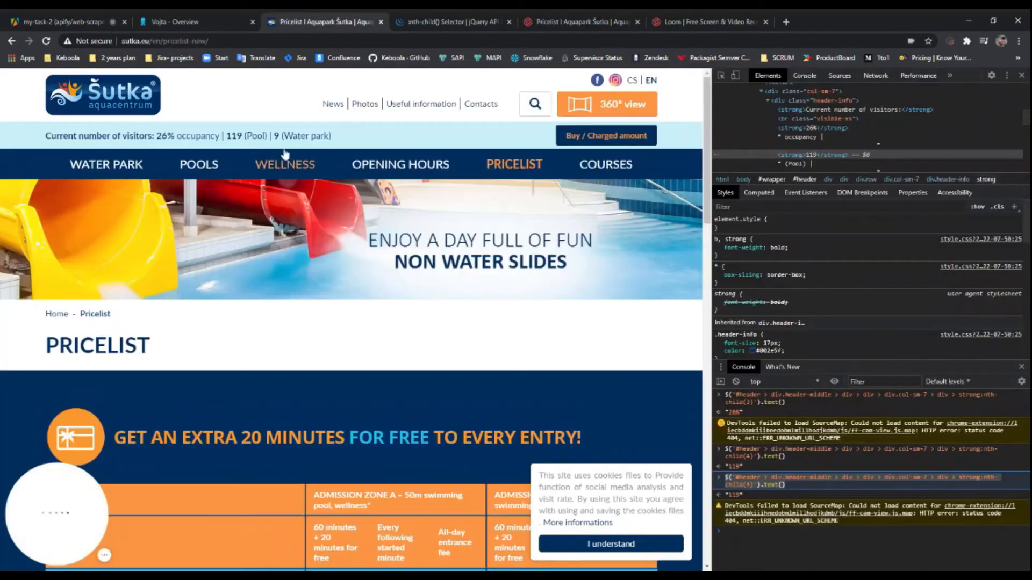
{"action": "left_click", "coordinate": [25, 21]}
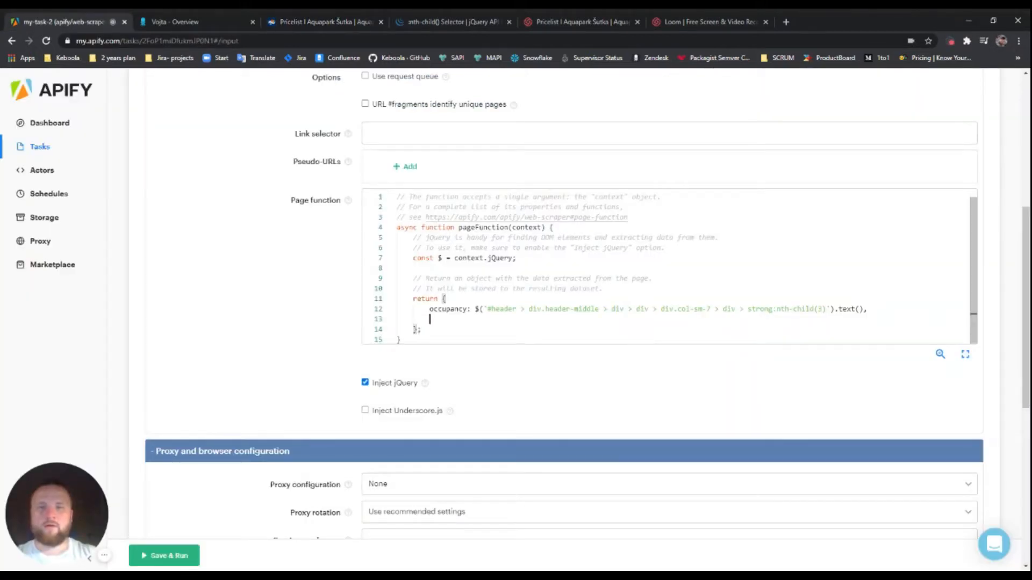
{"action": "type", "text": "pool:"}
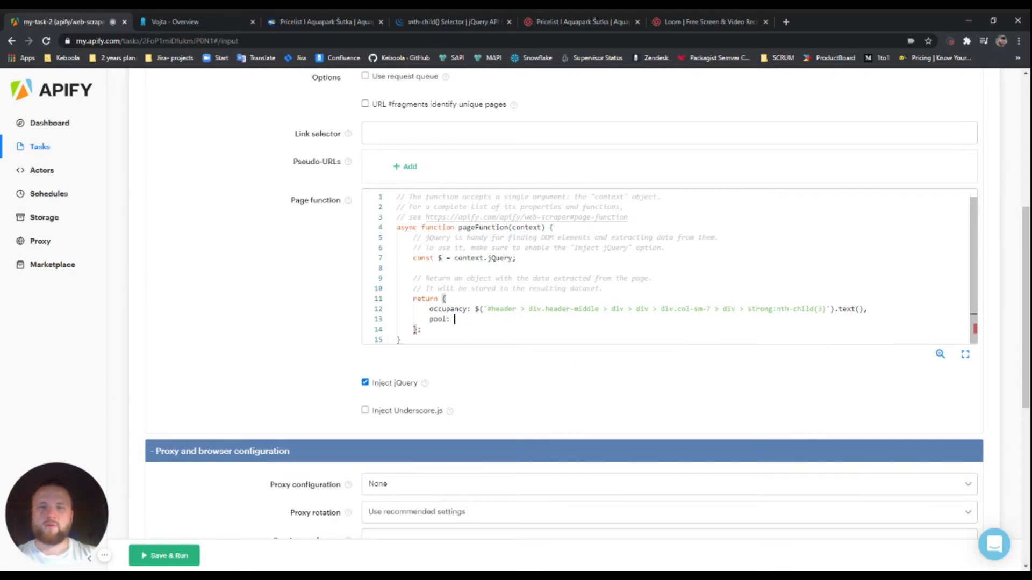
{"action": "type", "text": "$('#header > div.header-middle > div > div > div.col-sm-7 > div > strong:nth-child(4)').text()"}
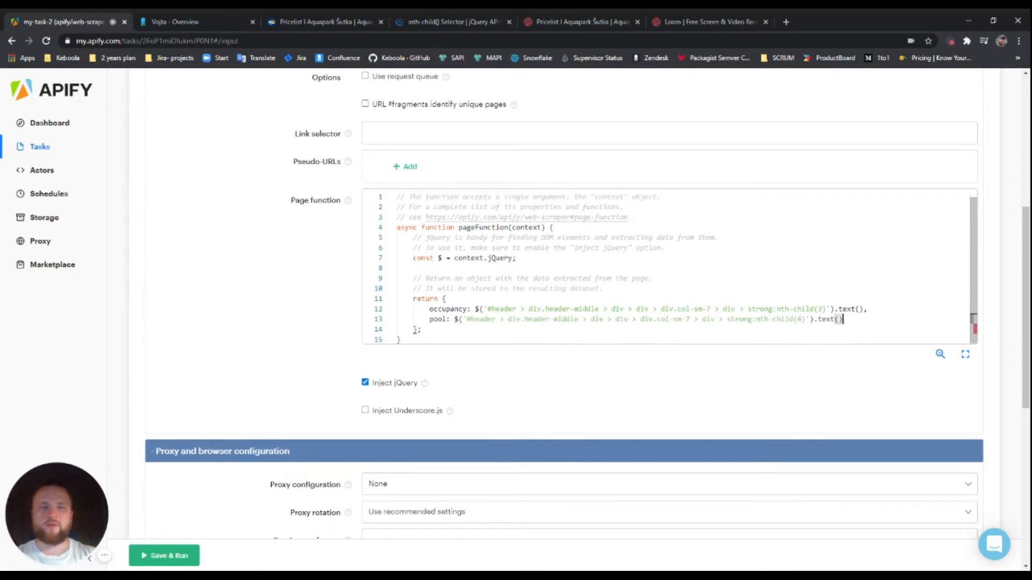
{"action": "type", "text": ","}
{"action": "key", "text": "Return"}
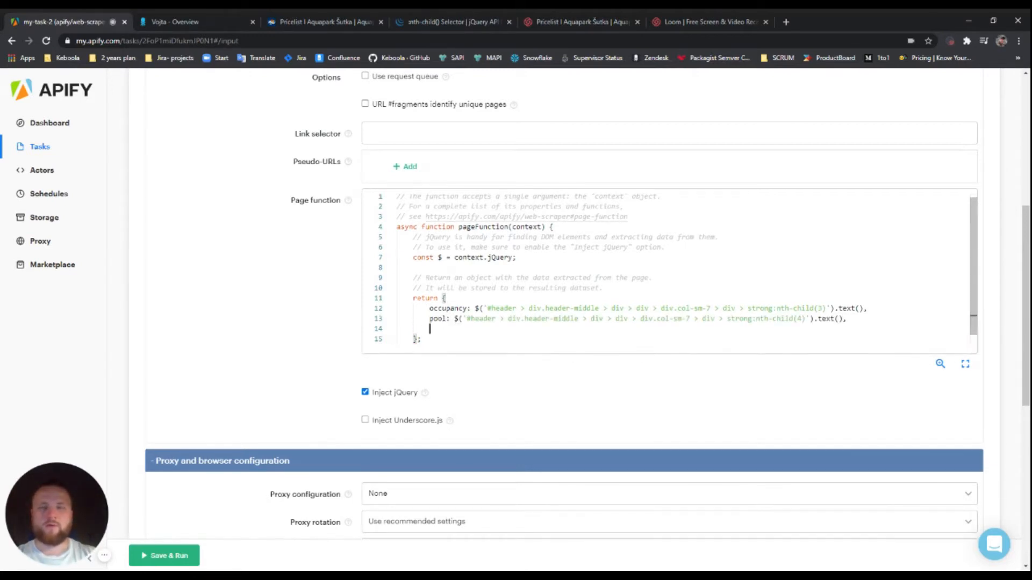
Inspect the water park count 9 and confirm its strong:nth-child(5) selector returns 9 in the Console
{"action": "left_click", "coordinate": [333, 22]}
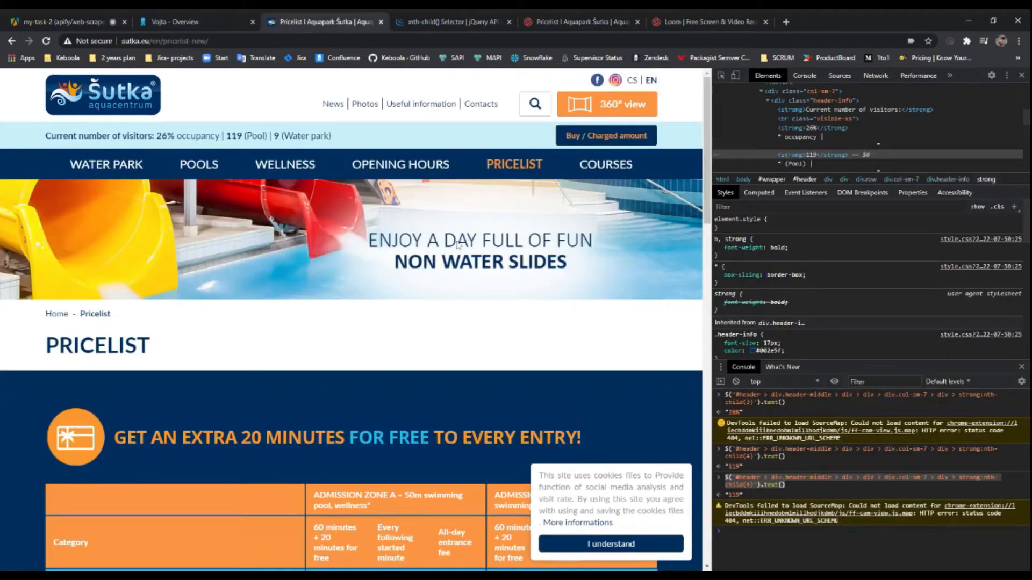
{"action": "double_click", "coordinate": [277, 136]}
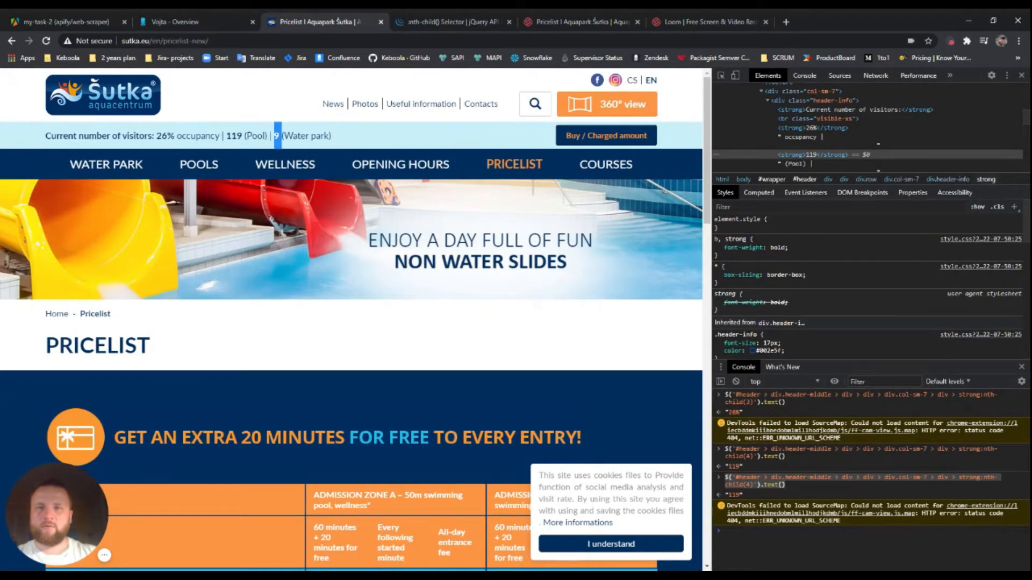
{"action": "left_click", "coordinate": [307, 204]}
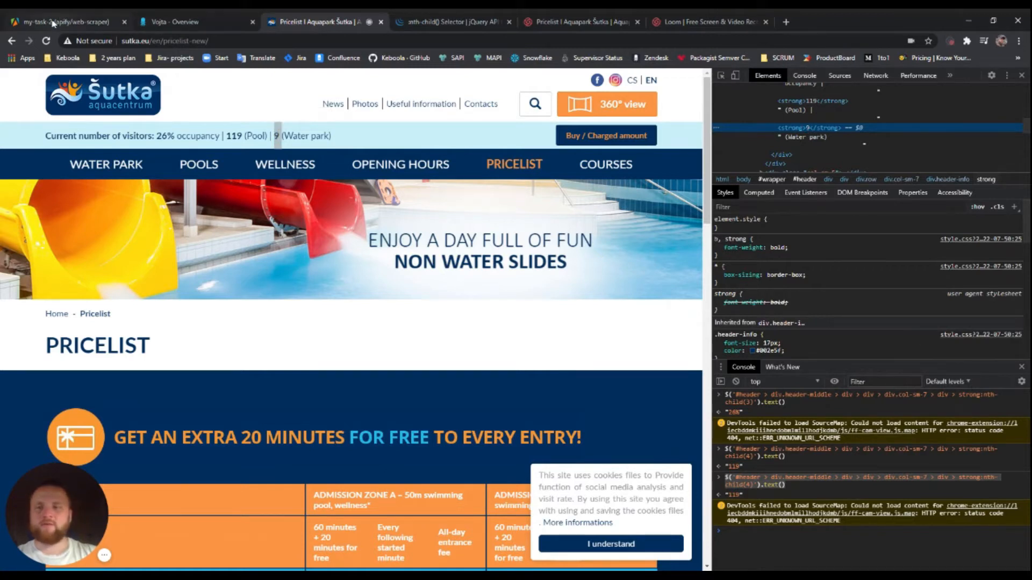
{"action": "left_click", "coordinate": [842, 543]}
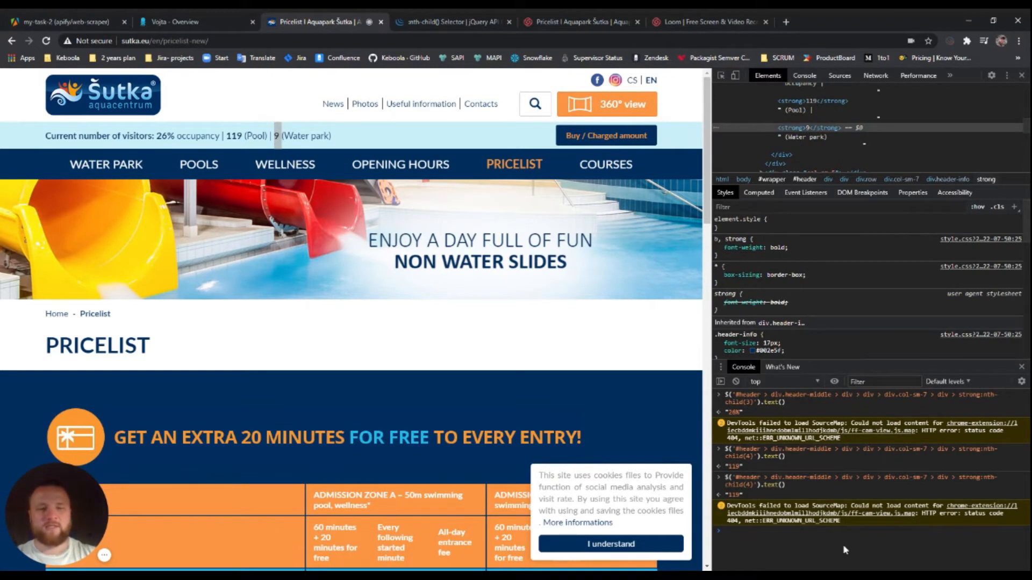
{"action": "type", "text": "$('"}
{"action": "type", "text": "#header > div.header-middle > div > div > div.col-sm-7 > div > strong:nth-child(5)"}
{"action": "type", "text": "')"}
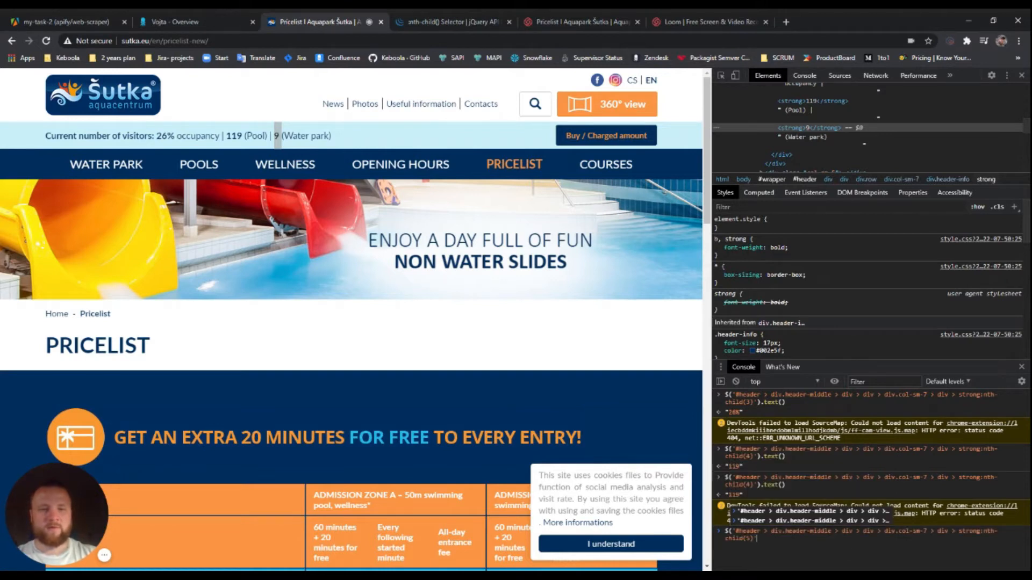
{"action": "type", "text": ".text()"}
{"action": "key", "text": "Return"}
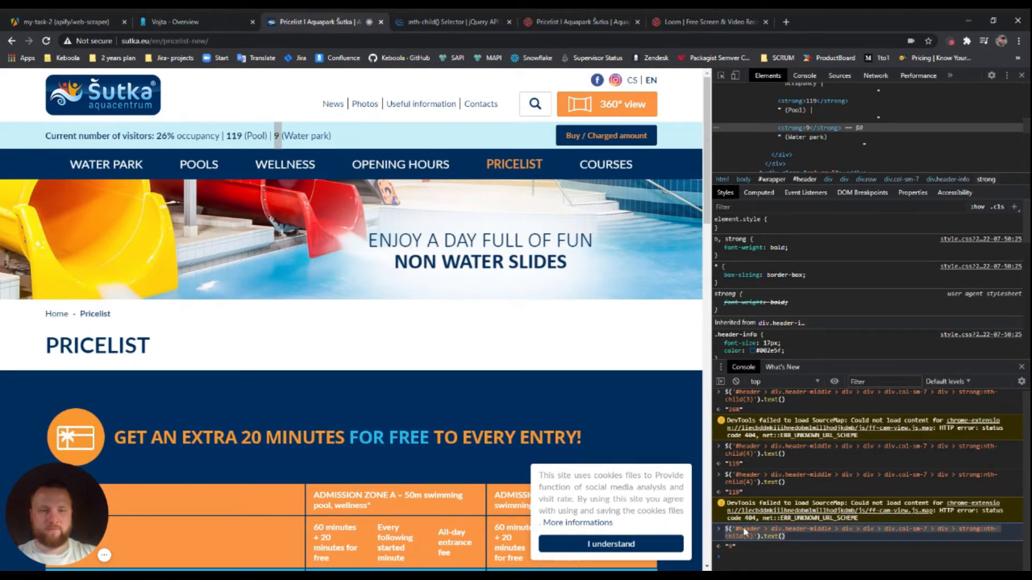
{"action": "left_click", "coordinate": [68, 22]}
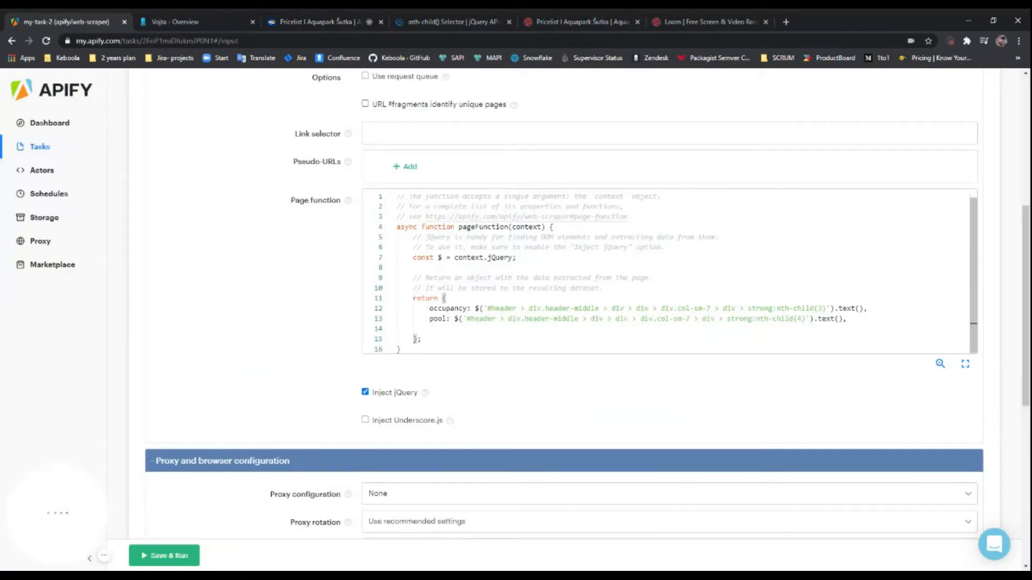
Add an aquapark field on line 14 using the strong:nth-child(5) header selector
{"action": "key", "text": "ctrl+v"}
{"action": "key", "text": "Home"}
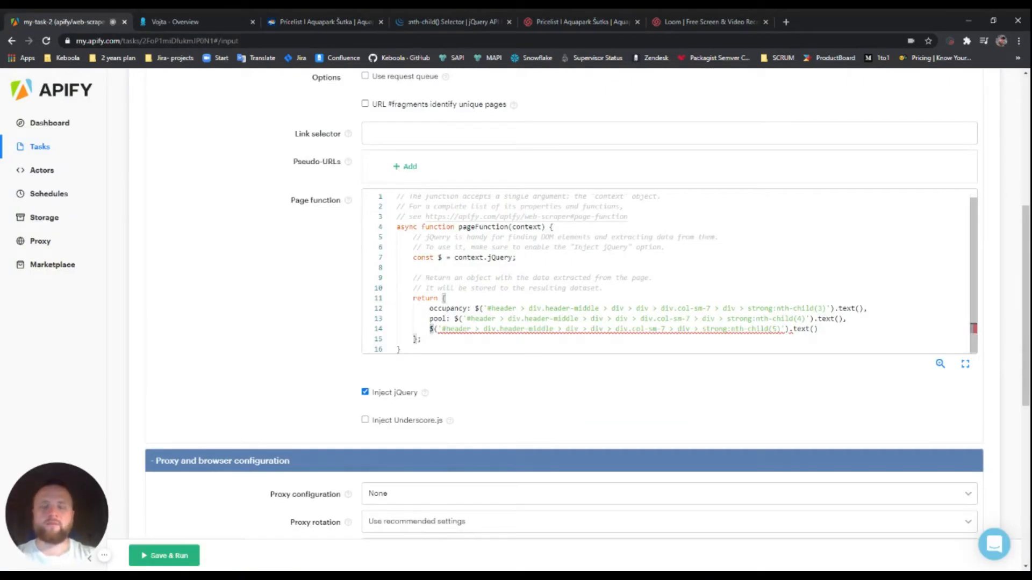
{"action": "type", "text": "aqu"}
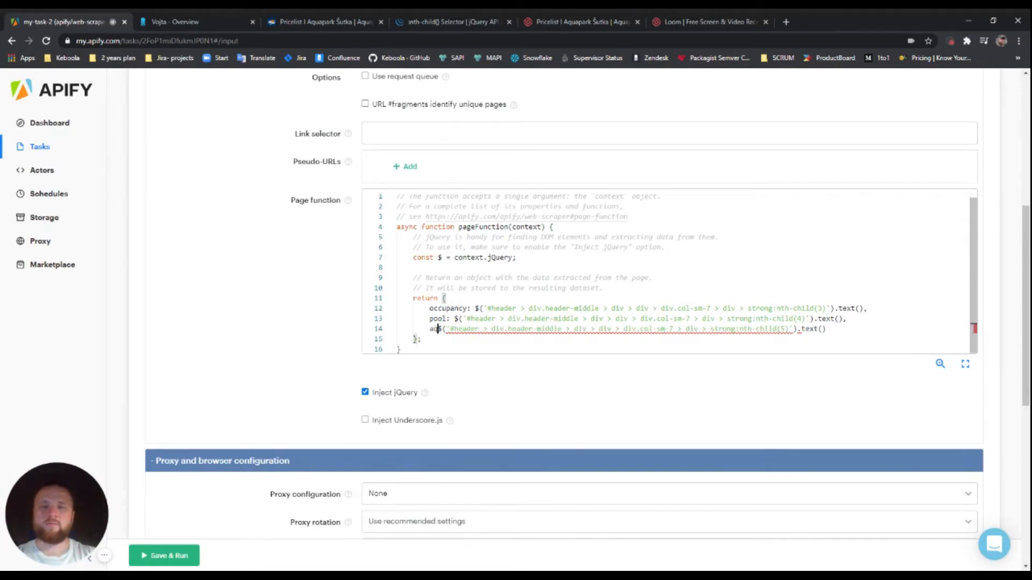
{"action": "type", "text": "apark:"}
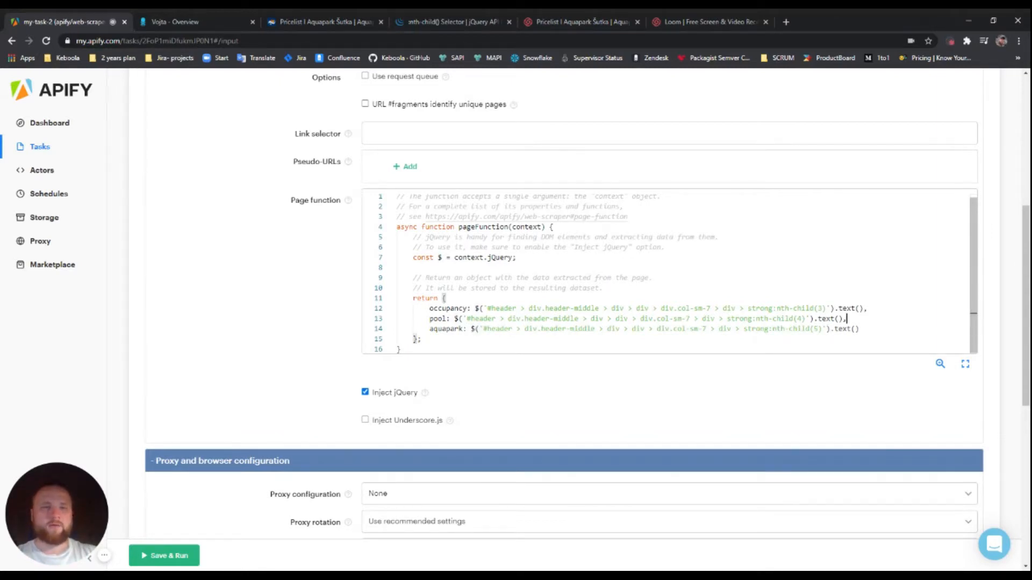
{"action": "key", "text": "shift+Left"}
{"action": "key", "text": "Right"}
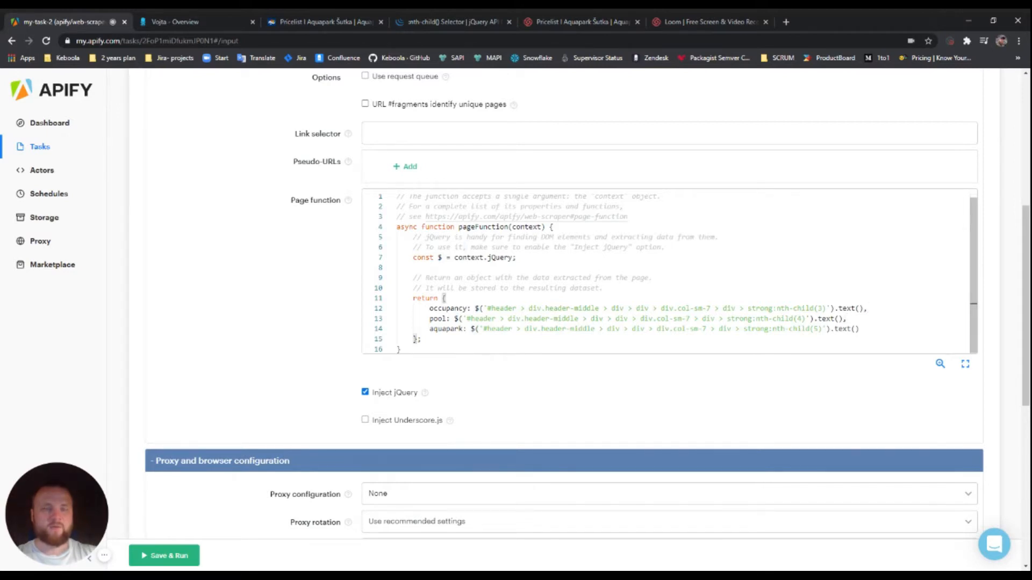
{"action": "key", "text": "Down"}
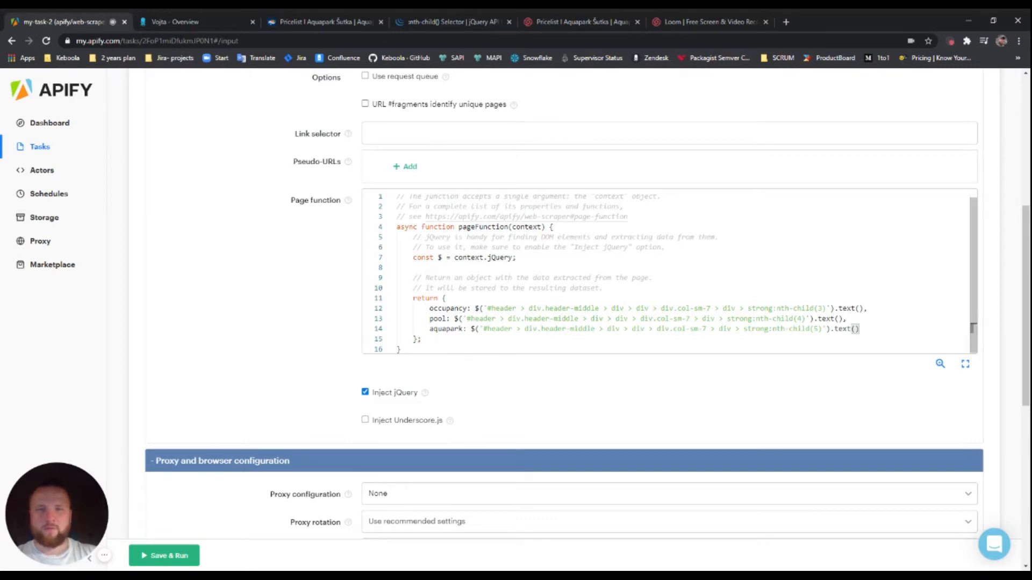
{"action": "scroll", "coordinate": [473, 317], "scroll_direction": "up", "scroll_amount": 1}
{"action": "scroll", "coordinate": [292, 326], "scroll_direction": "up", "scroll_amount": 3}
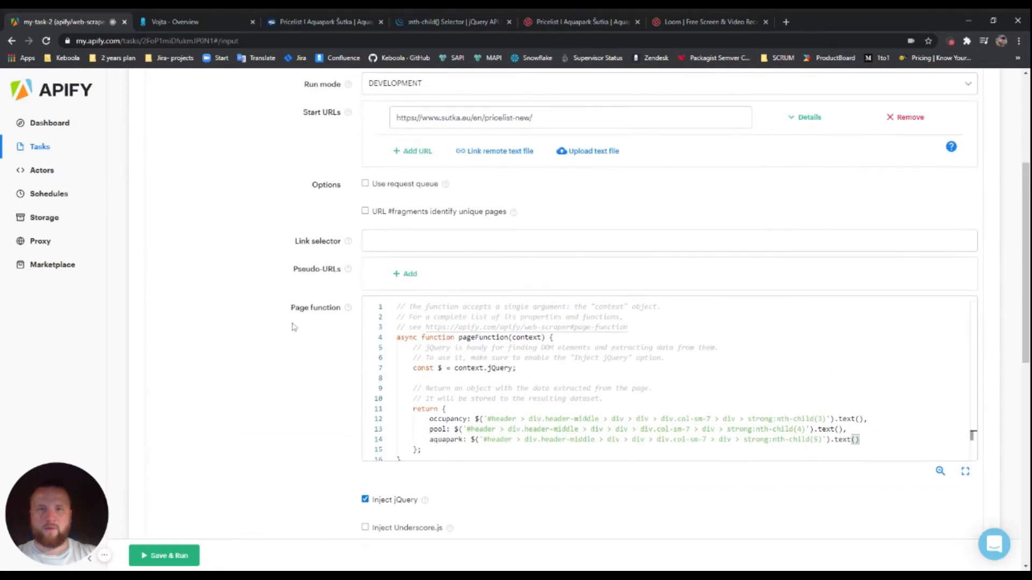
{"action": "scroll", "coordinate": [285, 255], "scroll_direction": "down", "scroll_amount": 4}
{"action": "scroll", "coordinate": [286, 254], "scroll_direction": "up", "scroll_amount": 4}
{"action": "scroll", "coordinate": [268, 376], "scroll_direction": "down", "scroll_amount": 11}
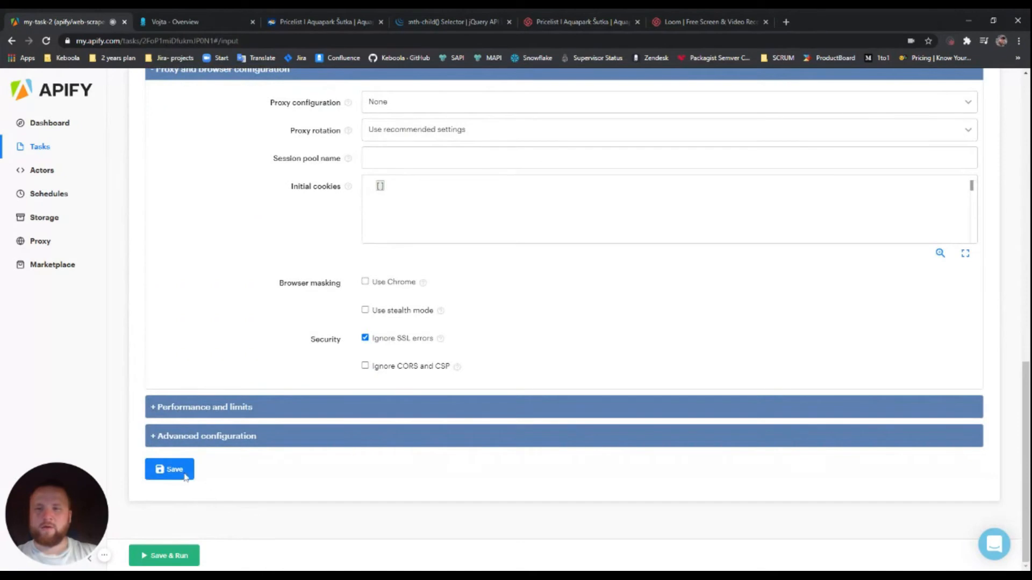
Save and run my-task-2, then open the succeeded run's 1-result dataset
{"action": "left_click", "coordinate": [179, 560]}
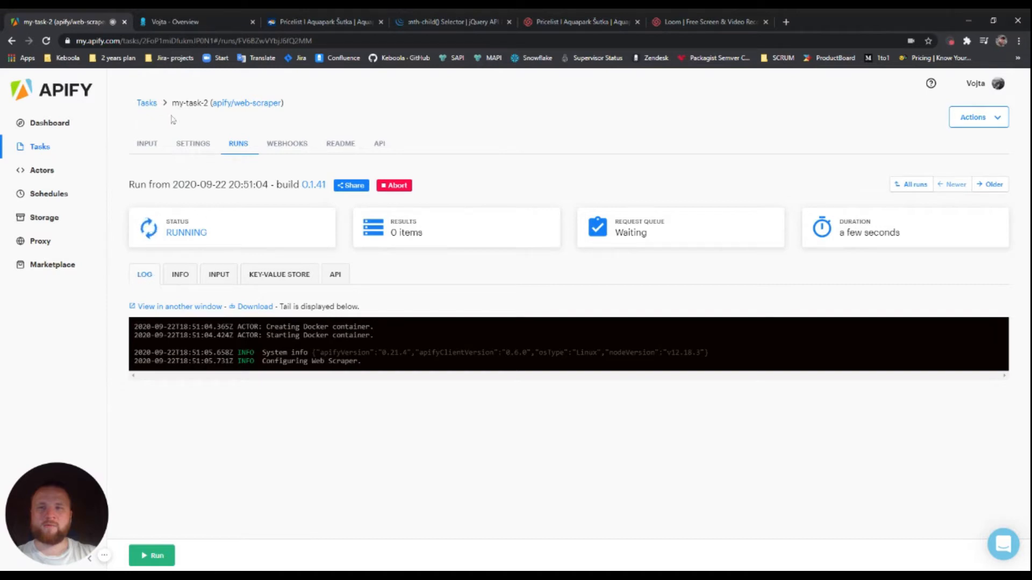
{"action": "left_click", "coordinate": [46, 41]}
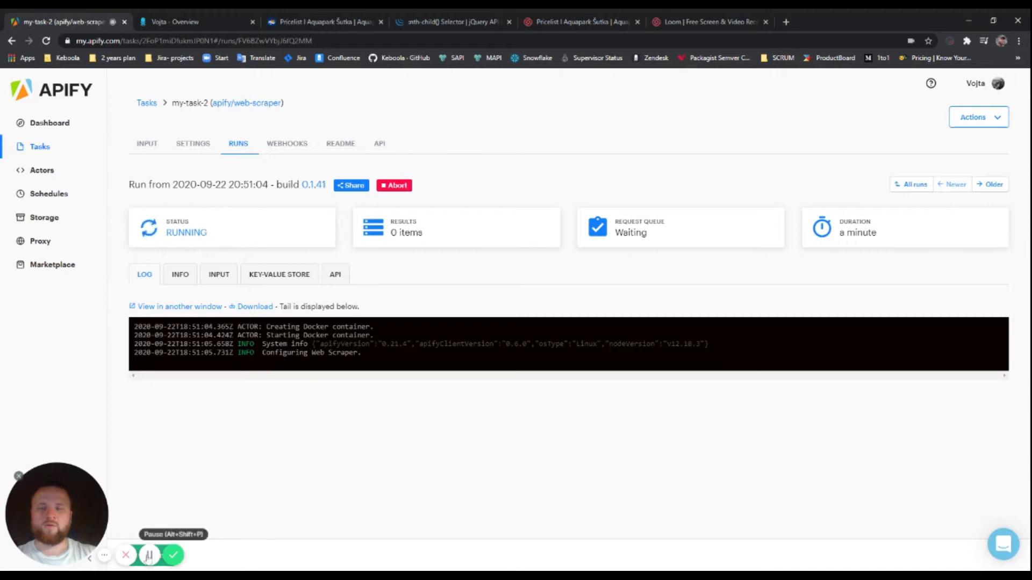
{"action": "left_click", "coordinate": [149, 555]}
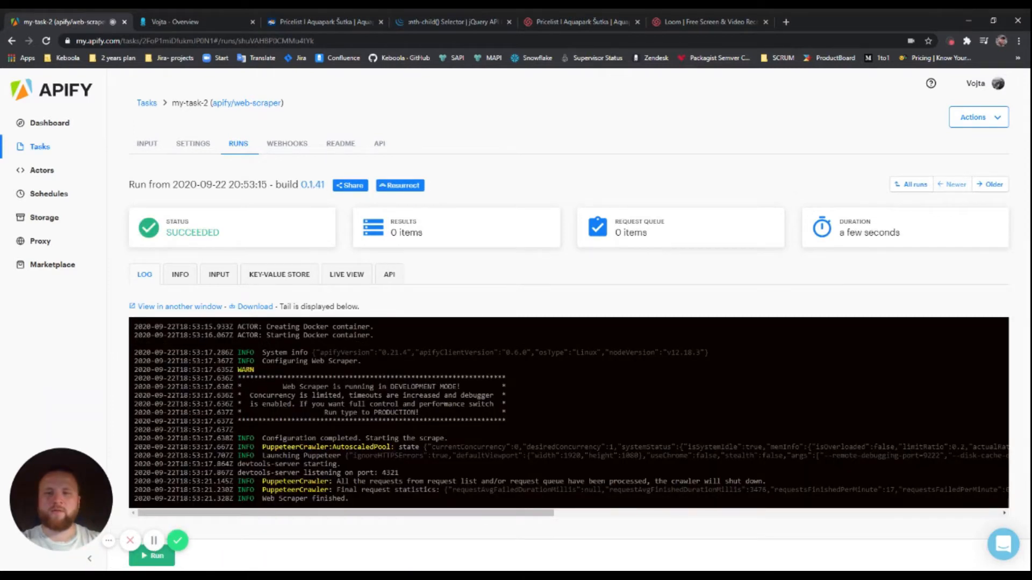
{"action": "left_click", "coordinate": [444, 225]}
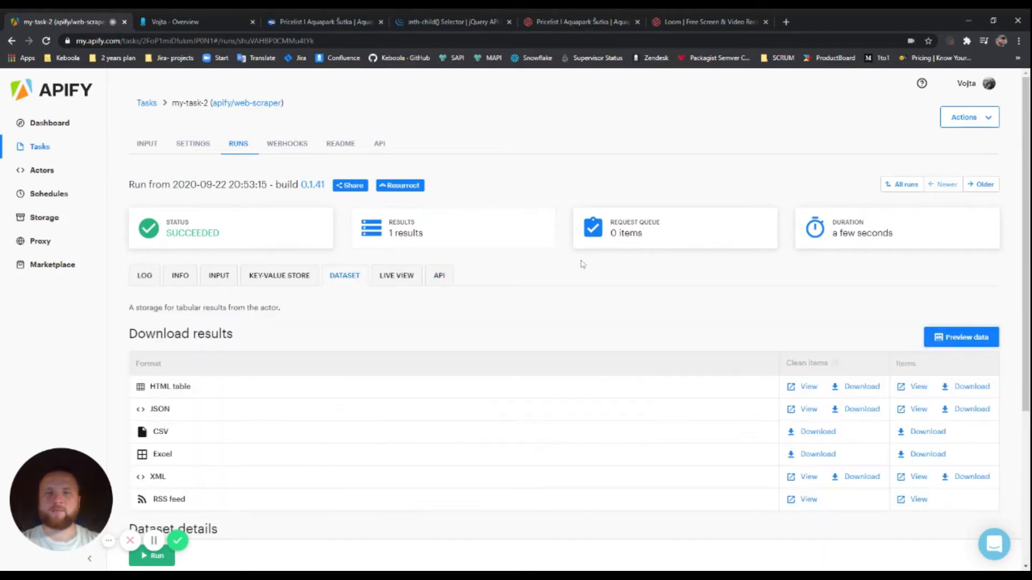
Preview the dataset table and check its aquapark 11, occupancy 24% and pool 111 columns
{"action": "scroll", "coordinate": [534, 237], "scroll_direction": "down", "scroll_amount": 3}
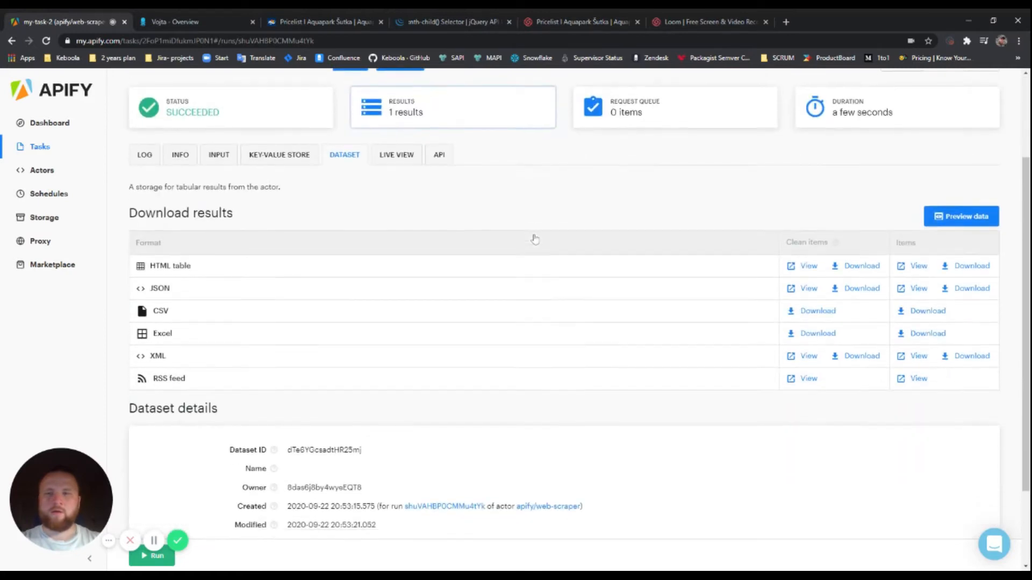
{"action": "left_click", "coordinate": [947, 176]}
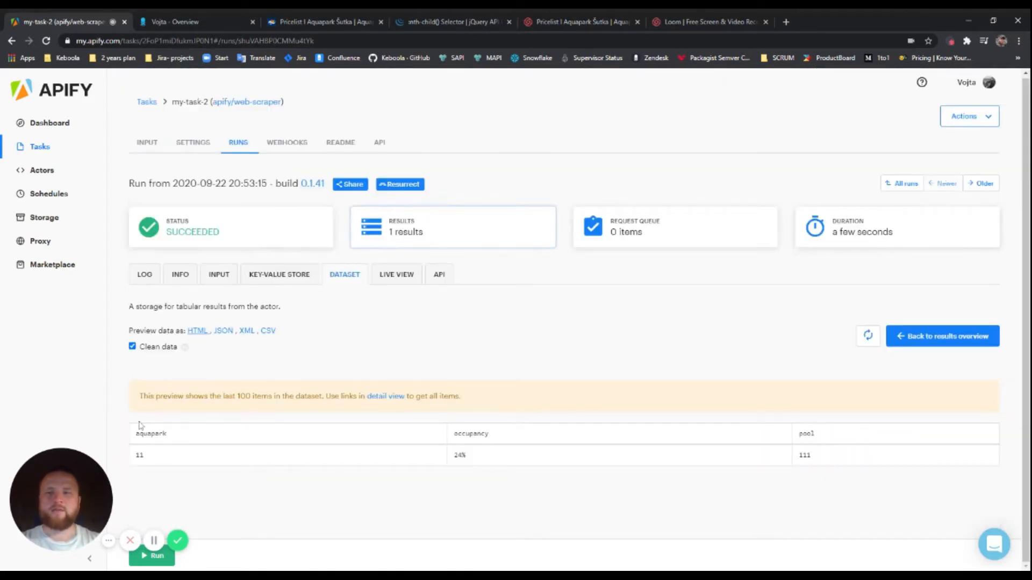
{"action": "left_click_drag", "start_coordinate": [136, 433], "coordinate": [166, 434]}
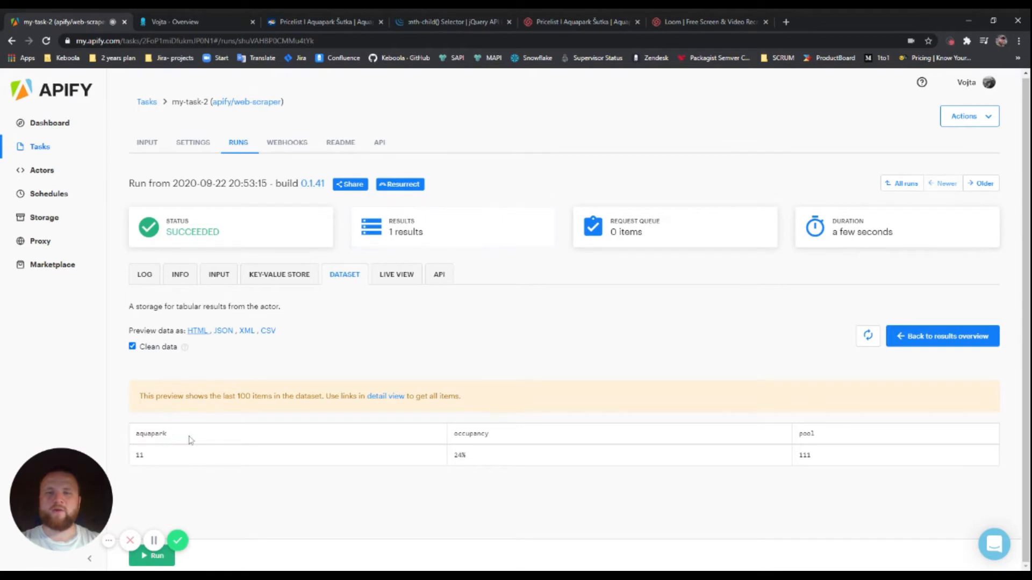
{"action": "left_click_drag", "start_coordinate": [490, 434], "coordinate": [453, 439]}
{"action": "left_click", "coordinate": [526, 437]}
{"action": "left_click_drag", "start_coordinate": [827, 438], "coordinate": [799, 436]}
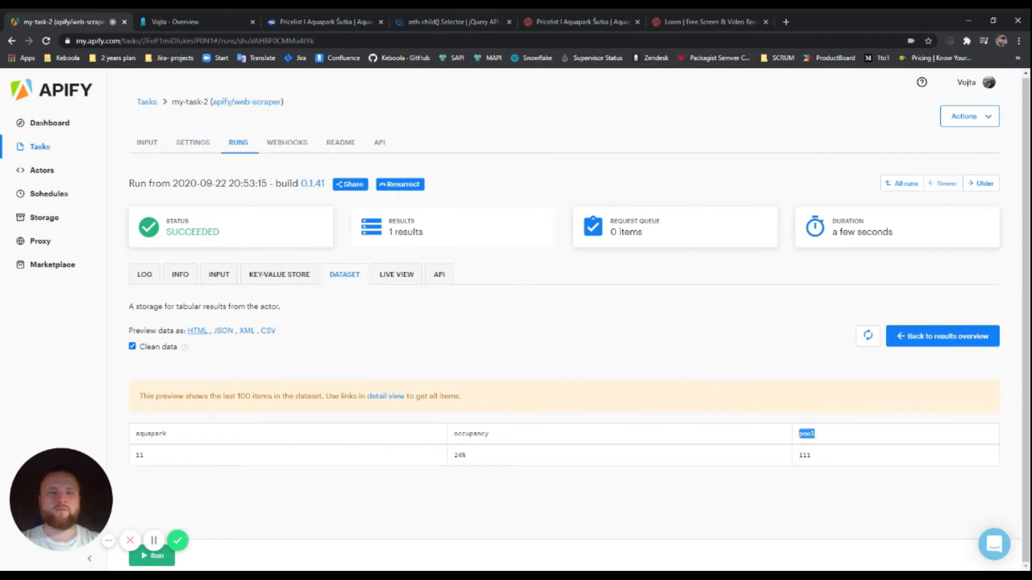
{"action": "left_click", "coordinate": [833, 439]}
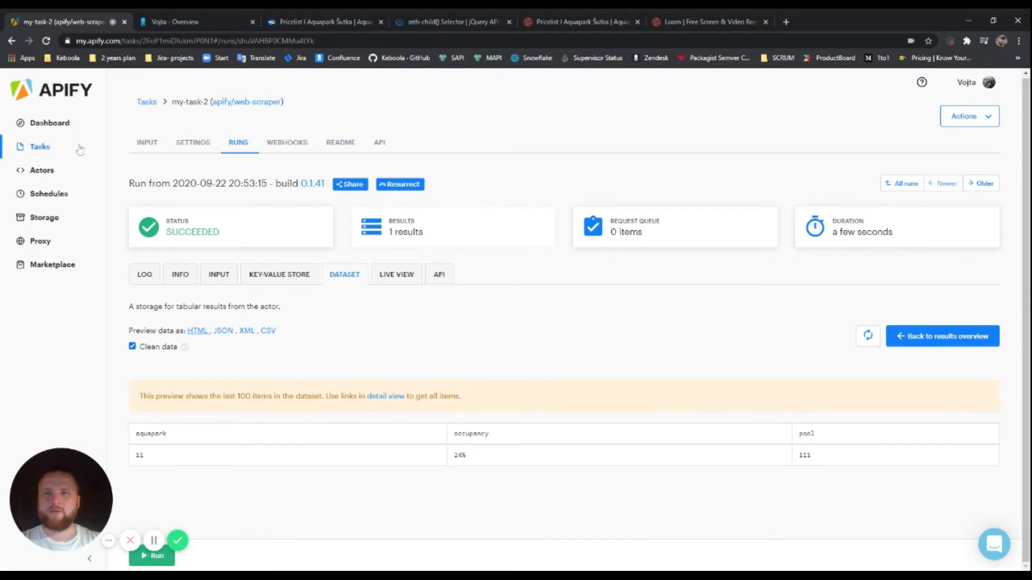
Rename the my-task-2 task to Pool-scrapper in its settings and save it
{"action": "left_click", "coordinate": [36, 148]}
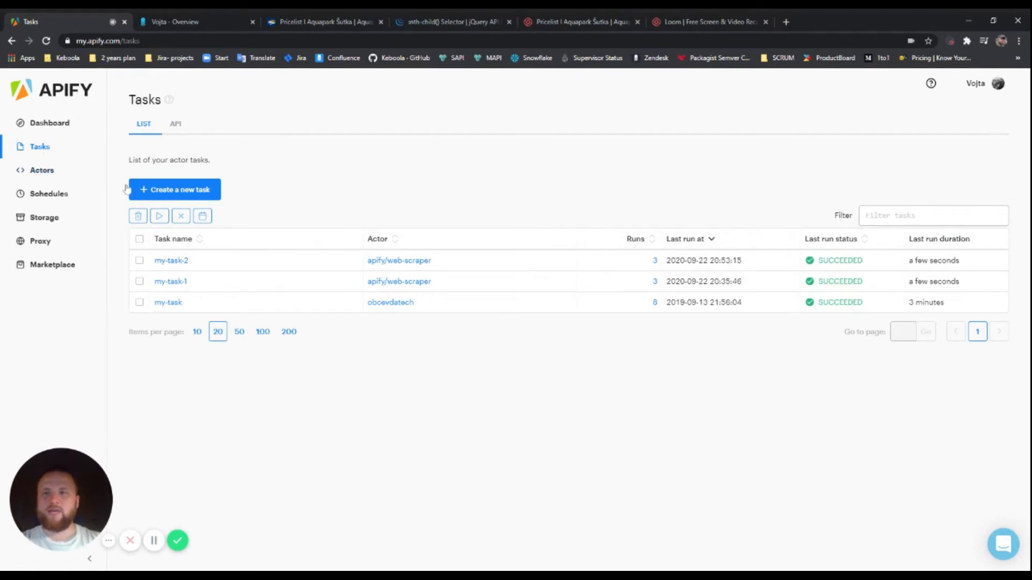
{"action": "left_click", "coordinate": [176, 262]}
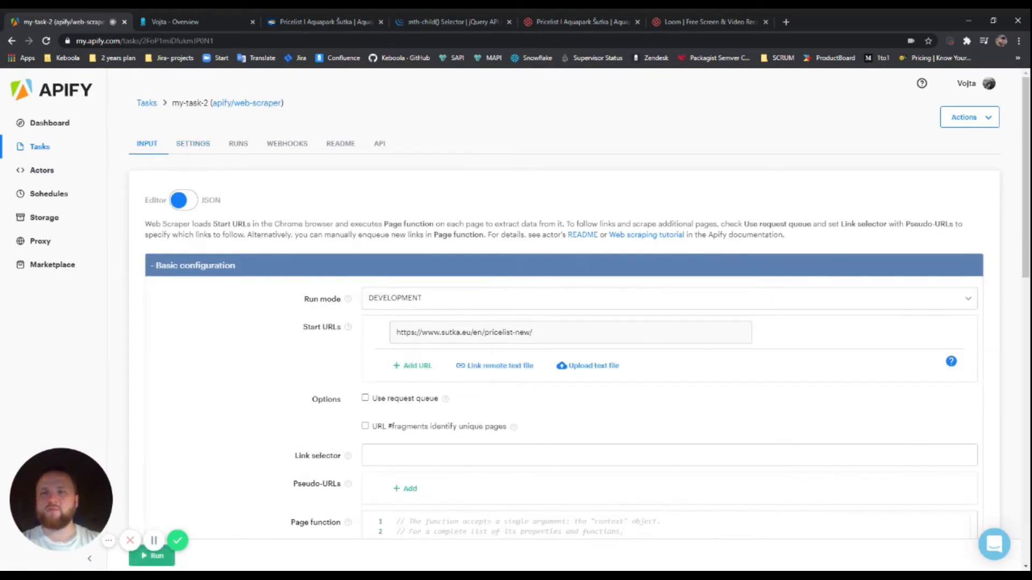
{"action": "left_click", "coordinate": [191, 148]}
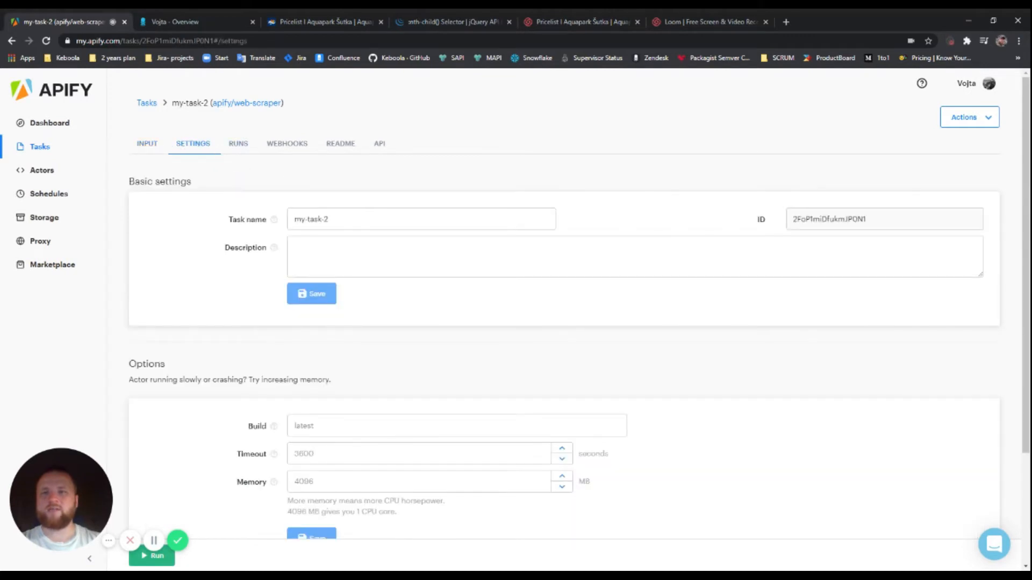
{"action": "left_click", "coordinate": [252, 215]}
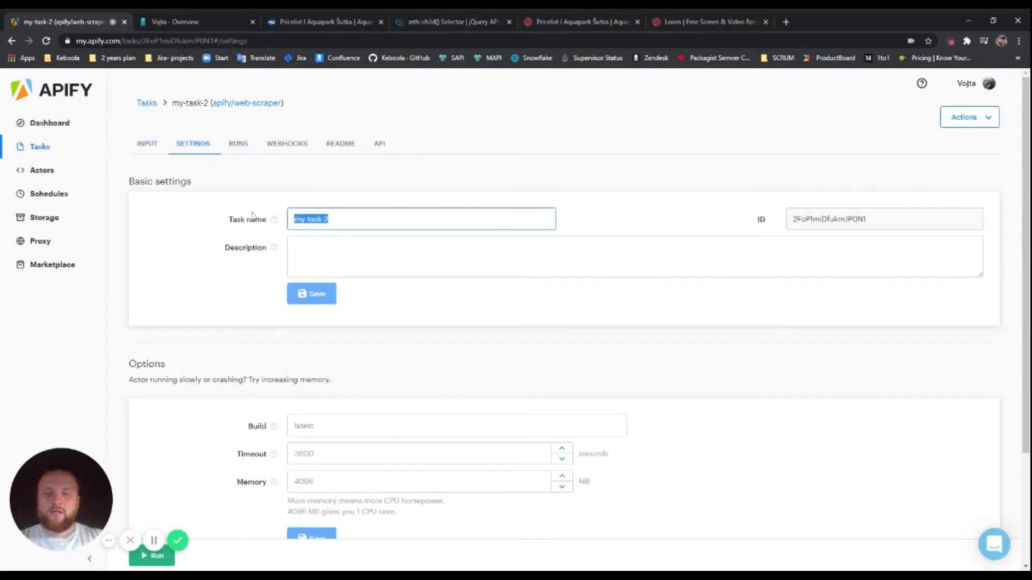
{"action": "type", "text": "Pool scrapper"}
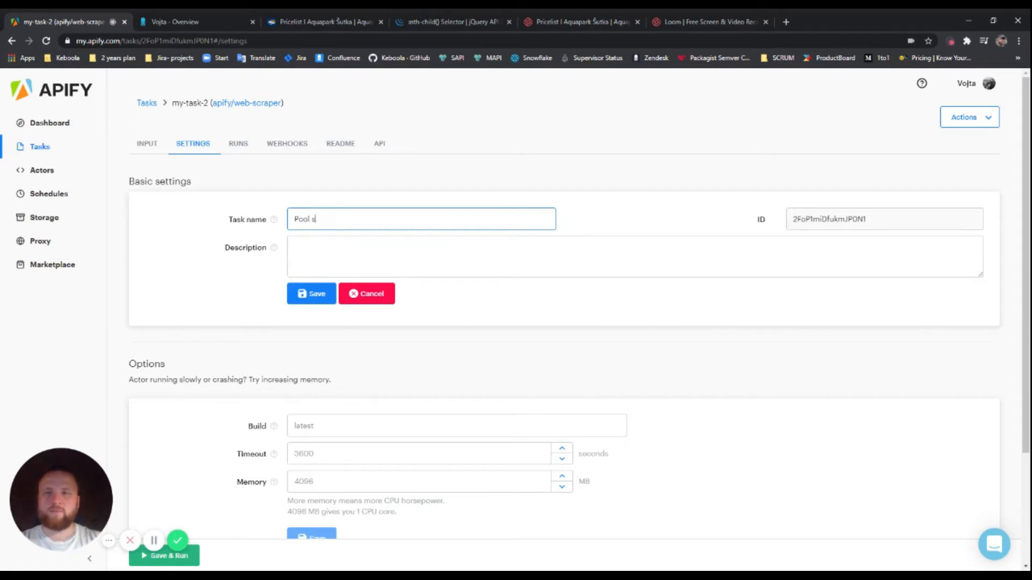
{"action": "left_click", "coordinate": [318, 299]}
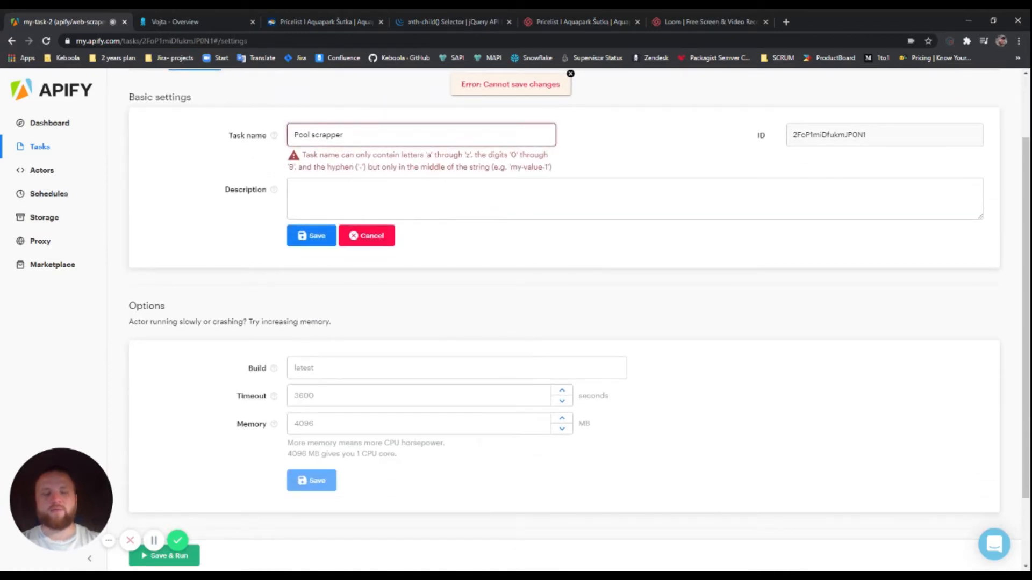
{"action": "left_click", "coordinate": [303, 237]}
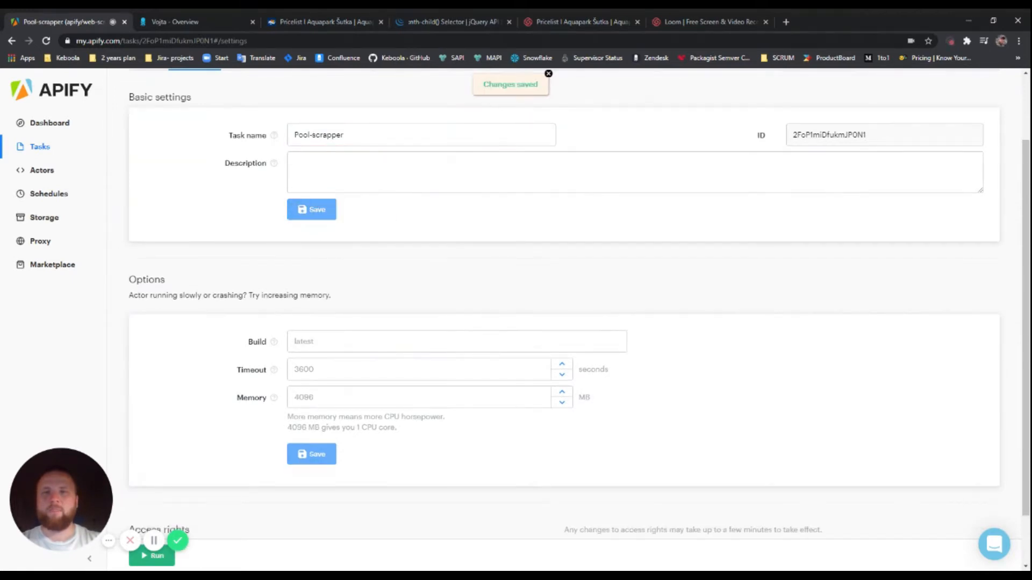
{"action": "scroll", "coordinate": [209, 213], "scroll_direction": "up", "scroll_amount": 2}
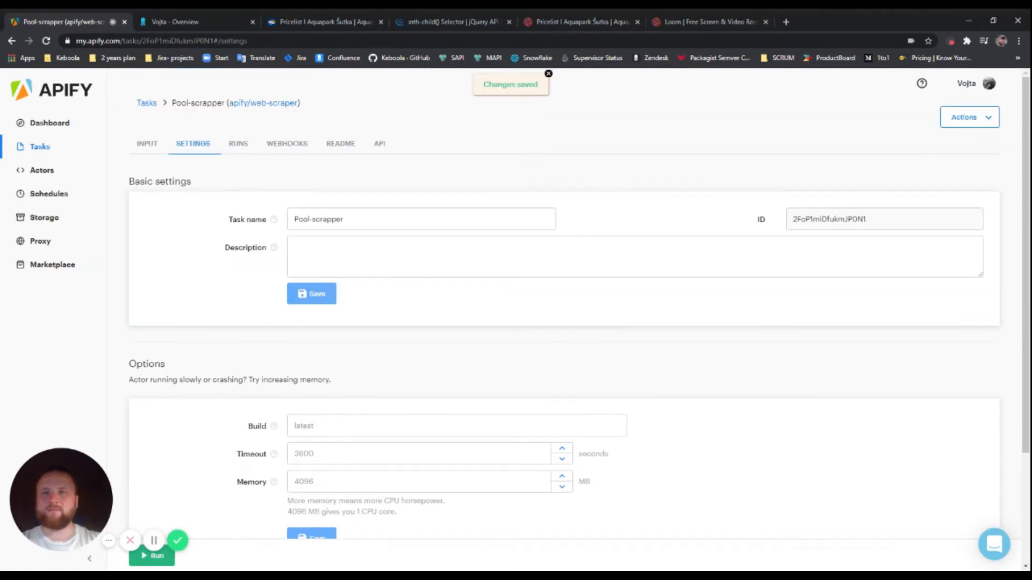
{"action": "left_click", "coordinate": [147, 145]}
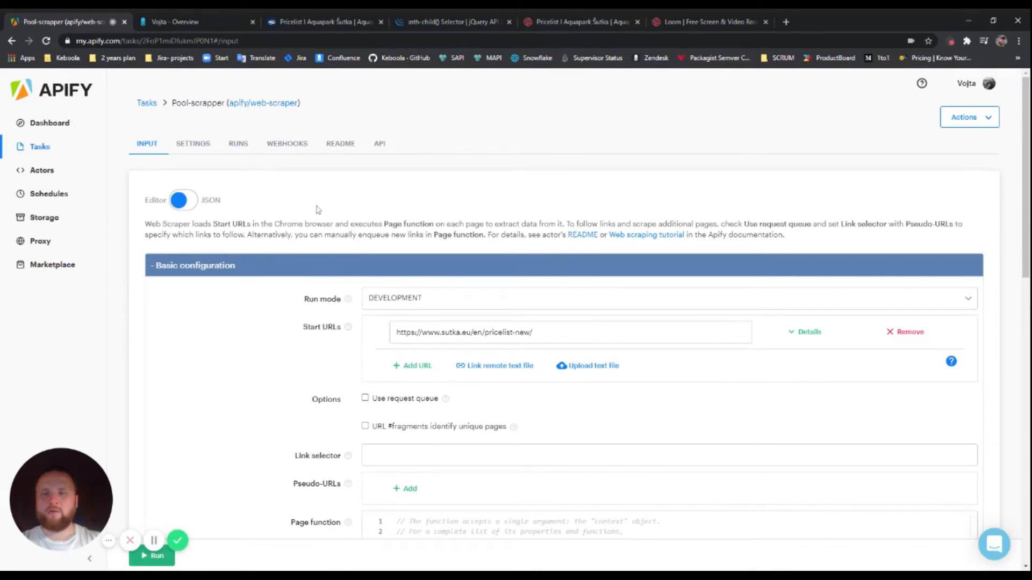
Set Pool-scrapper's run mode to PRODUCTION and save the input configuration
{"action": "scroll", "coordinate": [298, 204], "scroll_direction": "down", "scroll_amount": 1}
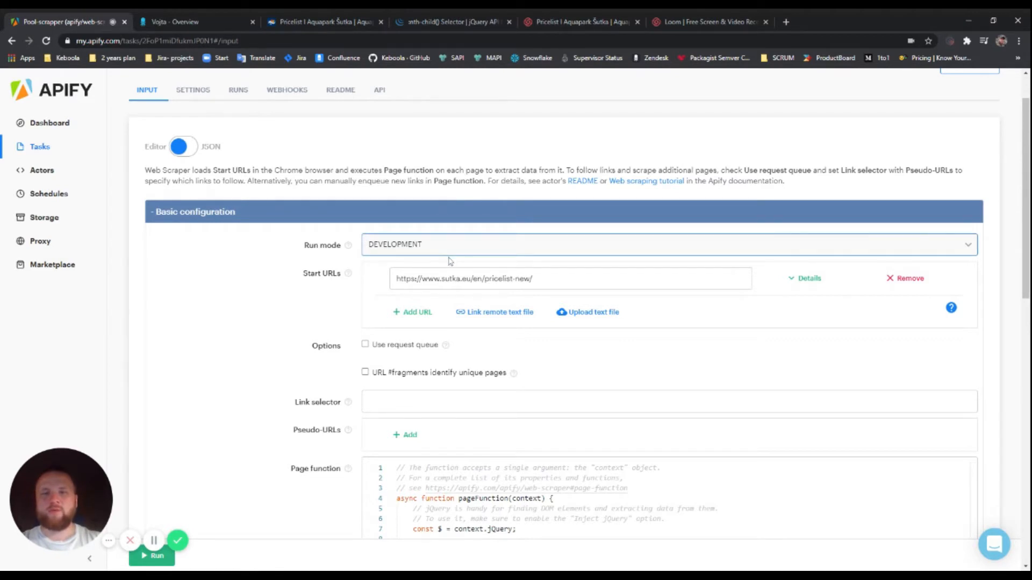
{"action": "key", "text": "Down"}
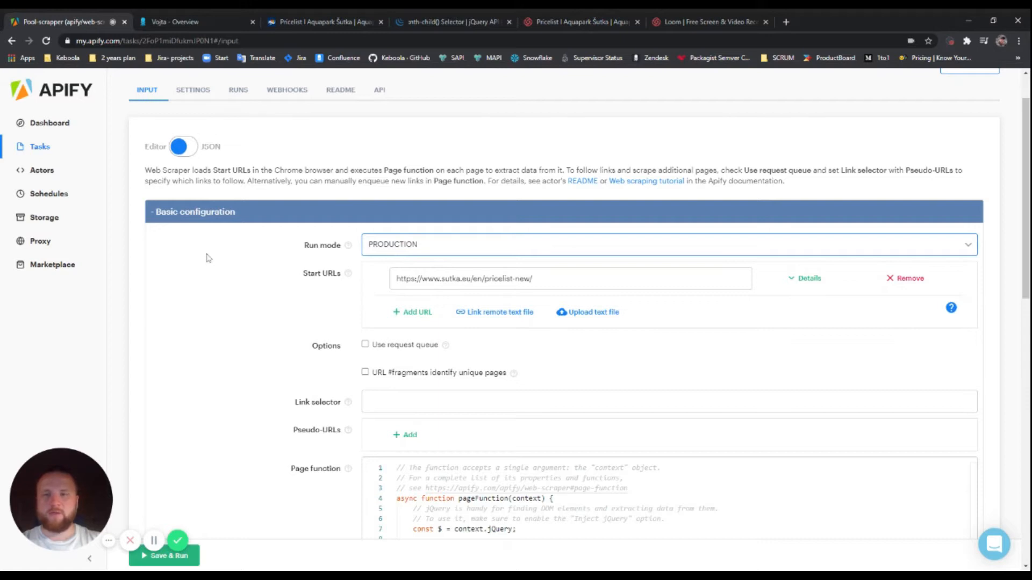
{"action": "scroll", "coordinate": [209, 260], "scroll_direction": "down", "scroll_amount": 1}
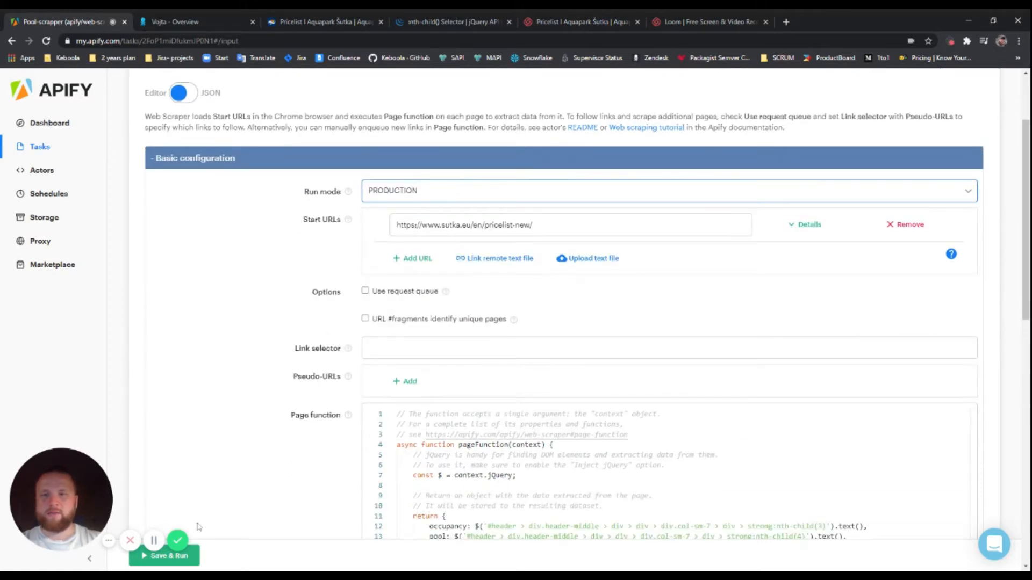
{"action": "scroll", "coordinate": [254, 434], "scroll_direction": "down", "scroll_amount": 10}
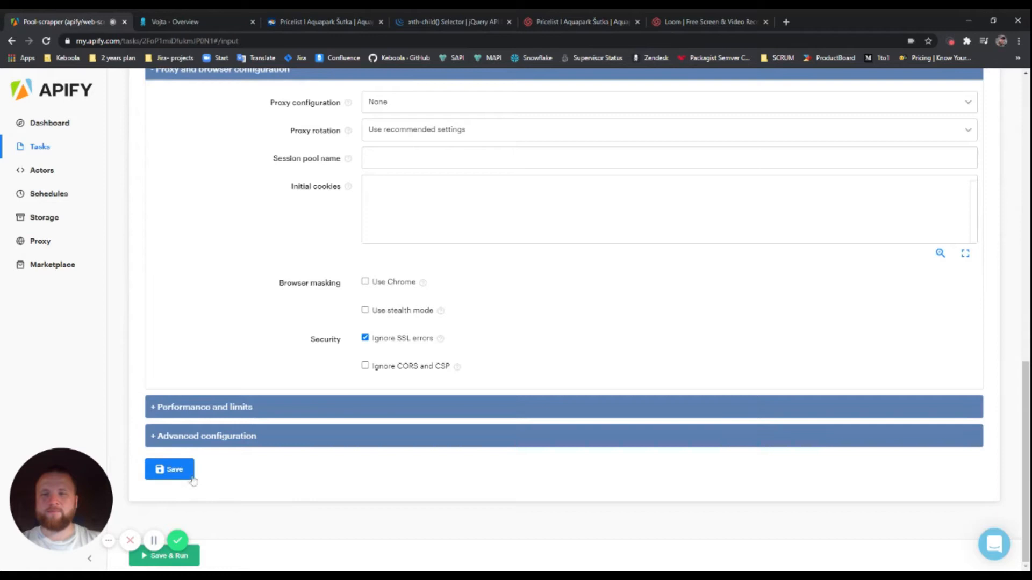
{"action": "left_click", "coordinate": [174, 476]}
{"action": "scroll", "coordinate": [193, 230], "scroll_direction": "up", "scroll_amount": 10}
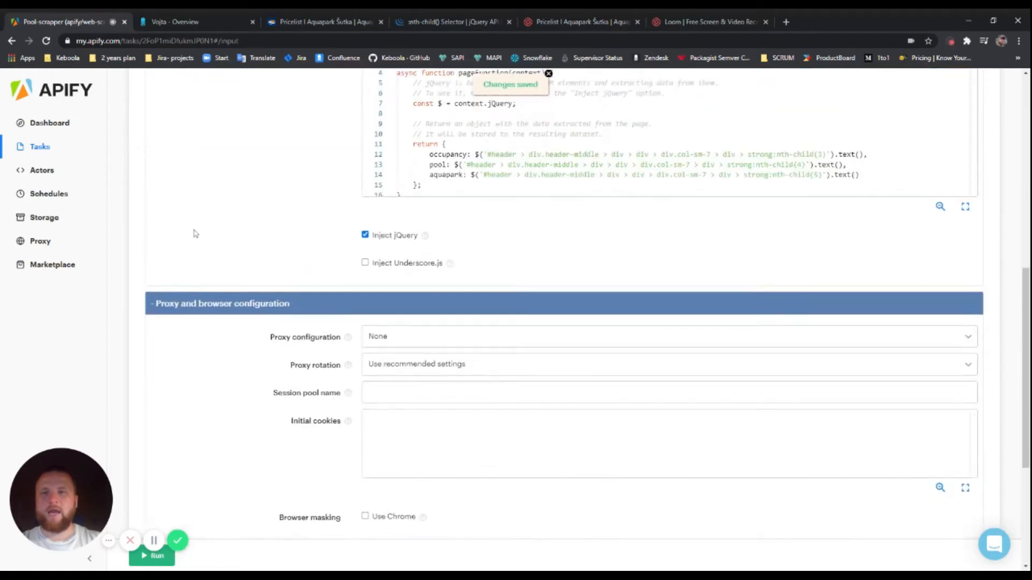
{"action": "scroll", "coordinate": [220, 240], "scroll_direction": "up", "scroll_amount": 1}
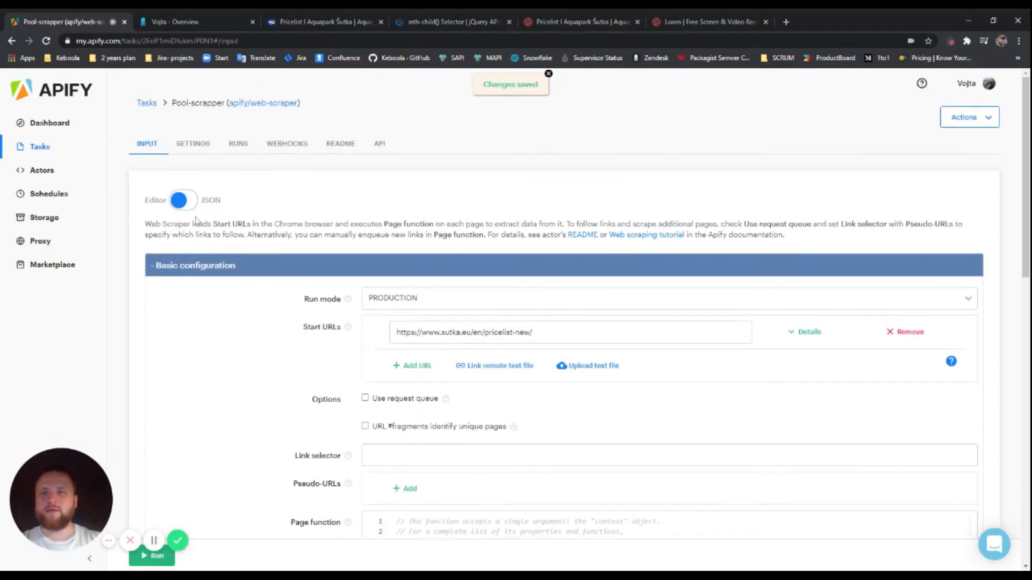
{"action": "left_click", "coordinate": [195, 24]}
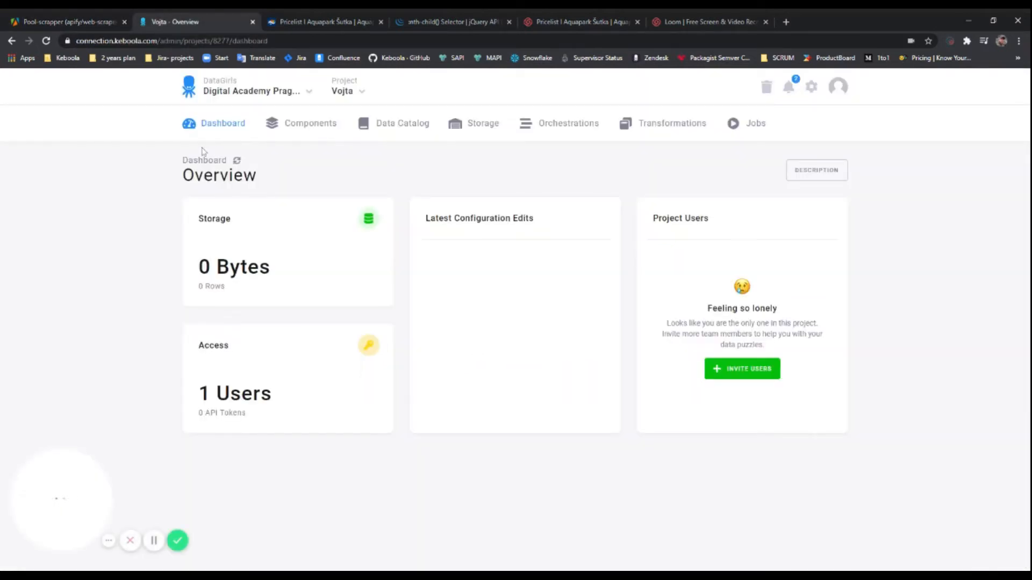
Start a new Apify extractor configuration from Keboola's extractors page
{"action": "left_click", "coordinate": [306, 127]}
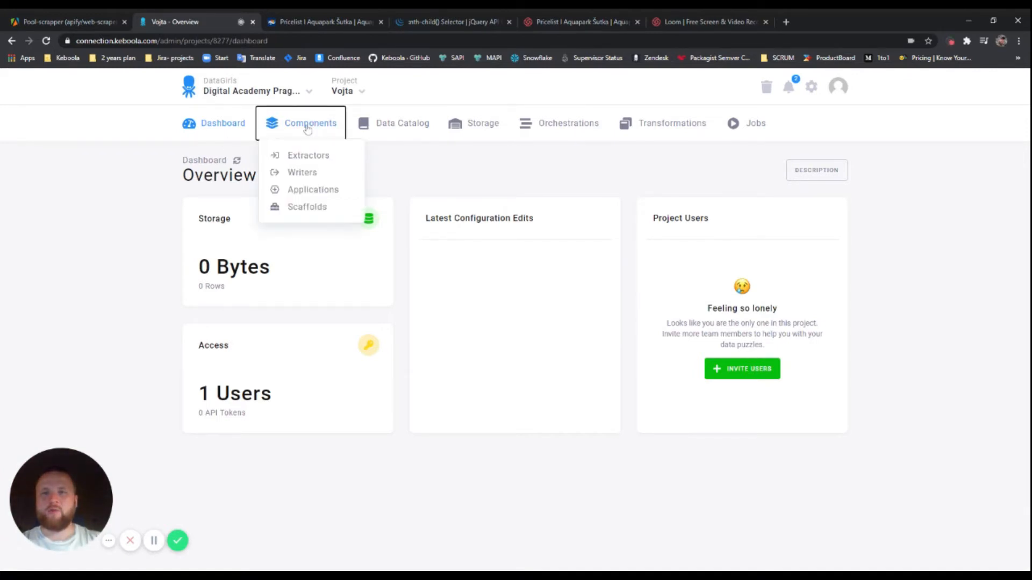
{"action": "left_click", "coordinate": [304, 158]}
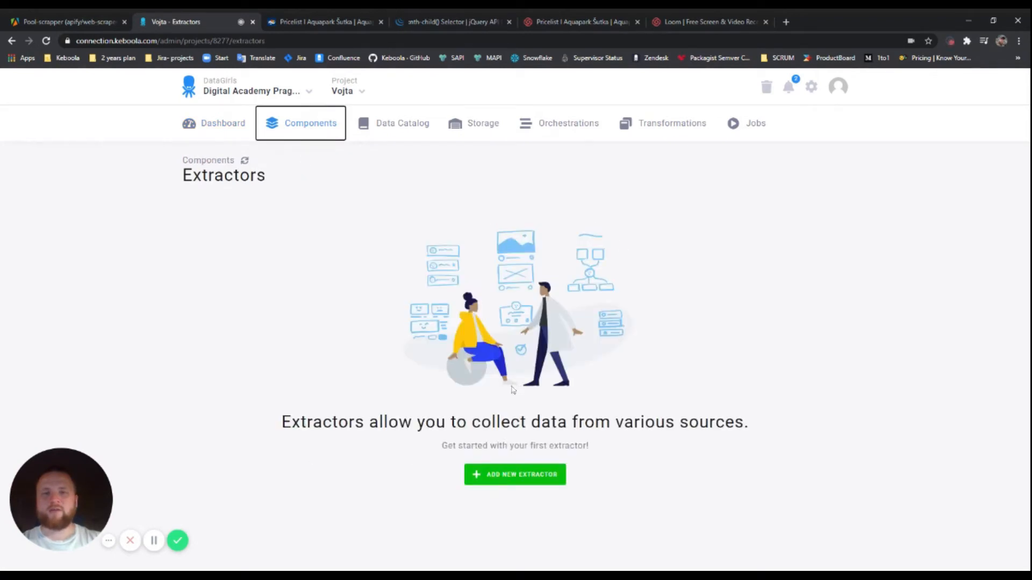
{"action": "left_click", "coordinate": [502, 479]}
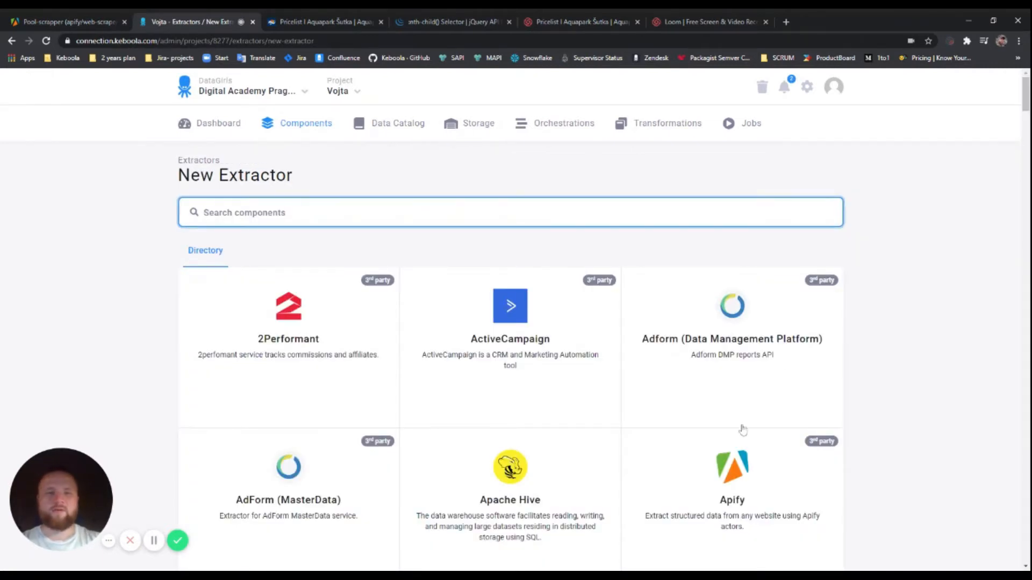
{"action": "scroll", "coordinate": [742, 430], "scroll_direction": "down", "scroll_amount": 2}
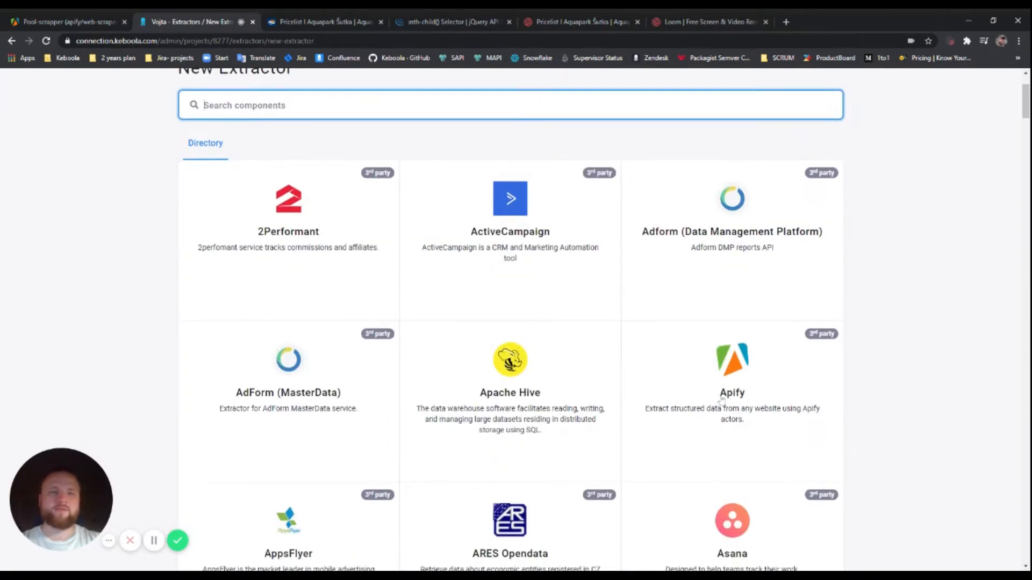
{"action": "left_click", "coordinate": [737, 344]}
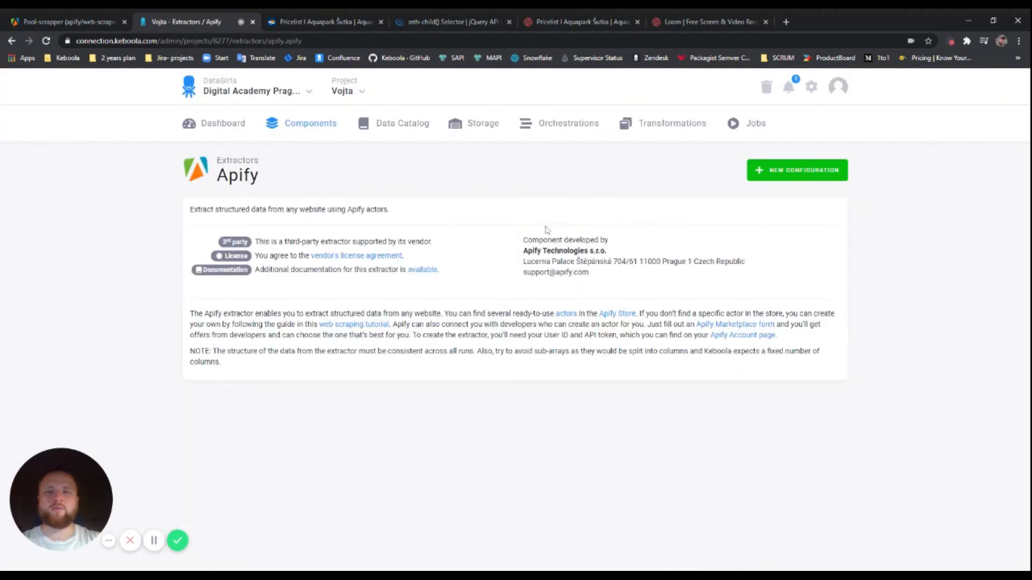
{"action": "left_click", "coordinate": [801, 170]}
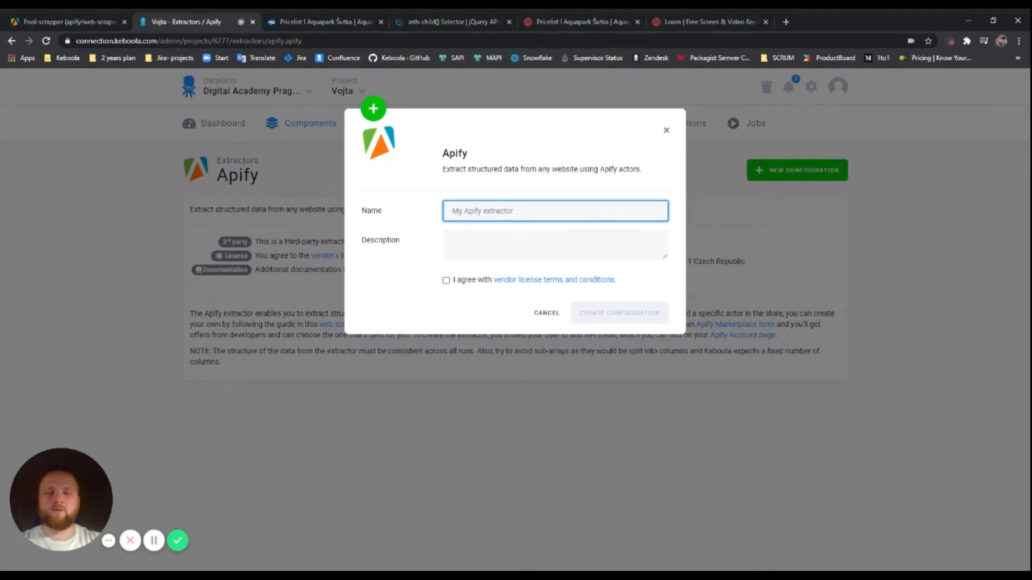
Create 'Pool extractor', described as downloading Šutka pool occupancy, accepting the vendor licence terms
{"action": "type", "text": "Pool extractor"}
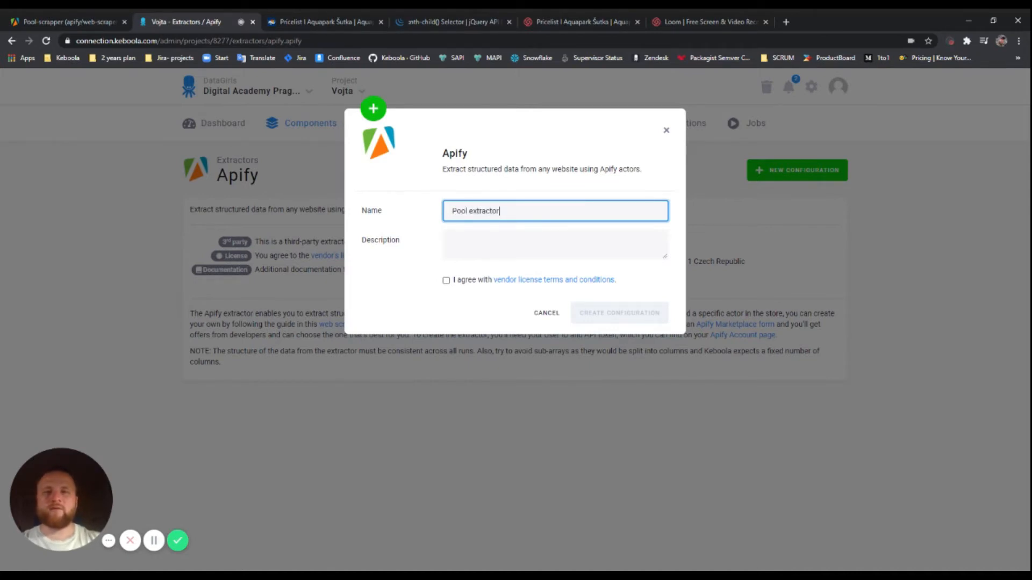
{"action": "key", "text": "Tab"}
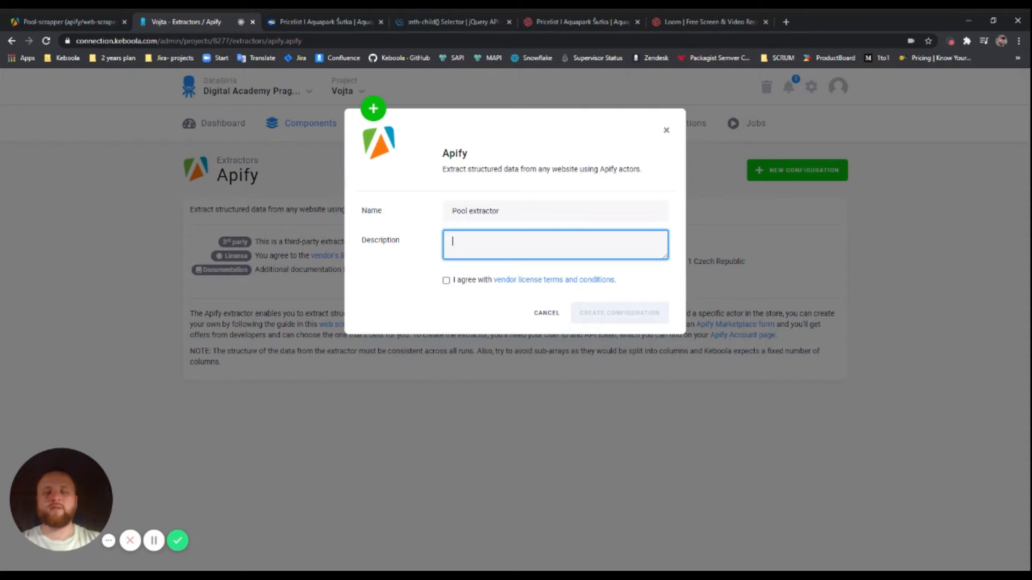
{"action": "type", "text": "It download dat"}
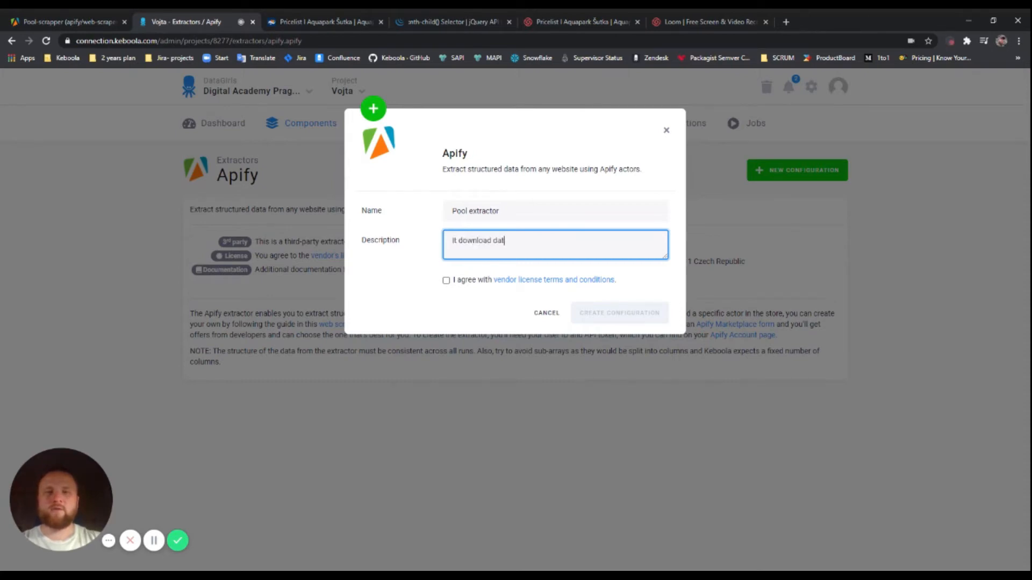
{"action": "key", "text": "BackSpace"}
{"action": "key", "text": "BackSpace"}
{"action": "key", "text": "BackSpace"}
{"action": "key", "text": "BackSpace"}
{"action": "type", "text": "s data from sutka pool"}
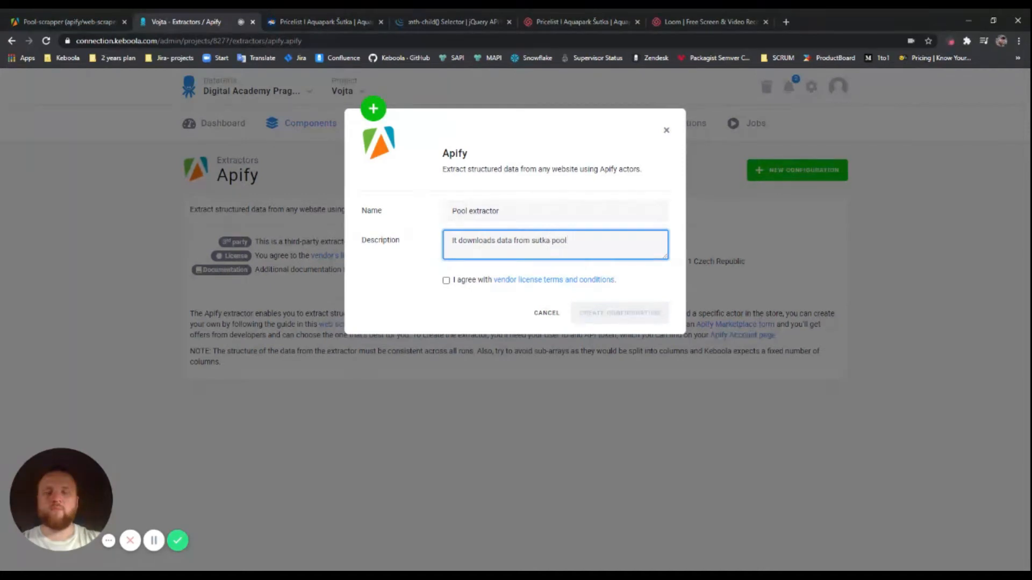
{"action": "type", "text": "occupancy"}
{"action": "left_click", "coordinate": [446, 282]}
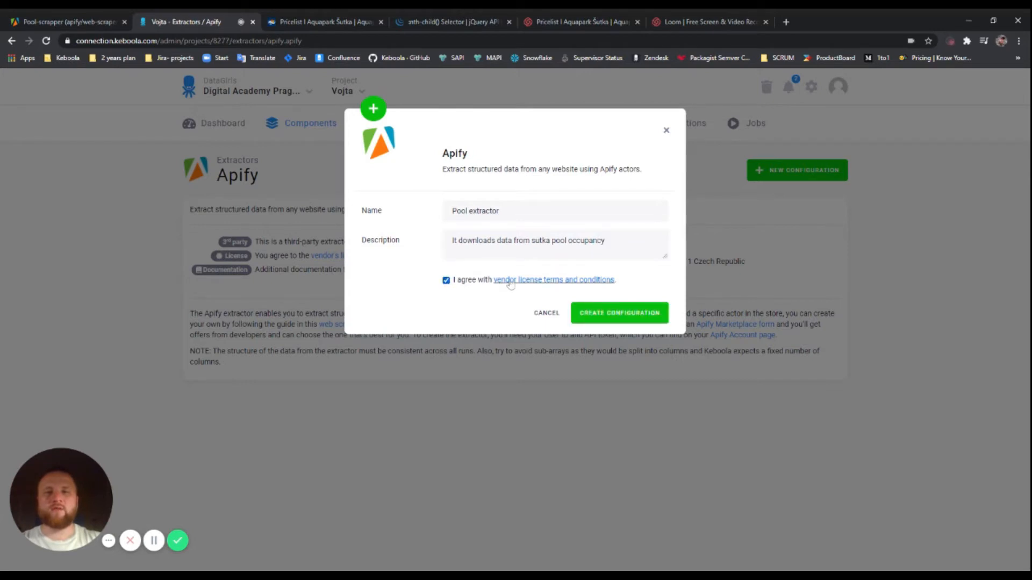
{"action": "left_click", "coordinate": [621, 320]}
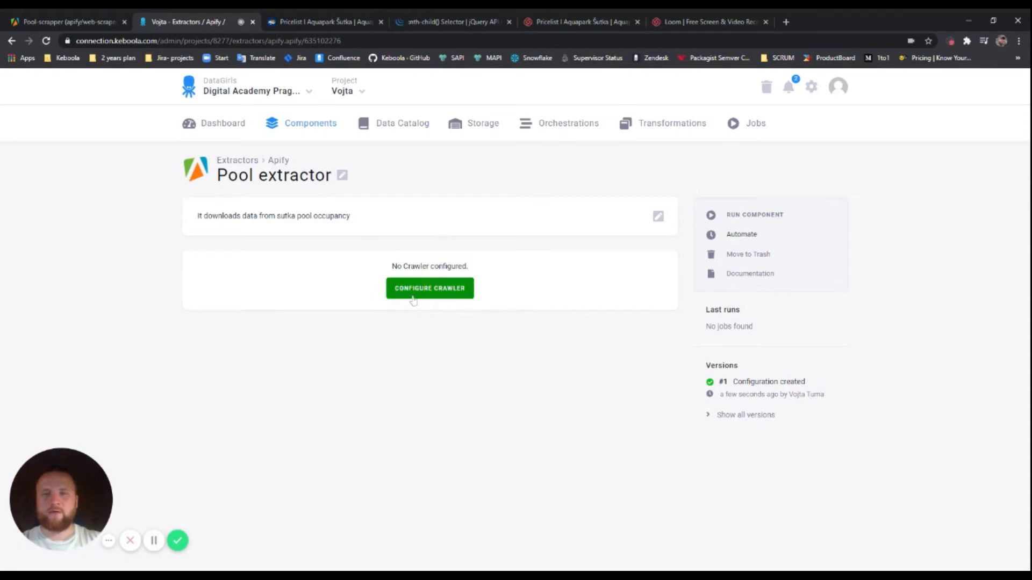
Set the crawler setup to Run Actor and advance to the user ID and token authentication step
{"action": "left_click", "coordinate": [431, 291]}
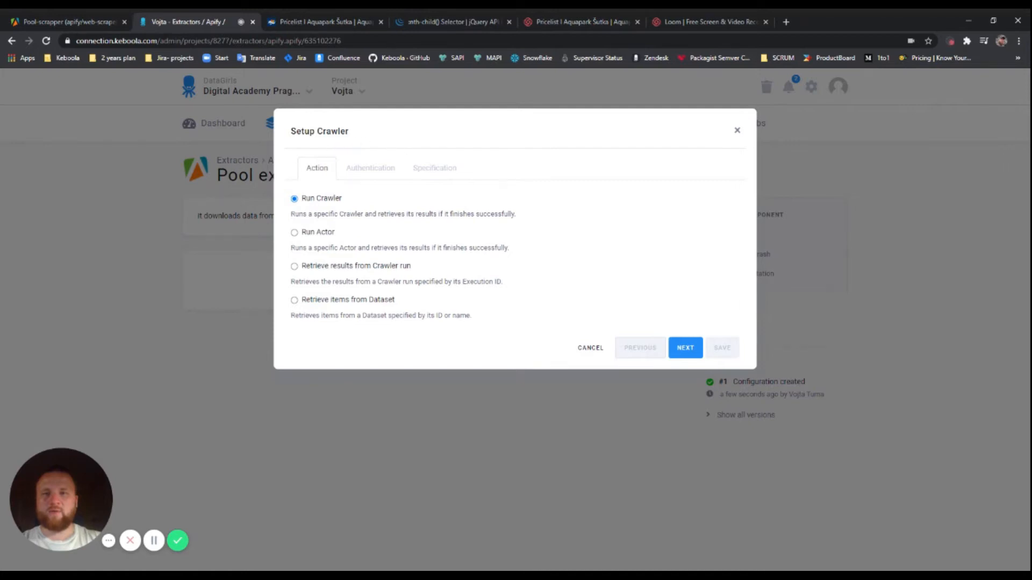
{"action": "left_click", "coordinate": [294, 234]}
{"action": "left_click", "coordinate": [685, 348]}
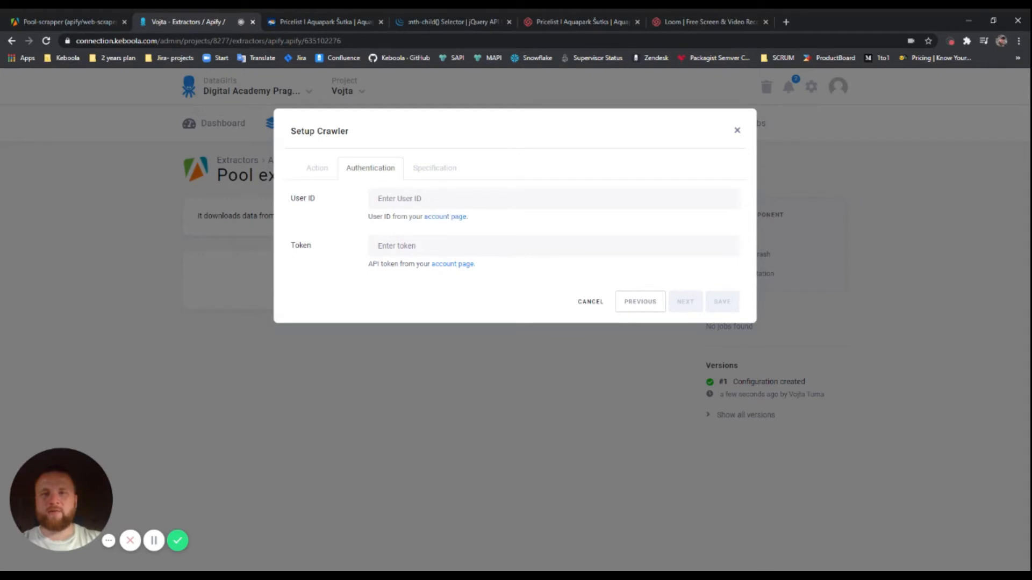
{"action": "left_click", "coordinate": [446, 198]}
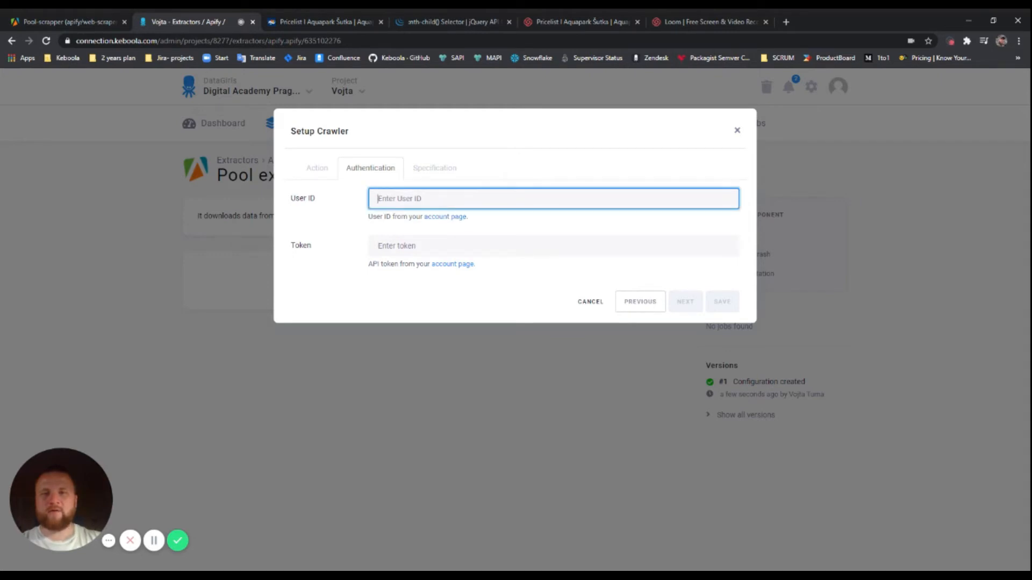
{"action": "left_click", "coordinate": [421, 246]}
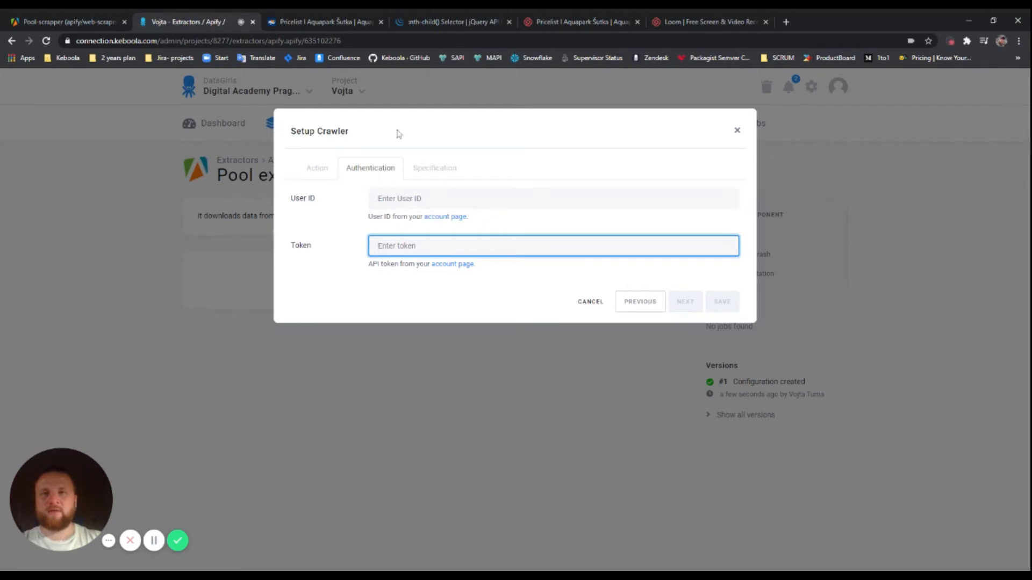
{"action": "left_click", "coordinate": [70, 24]}
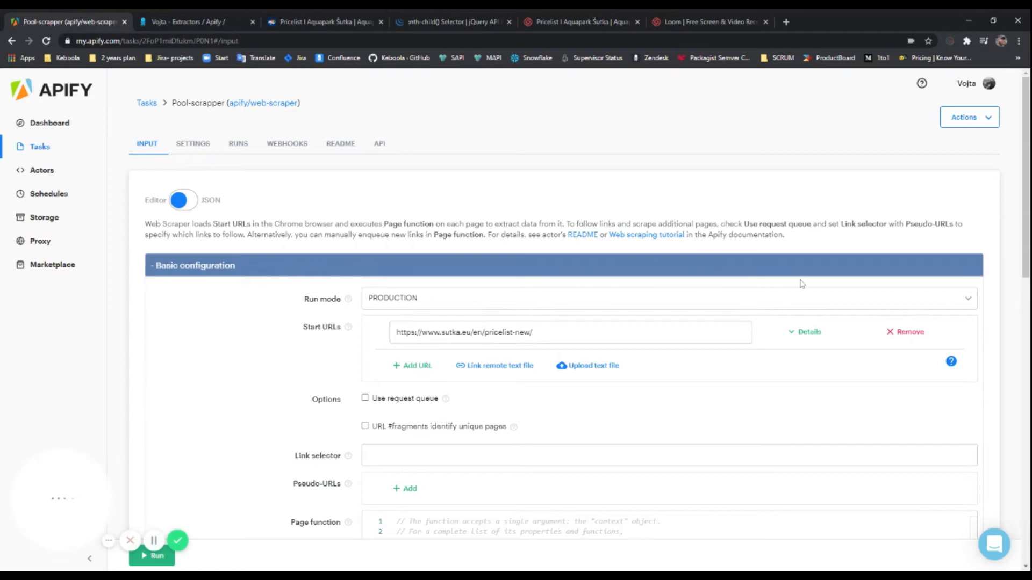
{"action": "left_click", "coordinate": [989, 84]}
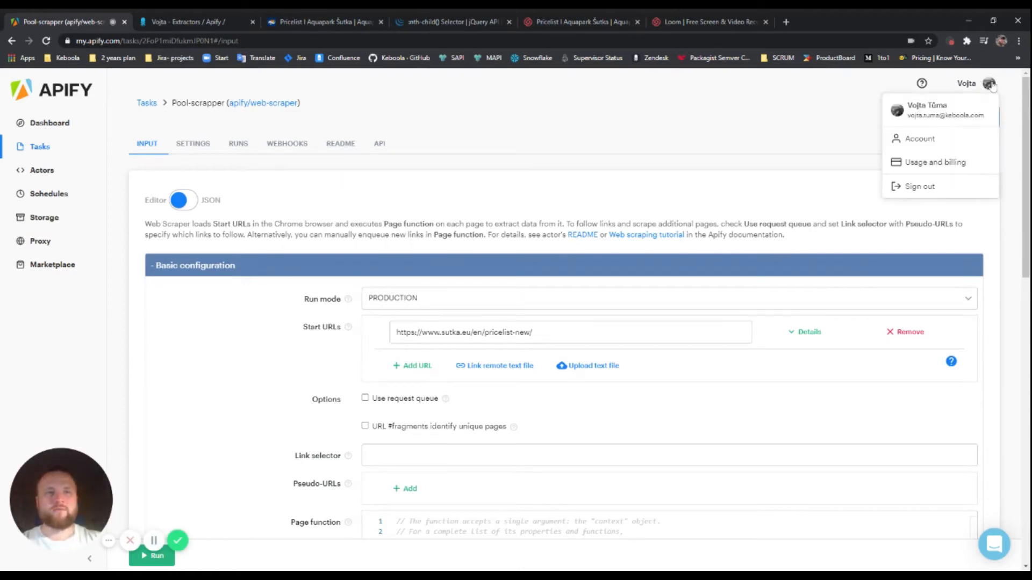
{"action": "left_click", "coordinate": [920, 138]}
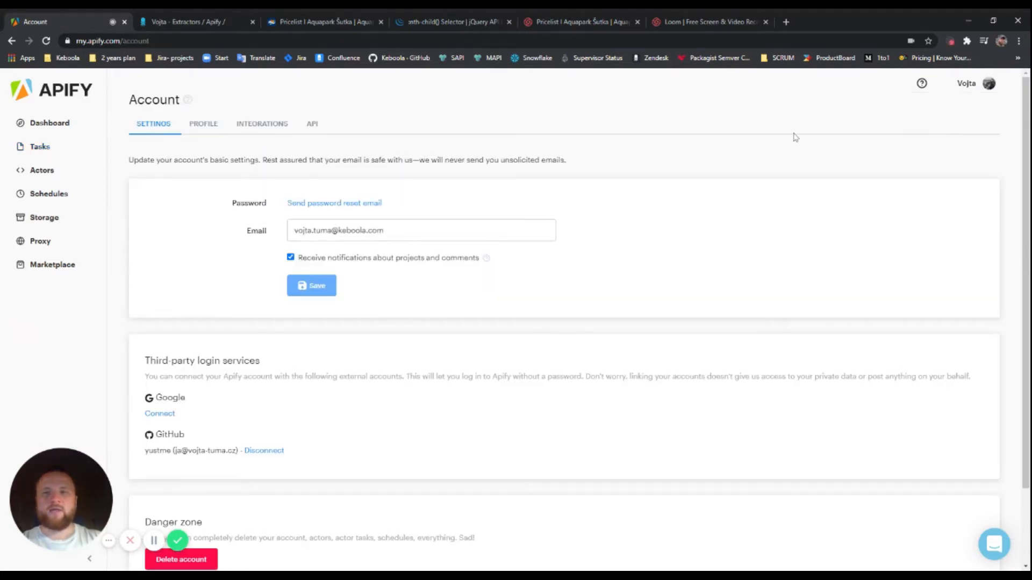
{"action": "left_click", "coordinate": [267, 127]}
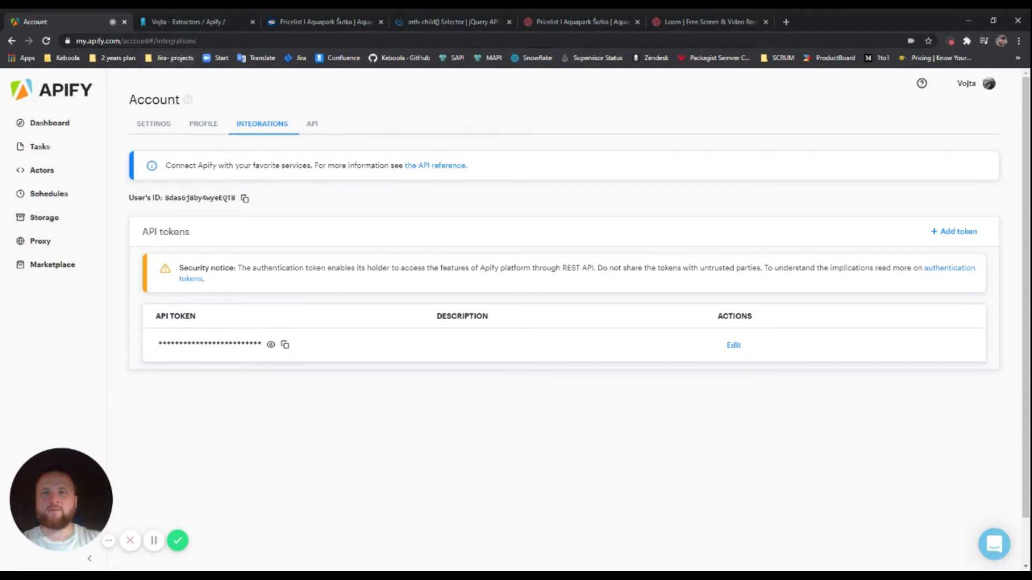
{"action": "left_click", "coordinate": [204, 25]}
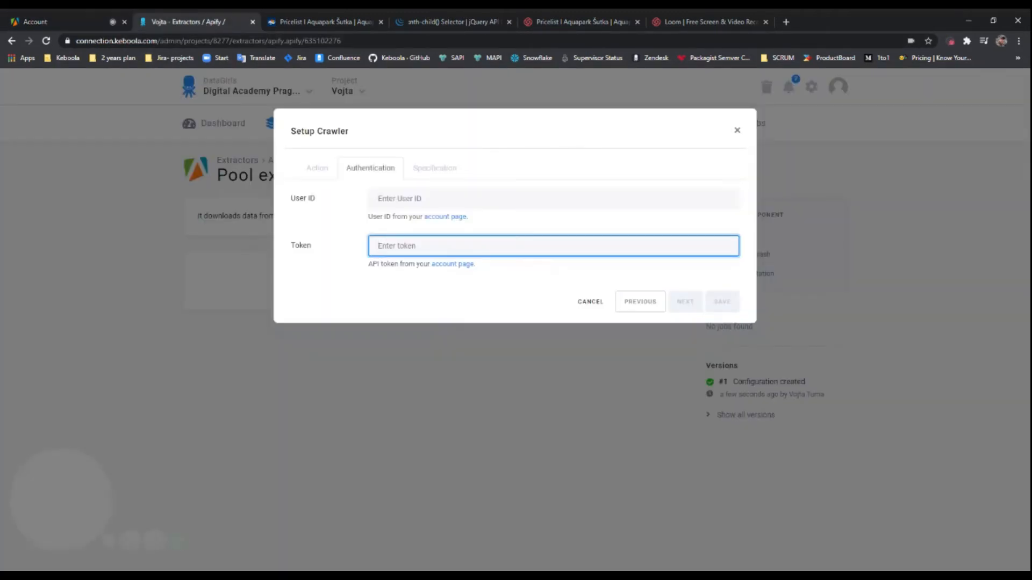
{"action": "left_click", "coordinate": [411, 199]}
Paste the Apify user ID and choose apify/web-scraper as the crawler's actor
{"action": "type", "text": "8das6j8by4wyeEQT8"}
{"action": "left_click", "coordinate": [75, 24]}
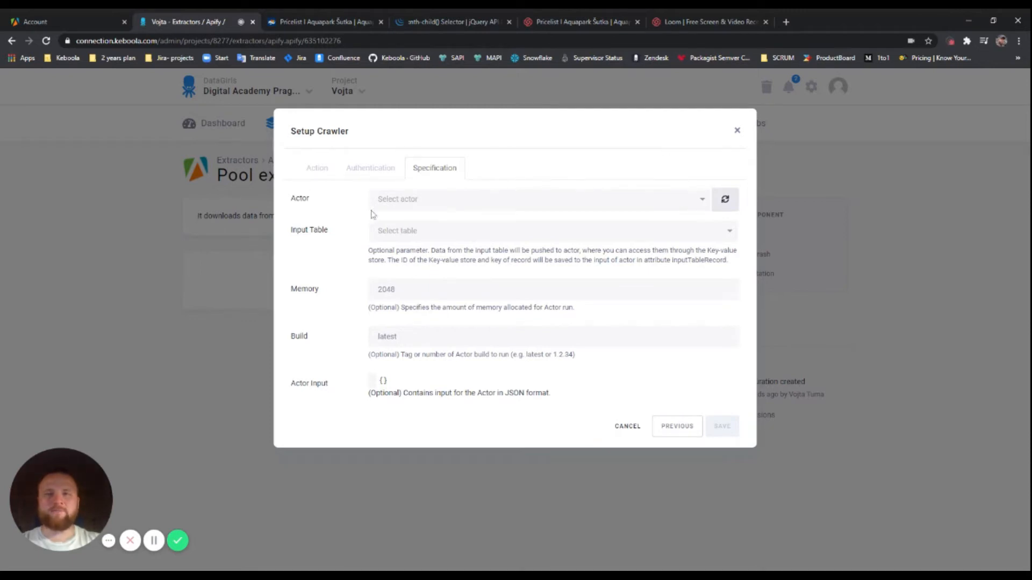
{"action": "left_click", "coordinate": [701, 200]}
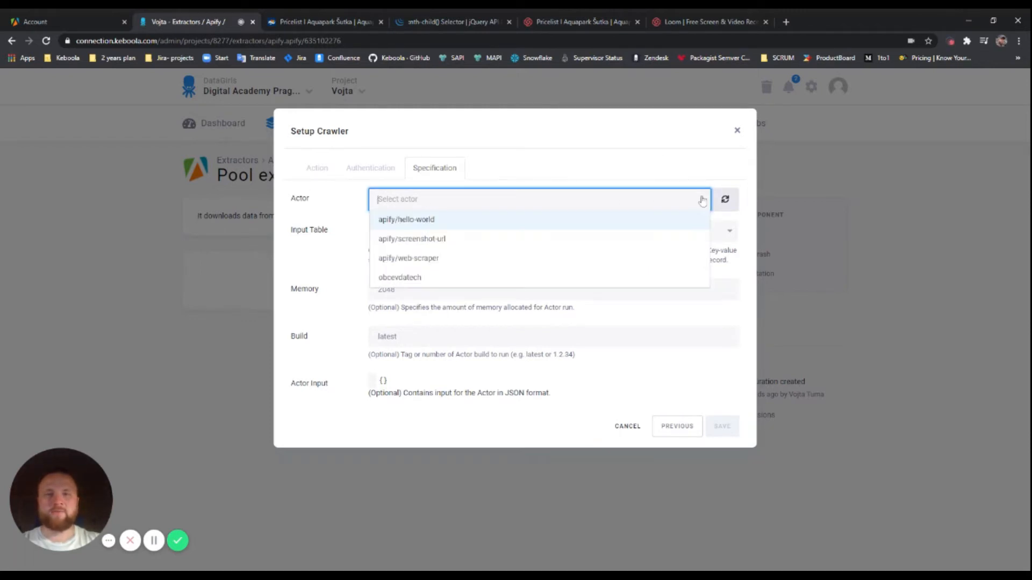
{"action": "left_click", "coordinate": [403, 259]}
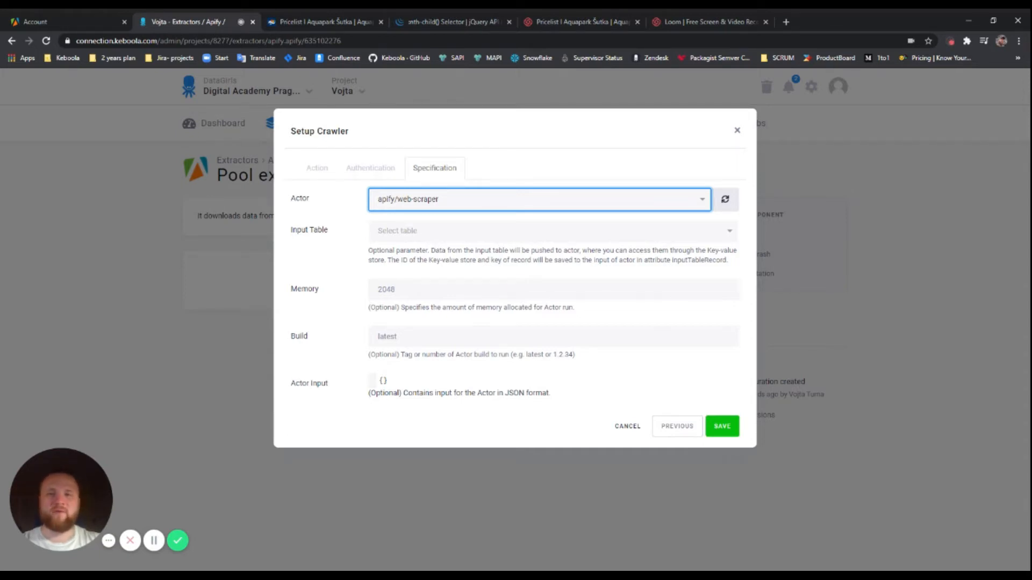
Review memory 2048 and build latest, and select the empty Actor Input {}
{"action": "left_click", "coordinate": [553, 290]}
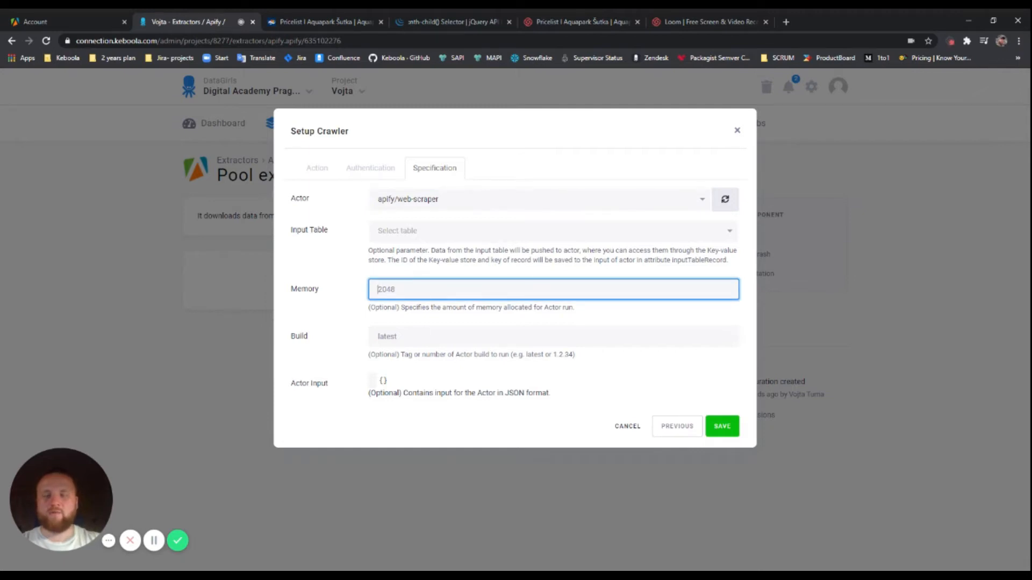
{"action": "left_click", "coordinate": [553, 337]}
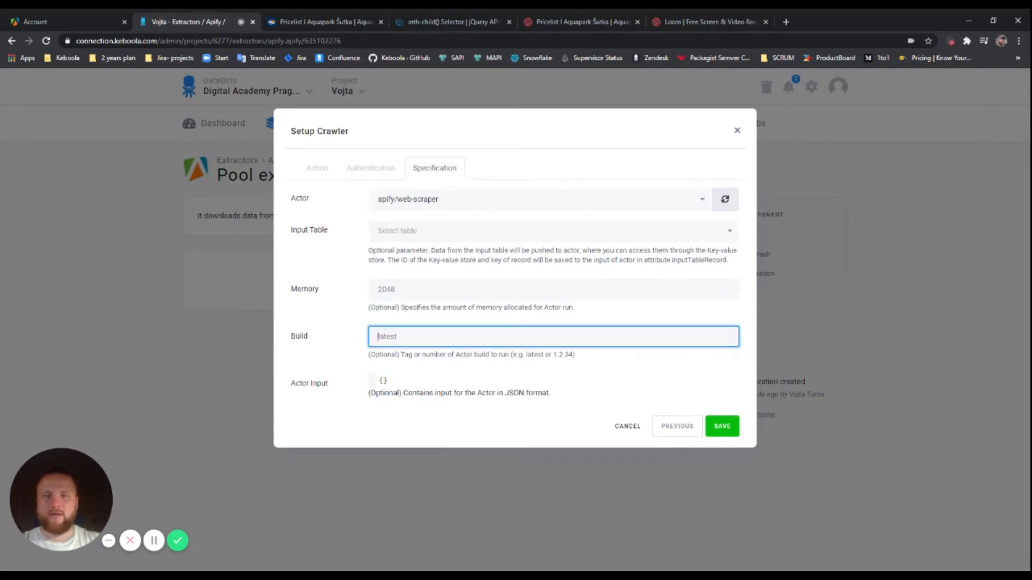
{"action": "left_click_drag", "start_coordinate": [389, 381], "coordinate": [308, 382]}
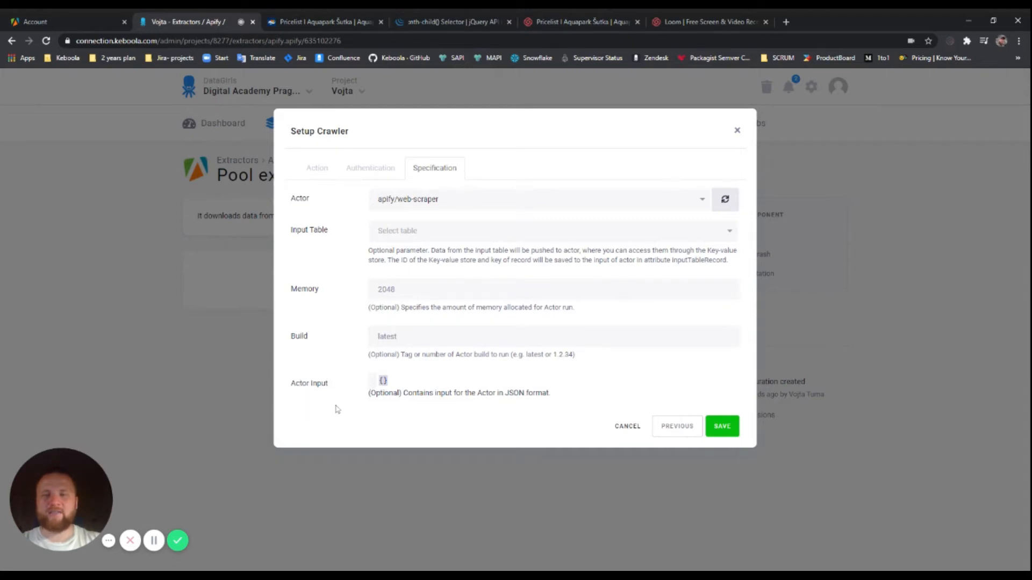
{"action": "left_click", "coordinate": [82, 27]}
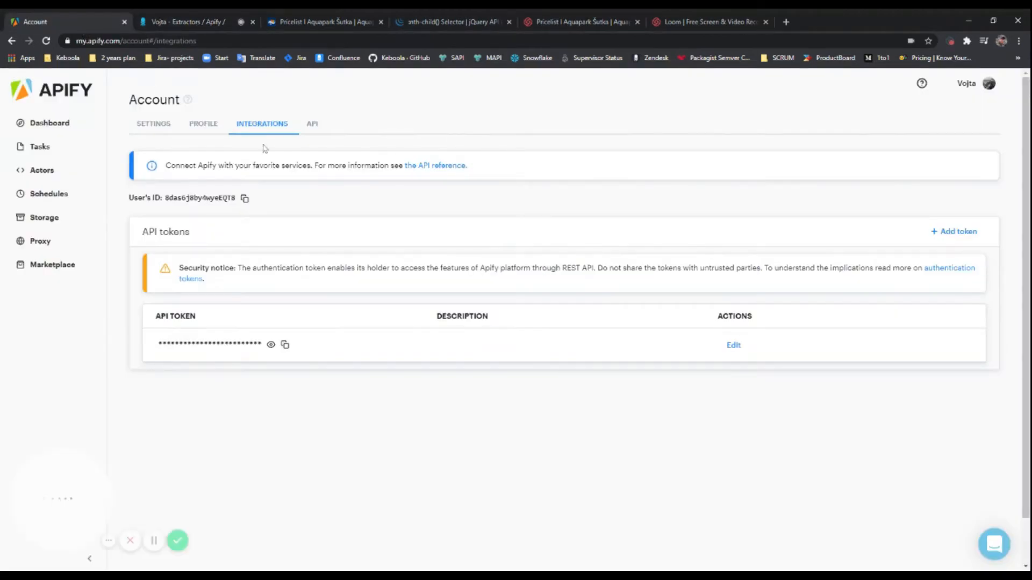
Show the Pool-scrapper task's input as raw JSON and select all of it
{"action": "left_click", "coordinate": [49, 149]}
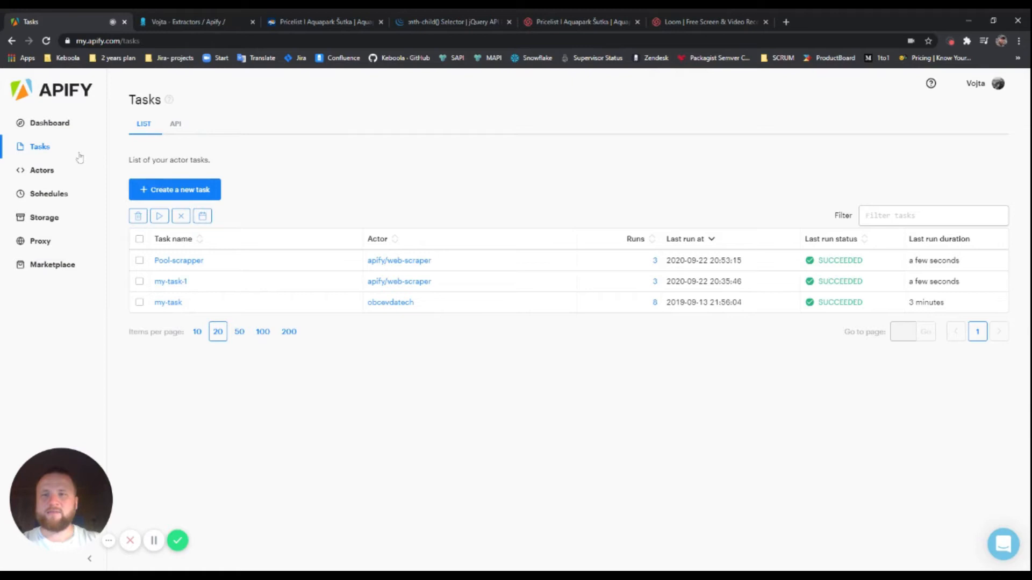
{"action": "left_click", "coordinate": [177, 261]}
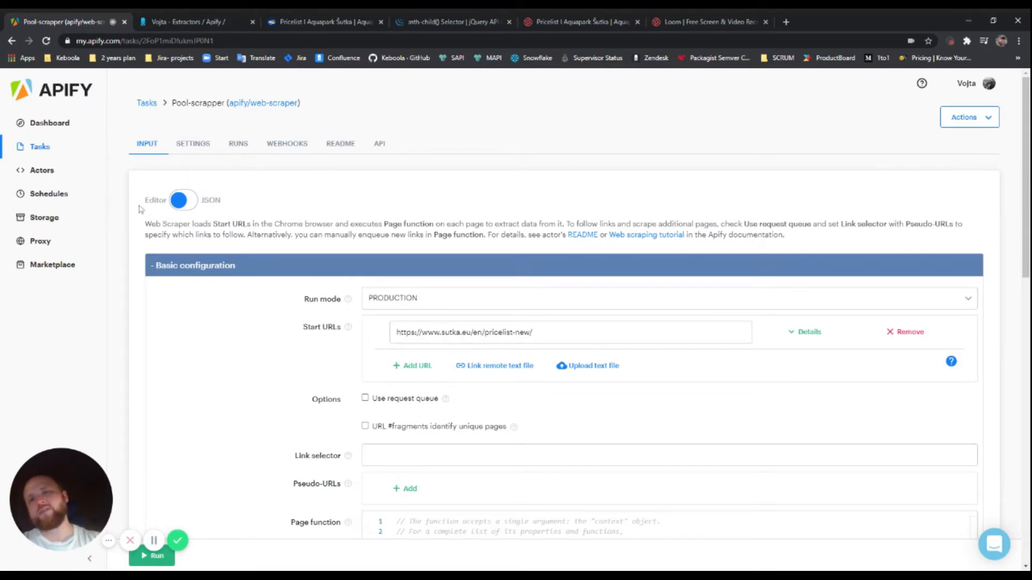
{"action": "left_click", "coordinate": [184, 200]}
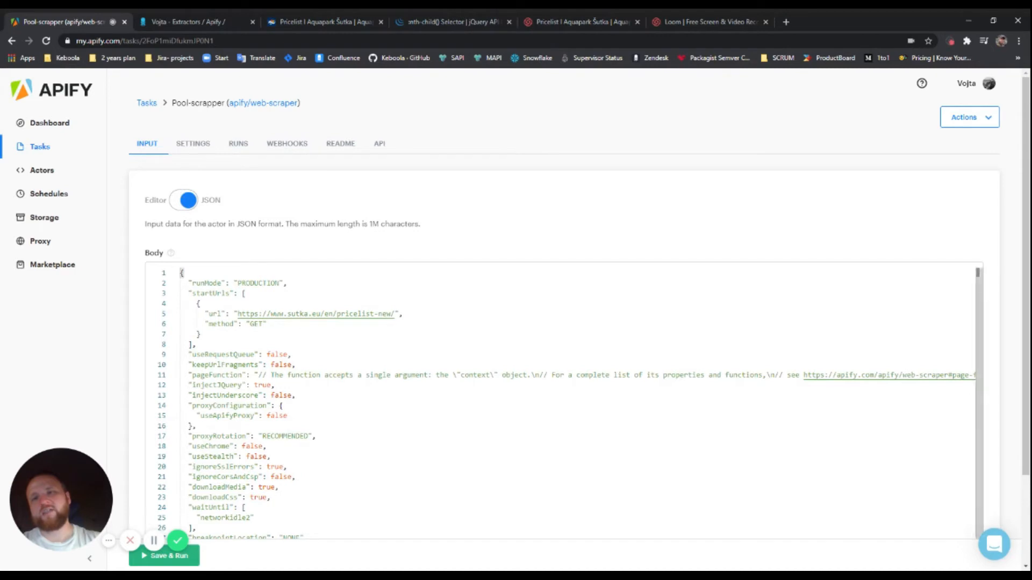
{"action": "scroll", "coordinate": [561, 403], "scroll_direction": "down", "scroll_amount": 1}
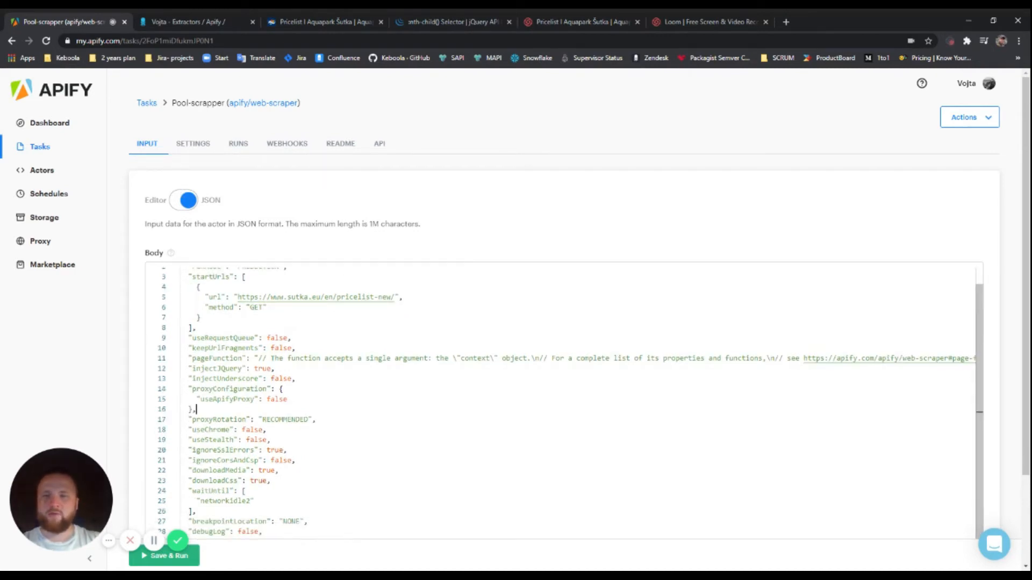
{"action": "key", "text": "ctrl+a"}
{"action": "key", "text": "ctrl+c"}
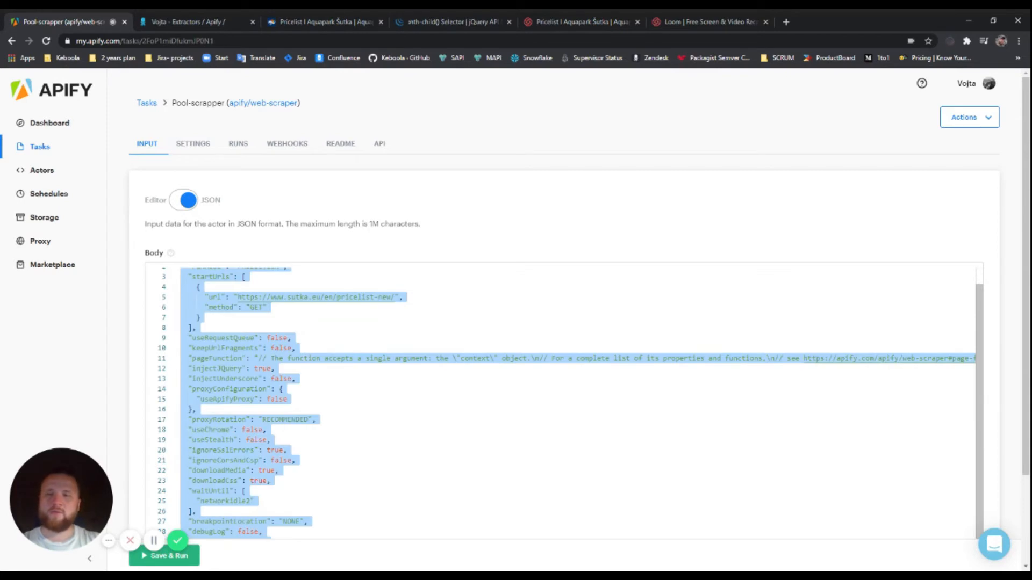
{"action": "left_click", "coordinate": [208, 22]}
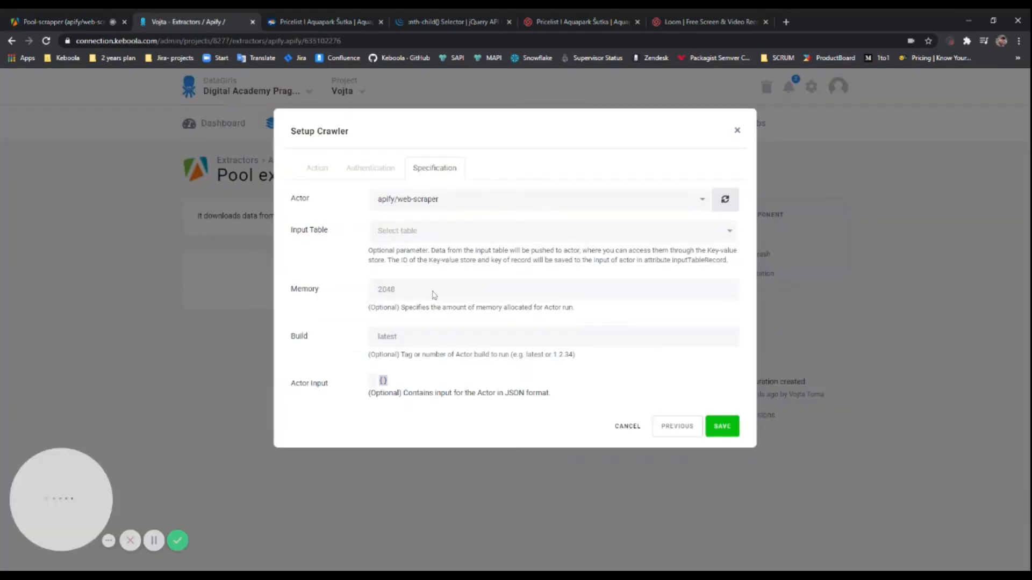
Replace the empty Actor Input with the copied Pool-scrapper task JSON
{"action": "left_click", "coordinate": [430, 380]}
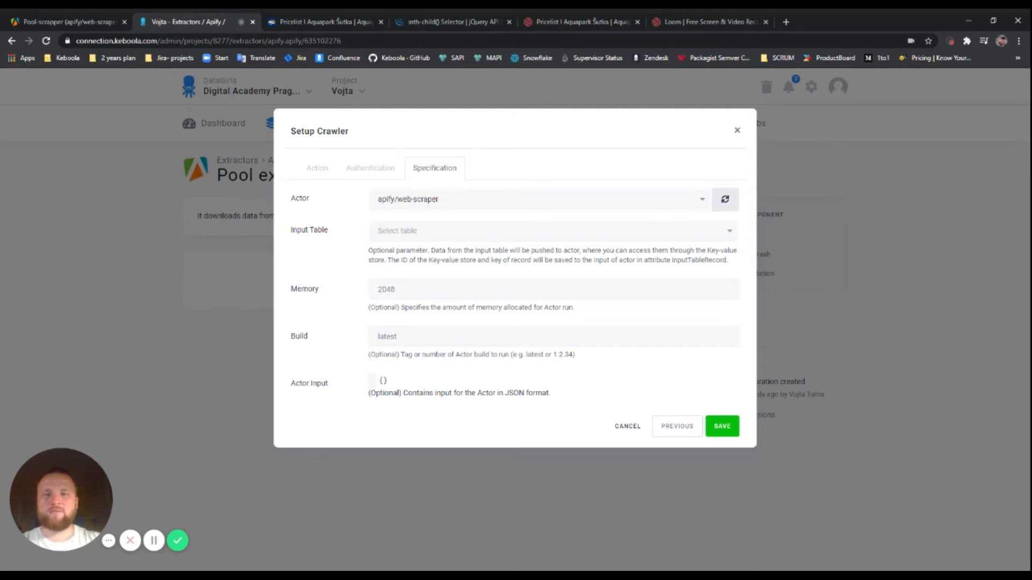
{"action": "key", "text": "ctrl+a"}
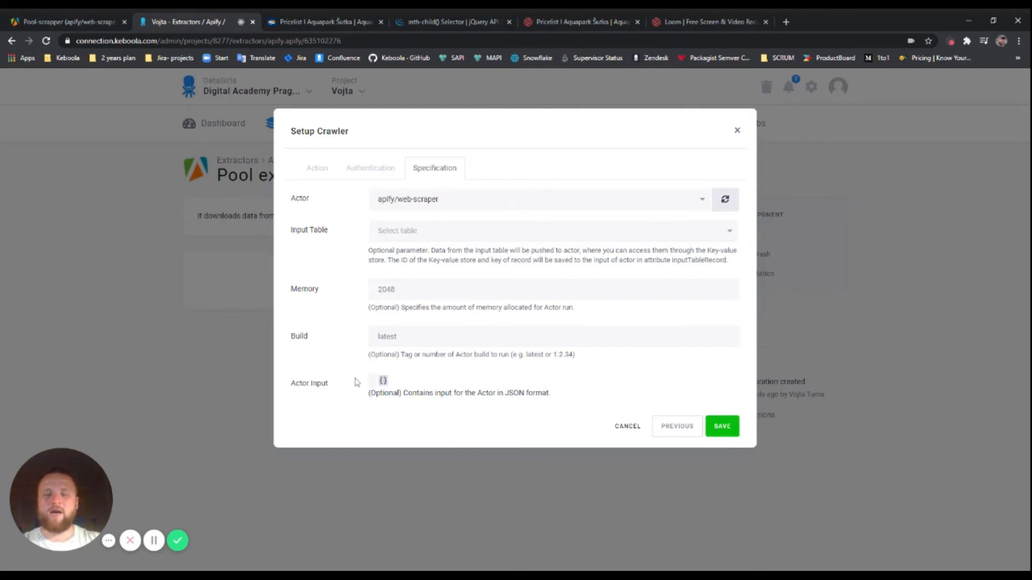
{"action": "key", "text": "ctrl+v"}
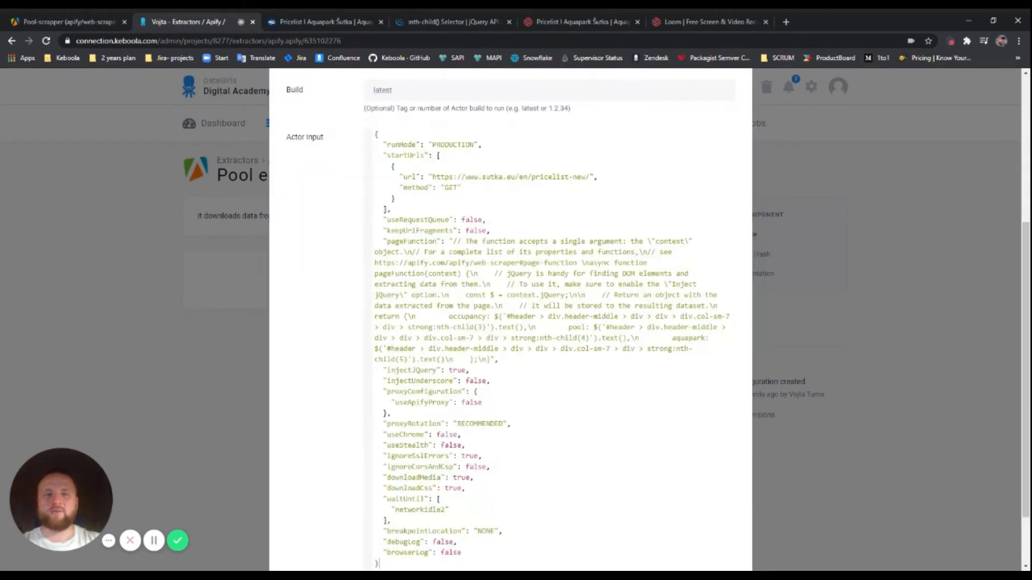
{"action": "scroll", "coordinate": [511, 323], "scroll_direction": "down", "scroll_amount": 2}
{"action": "scroll", "coordinate": [510, 322], "scroll_direction": "up", "scroll_amount": 6}
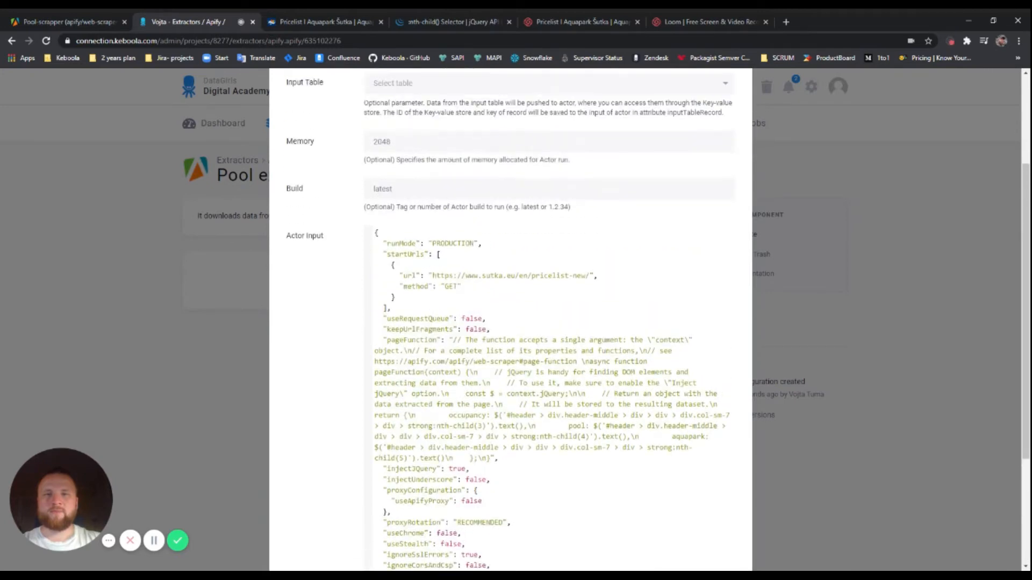
{"action": "scroll", "coordinate": [720, 522], "scroll_direction": "down", "scroll_amount": 6}
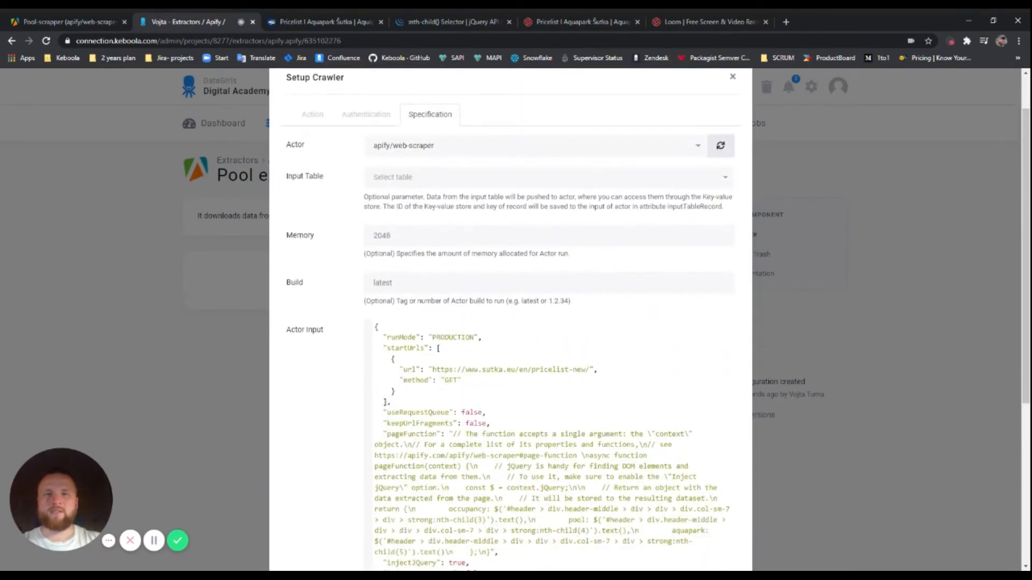
Save the crawler setup as version #2 'Setup crawler' and review the configuration
{"action": "left_click", "coordinate": [719, 537]}
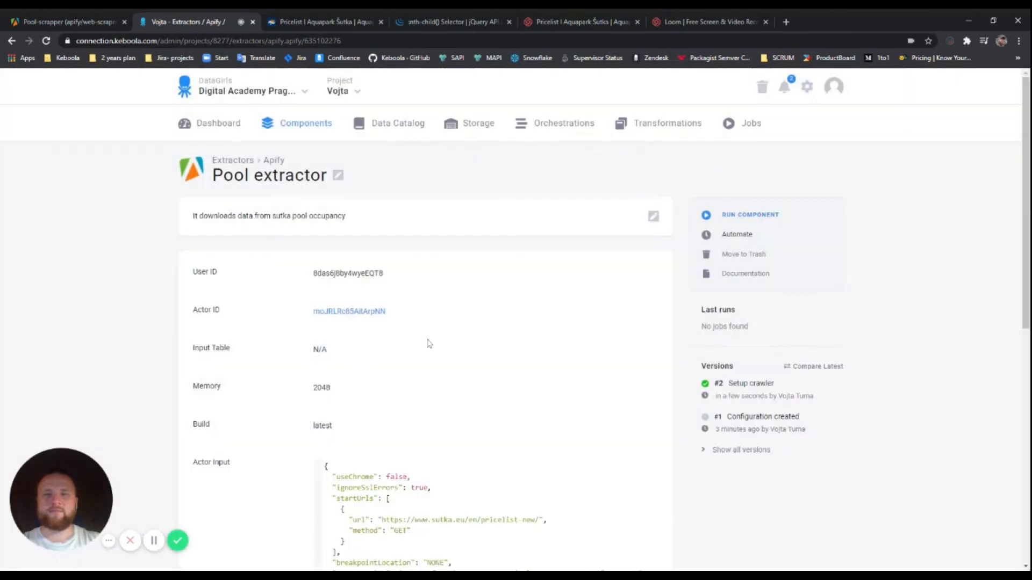
{"action": "scroll", "coordinate": [475, 337], "scroll_direction": "down", "scroll_amount": 9}
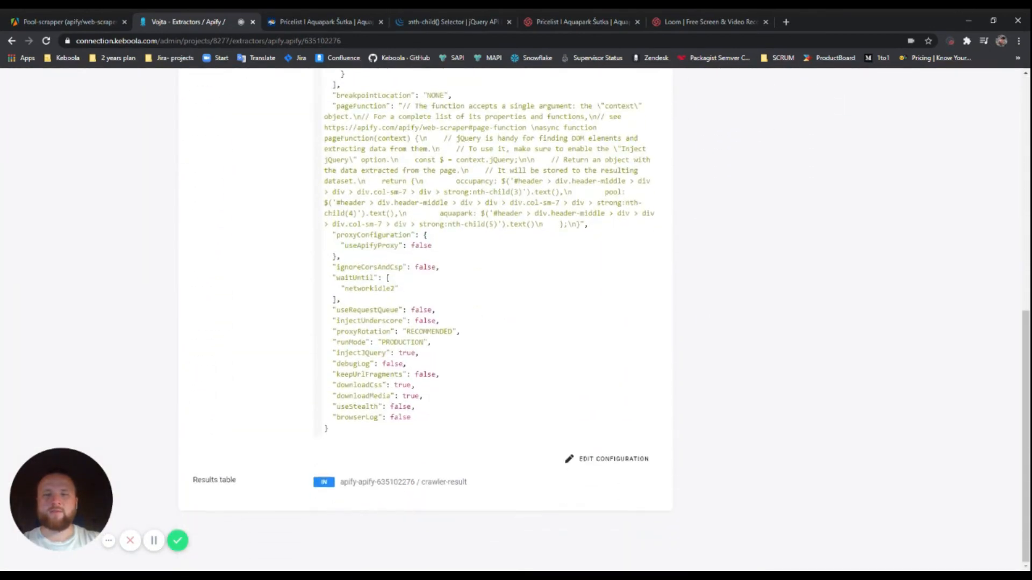
{"action": "scroll", "coordinate": [475, 337], "scroll_direction": "up", "scroll_amount": 9}
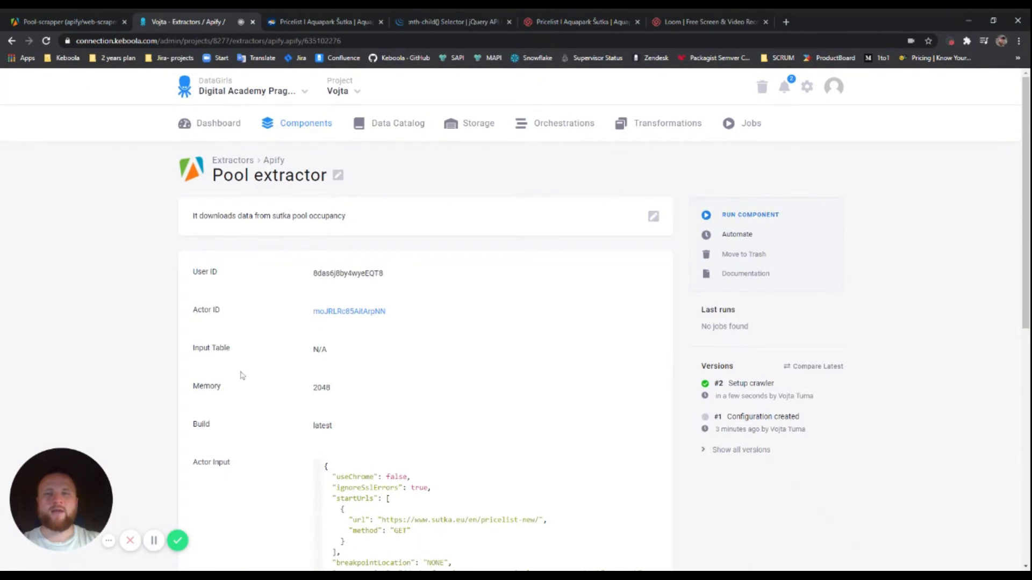
Run the Pool extractor and open the detail page of job 635102624
{"action": "left_click", "coordinate": [748, 216]}
{"action": "left_click", "coordinate": [652, 186]}
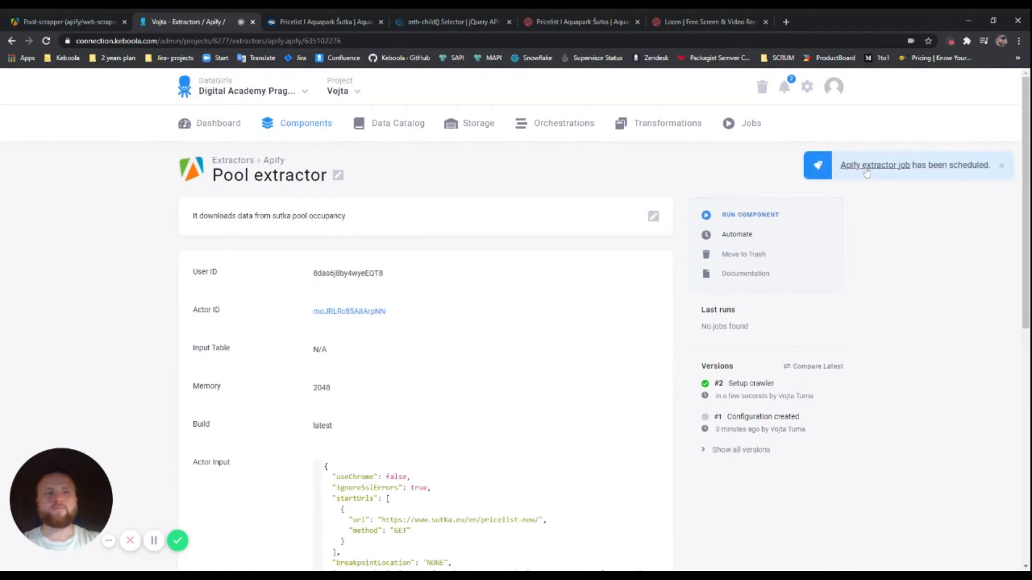
{"action": "left_click", "coordinate": [866, 168]}
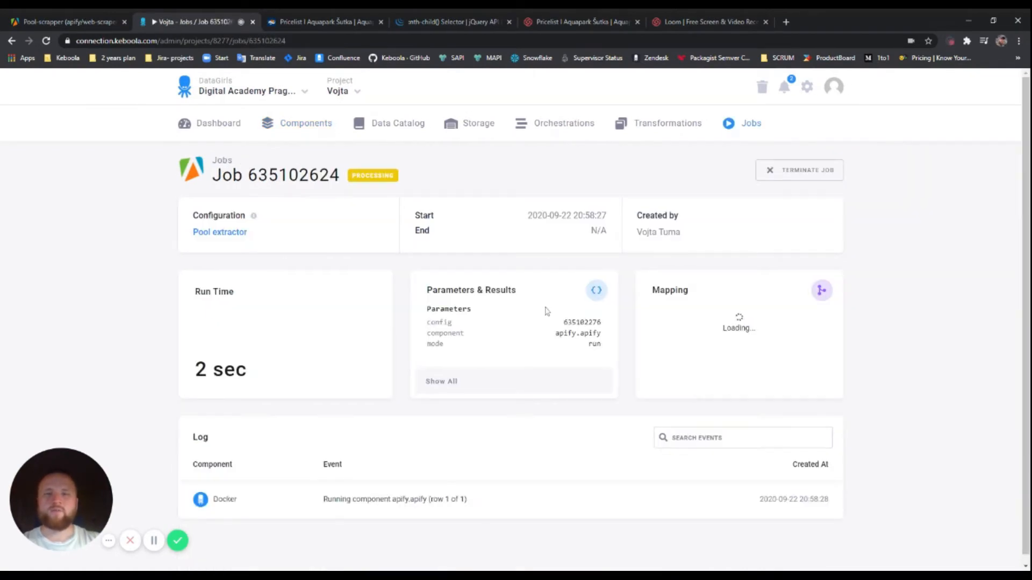
{"action": "scroll", "coordinate": [550, 310], "scroll_direction": "down", "scroll_amount": 1}
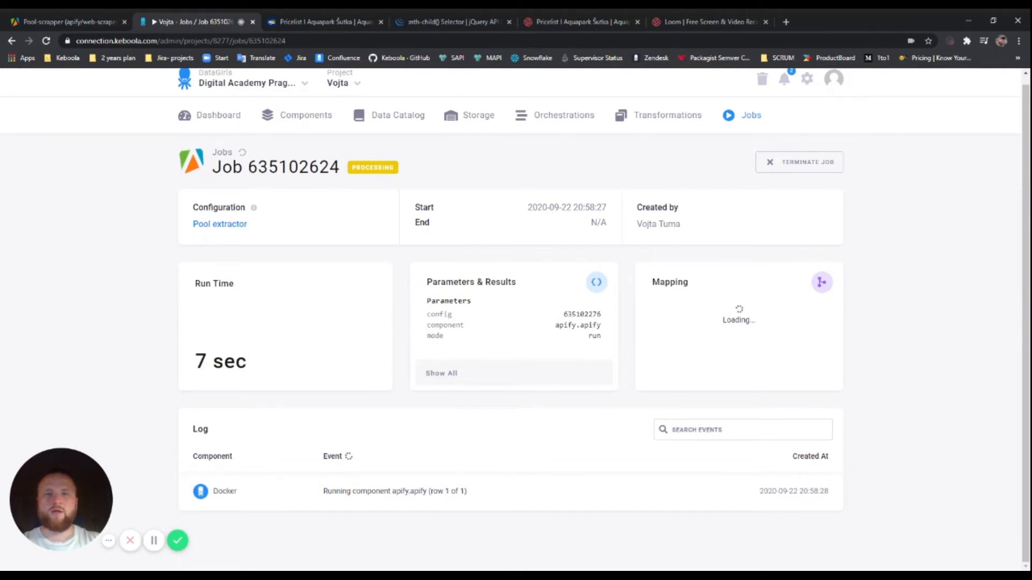
{"action": "scroll", "coordinate": [549, 310], "scroll_direction": "down", "scroll_amount": 2}
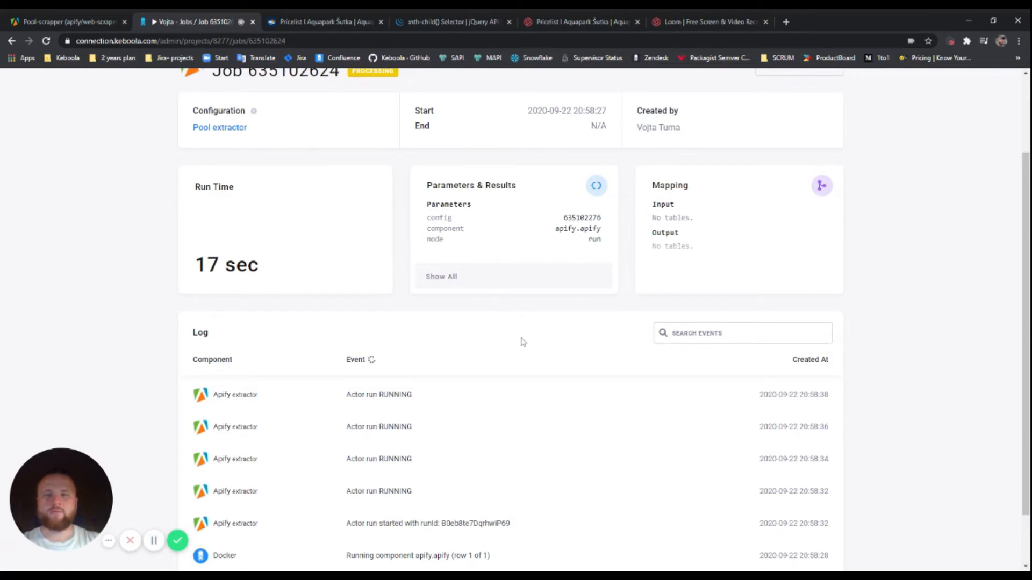
{"action": "scroll", "coordinate": [520, 341], "scroll_direction": "down", "scroll_amount": 3}
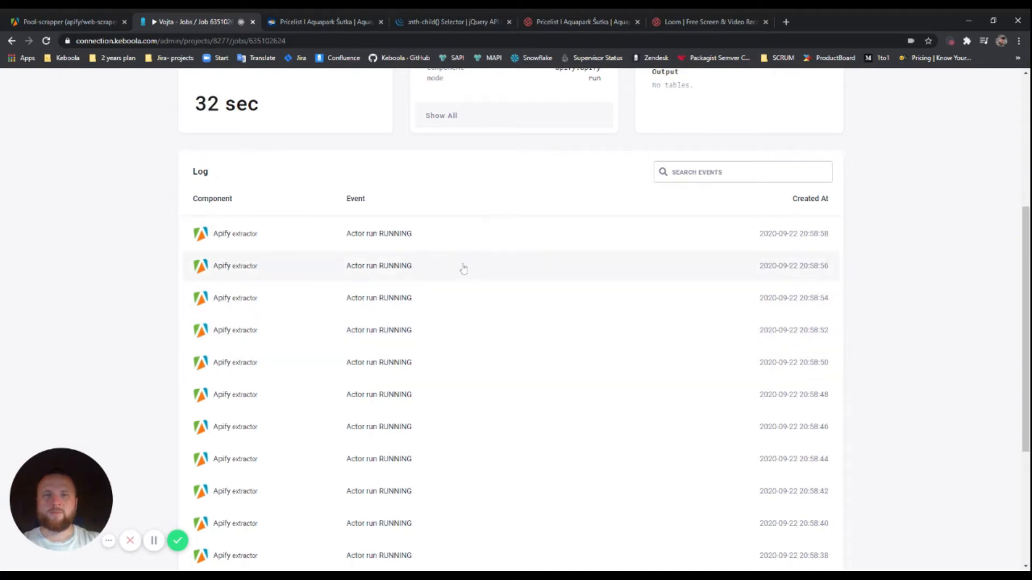
{"action": "scroll", "coordinate": [463, 268], "scroll_direction": "up", "scroll_amount": 1}
{"action": "double_click", "coordinate": [207, 158]}
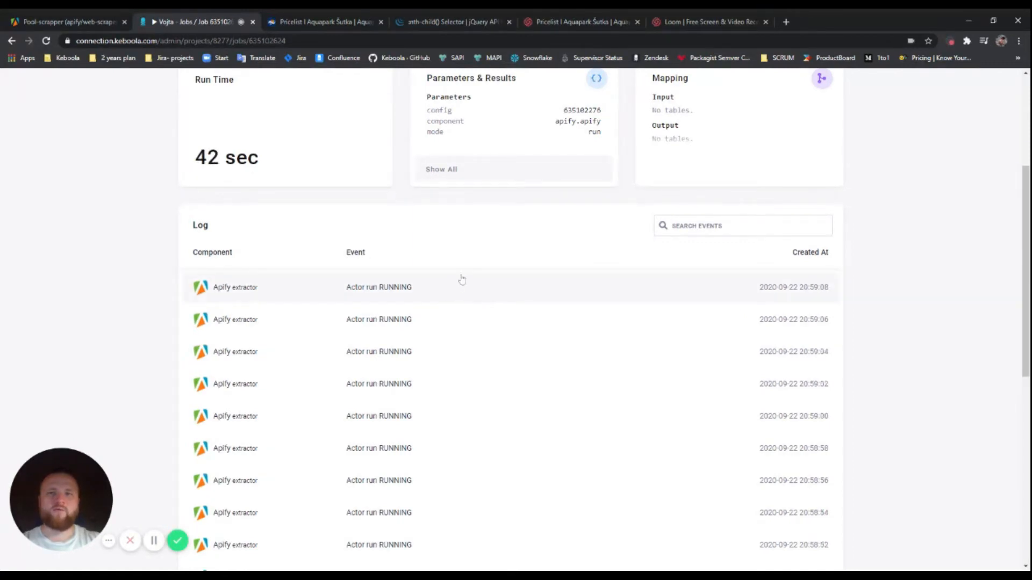
{"action": "scroll", "coordinate": [462, 279], "scroll_direction": "up", "scroll_amount": 2}
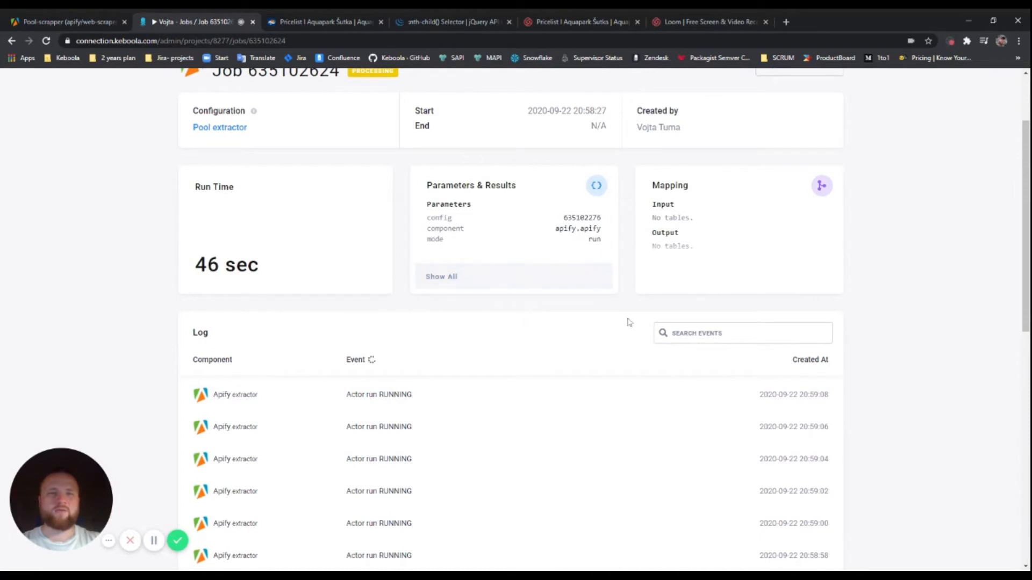
{"action": "left_click_drag", "start_coordinate": [1027, 159], "coordinate": [1026, 245]}
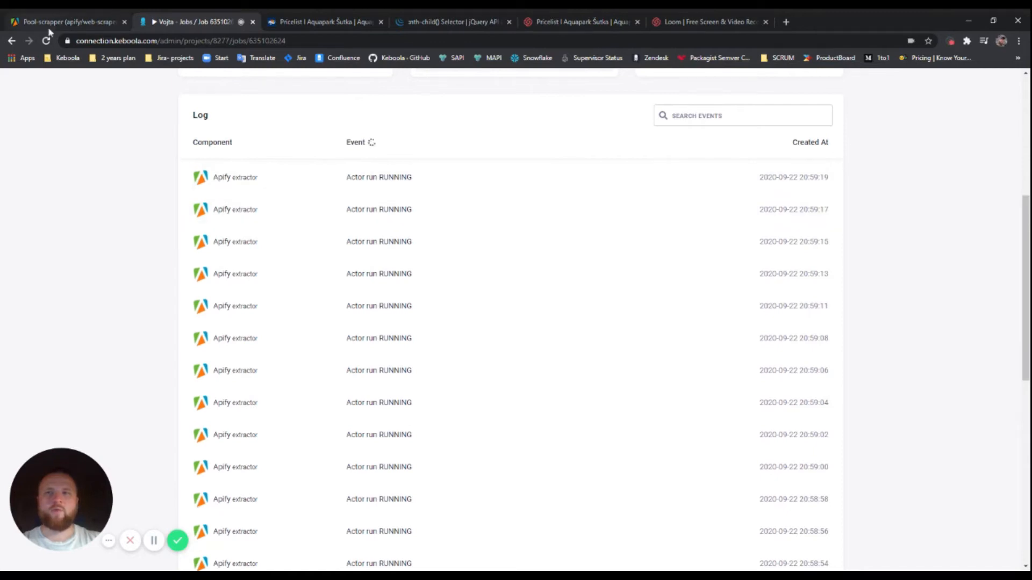
Check the Apify tasks list against the processing Keboola job page
{"action": "left_click", "coordinate": [67, 23]}
{"action": "left_click", "coordinate": [42, 148]}
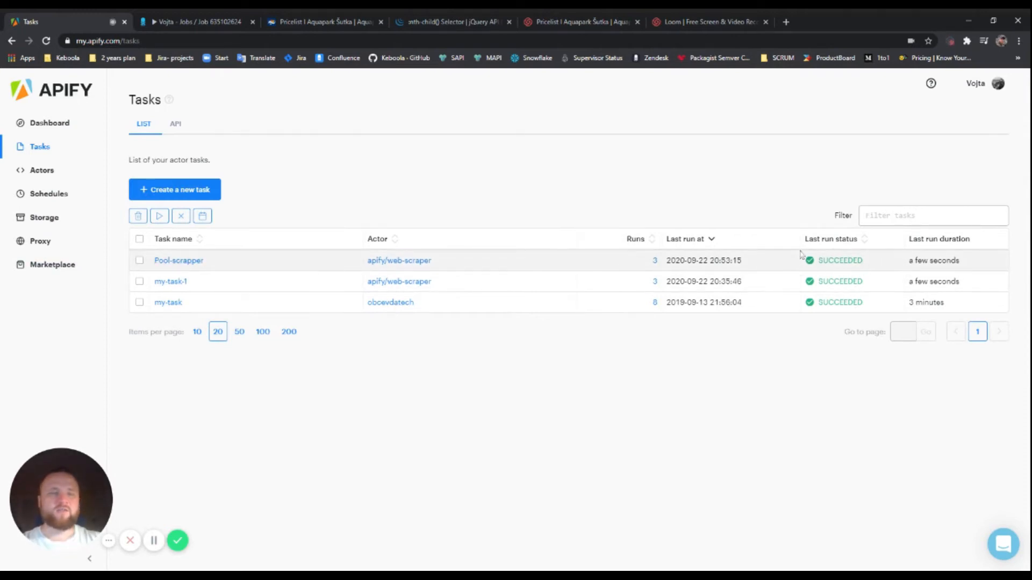
{"action": "left_click", "coordinate": [196, 22]}
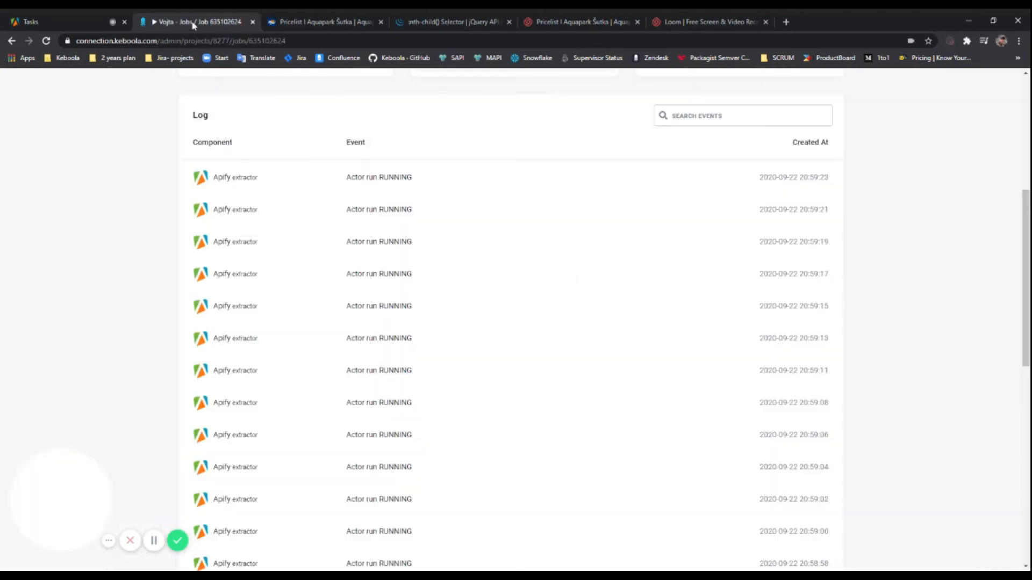
{"action": "scroll", "coordinate": [407, 257], "scroll_direction": "up", "scroll_amount": 3}
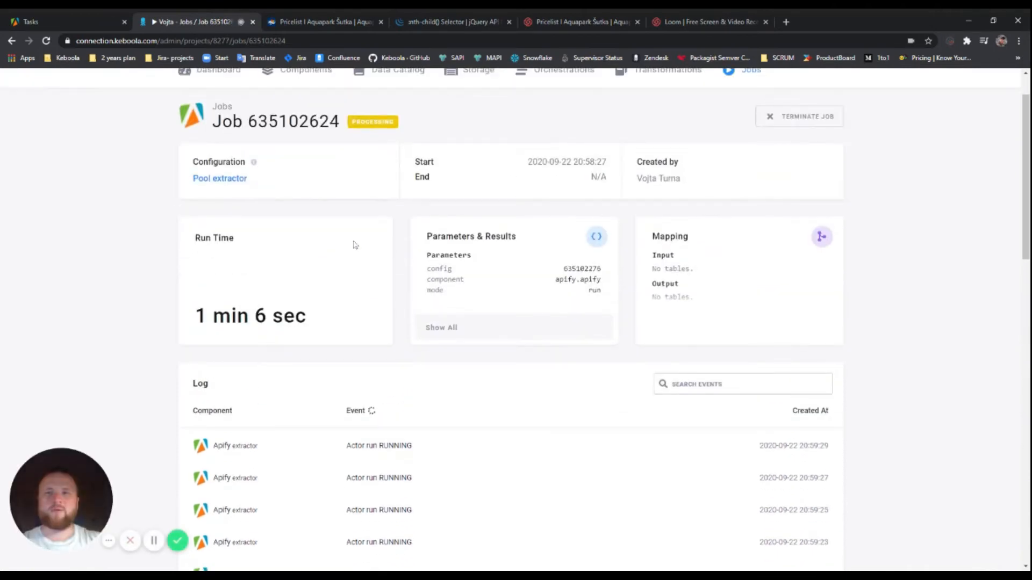
{"action": "scroll", "coordinate": [355, 244], "scroll_direction": "up", "scroll_amount": 1}
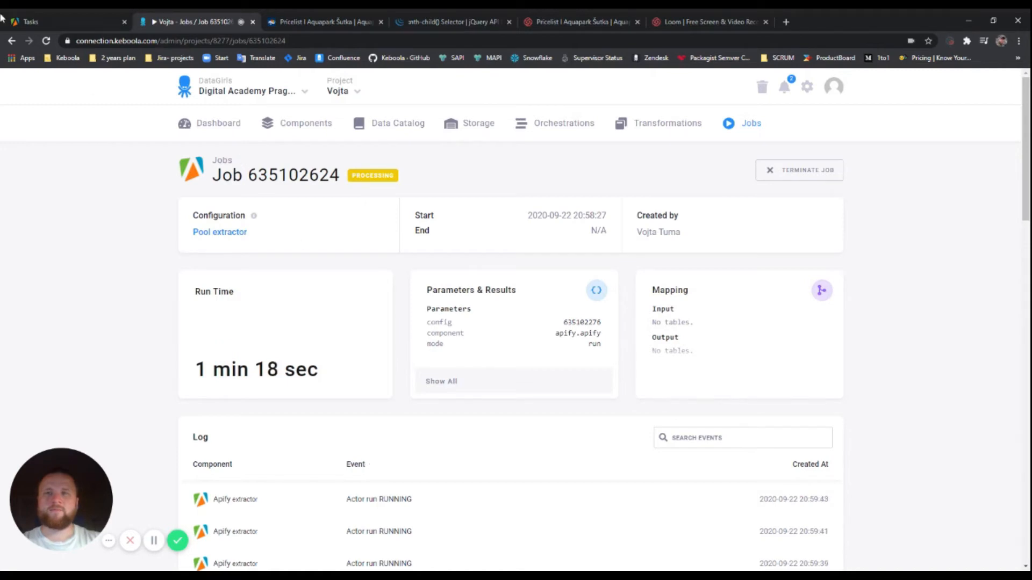
{"action": "left_click", "coordinate": [59, 25]}
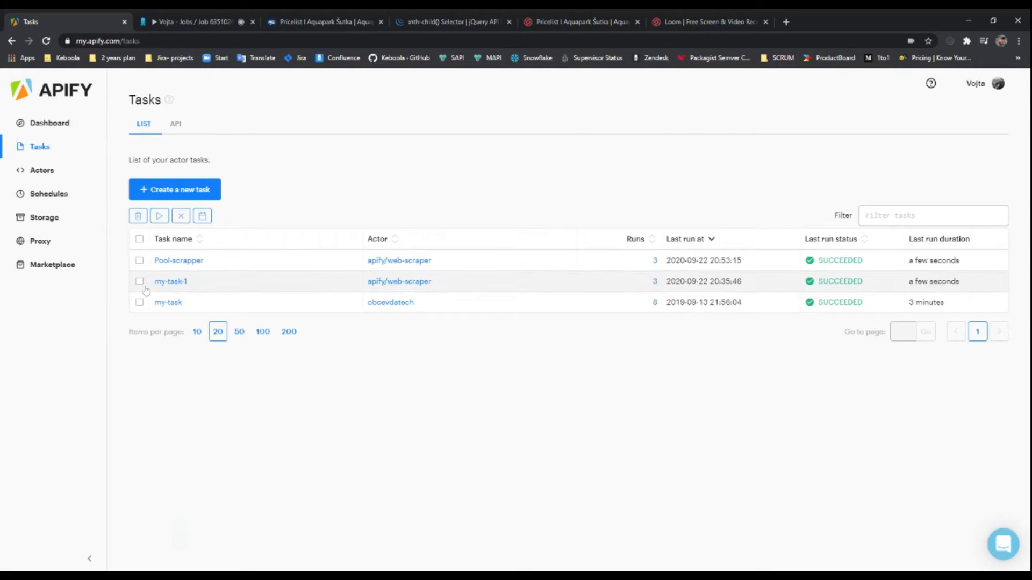
Follow the running apify/web-scraper run's log until it succeeds with 1 result
{"action": "left_click", "coordinate": [47, 173]}
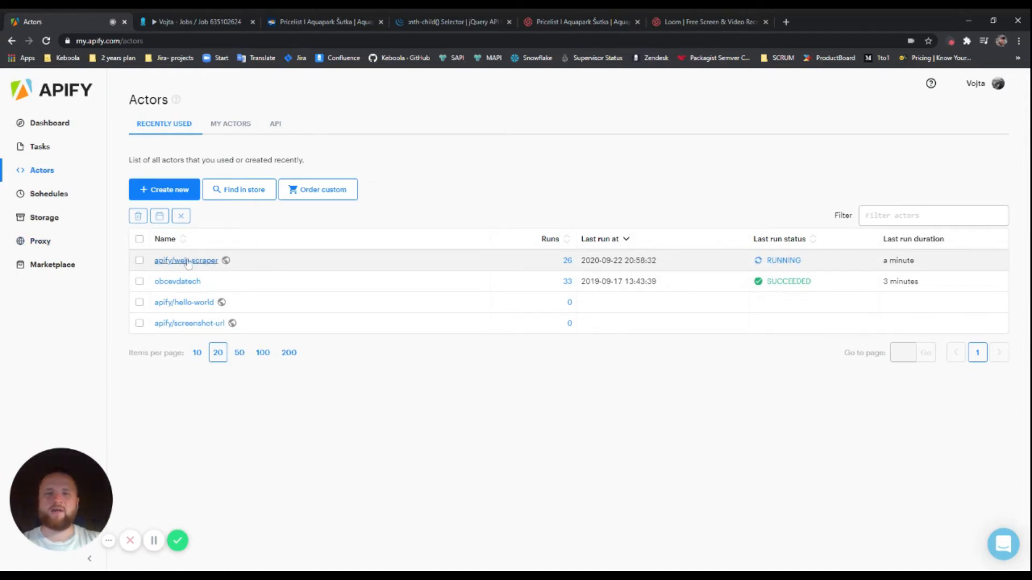
{"action": "left_click", "coordinate": [791, 262]}
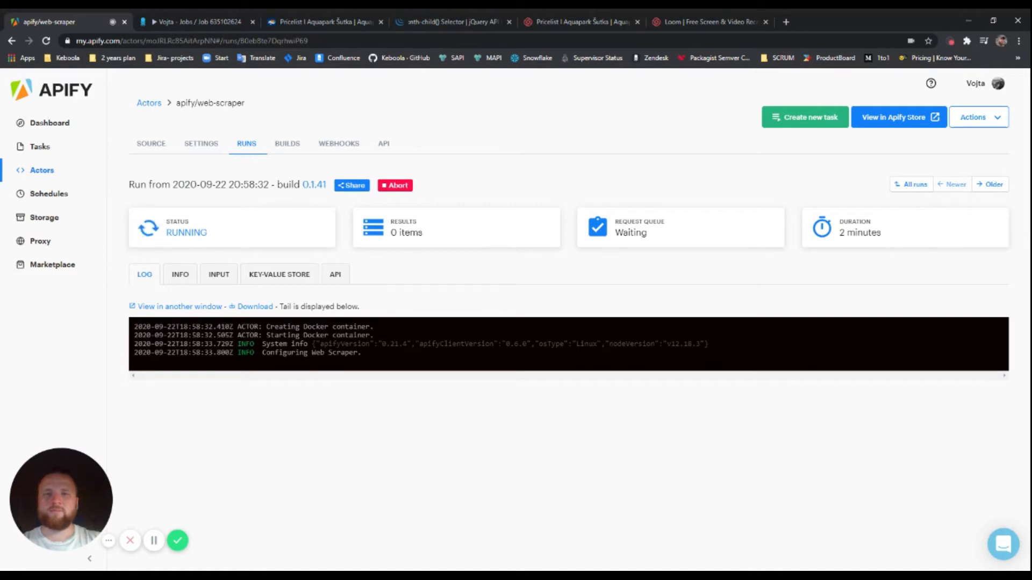
{"action": "left_click_drag", "start_coordinate": [262, 353], "coordinate": [355, 353]}
{"action": "left_click", "coordinate": [384, 350]}
{"action": "left_click_drag", "start_coordinate": [368, 357], "coordinate": [230, 344]}
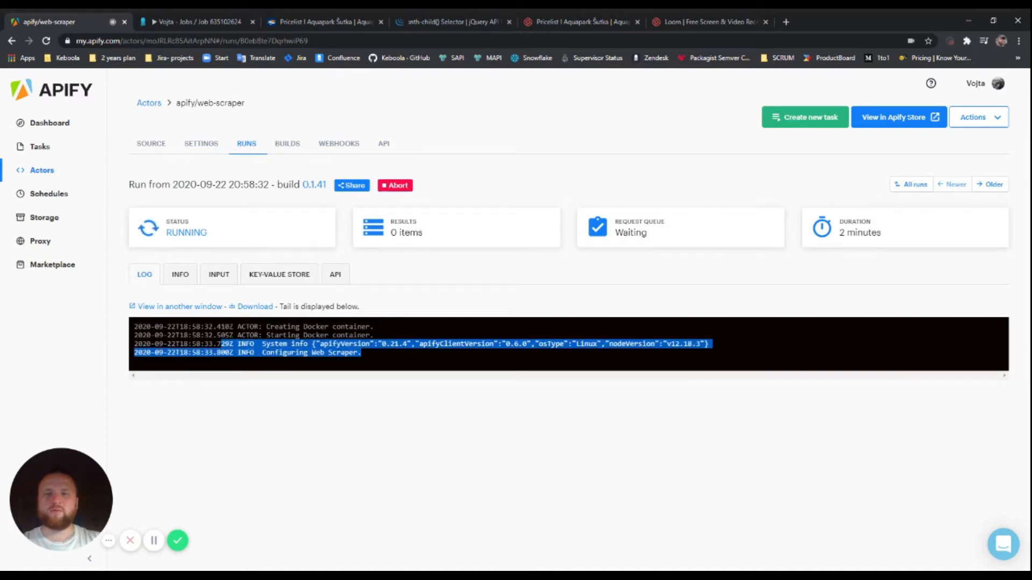
{"action": "left_click", "coordinate": [222, 345]}
{"action": "left_click", "coordinate": [153, 541]}
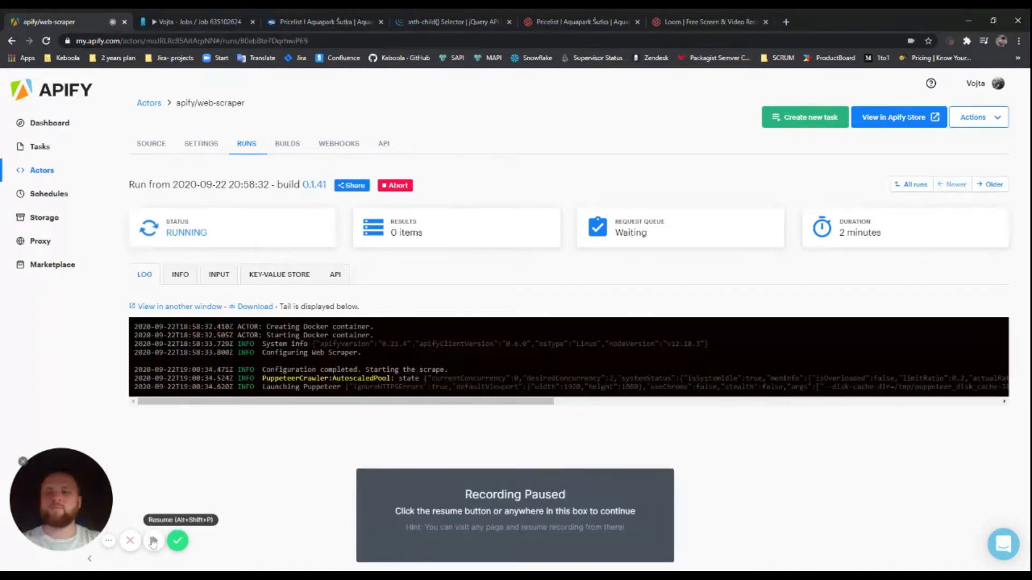
{"action": "left_click", "coordinate": [357, 409]}
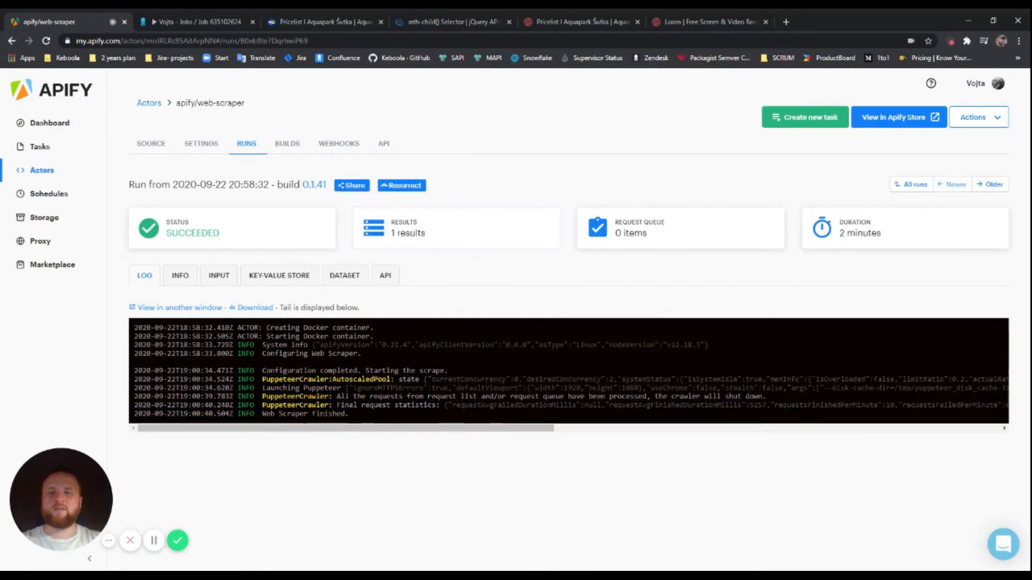
{"action": "left_click", "coordinate": [179, 23]}
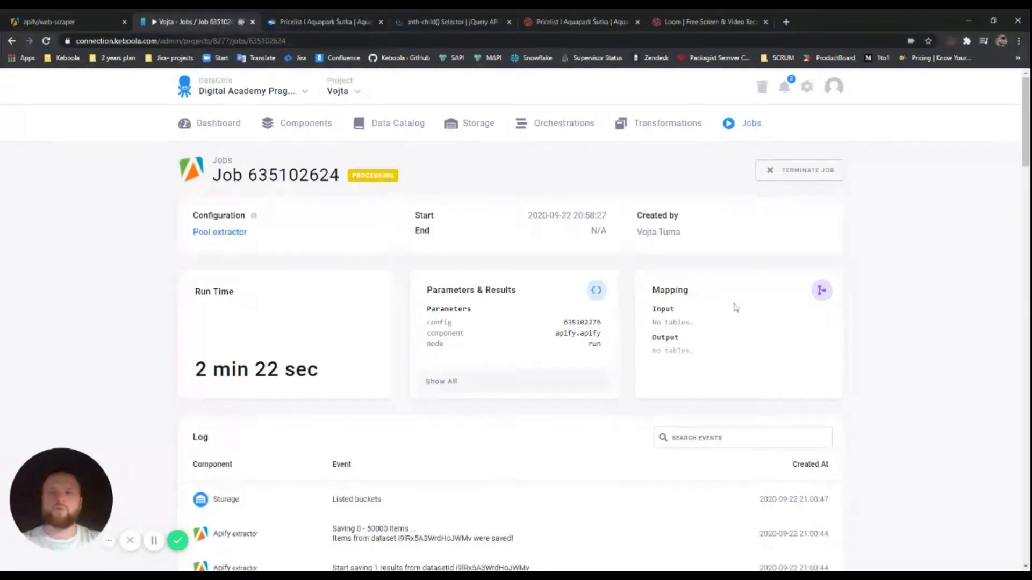
Wait for job 635102624 to finish and check its dataset-items output table (1 row)
{"action": "scroll", "coordinate": [733, 305], "scroll_direction": "down", "scroll_amount": 3}
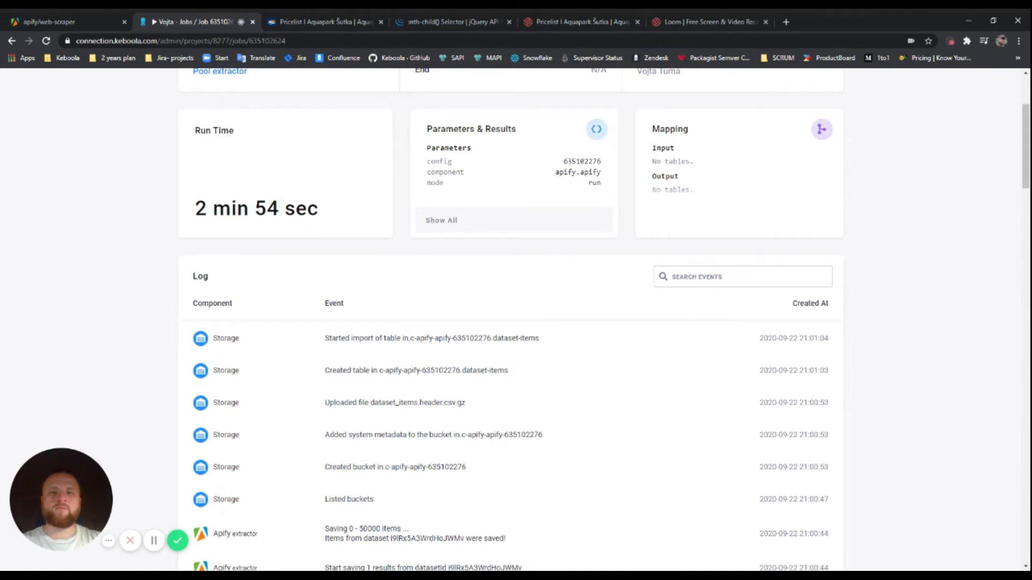
{"action": "scroll", "coordinate": [701, 209], "scroll_direction": "down", "scroll_amount": 1}
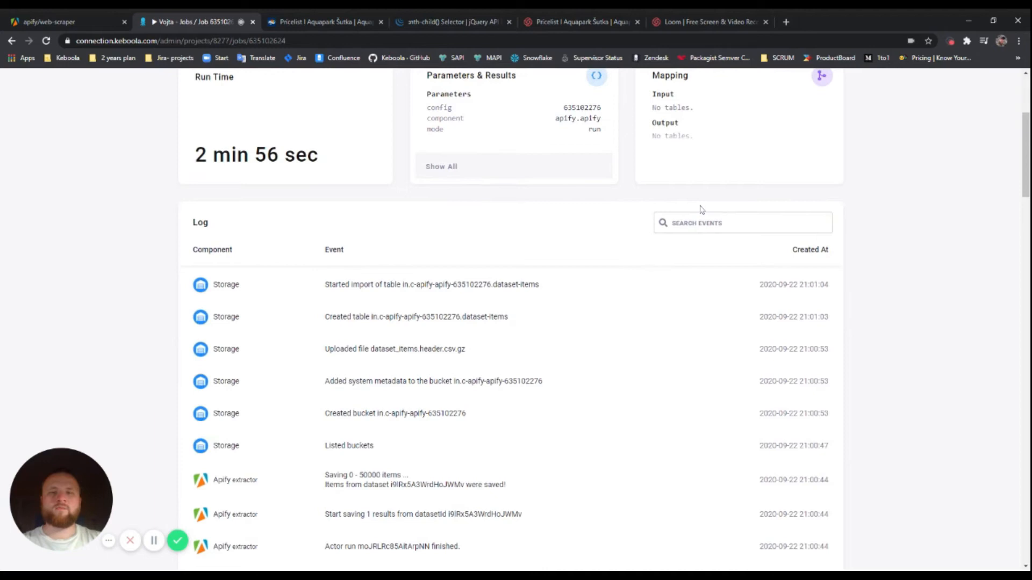
{"action": "scroll", "coordinate": [702, 209], "scroll_direction": "up", "scroll_amount": 1}
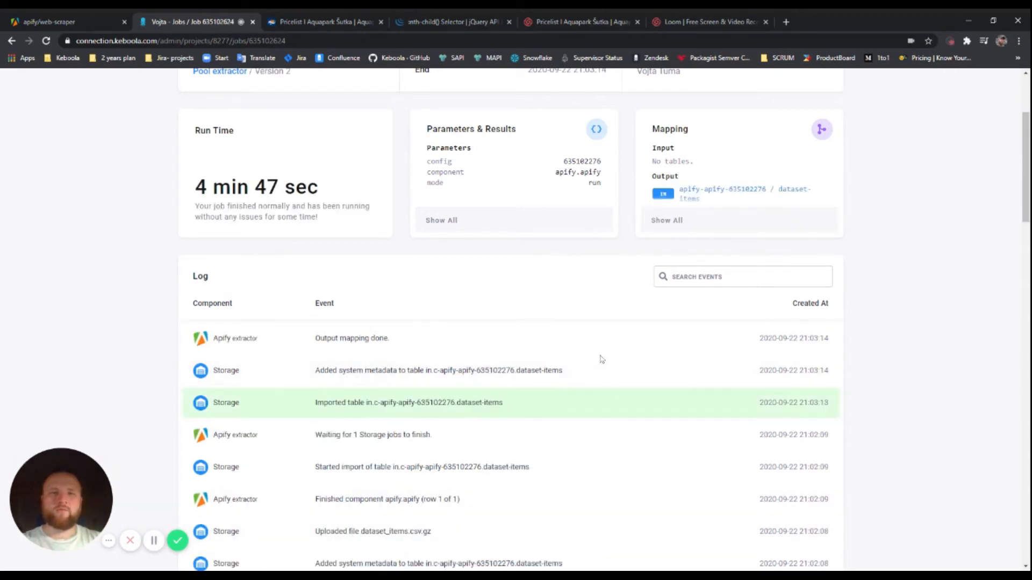
{"action": "mouse_move", "coordinate": [736, 192]}
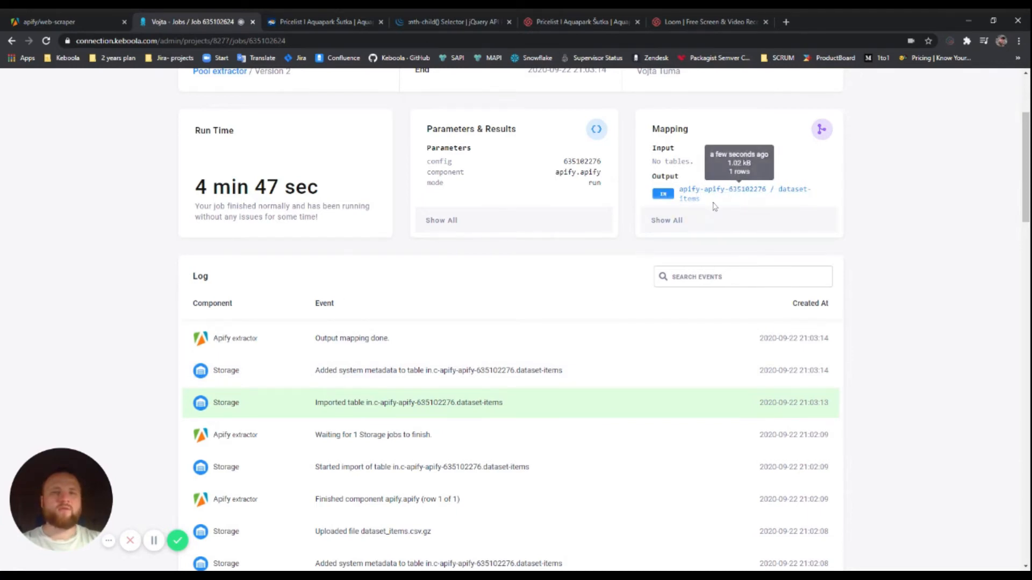
Open the dataset-items table preview from the job's output mapping
{"action": "left_click", "coordinate": [707, 221]}
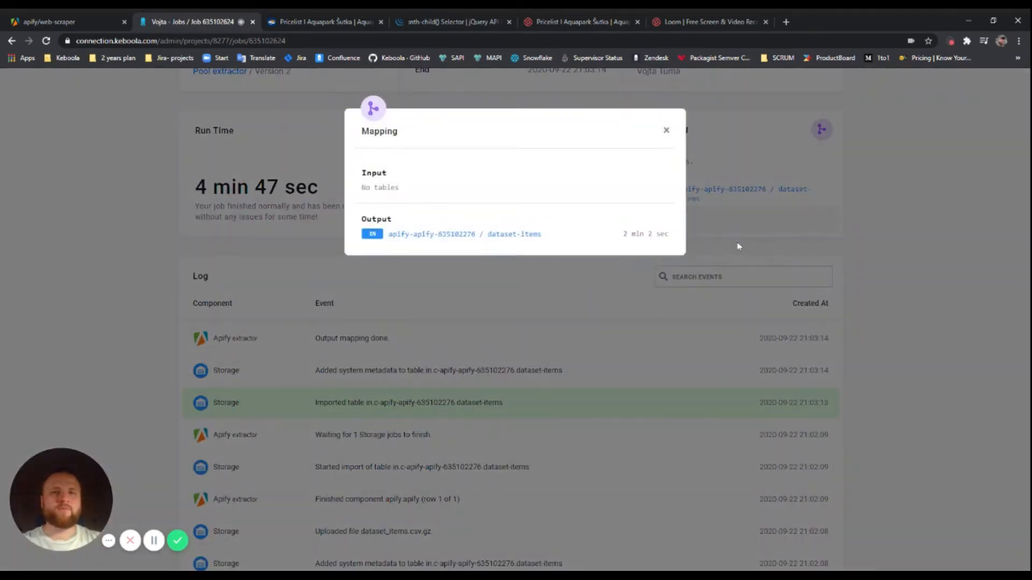
{"action": "left_click", "coordinate": [517, 235]}
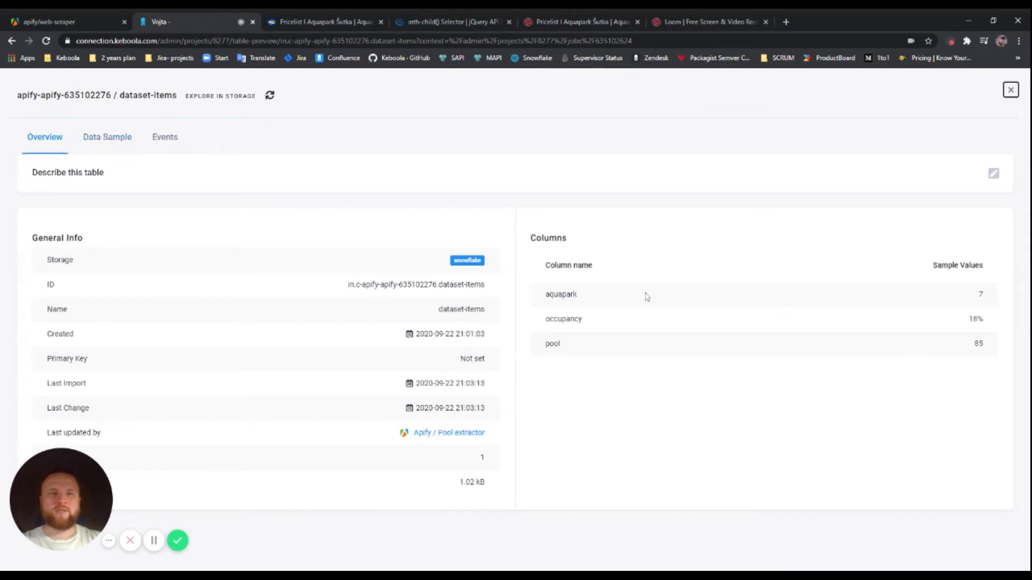
{"action": "left_click_drag", "start_coordinate": [543, 294], "coordinate": [601, 299]}
{"action": "left_click", "coordinate": [601, 299]}
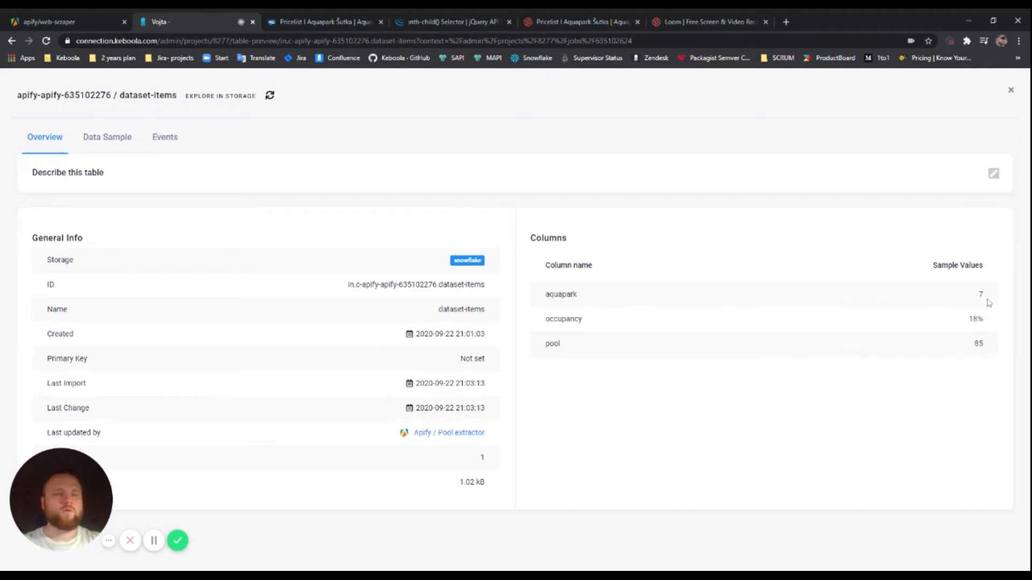
Review the aquapark, occupancy and pool columns, then close the preview
{"action": "left_click_drag", "start_coordinate": [984, 295], "coordinate": [738, 350]}
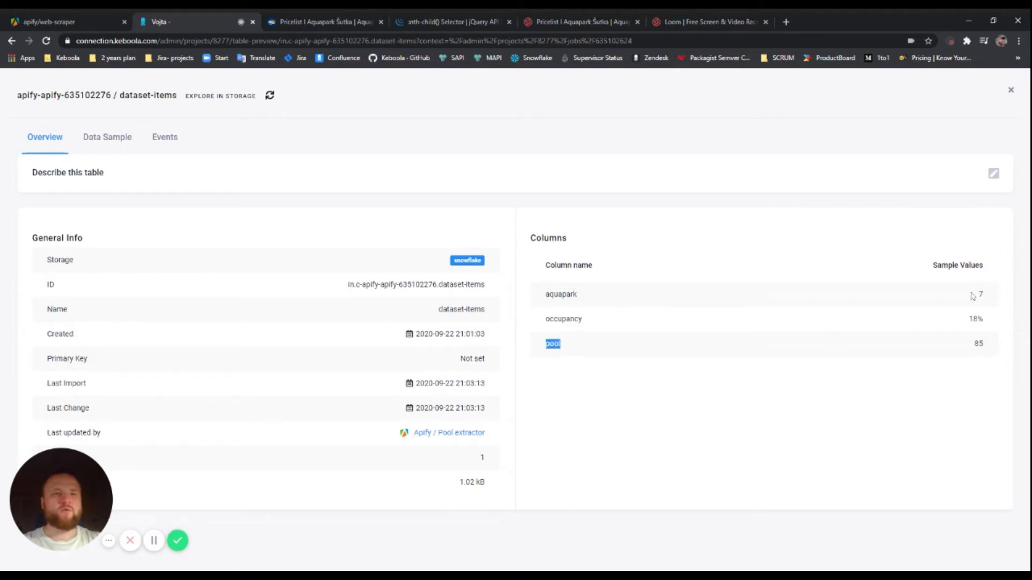
{"action": "left_click", "coordinate": [598, 297]}
{"action": "left_click_drag", "start_coordinate": [986, 294], "coordinate": [984, 346]}
{"action": "left_click", "coordinate": [879, 345]}
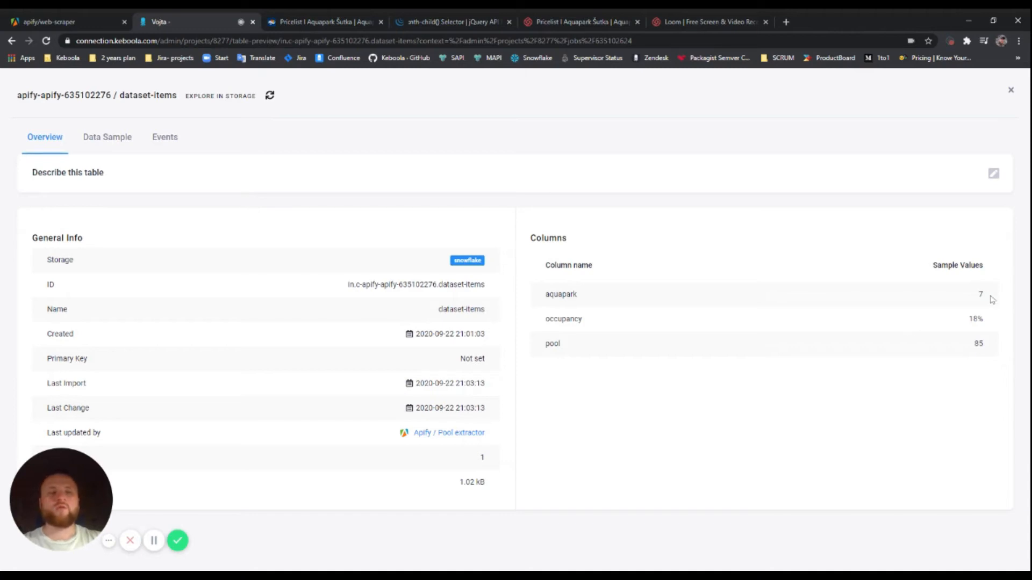
{"action": "left_click_drag", "start_coordinate": [986, 299], "coordinate": [990, 345]}
{"action": "left_click", "coordinate": [990, 345]}
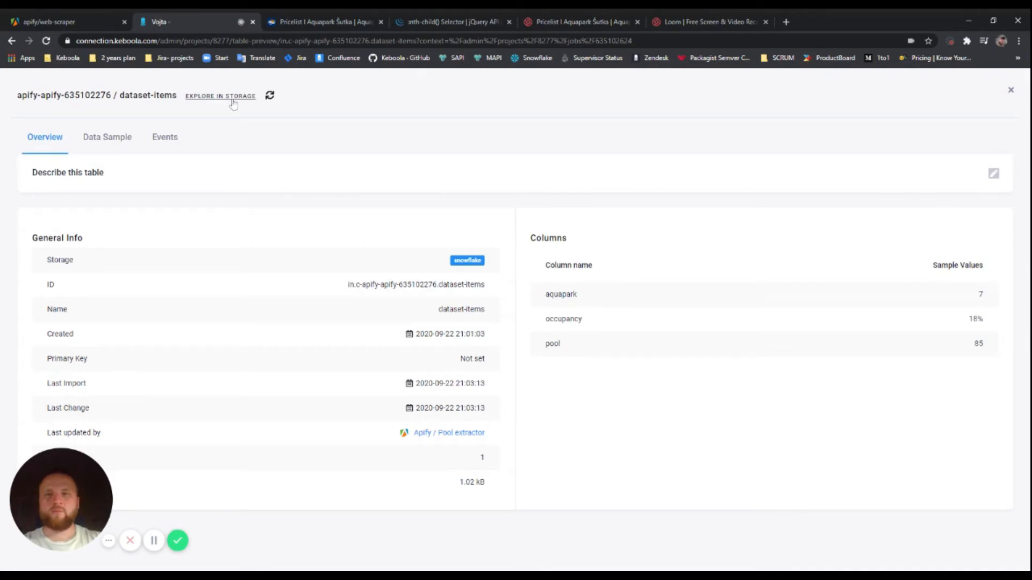
{"action": "key", "text": "Escape"}
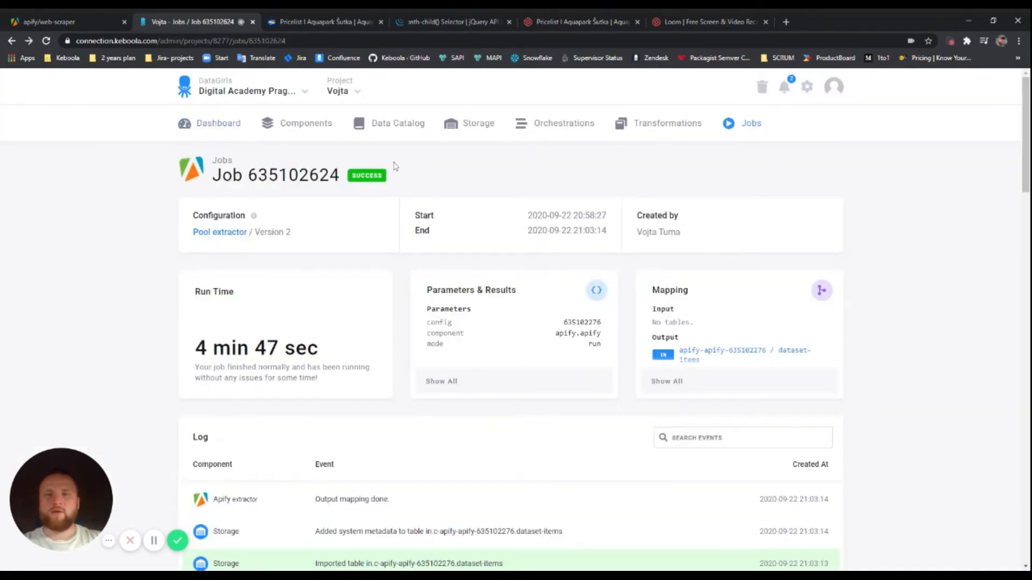
Create transformation bucket 'Pool statistics' described as statistics of occupancy inside the Sutka pool
{"action": "left_click", "coordinate": [641, 124]}
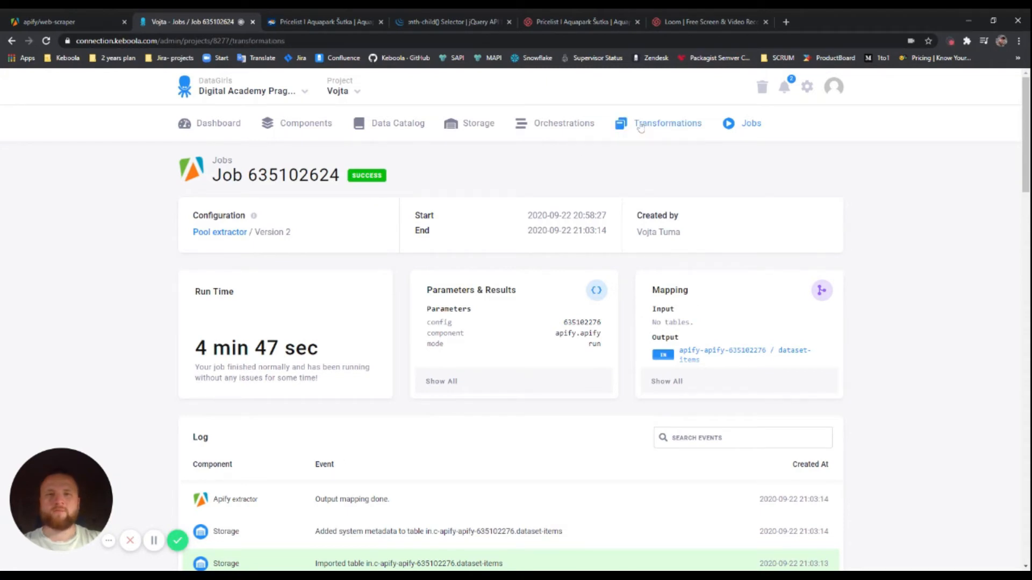
{"action": "scroll", "coordinate": [499, 215], "scroll_direction": "down", "scroll_amount": 1}
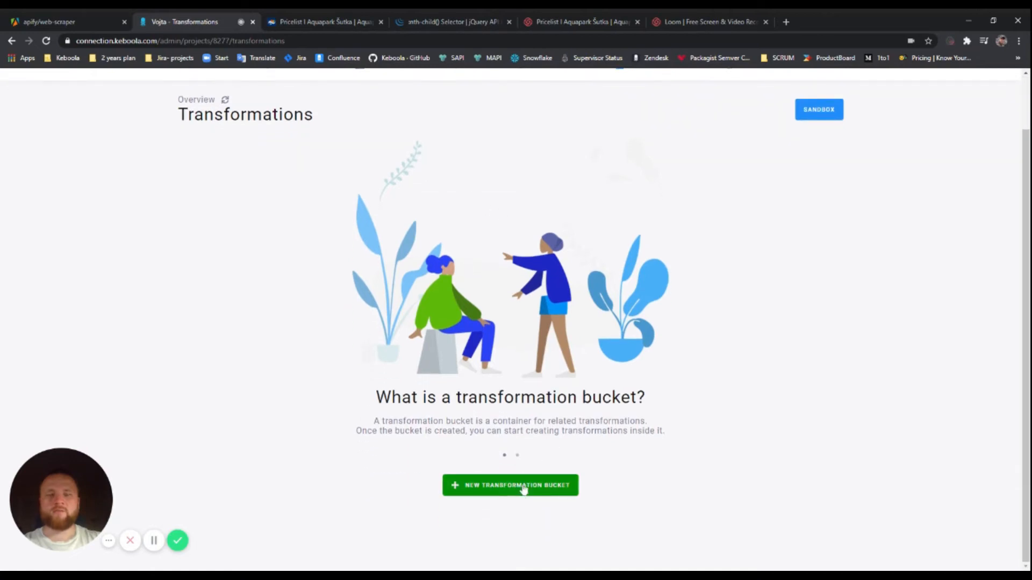
{"action": "left_click", "coordinate": [528, 486]}
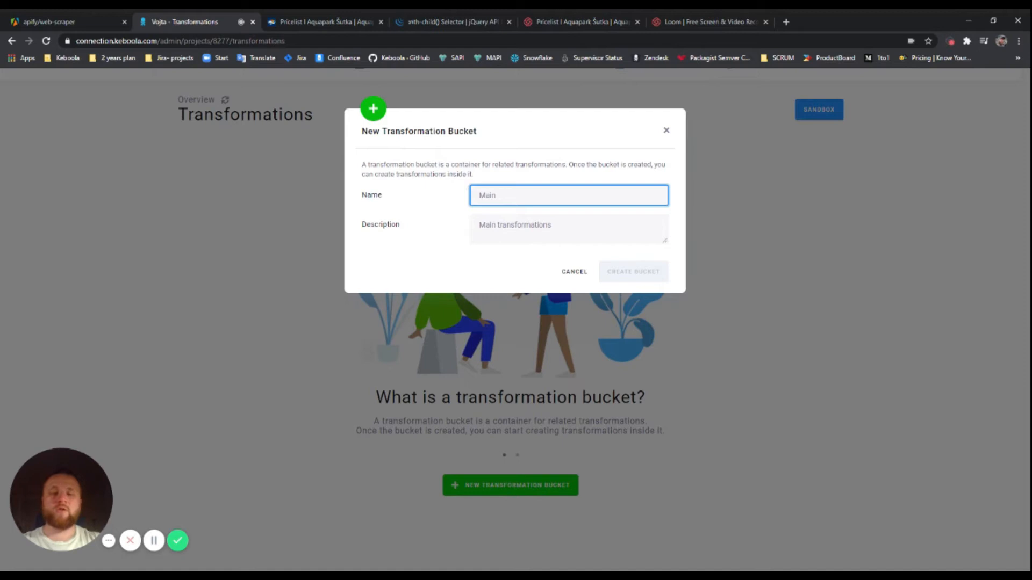
{"action": "type", "text": "Pool statistics"}
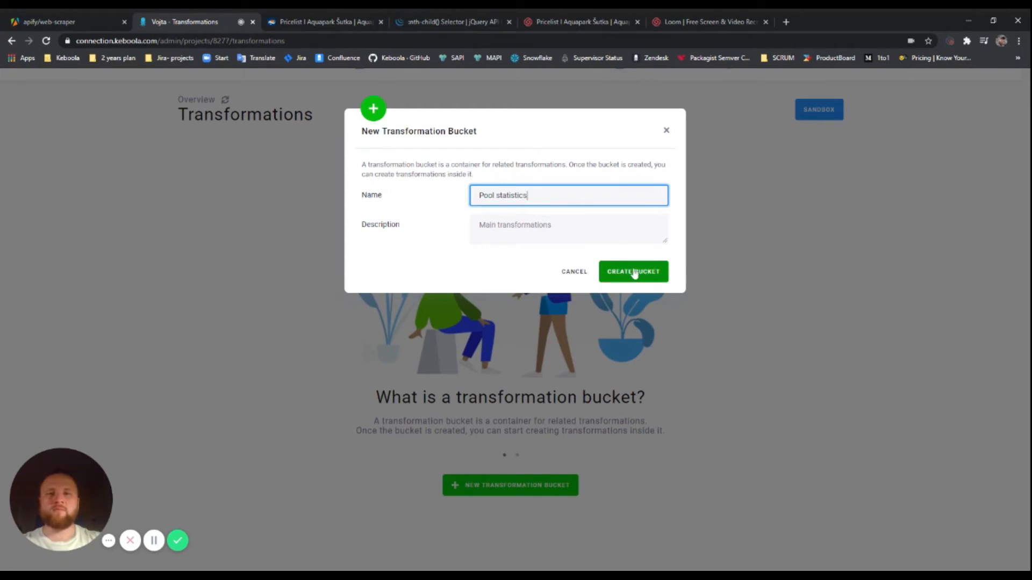
{"action": "key", "text": "Tab"}
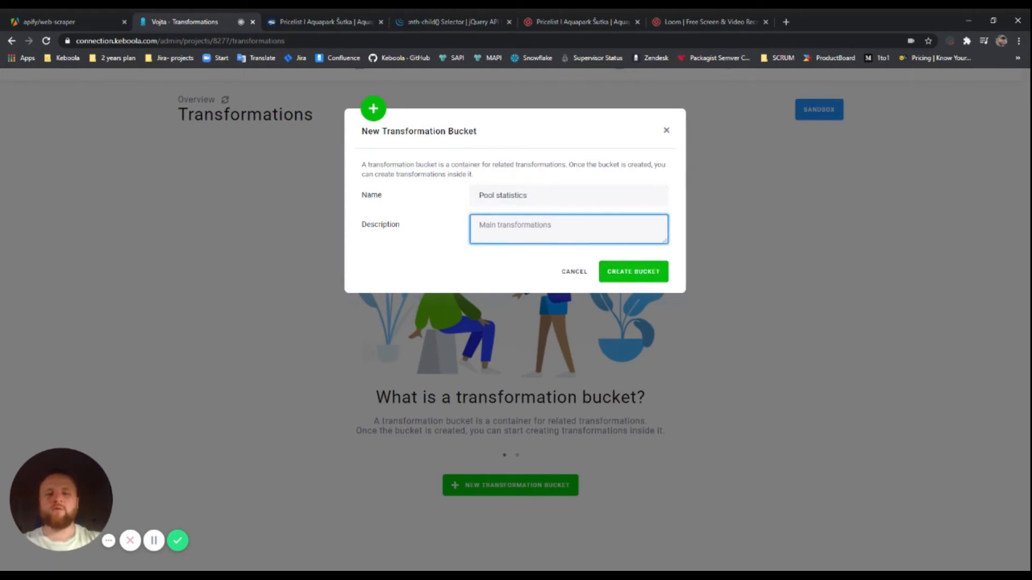
{"action": "type", "text": "Statistics of occupancy inside the Sutka pool"}
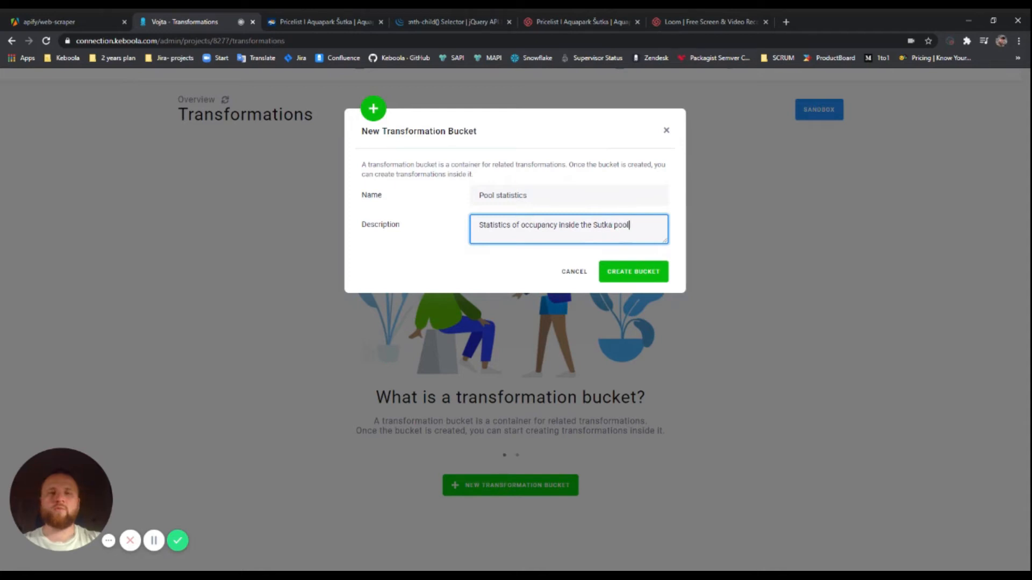
{"action": "left_click", "coordinate": [633, 272]}
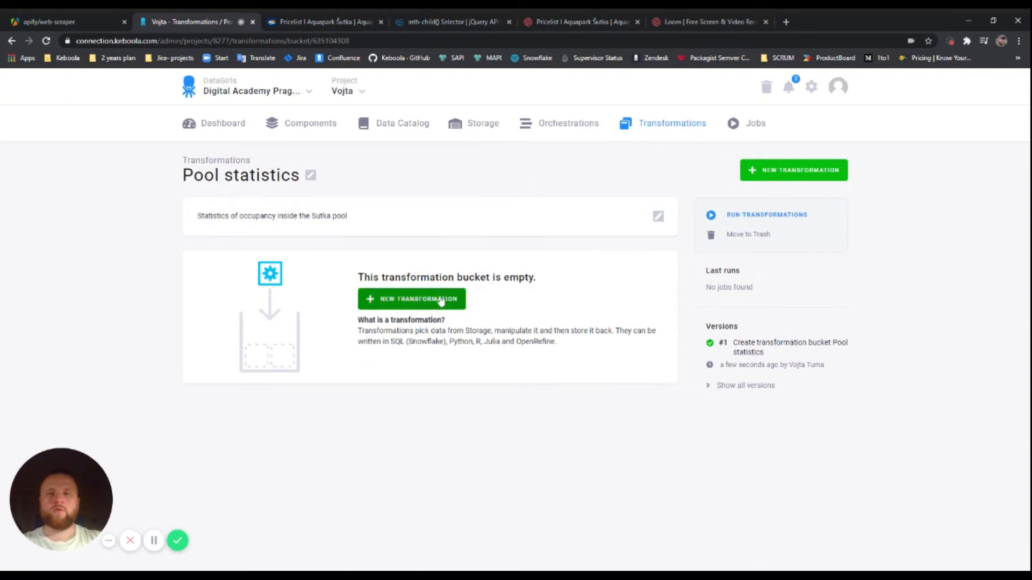
Create Snowflake transformation 'Incremental fetch' described as incremental fetching of data from Apify extractor
{"action": "left_click", "coordinate": [427, 302]}
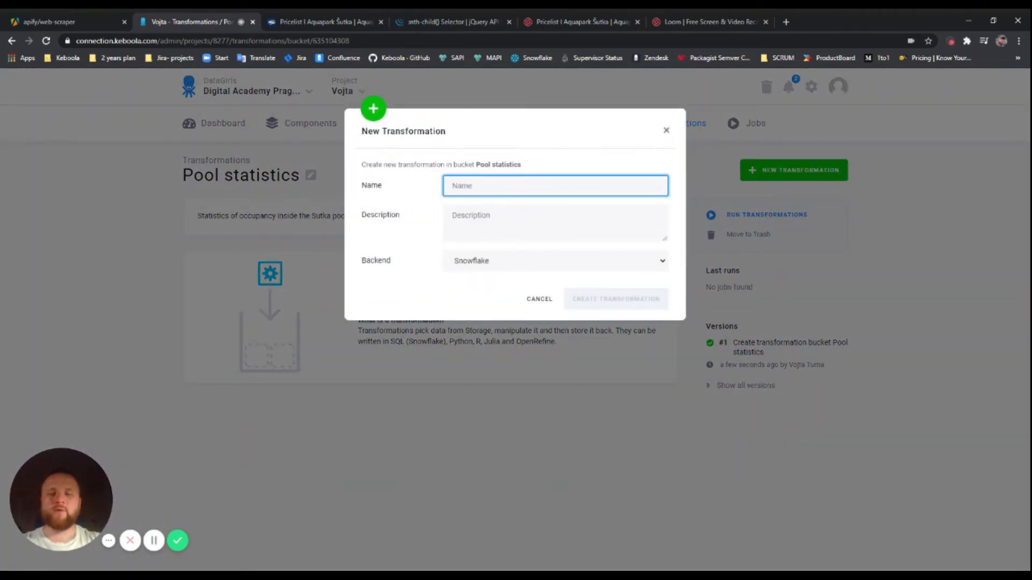
{"action": "type", "text": "lncrem"}
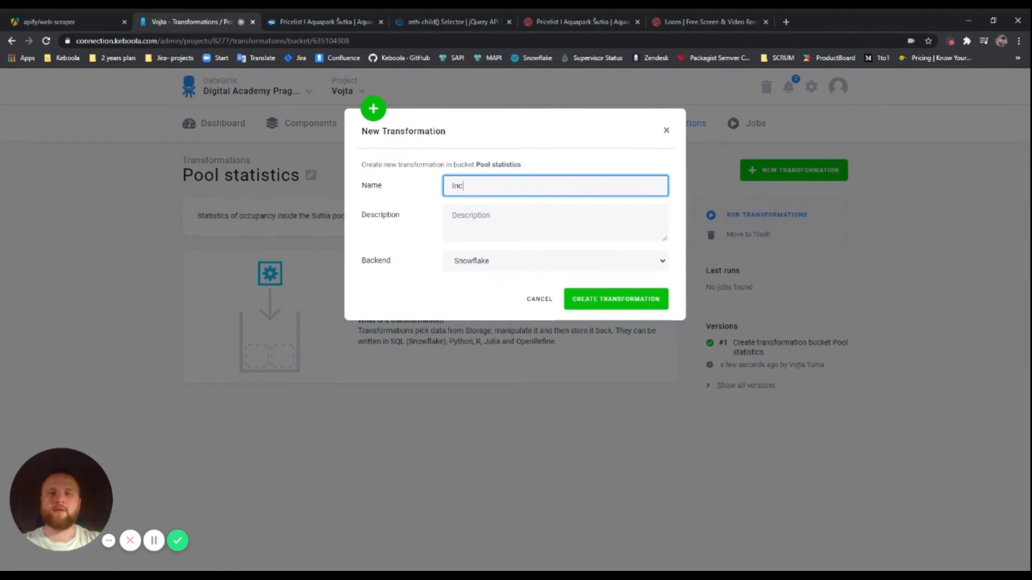
{"action": "type", "text": "ental fetch"}
{"action": "key", "text": "Tab"}
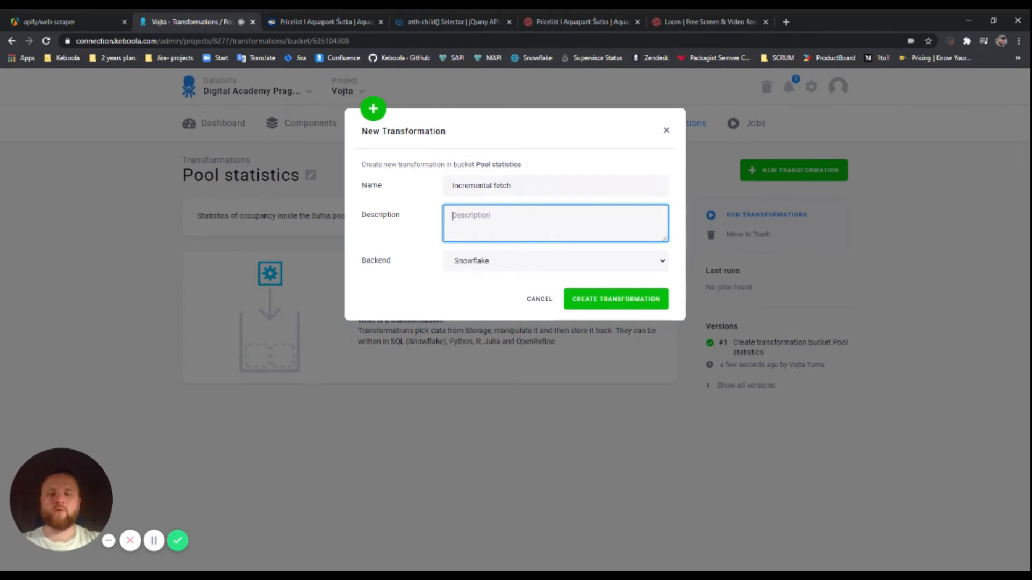
{"action": "type", "text": "Will do incremental "}
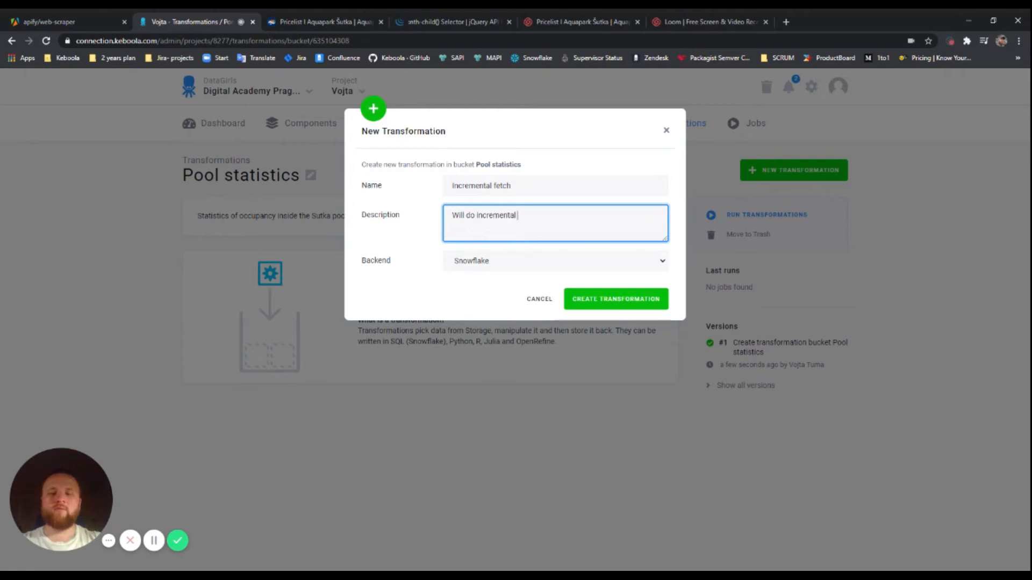
{"action": "type", "text": "fetching od data"}
{"action": "key", "text": "BackSpace"}
{"action": "key", "text": "BackSpace"}
{"action": "key", "text": "BackSpace"}
{"action": "key", "text": "BackSpace"}
{"action": "key", "text": "BackSpace"}
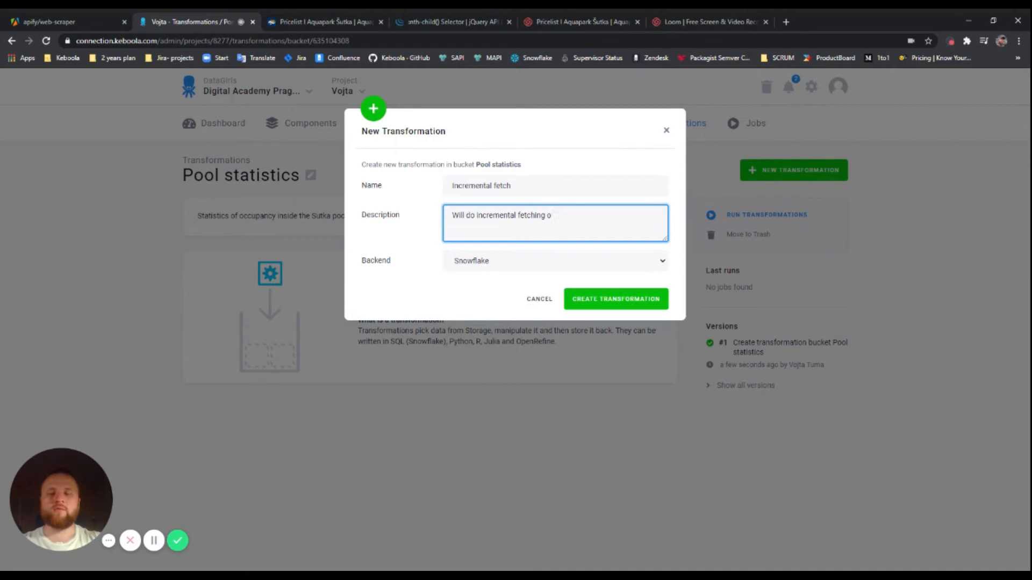
{"action": "type", "text": "ta "}
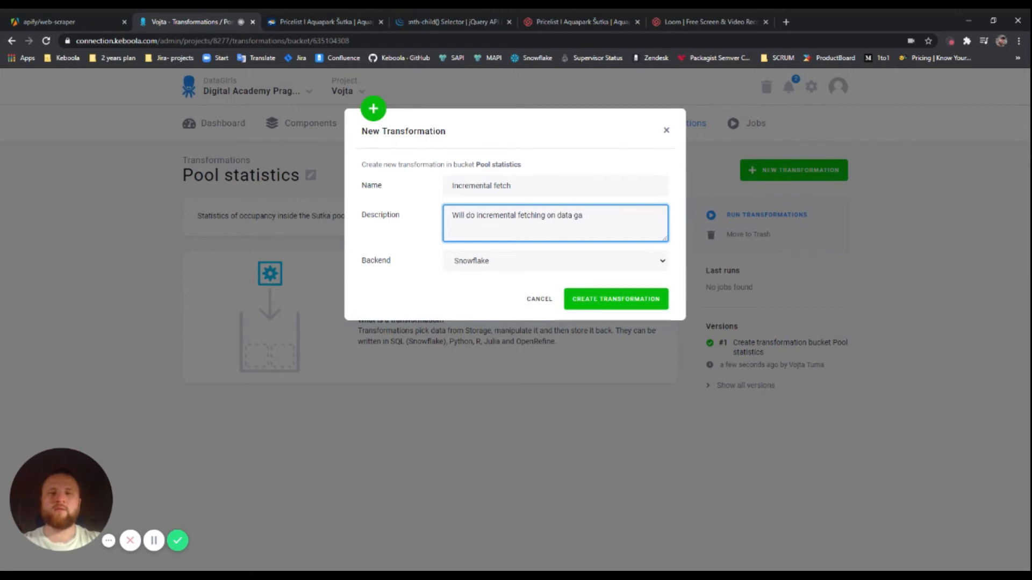
{"action": "type", "text": "from Apify extractor"}
{"action": "left_click", "coordinate": [625, 260]}
{"action": "left_click", "coordinate": [605, 299]}
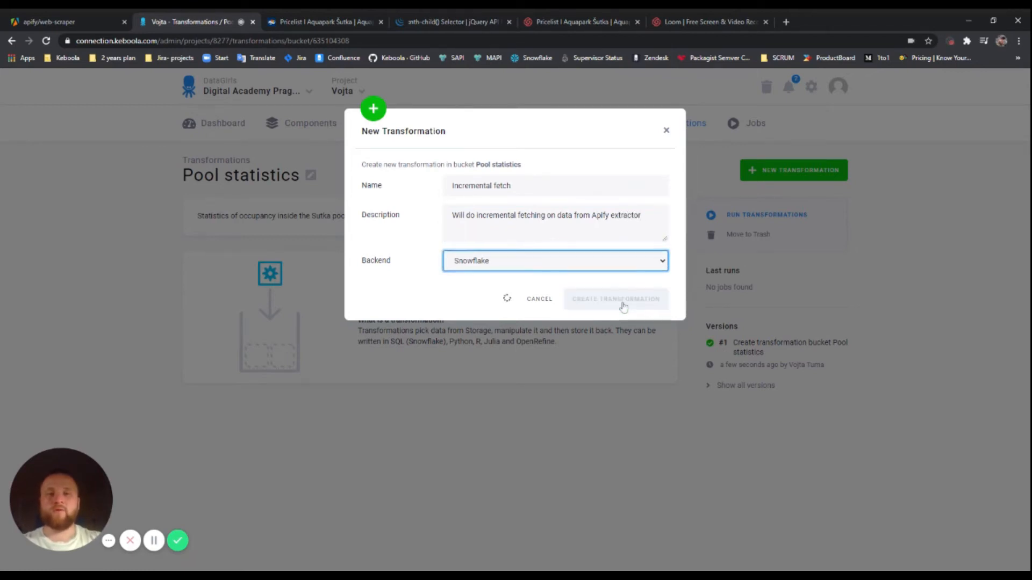
{"action": "left_click", "coordinate": [566, 308]}
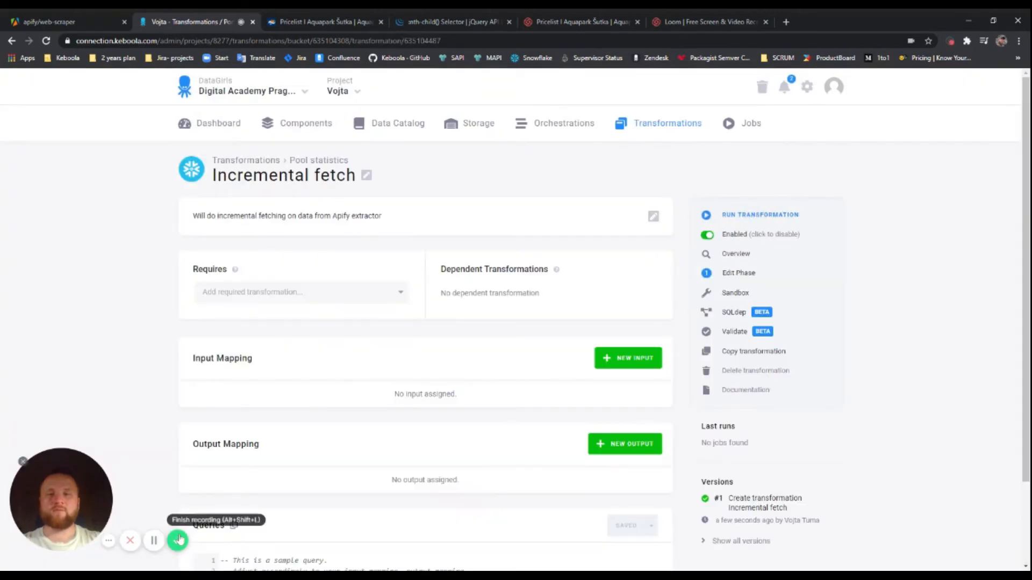
{"action": "left_click", "coordinate": [154, 542]}
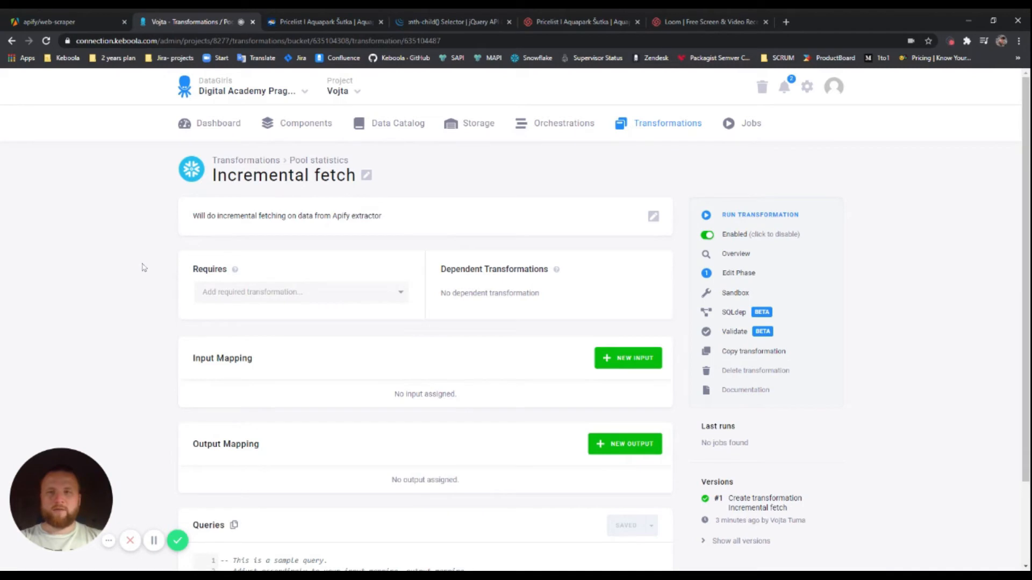
{"action": "scroll", "coordinate": [600, 212], "scroll_direction": "down", "scroll_amount": 2}
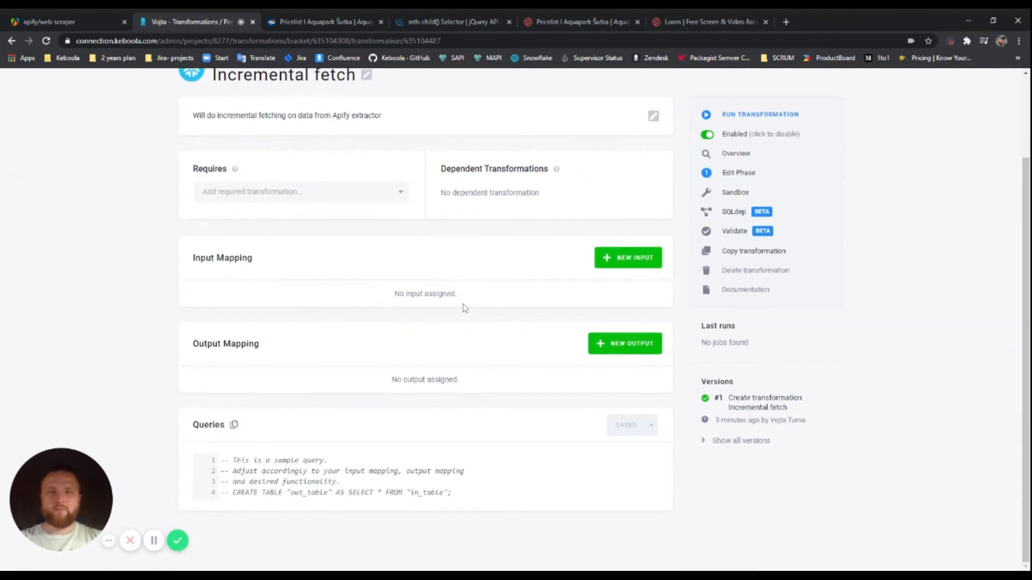
Add an input mapping that clones the dataset-items table as dataset-items
{"action": "left_click", "coordinate": [642, 259]}
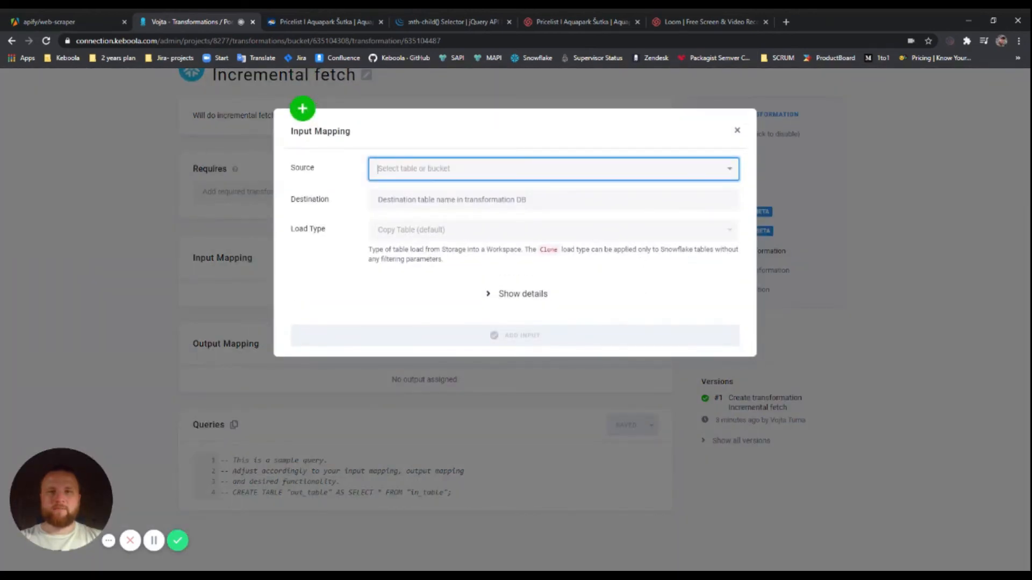
{"action": "left_click", "coordinate": [730, 170]}
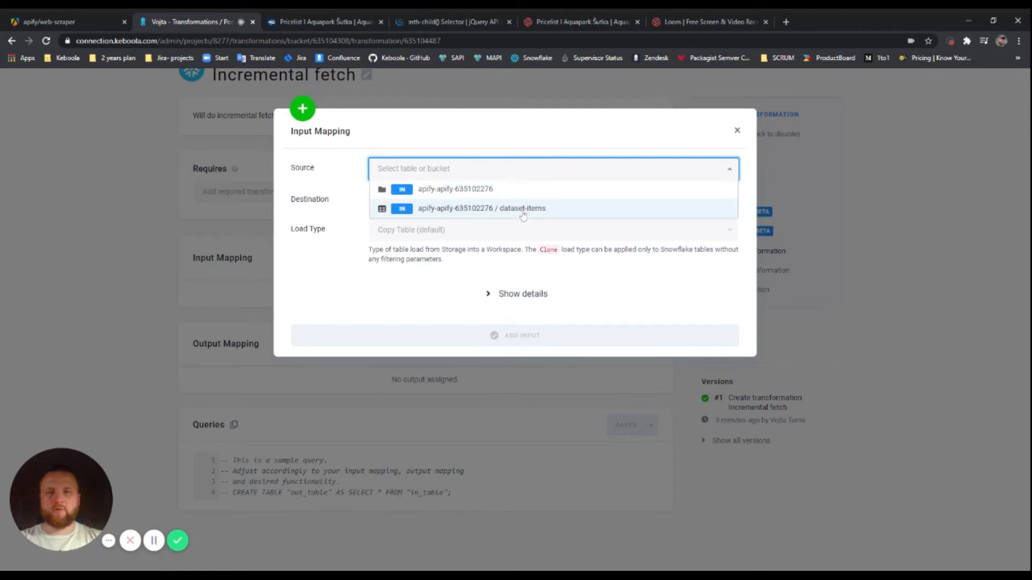
{"action": "left_click", "coordinate": [499, 209]}
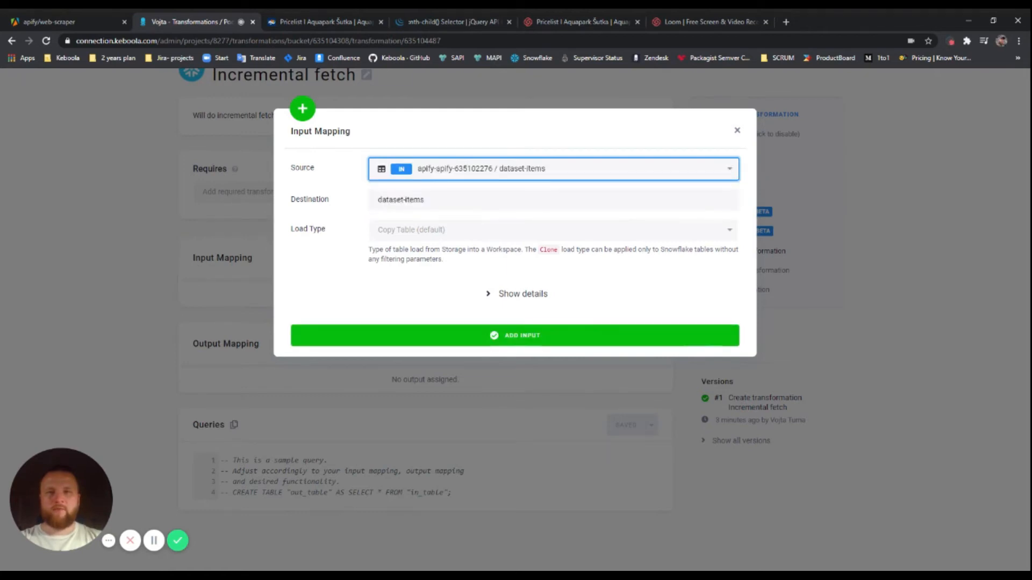
{"action": "left_click", "coordinate": [435, 200]}
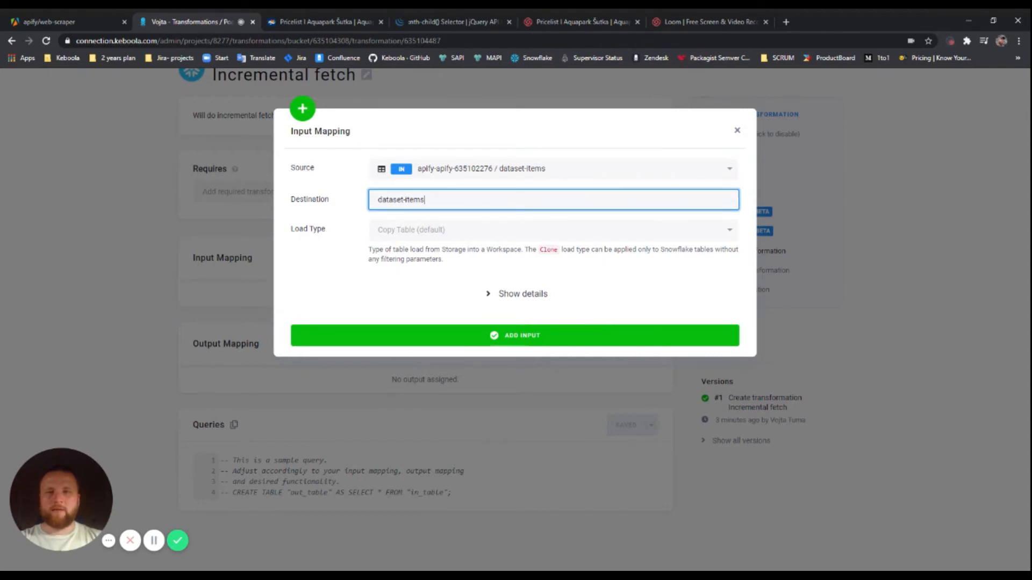
{"action": "left_click_drag", "start_coordinate": [420, 200], "coordinate": [361, 204]}
{"action": "left_click", "coordinate": [425, 199]}
{"action": "left_click", "coordinate": [430, 201]}
{"action": "left_click", "coordinate": [469, 233]}
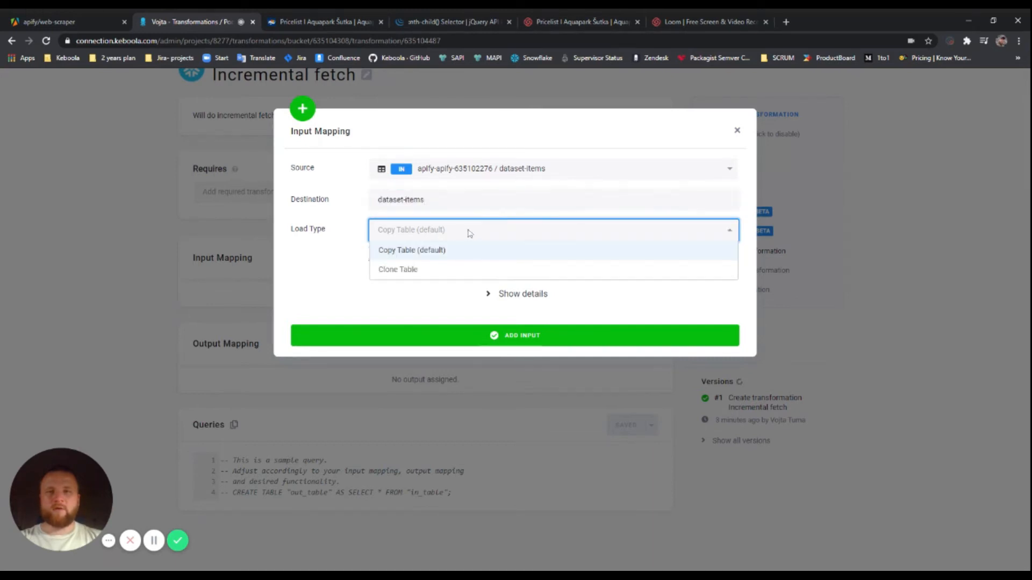
{"action": "left_click", "coordinate": [491, 269]}
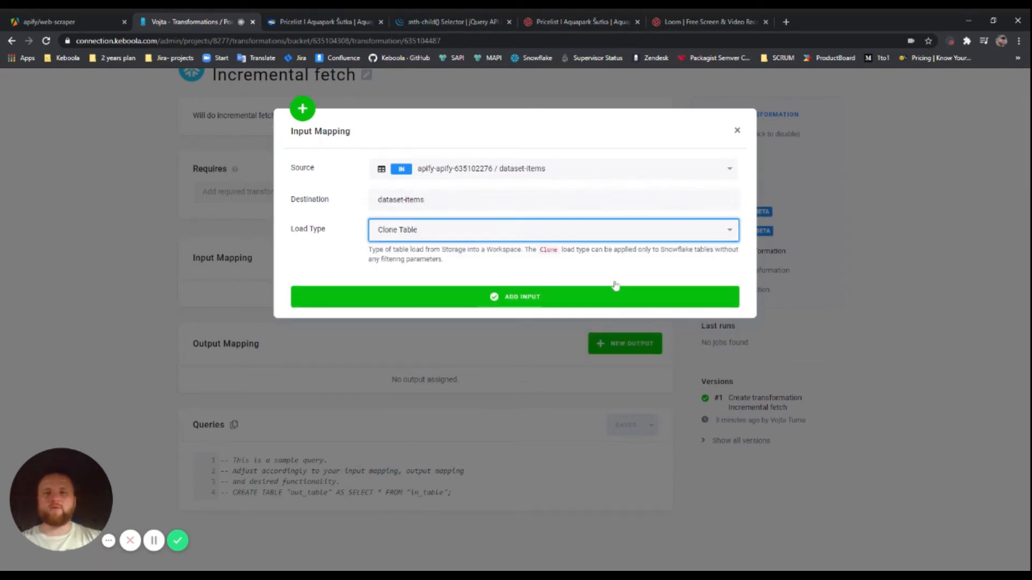
{"action": "left_click", "coordinate": [549, 296]}
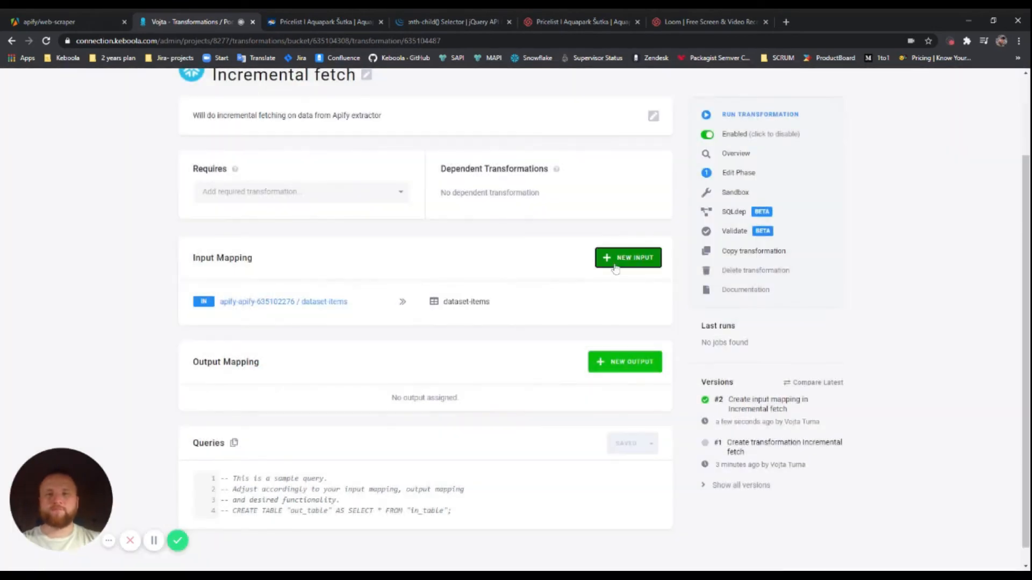
{"action": "scroll", "coordinate": [436, 317], "scroll_direction": "down", "scroll_amount": 1}
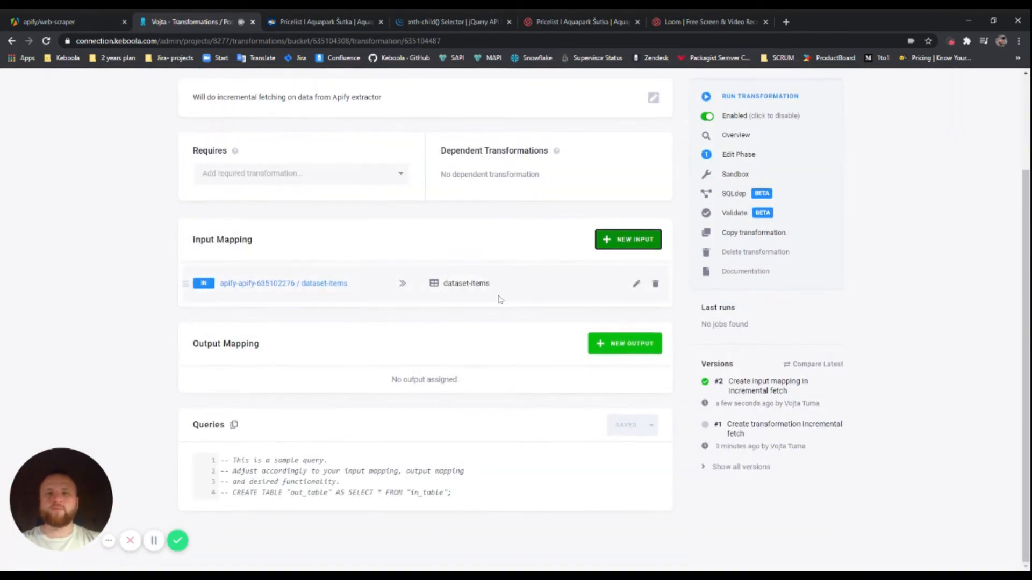
Create a sandbox for Incremental fetch, load its input tables, and connect to Snowflake
{"action": "left_click", "coordinate": [735, 175]}
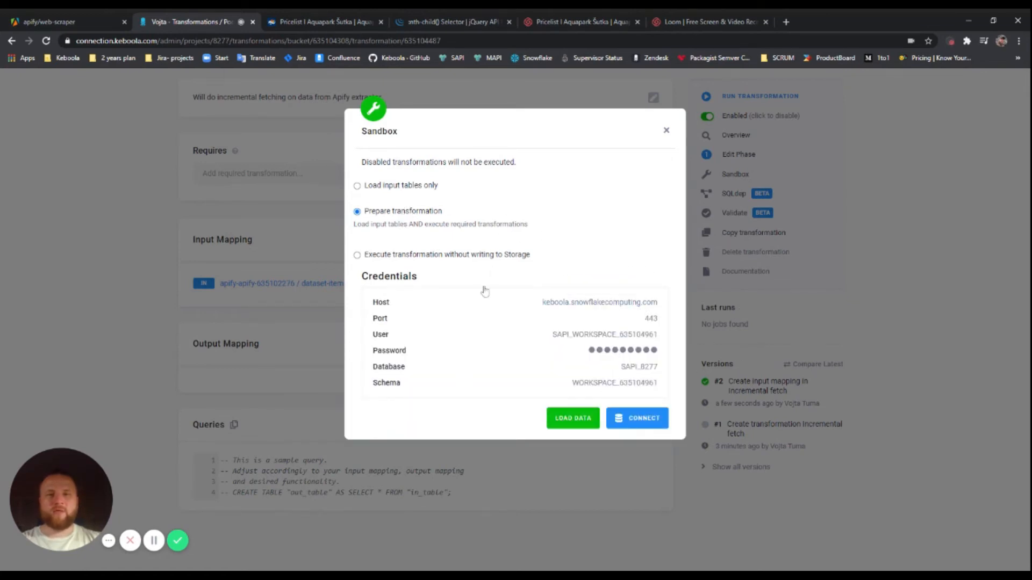
{"action": "left_click", "coordinate": [571, 419]}
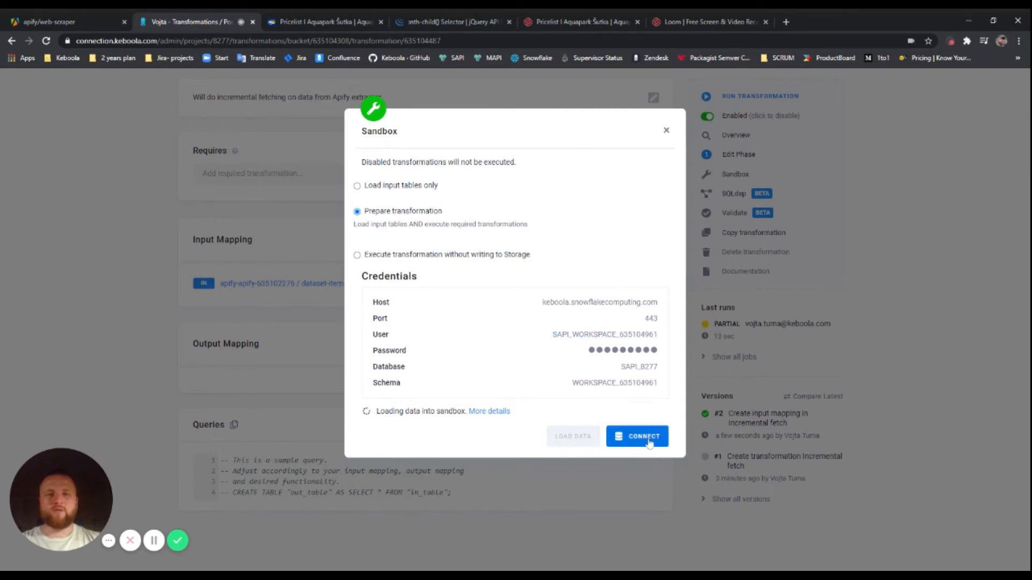
{"action": "left_click", "coordinate": [629, 439]}
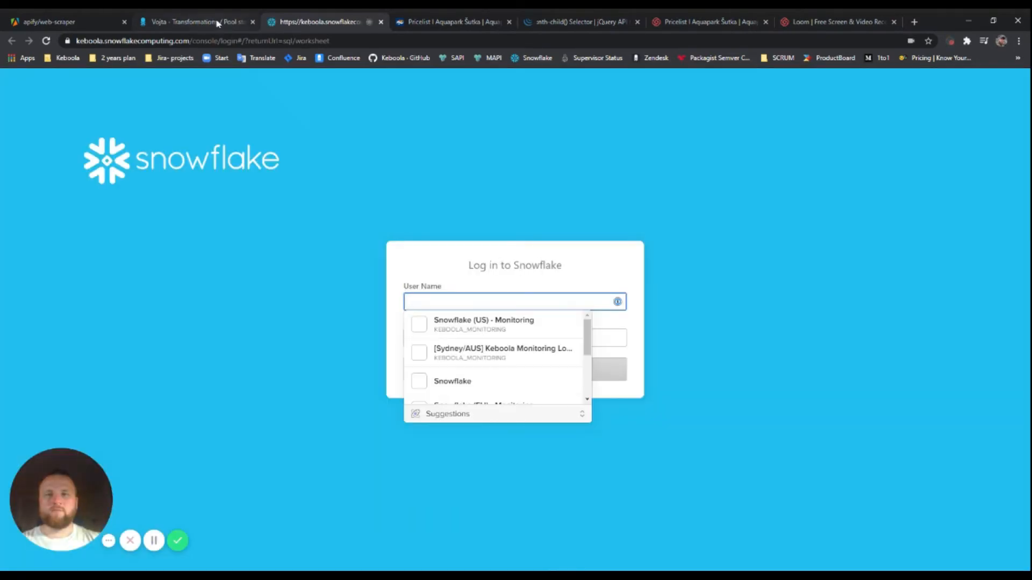
Paste the sandbox User into Snowflake's User Name field and copy the sandbox password
{"action": "left_click", "coordinate": [218, 23]}
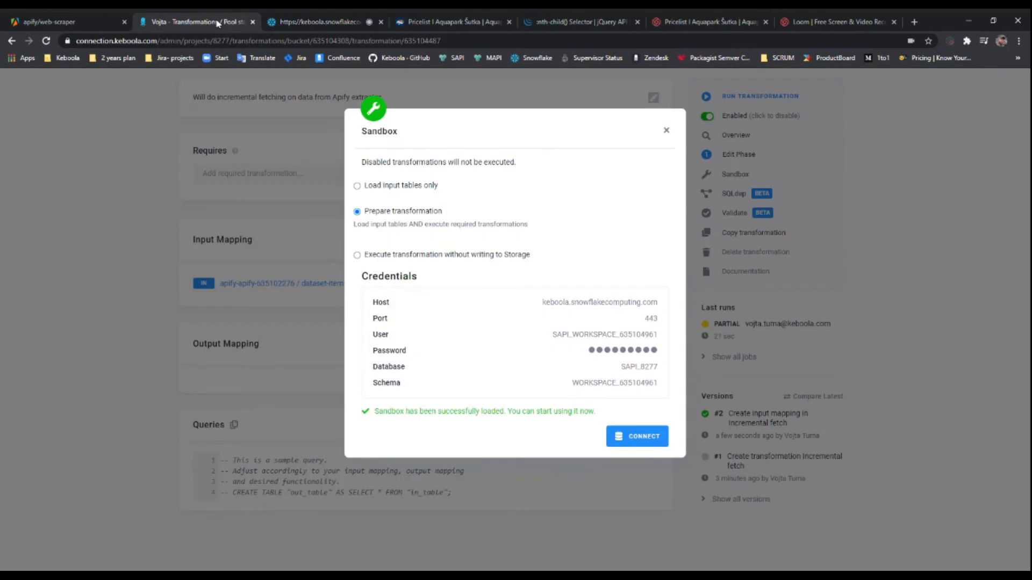
{"action": "left_click", "coordinate": [604, 334]}
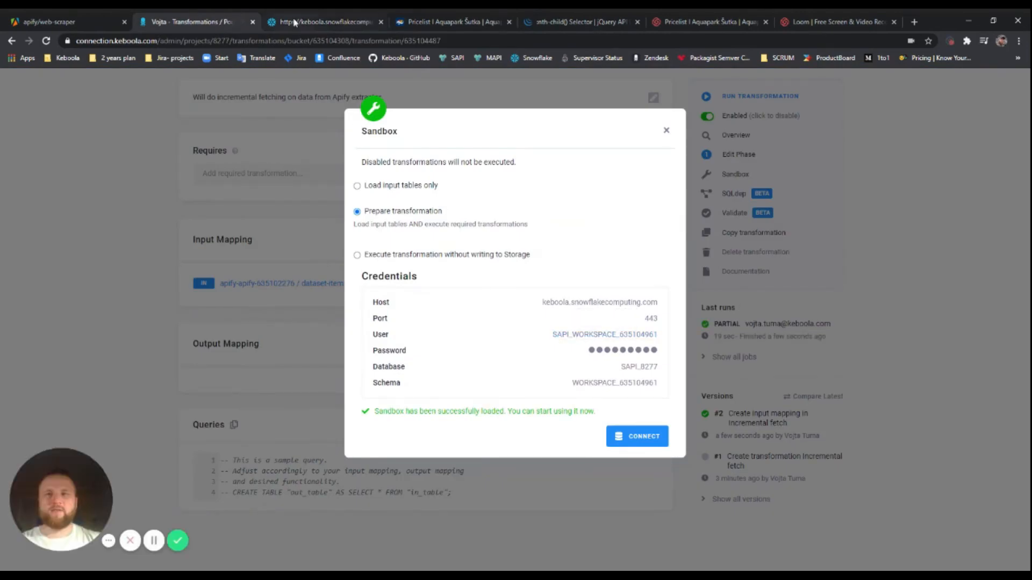
{"action": "key", "text": "ctrl+Tab"}
{"action": "key", "text": "ctrl+v"}
{"action": "left_click", "coordinate": [214, 20]}
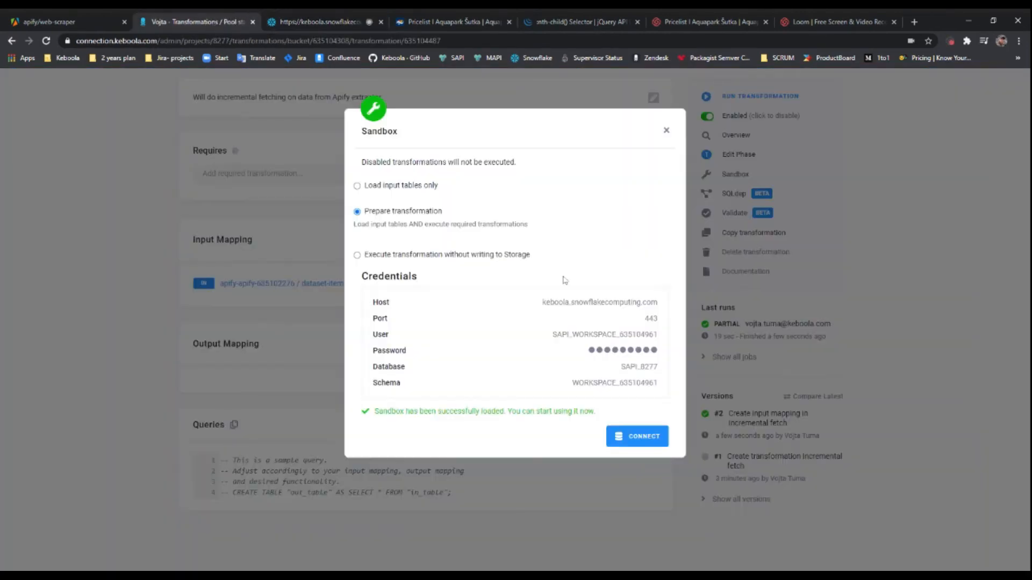
{"action": "left_click", "coordinate": [629, 355]}
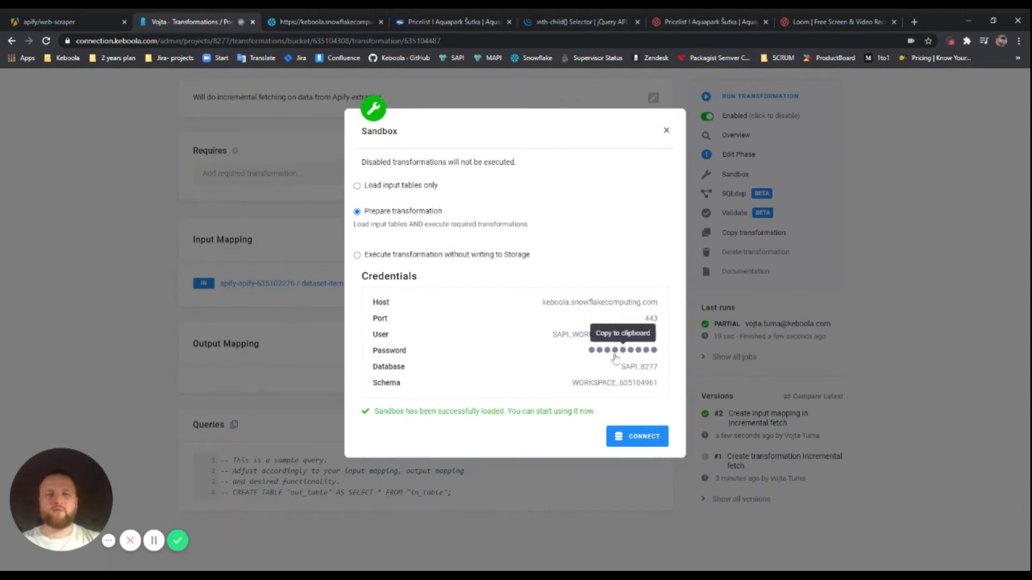
{"action": "left_click", "coordinate": [302, 24]}
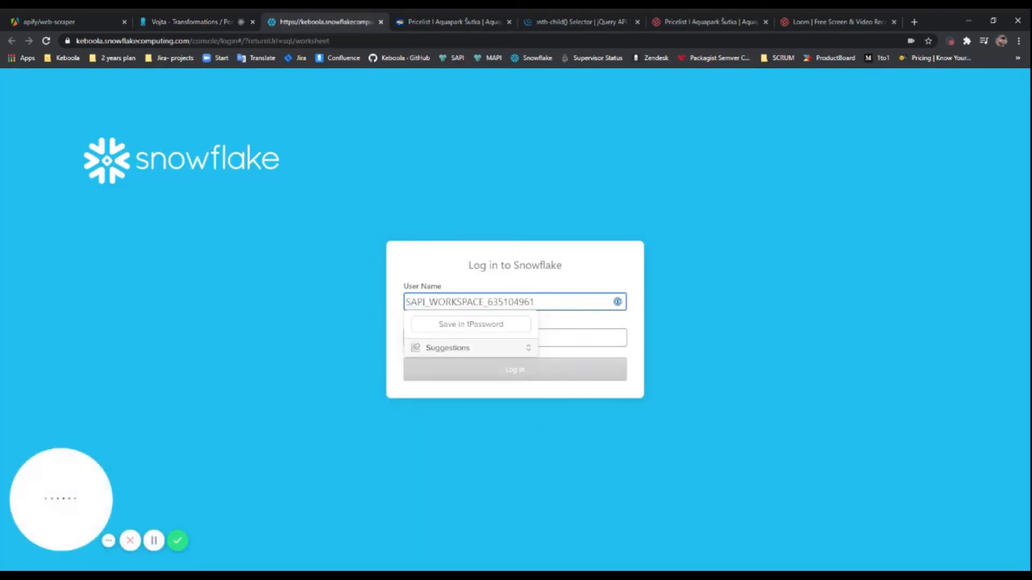
Log in to Snowflake with the copied sandbox password
{"action": "left_click", "coordinate": [569, 337]}
{"action": "key", "text": "ctrl+v"}
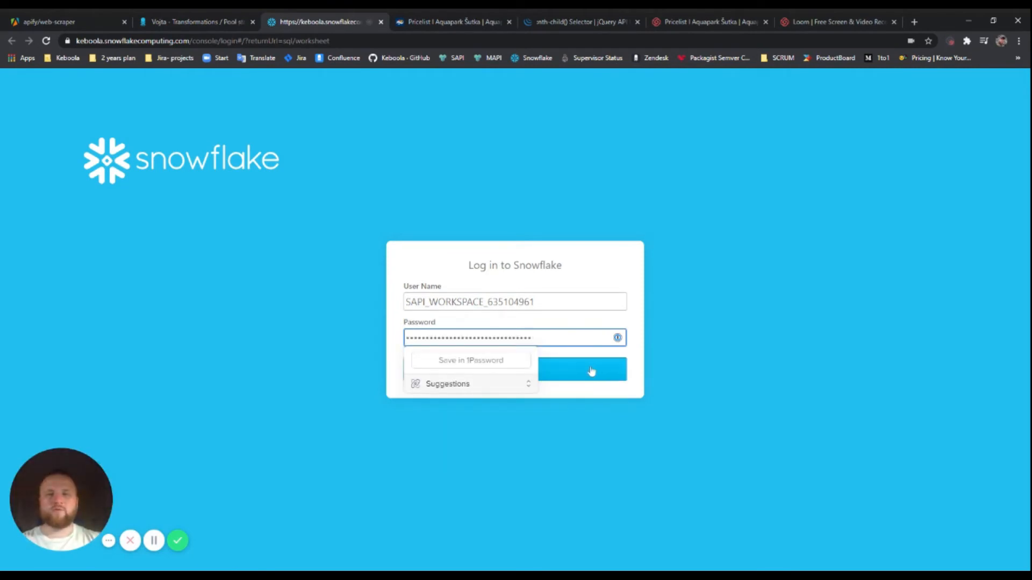
{"action": "left_click", "coordinate": [591, 371]}
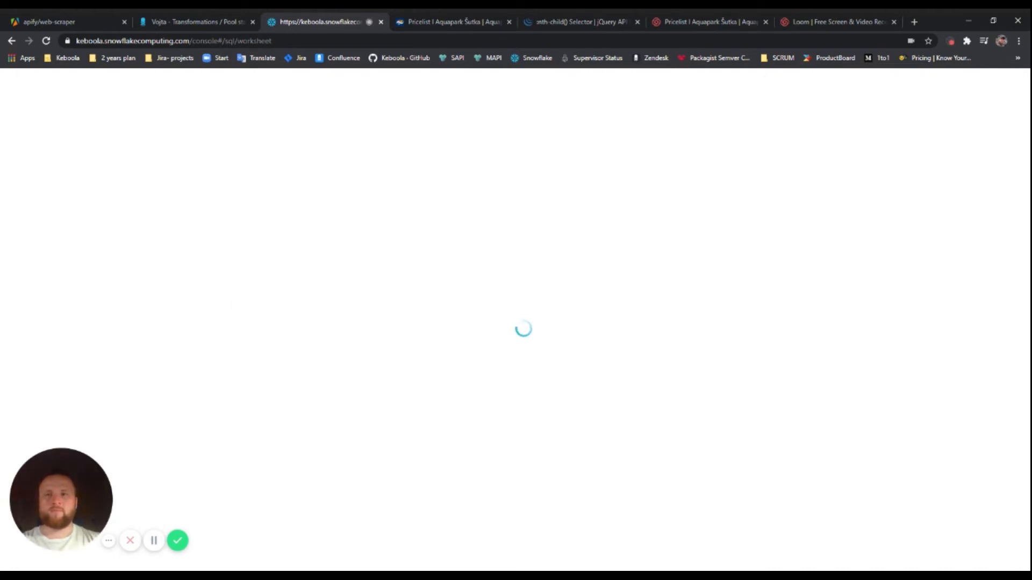
Check the Keboola sandbox success message, then go back to the Snowflake worksheet
{"action": "left_click", "coordinate": [212, 23]}
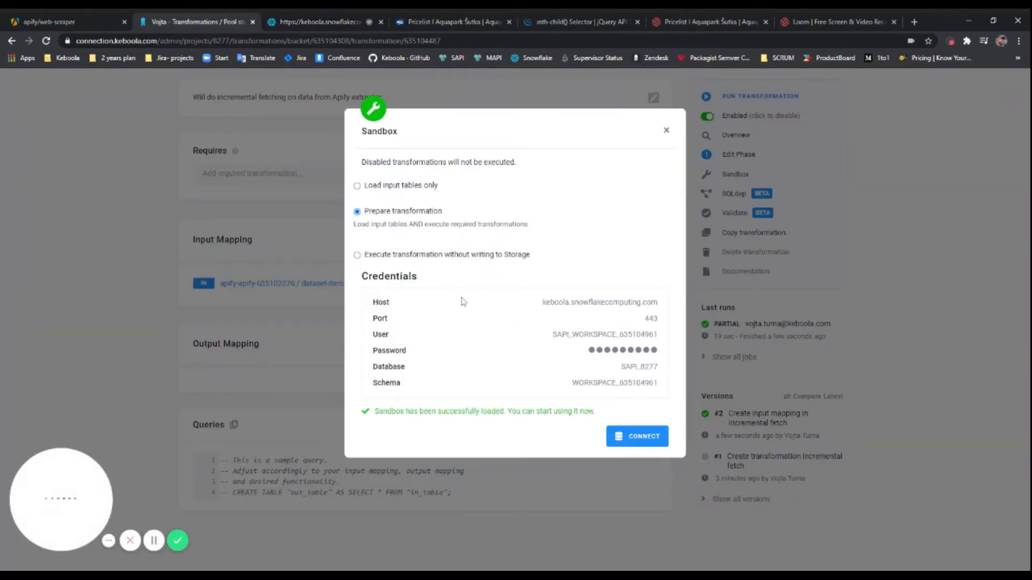
{"action": "left_click_drag", "start_coordinate": [595, 412], "coordinate": [367, 416]}
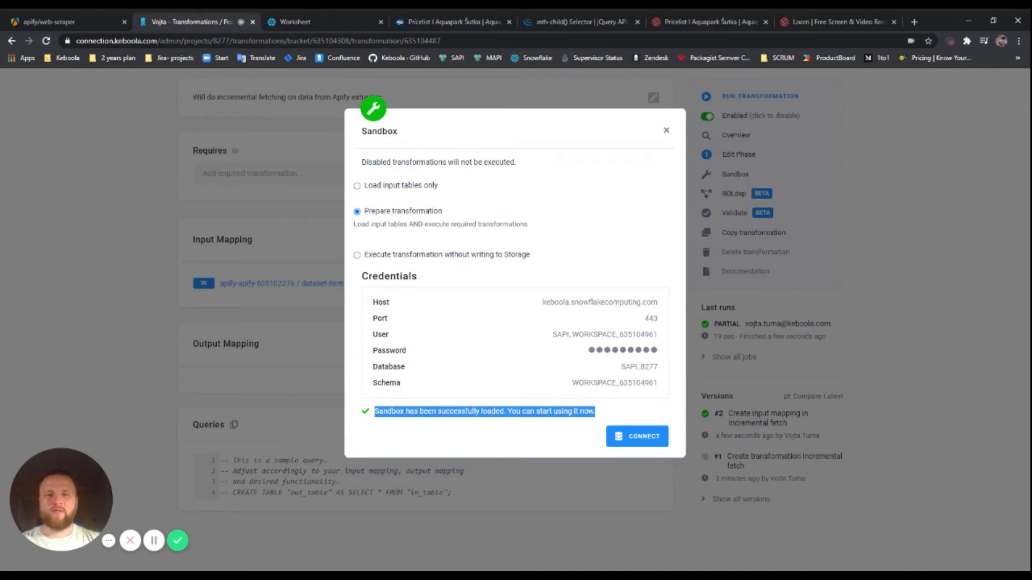
{"action": "left_click", "coordinate": [369, 417]}
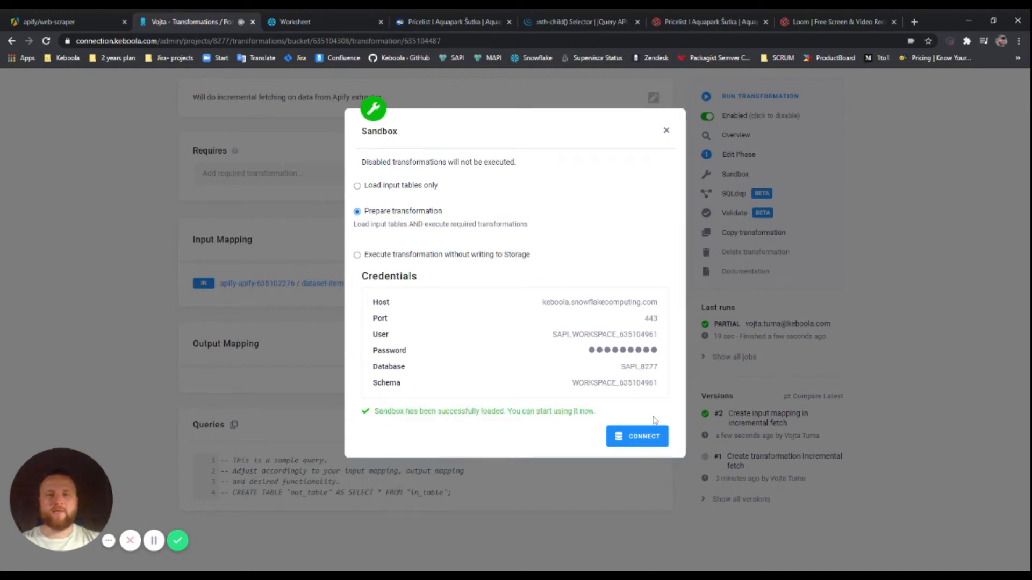
{"action": "left_click", "coordinate": [353, 21]}
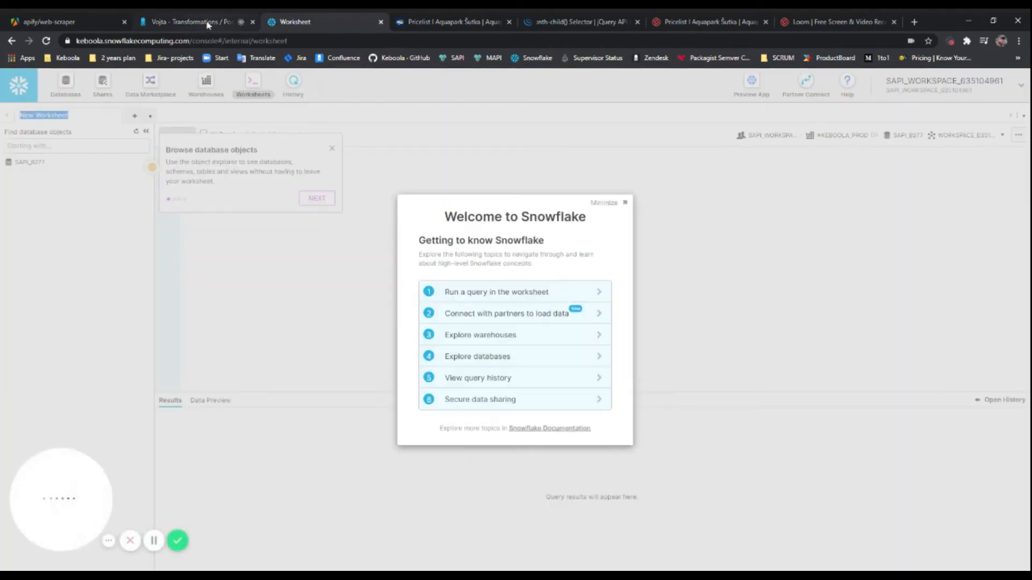
Copy the sandbox password again from the Keboola credentials
{"action": "left_click", "coordinate": [193, 22]}
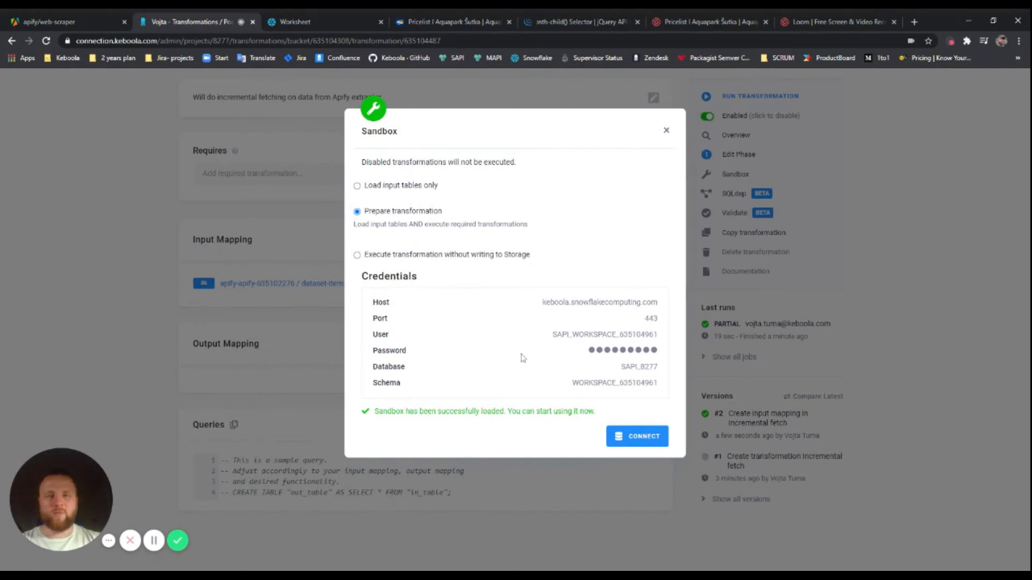
{"action": "left_click", "coordinate": [298, 23]}
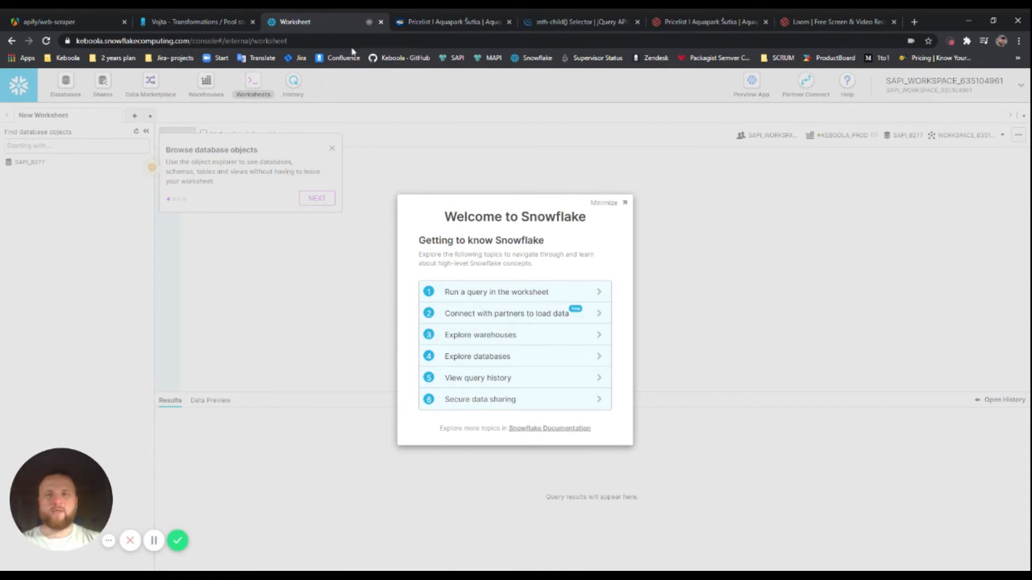
{"action": "left_click", "coordinate": [199, 22]}
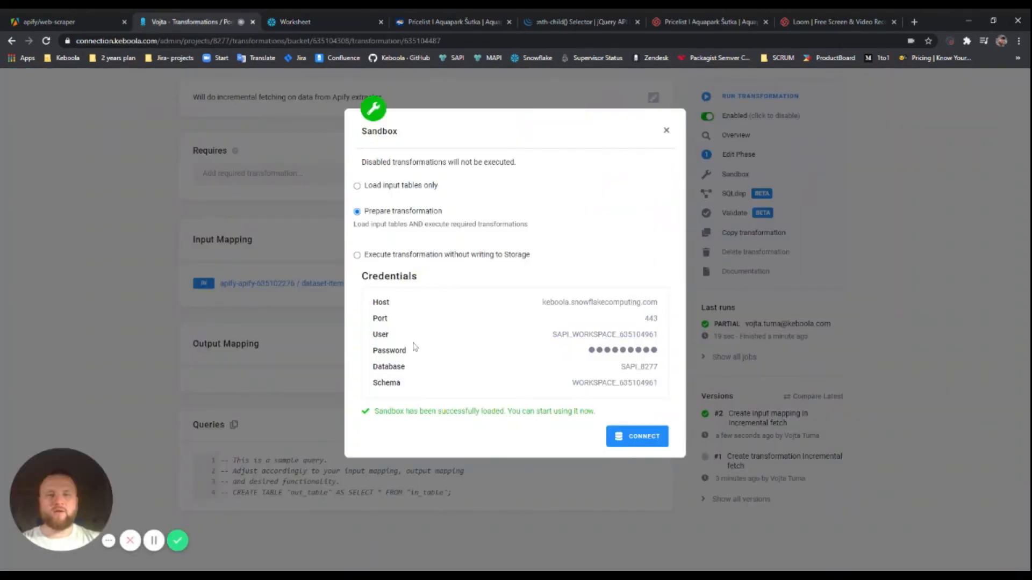
{"action": "left_click", "coordinate": [618, 350]}
{"action": "left_click", "coordinate": [292, 22]}
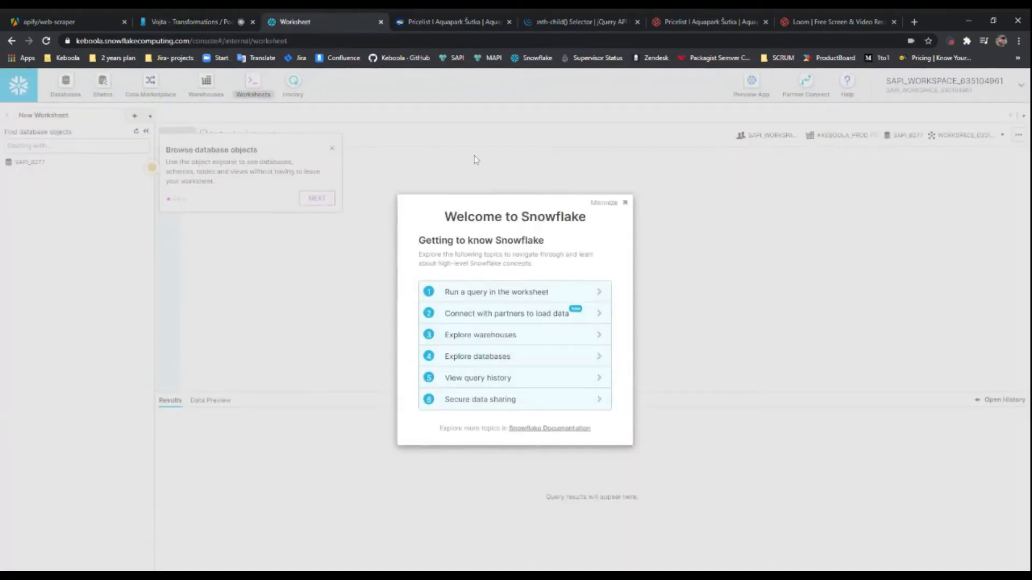
Dismiss the Welcome guide, Getting Started panel and browsing tip, then expand SAPI_8277
{"action": "left_click", "coordinate": [625, 204]}
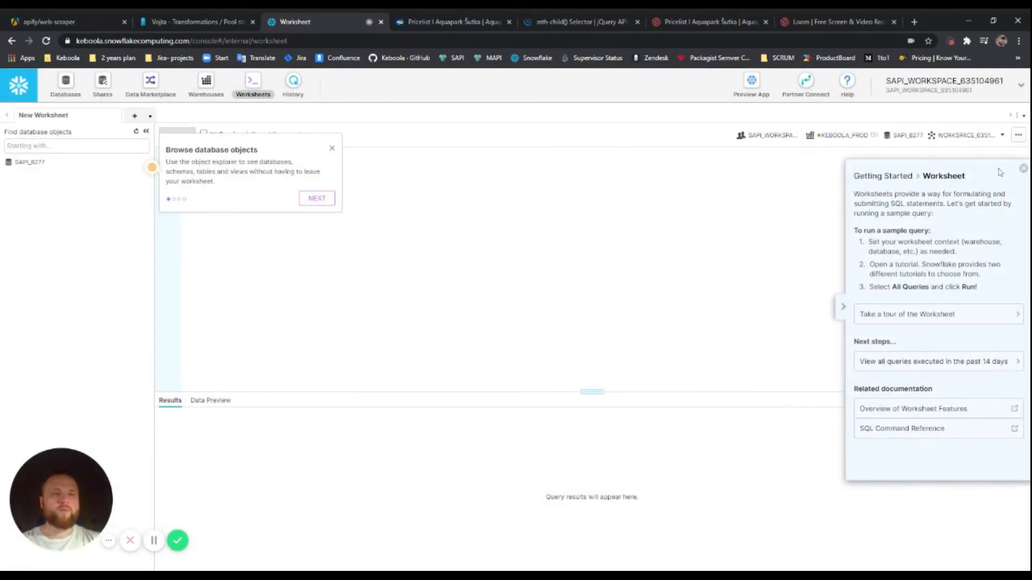
{"action": "left_click", "coordinate": [1023, 168]}
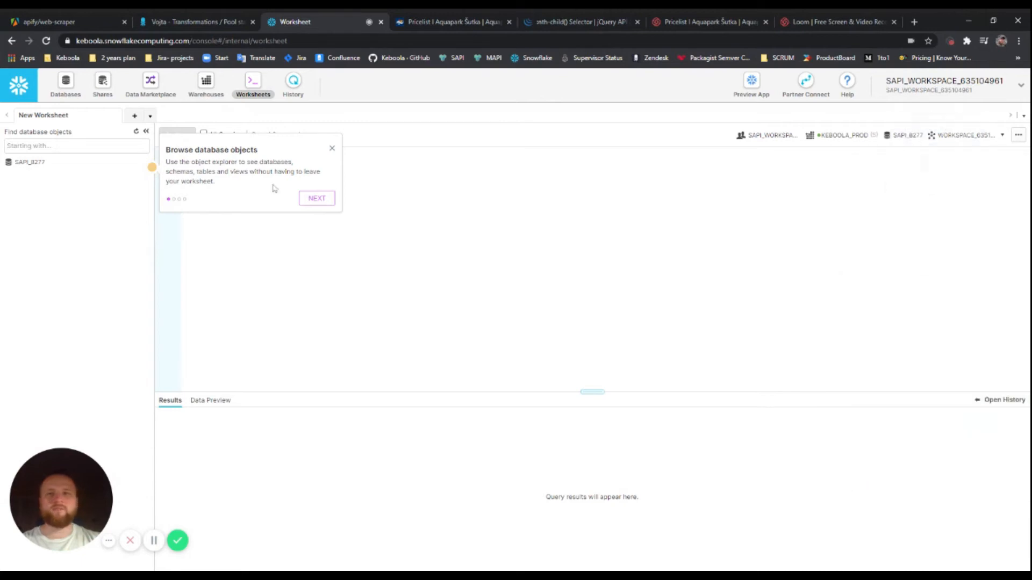
{"action": "left_click", "coordinate": [332, 149]}
{"action": "left_click", "coordinate": [94, 164]}
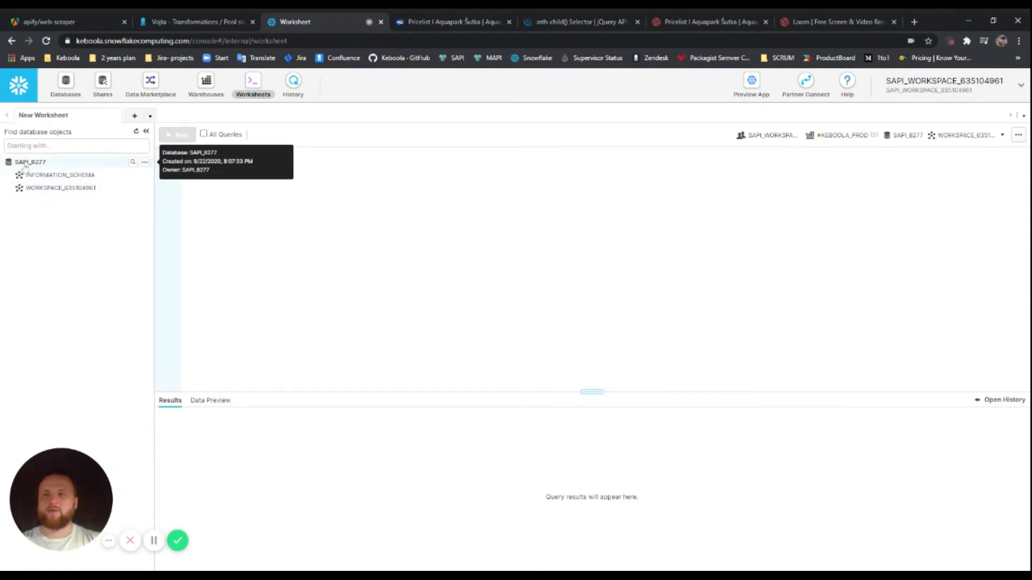
Preview dataset-items in WORKSPACE_635104961: one row with aquapark 7, occupancy 18%, pool 85
{"action": "left_click", "coordinate": [59, 189]}
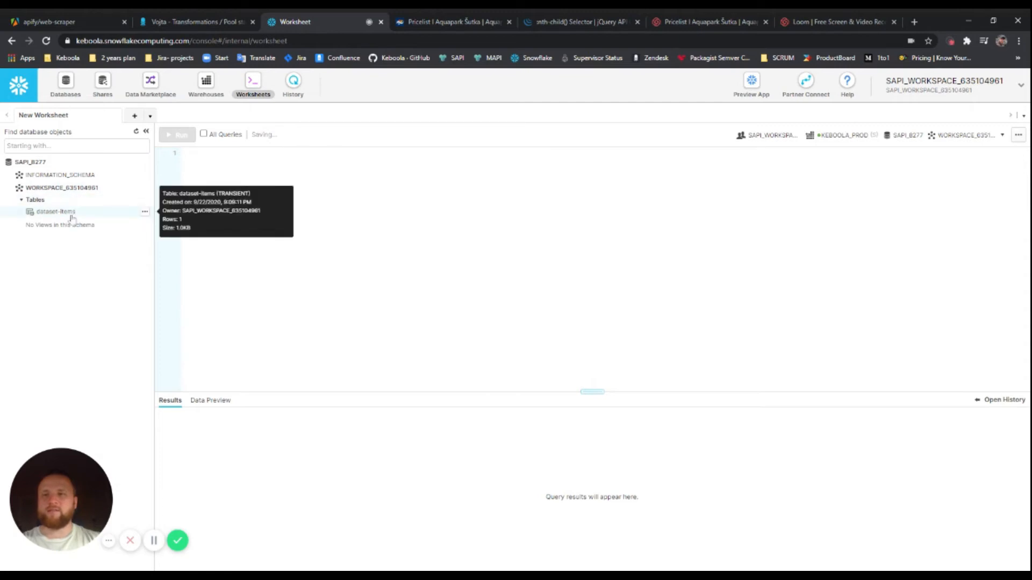
{"action": "left_click", "coordinate": [72, 214]}
{"action": "right_click", "coordinate": [75, 214]}
{"action": "left_click", "coordinate": [106, 223]}
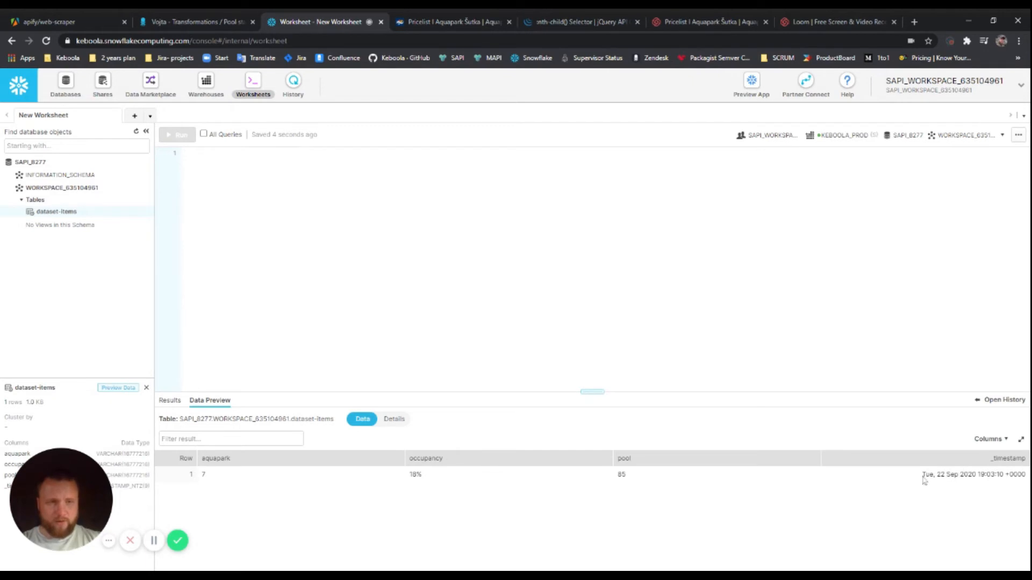
{"action": "left_click_drag", "start_coordinate": [922, 475], "coordinate": [1028, 475]}
{"action": "left_click", "coordinate": [1026, 475]}
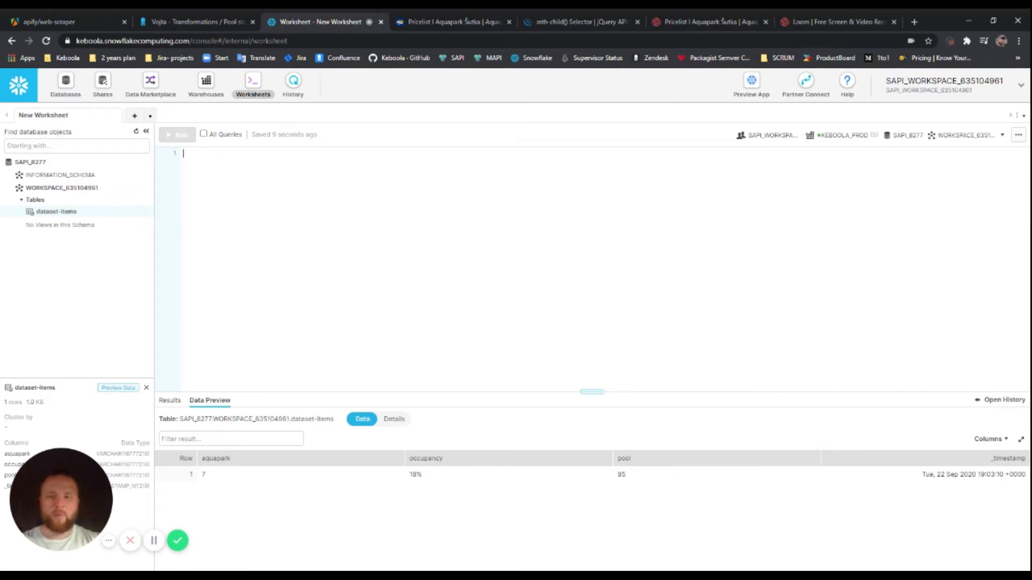
Run SELECT * FROM "dataset-items"; after fixing the table name, then begin ALTER TABLE "dataset-items"
{"action": "type", "text": "SELECT "}
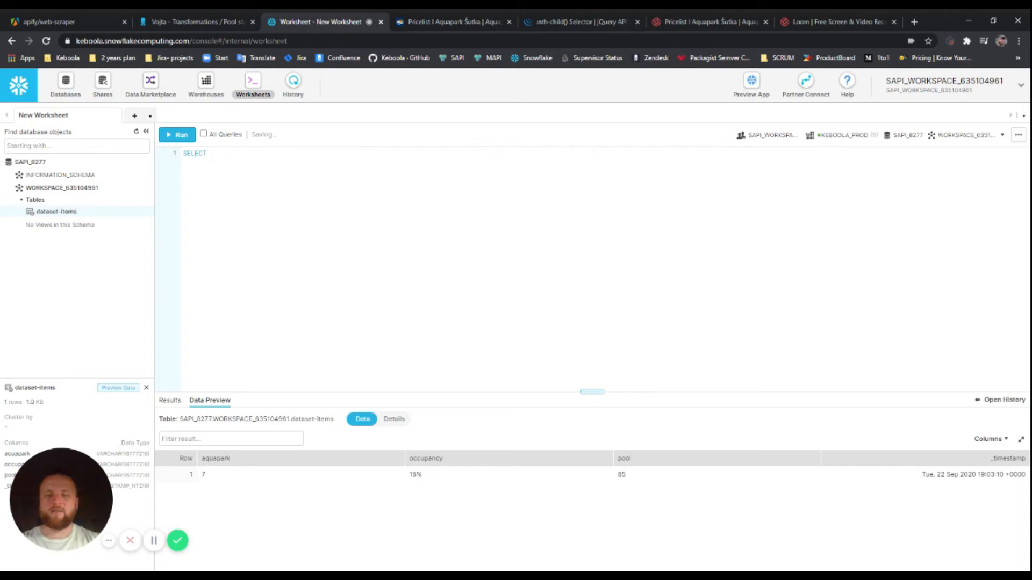
{"action": "type", "text": "* FROM "}
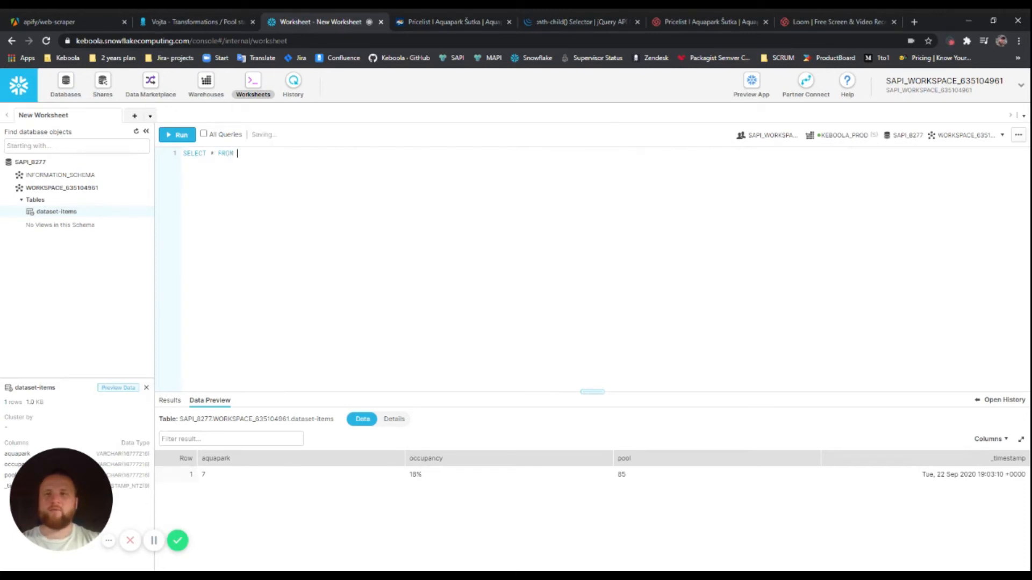
{"action": "type", "text": "\"data-i"}
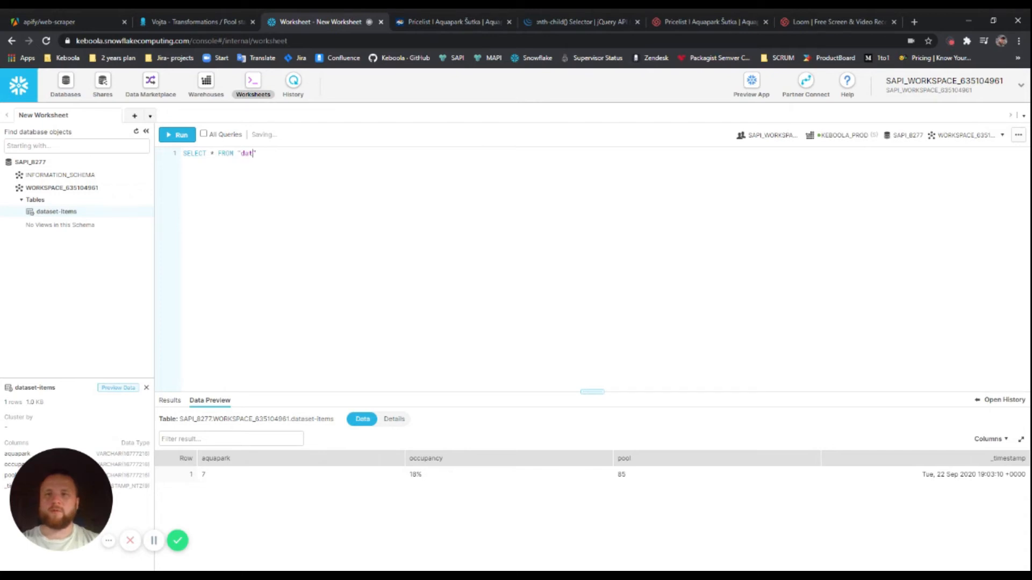
{"action": "type", "text": "tems\";"}
{"action": "key", "text": "ctrl+Return"}
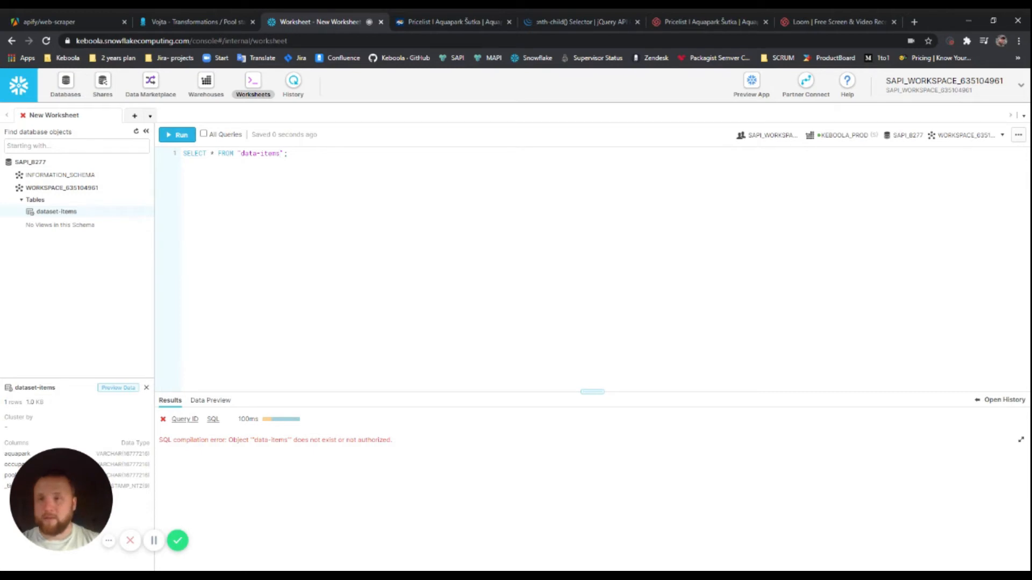
{"action": "key", "text": "Left"}
{"action": "key", "text": "Left"}
{"action": "key", "text": "Left"}
{"action": "key", "text": "Left"}
{"action": "key", "text": "Left"}
{"action": "key", "text": "Left"}
{"action": "type", "text": "set"}
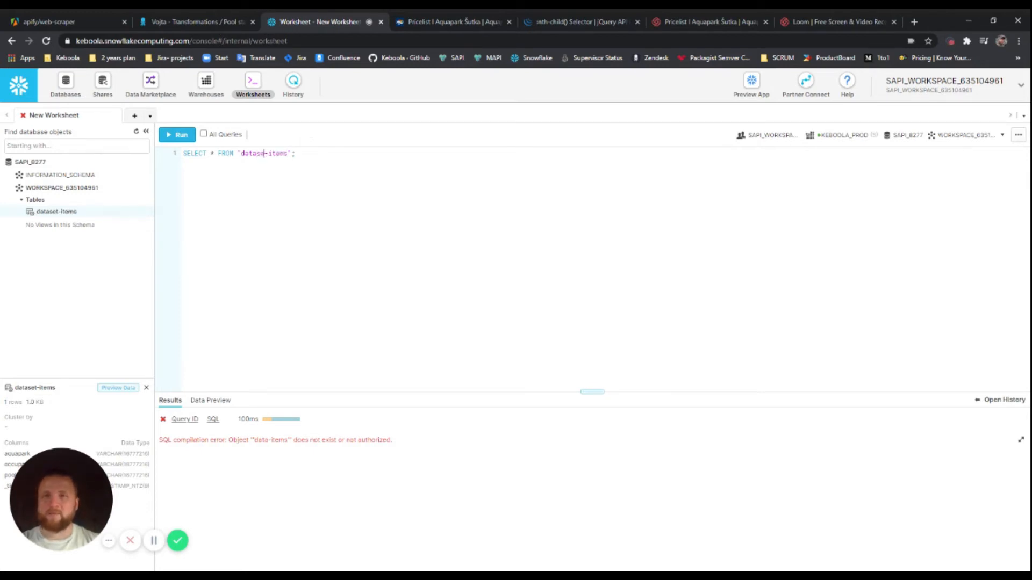
{"action": "key", "text": "ctrl+Return"}
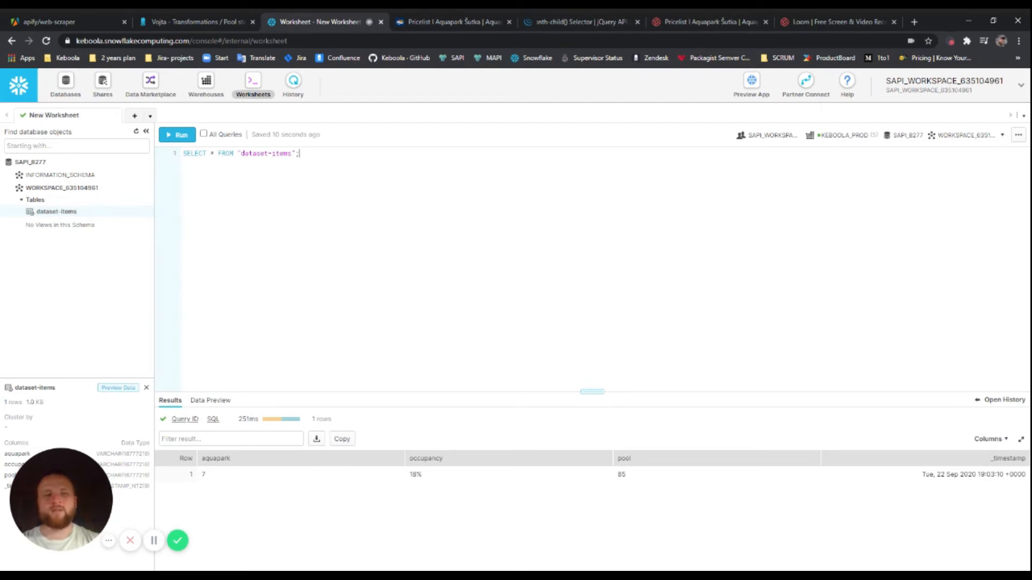
{"action": "key", "text": "Return"}
{"action": "key", "text": "Return"}
{"action": "type", "text": "ALTER "}
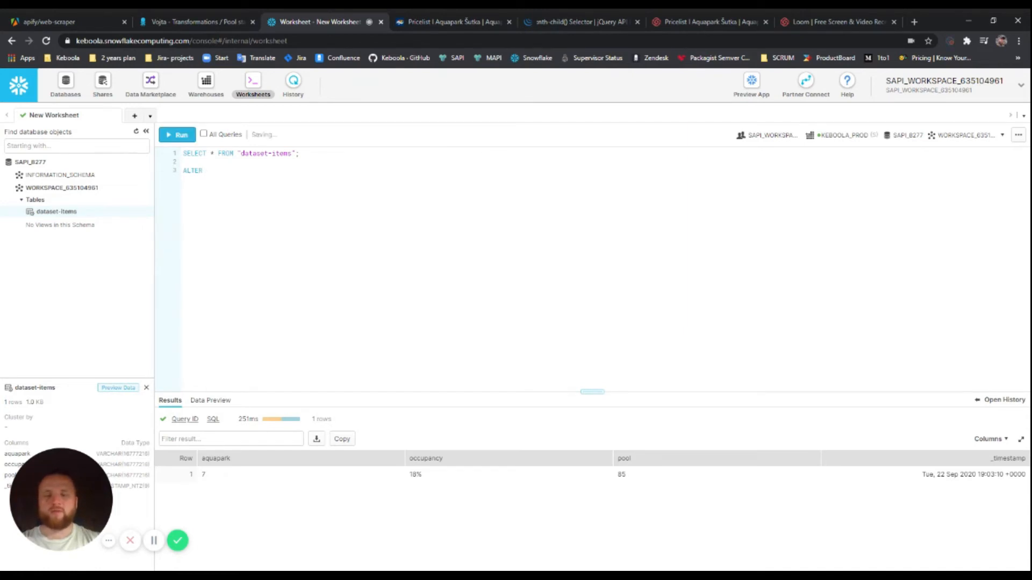
{"action": "type", "text": "TABLE"}
{"action": "type", "text": " \"data"}
{"action": "type", "text": "set-i"}
{"action": "type", "text": "tems"}
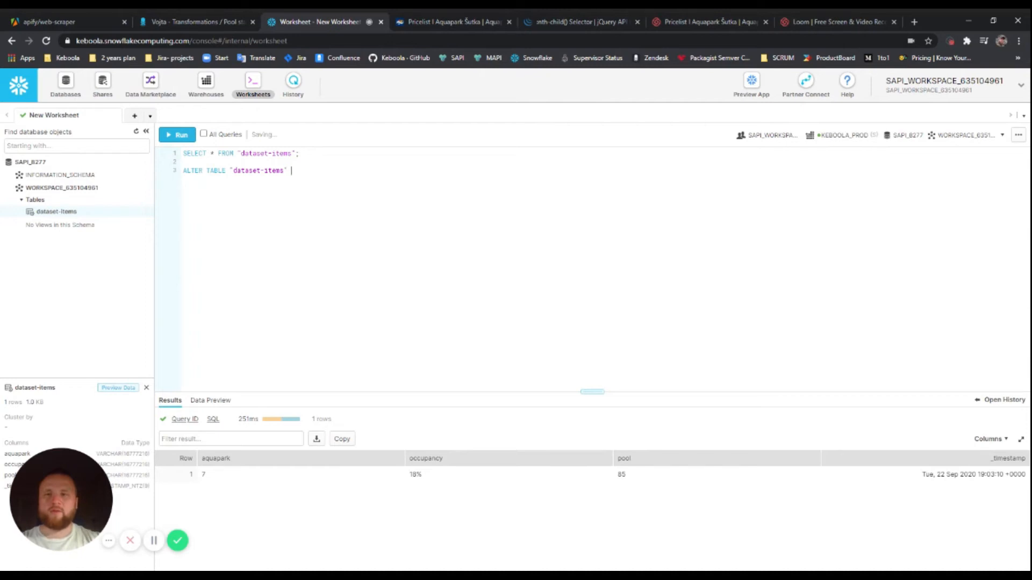
Complete and run ALTER TABLE "dataset-items" RENAME COLUMN "_timestamp" TO "datetime"
{"action": "key", "text": "Return"}
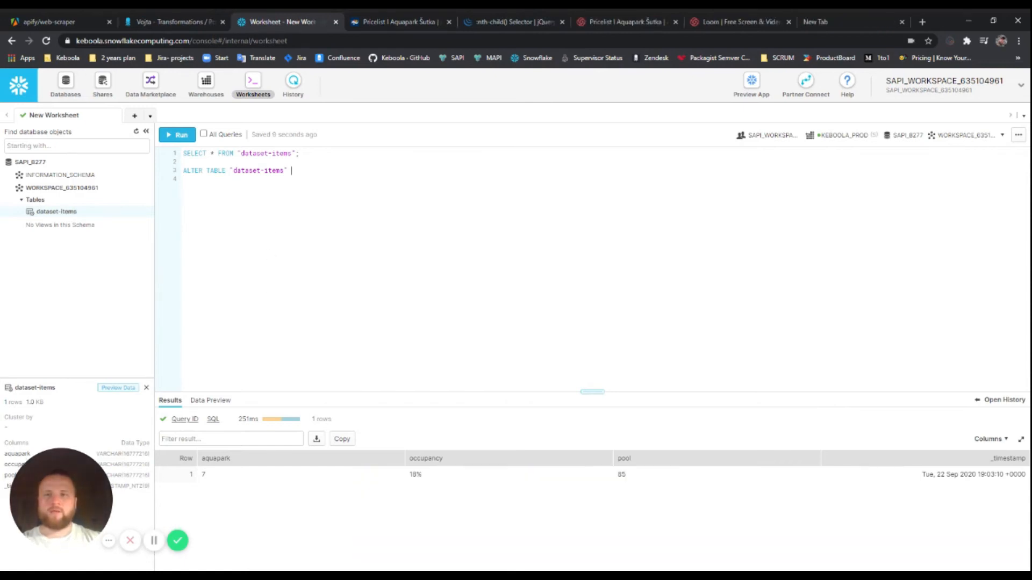
{"action": "key", "text": "Return"}
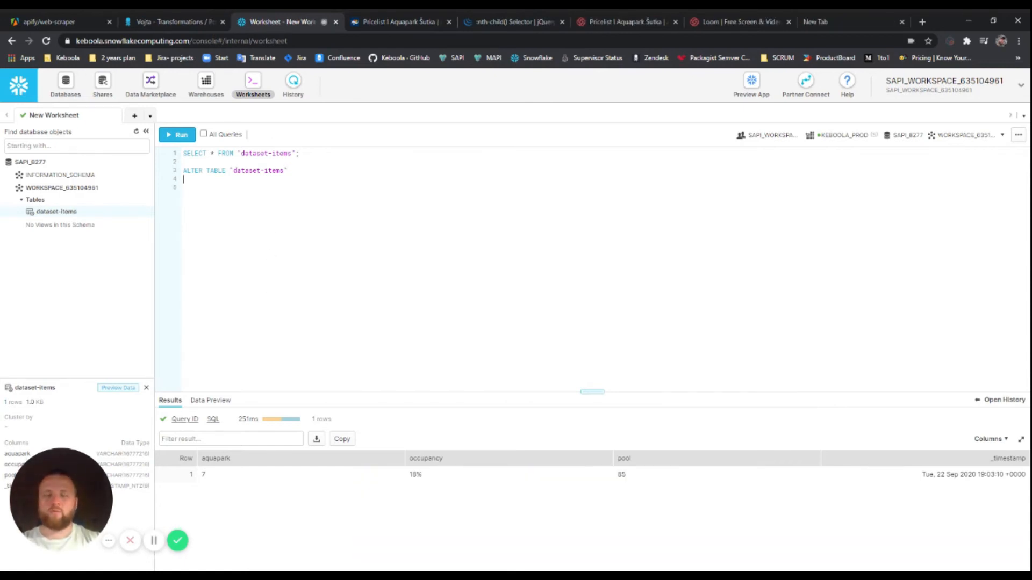
{"action": "type", "text": "RENAME "}
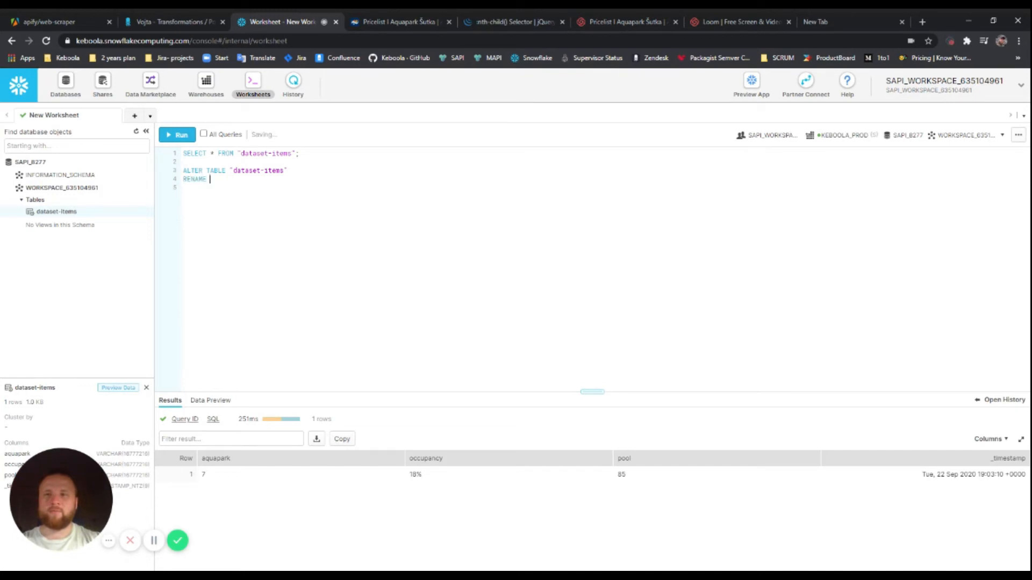
{"action": "type", "text": "COLUMN \"_timestamp\" TO"}
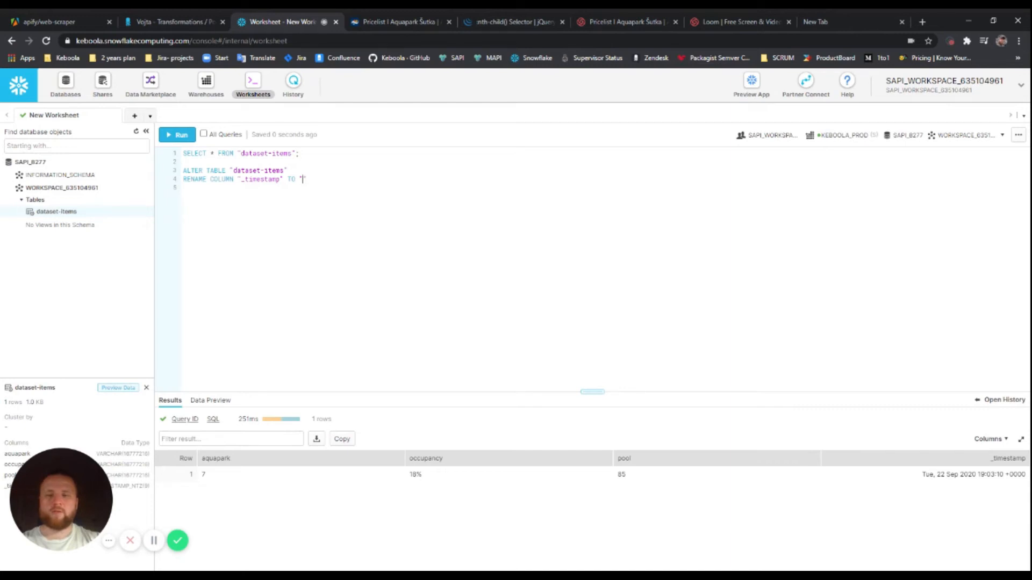
{"action": "type", "text": "date"}
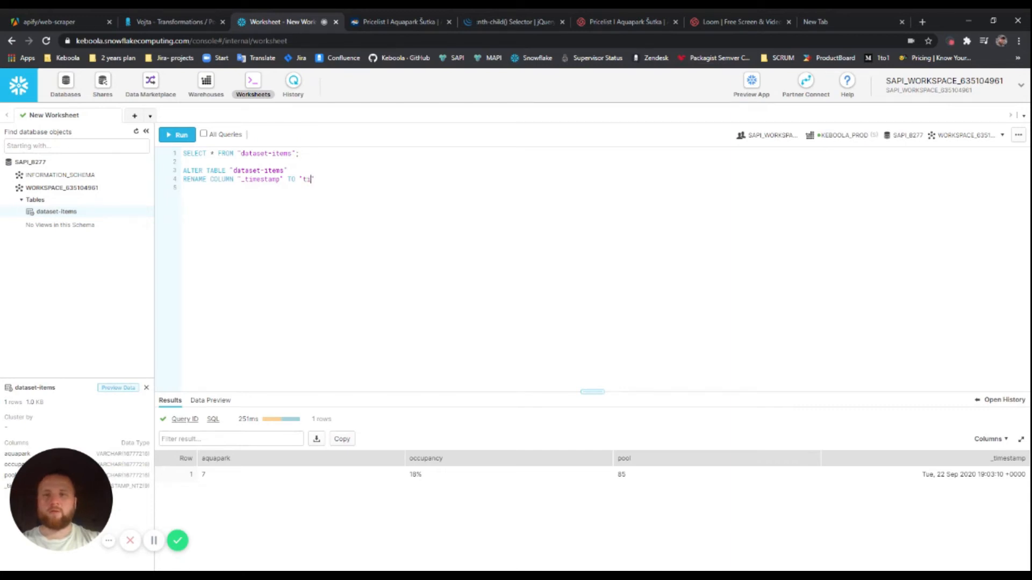
{"action": "type", "text": "time\""}
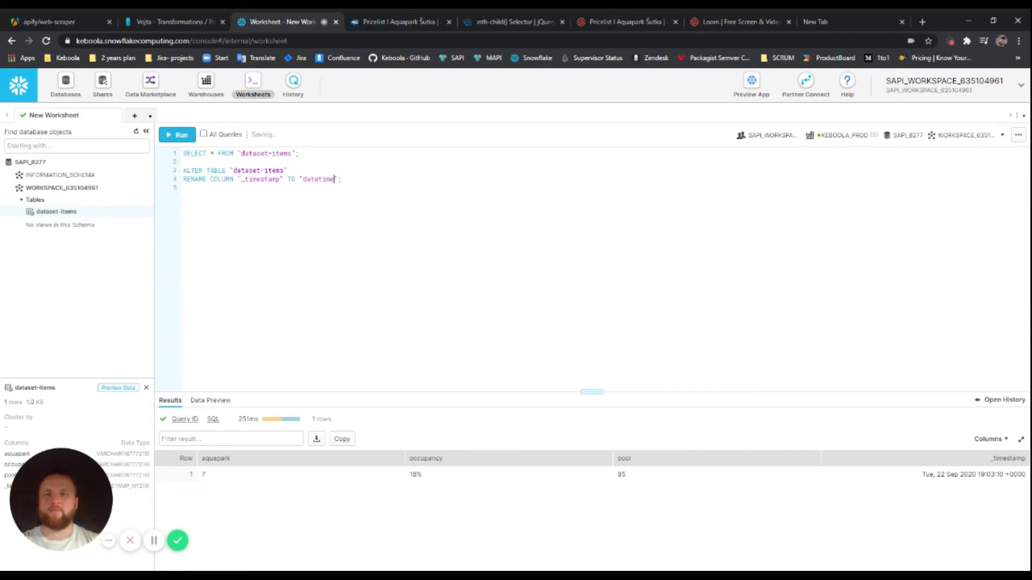
{"action": "key", "text": "ctrl+Return"}
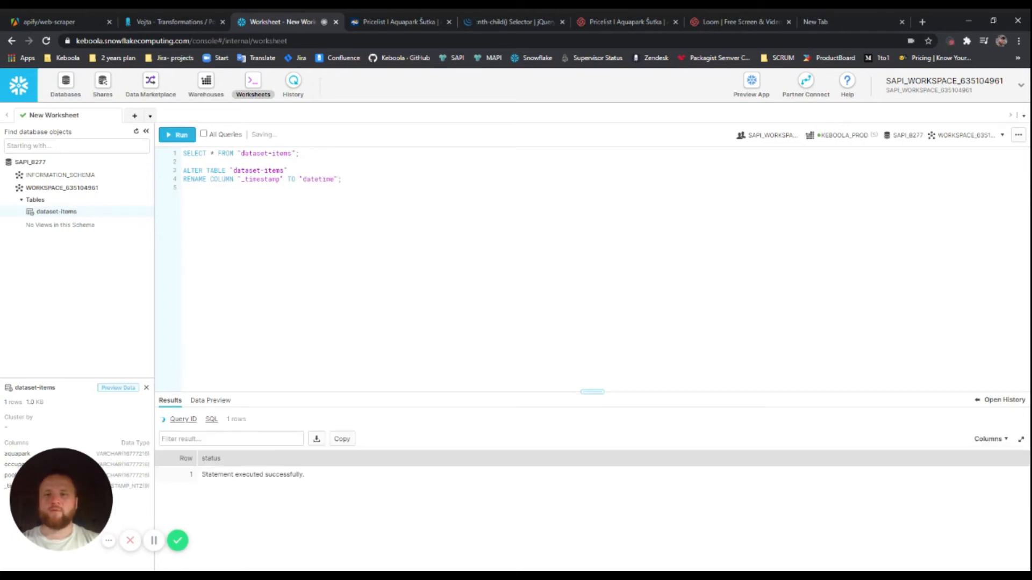
Rerun the SELECT to confirm the datetime column, then select the two-line ALTER TABLE statement
{"action": "key", "text": "Up"}
{"action": "key", "text": "Up"}
{"action": "key", "text": "Up"}
{"action": "key", "text": "Left"}
{"action": "key", "text": "Left"}
{"action": "key", "text": "Left"}
{"action": "key", "text": "ctrl+Return"}
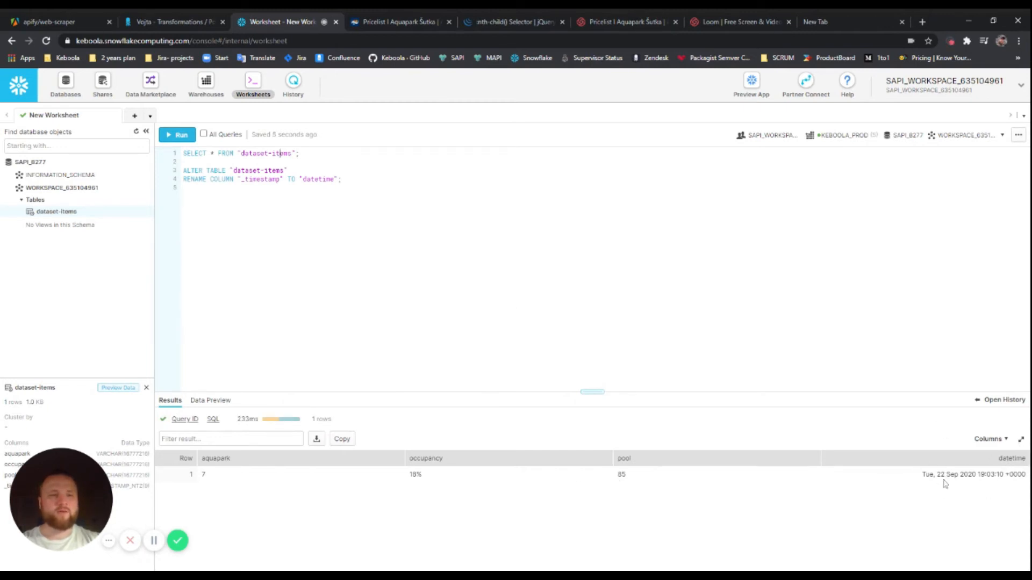
{"action": "left_click_drag", "start_coordinate": [921, 475], "coordinate": [1026, 475]}
{"action": "left_click", "coordinate": [391, 217]}
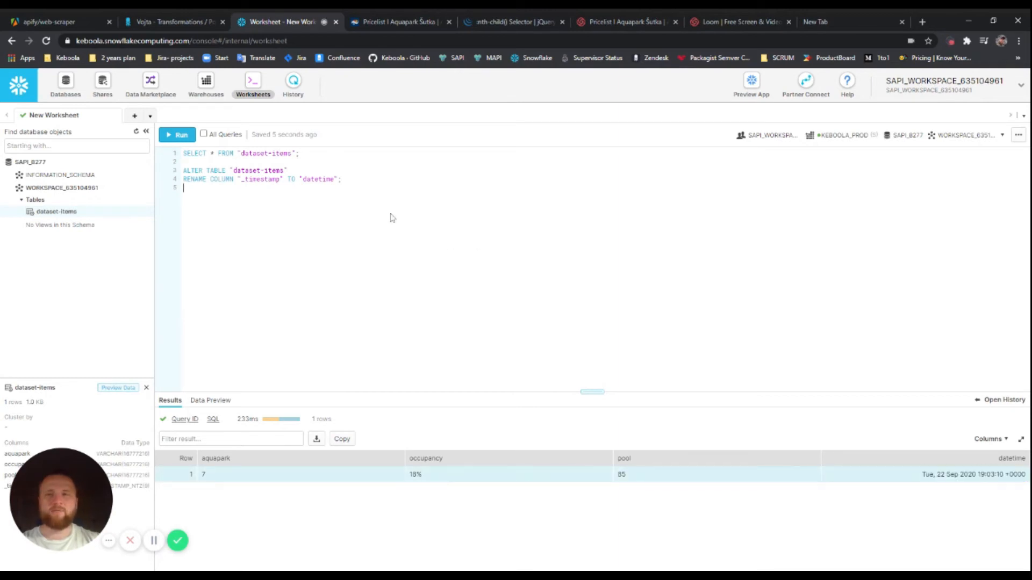
{"action": "left_click", "coordinate": [346, 180]}
{"action": "left_click_drag", "start_coordinate": [342, 179], "coordinate": [181, 173]}
{"action": "left_click", "coordinate": [292, 171]}
{"action": "left_click_drag", "start_coordinate": [342, 179], "coordinate": [182, 172]}
{"action": "key", "text": "ctrl+c"}
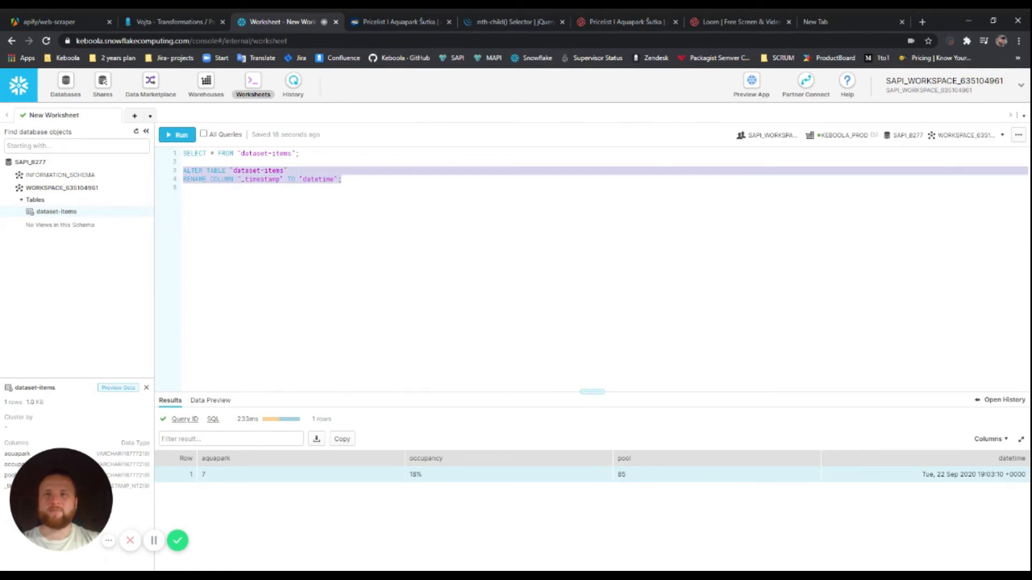
Replace the transformation's sample query with the copied ALTER TABLE column-rename statement
{"action": "left_click", "coordinate": [173, 21]}
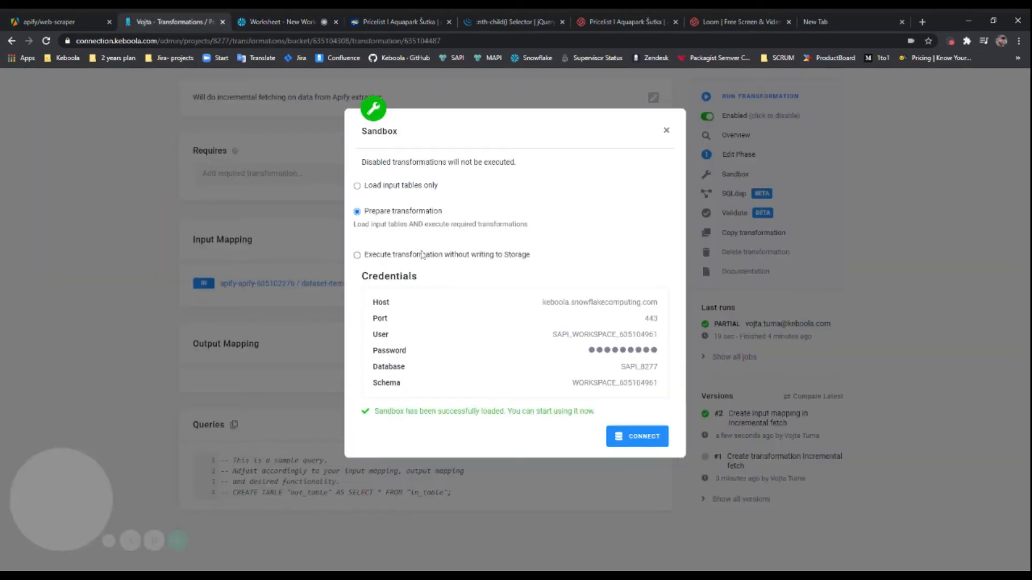
{"action": "left_click", "coordinate": [667, 130]}
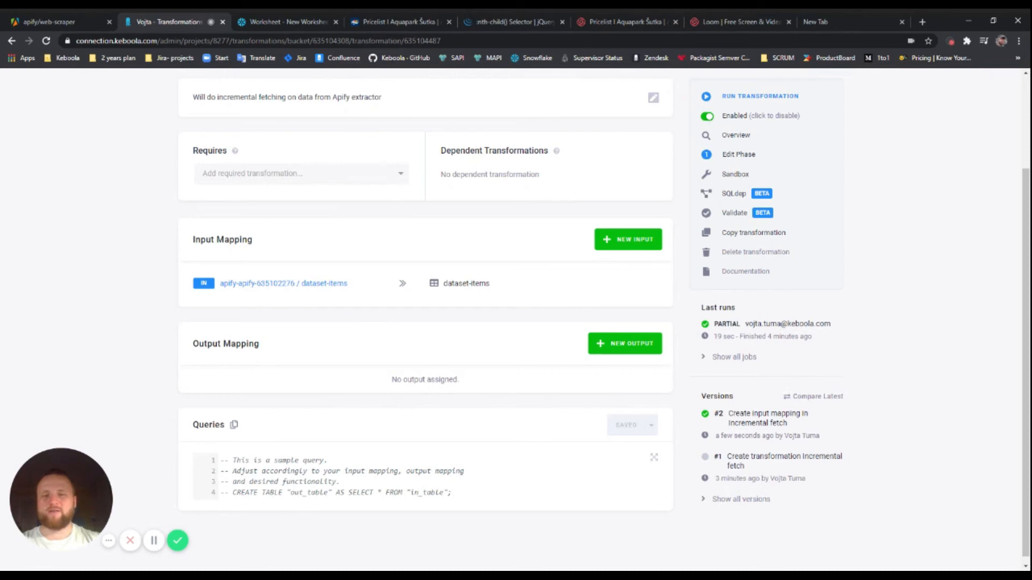
{"action": "left_click_drag", "start_coordinate": [452, 493], "coordinate": [210, 461]}
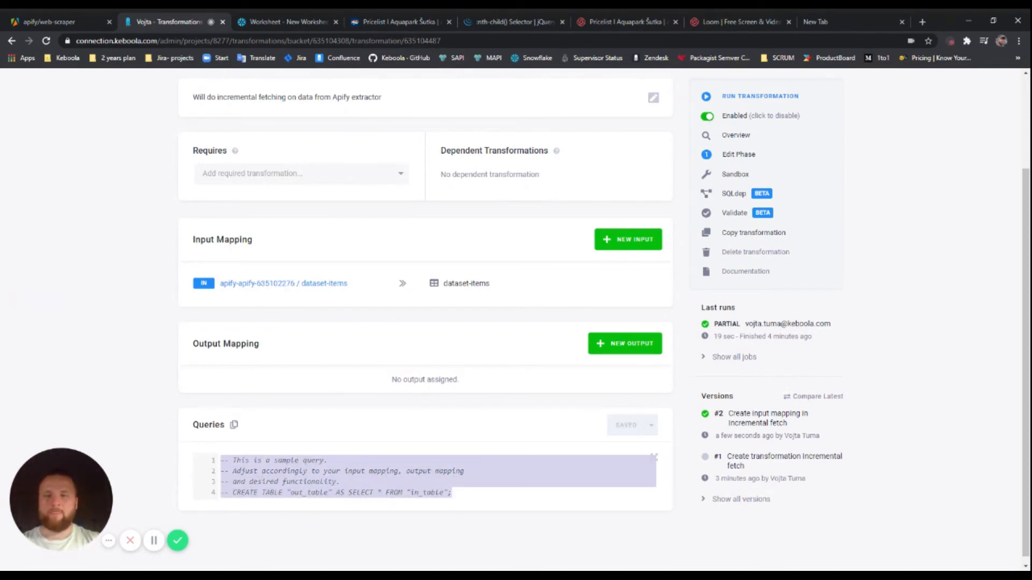
{"action": "left_click", "coordinate": [290, 22]}
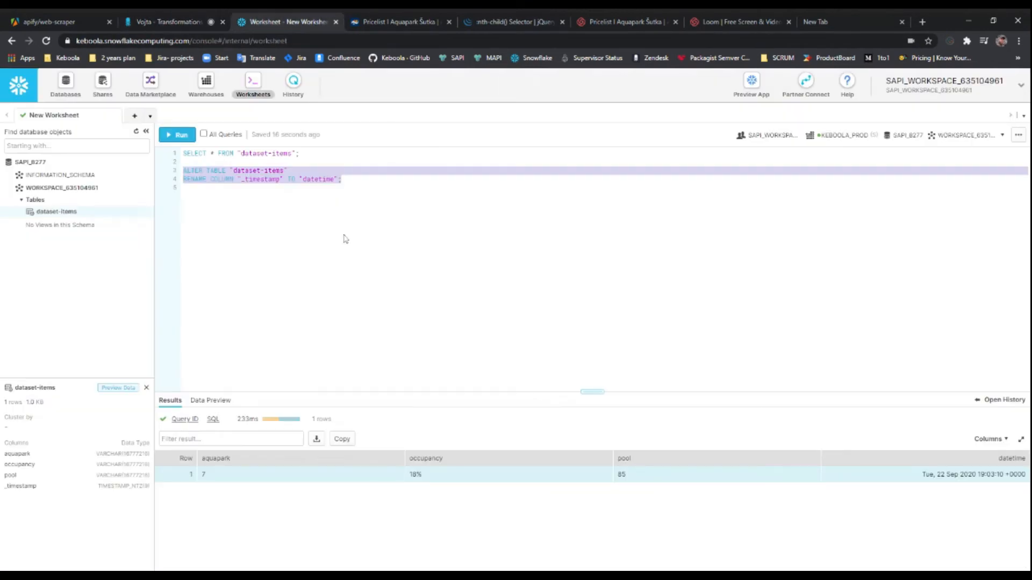
{"action": "left_click", "coordinate": [334, 179]}
{"action": "left_click_drag", "start_coordinate": [343, 180], "coordinate": [310, 179]}
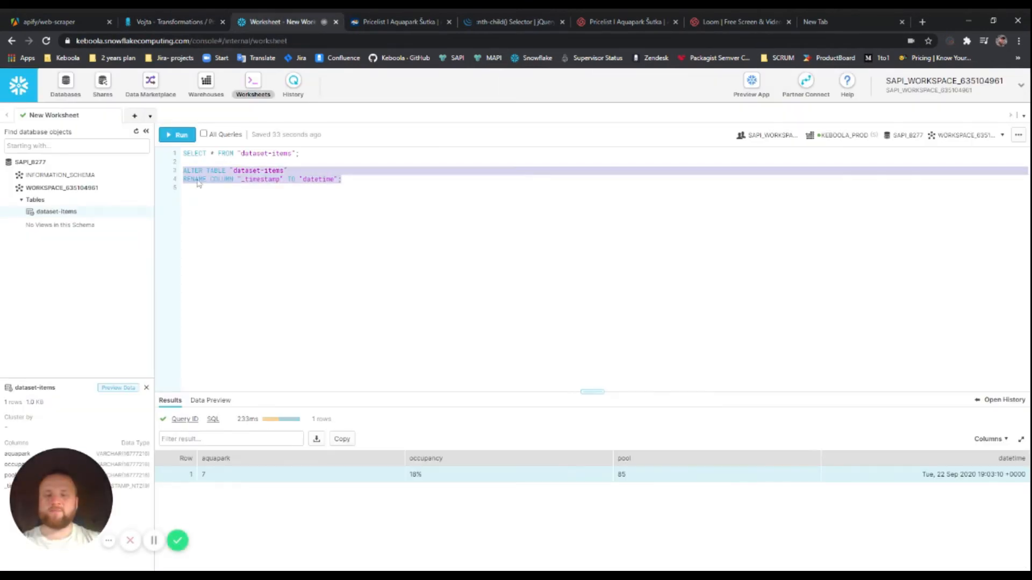
{"action": "left_click", "coordinate": [173, 26]}
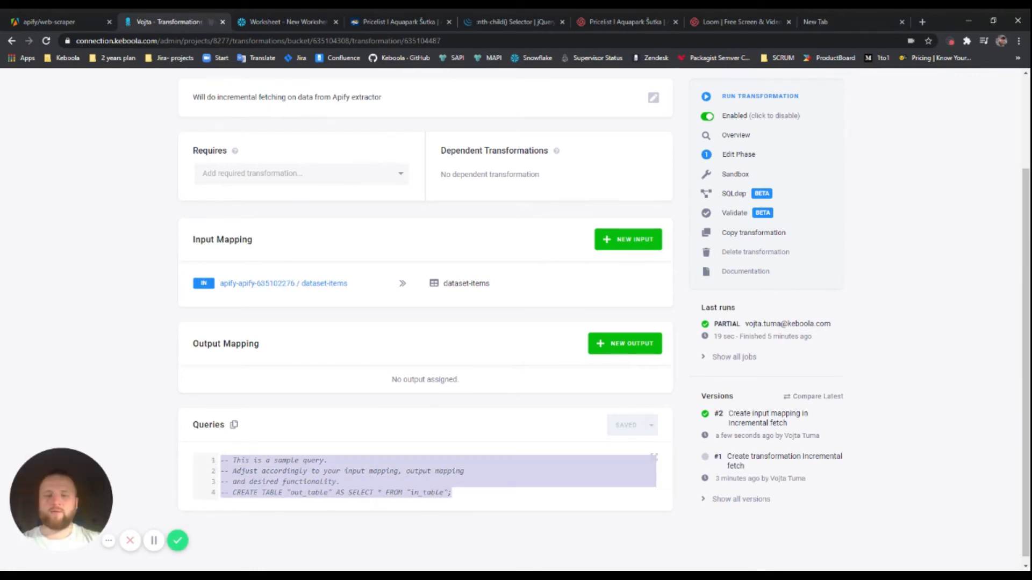
{"action": "key", "text": "ctrl+v"}
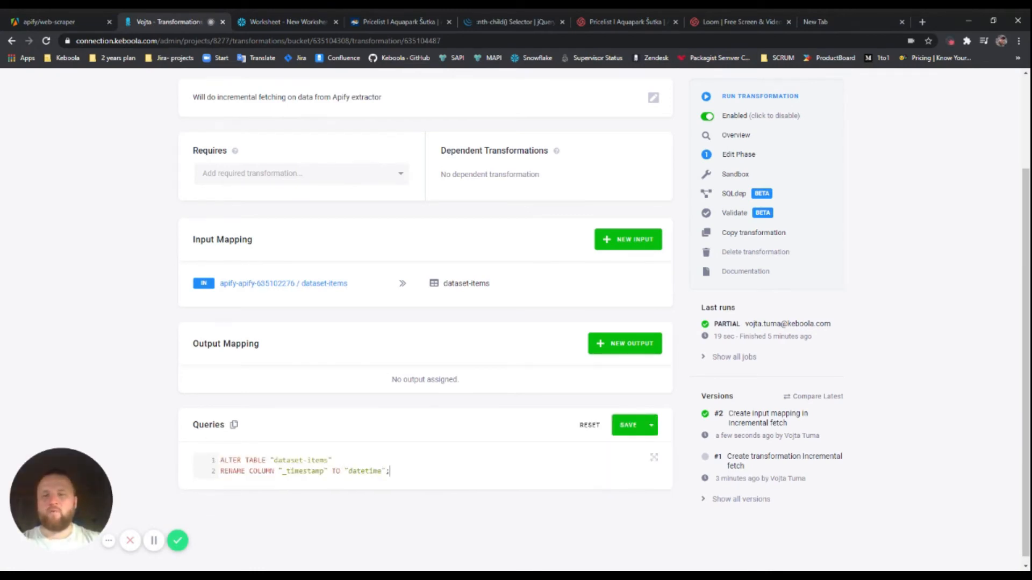
{"action": "double_click", "coordinate": [303, 471]}
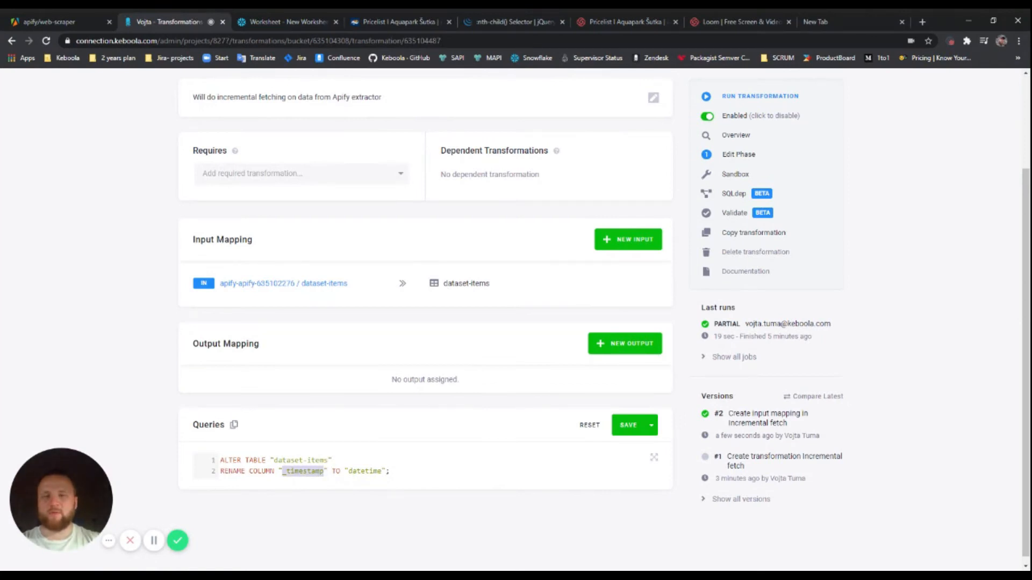
{"action": "left_click", "coordinate": [419, 470]}
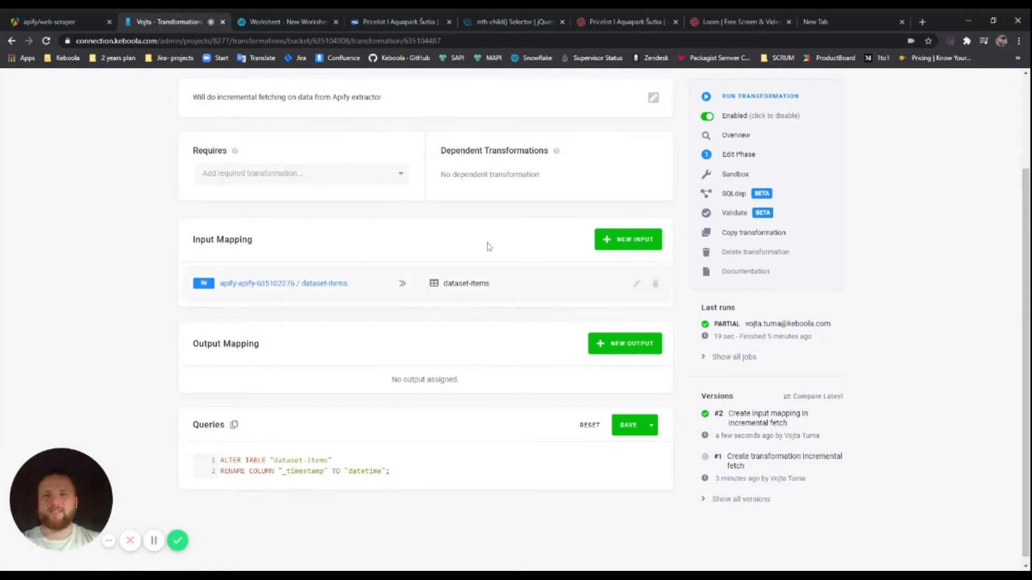
Check the input mapping settings without changes and save the queries as version #3
{"action": "left_click", "coordinate": [636, 284]}
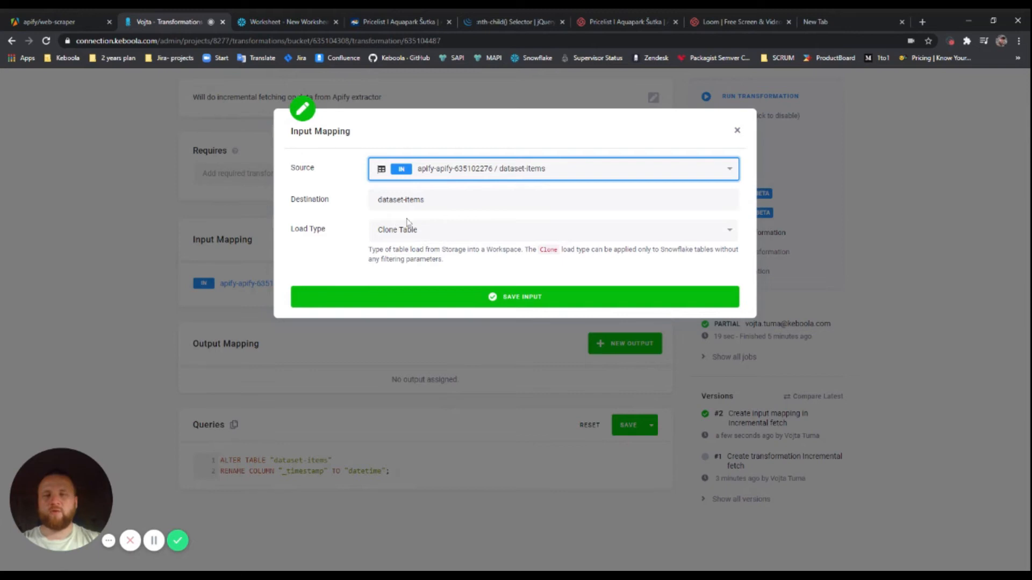
{"action": "left_click", "coordinate": [738, 132]}
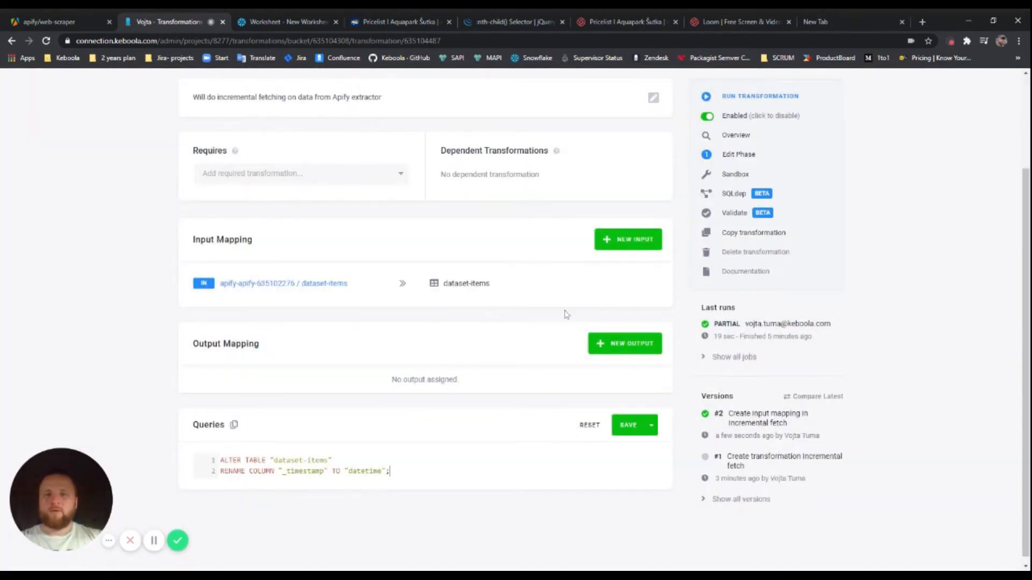
{"action": "left_click", "coordinate": [629, 427]}
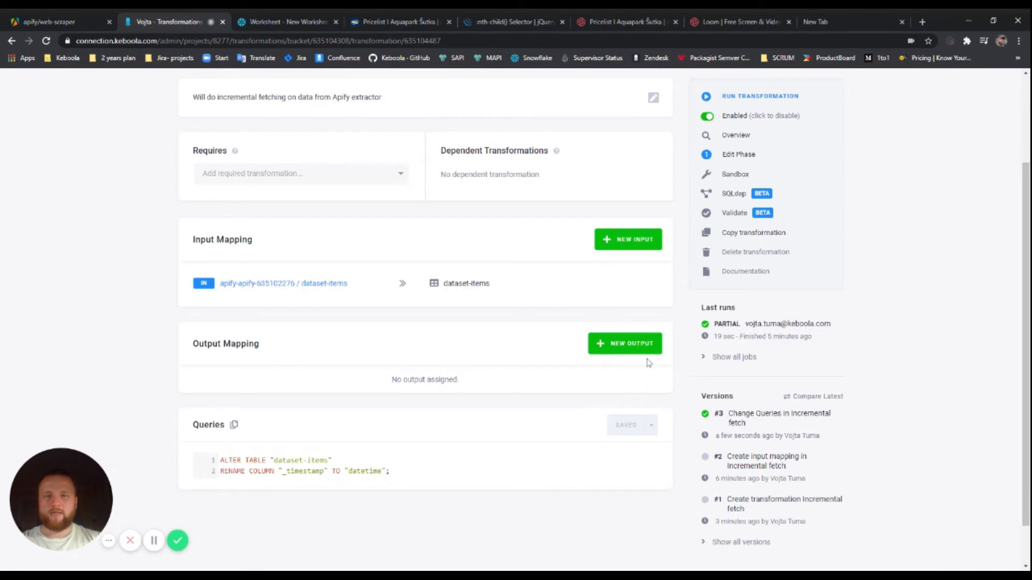
Draft a new output mapping with dataset-items as source, then return to Snowflake
{"action": "left_click", "coordinate": [626, 347]}
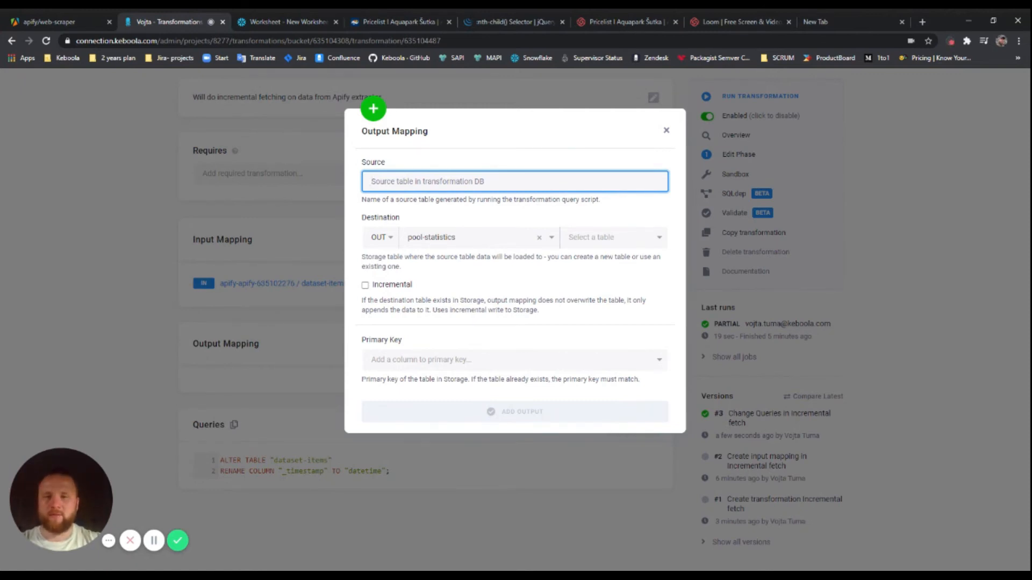
{"action": "type", "text": "dataset-i"}
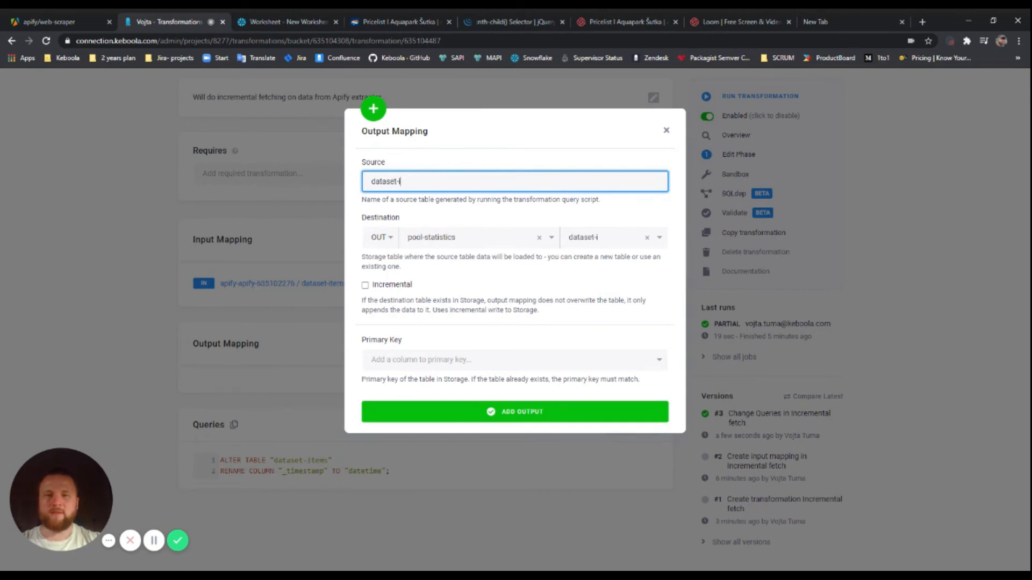
{"action": "type", "text": "tems"}
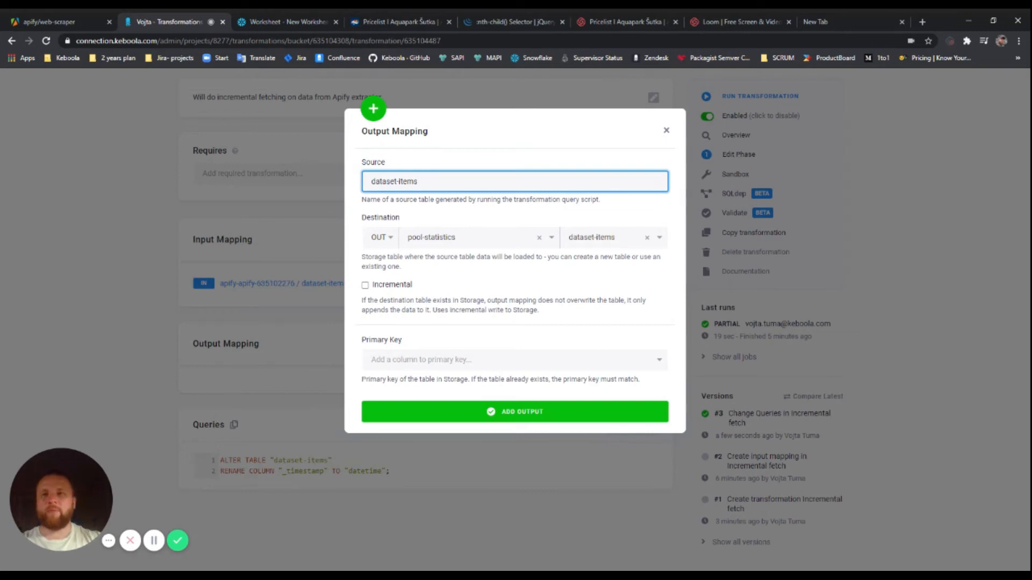
{"action": "left_click", "coordinate": [306, 26]}
Start a RENAME TABLE line below the rename statement, then delete it
{"action": "left_click", "coordinate": [322, 162]}
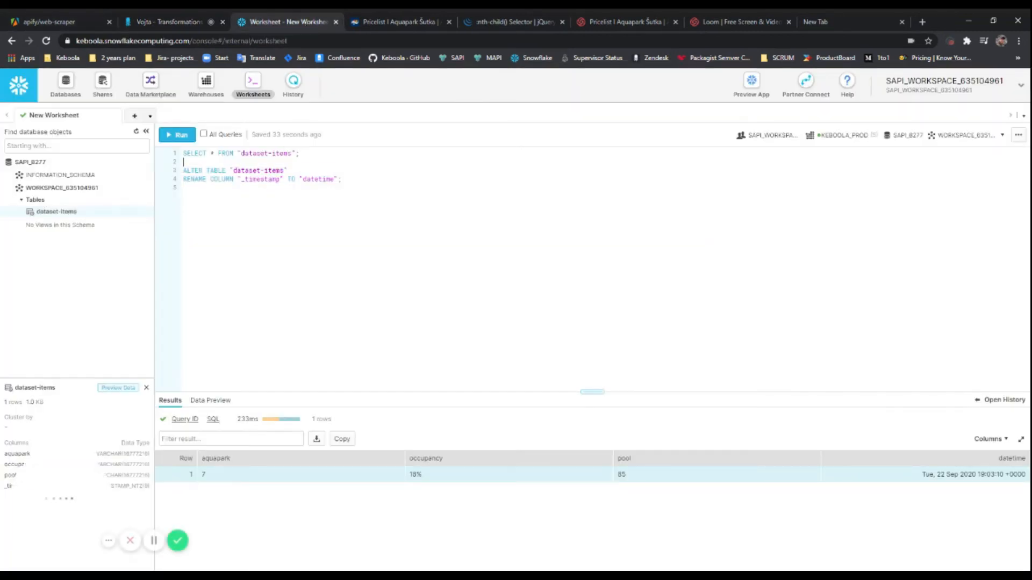
{"action": "left_click", "coordinate": [341, 180]}
{"action": "key", "text": "Return"}
{"action": "key", "text": "Return"}
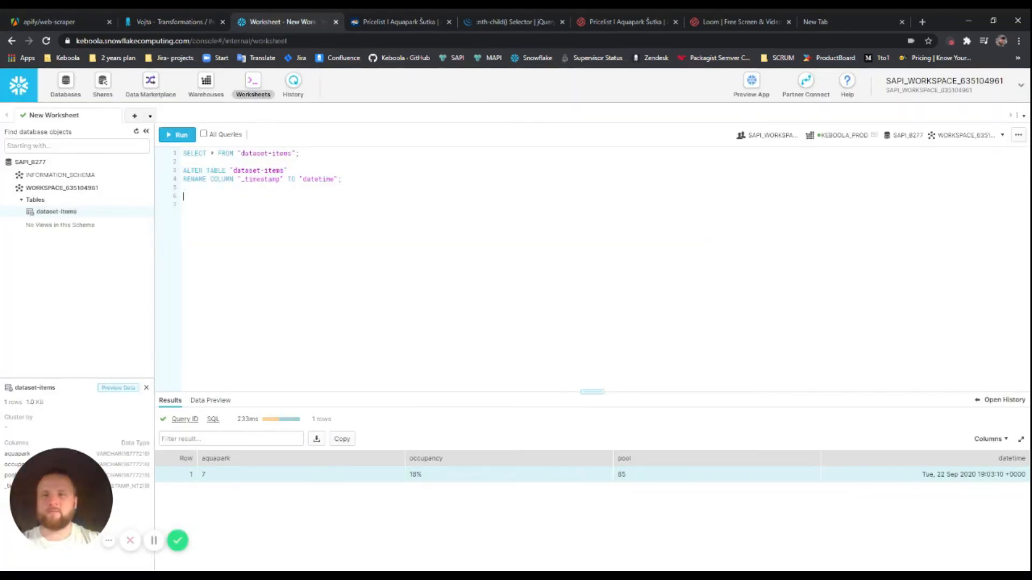
{"action": "type", "text": "RE"}
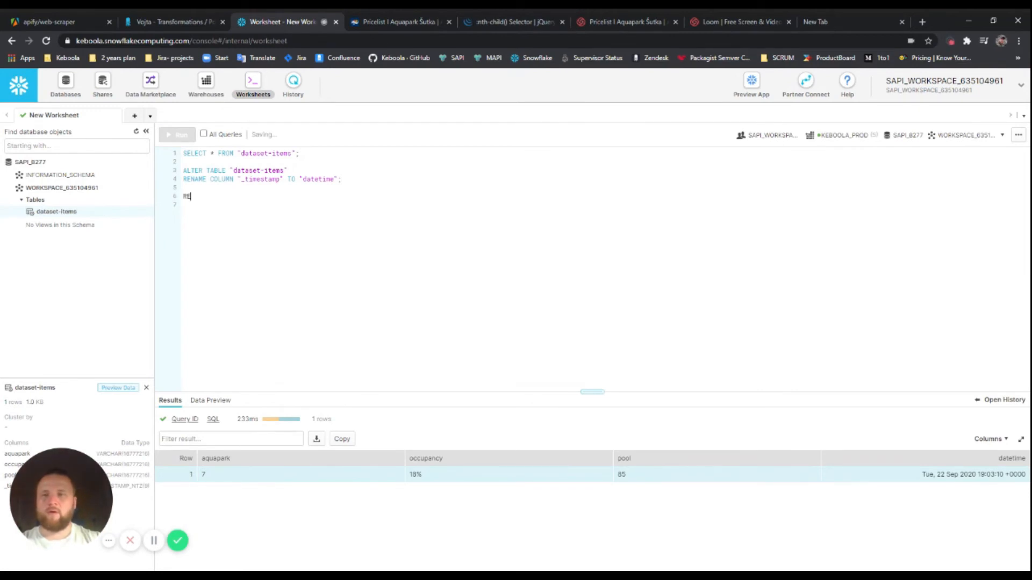
{"action": "type", "text": "NAME TABLE \"dates"}
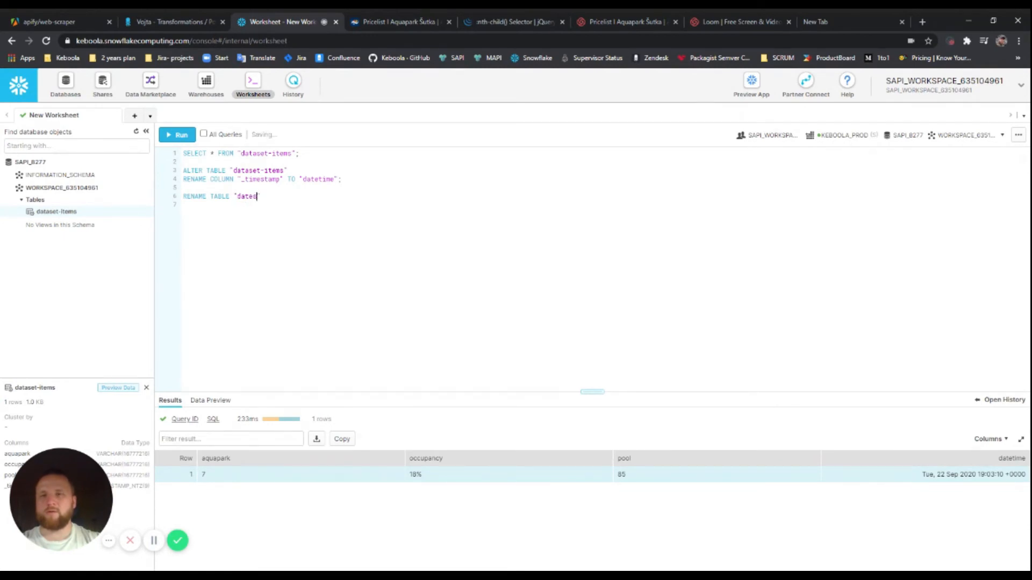
{"action": "key", "text": "BackSpace"}
{"action": "type", "text": "aset-o"}
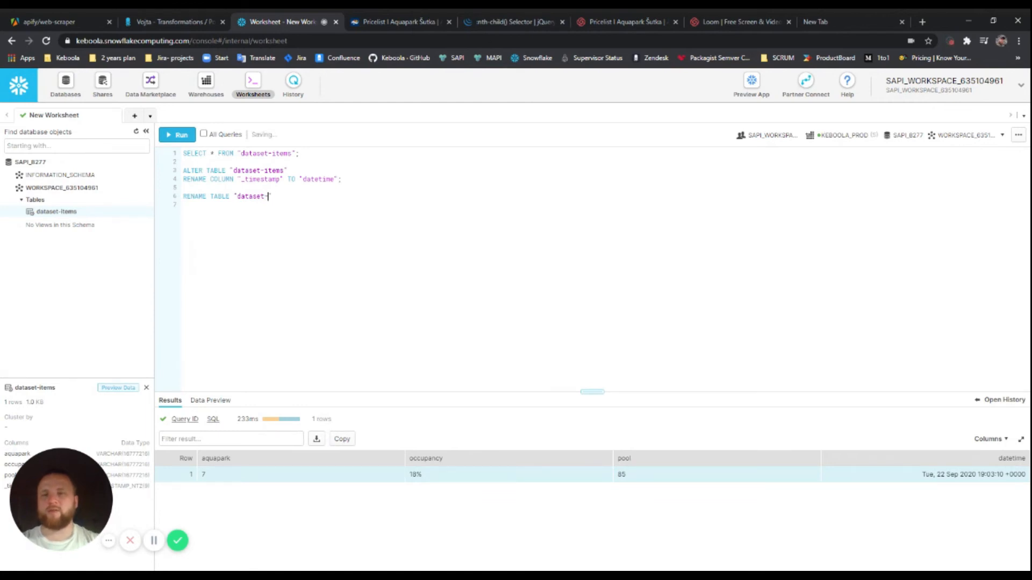
{"action": "key", "text": "End"}
{"action": "key", "text": "shift+Home"}
{"action": "key", "text": "BackSpace"}
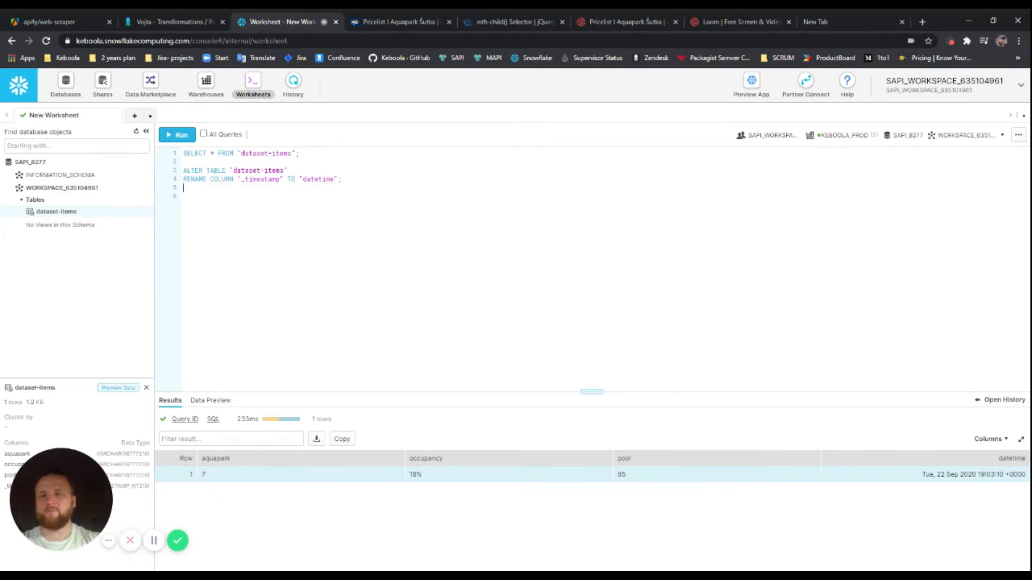
Run CREATE TABLE "data-incremental" AS SELECT * FROM "dataset-items"; and copy the query
{"action": "type", "text": "CREATE "}
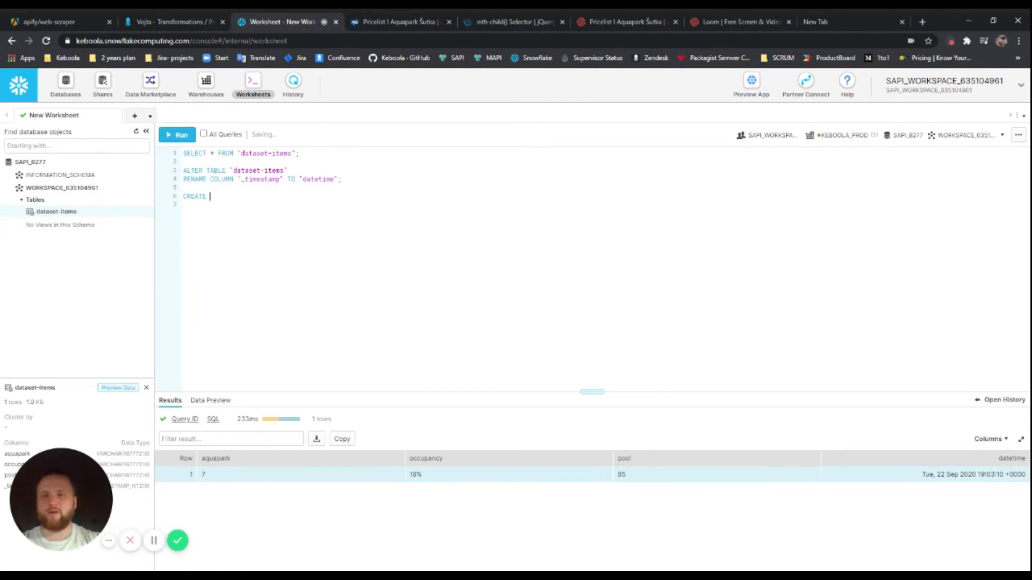
{"action": "type", "text": "TABLE \"\"data"}
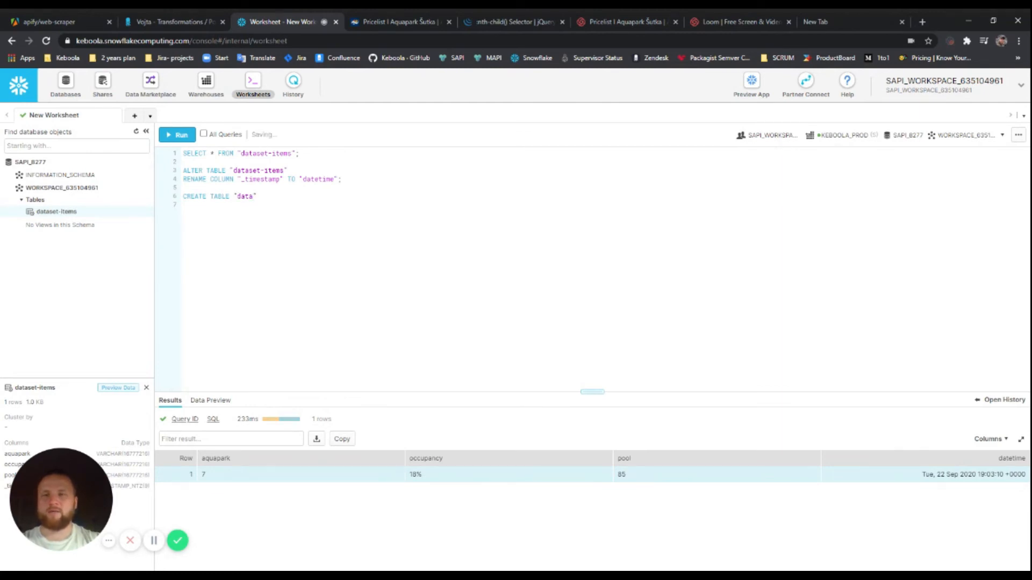
{"action": "type", "text": "-incremental"}
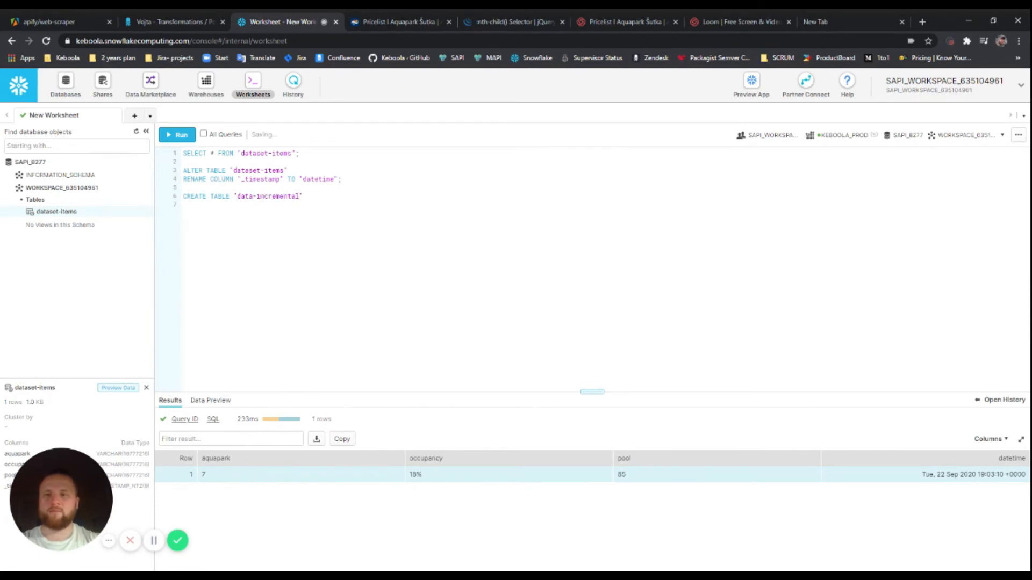
{"action": "type", "text": " ASSELECT \""}
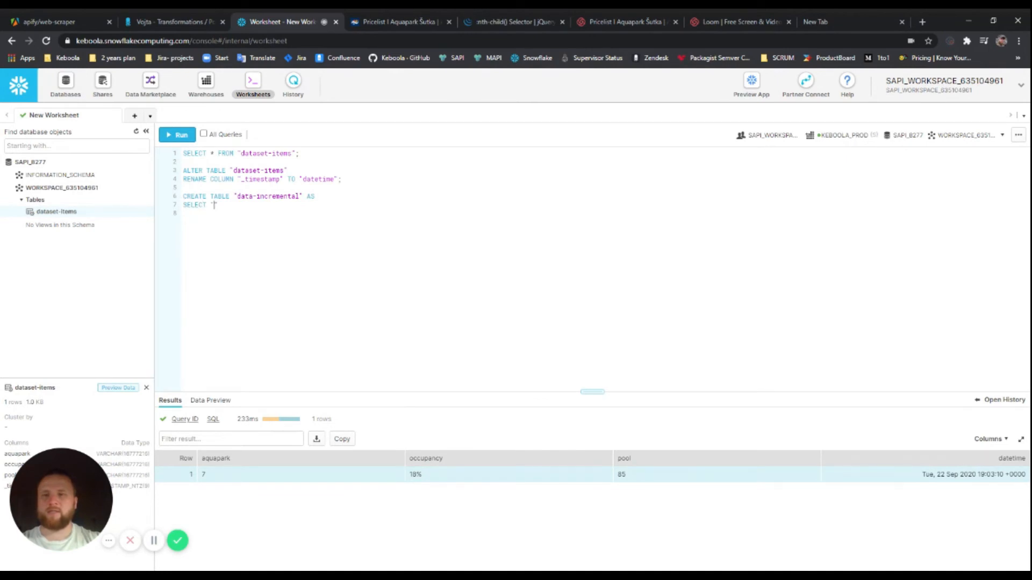
{"action": "key", "text": "BackSpace"}
{"action": "type", "text": "* FROM \"dataset-imtes"}
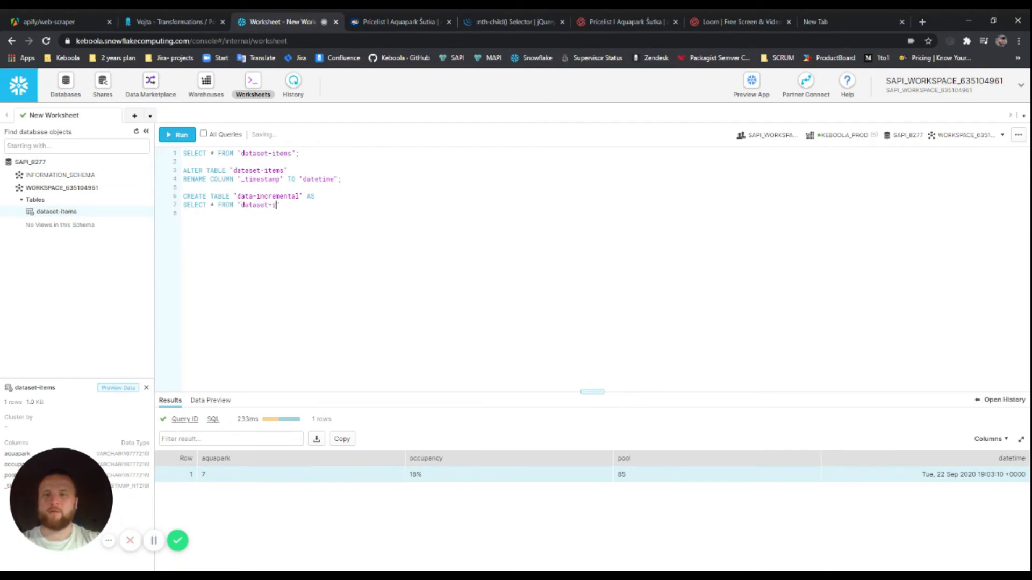
{"action": "key", "text": "BackSpace"}
{"action": "key", "text": "BackSpace"}
{"action": "key", "text": "BackSpace"}
{"action": "key", "text": "BackSpace"}
{"action": "key", "text": "BackSpace"}
{"action": "type", "text": "tems\";"}
{"action": "key", "text": "ctrl+Return"}
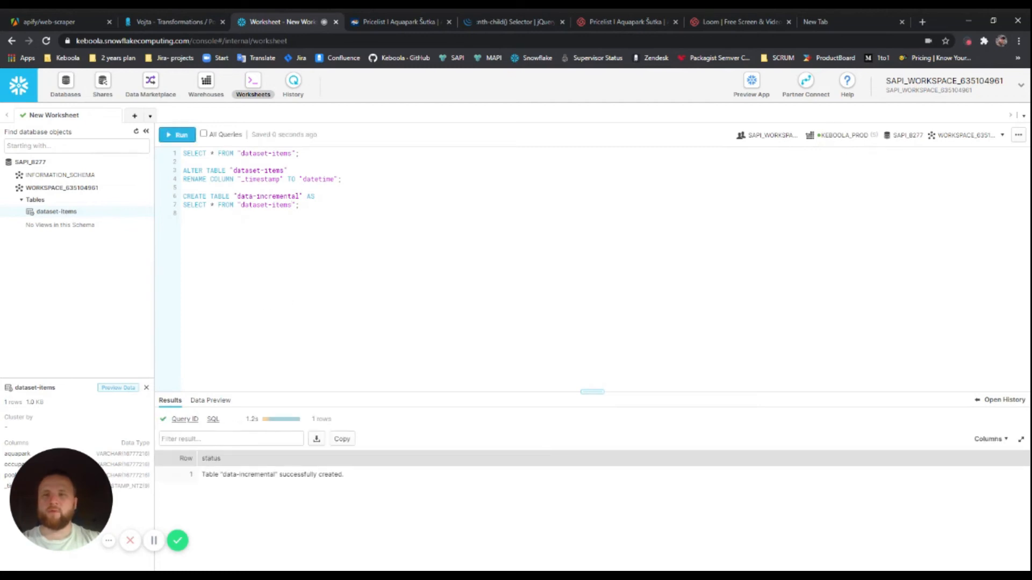
{"action": "key", "text": "shift+Up"}
{"action": "key", "text": "shift+Home"}
{"action": "key", "text": "ctrl+c"}
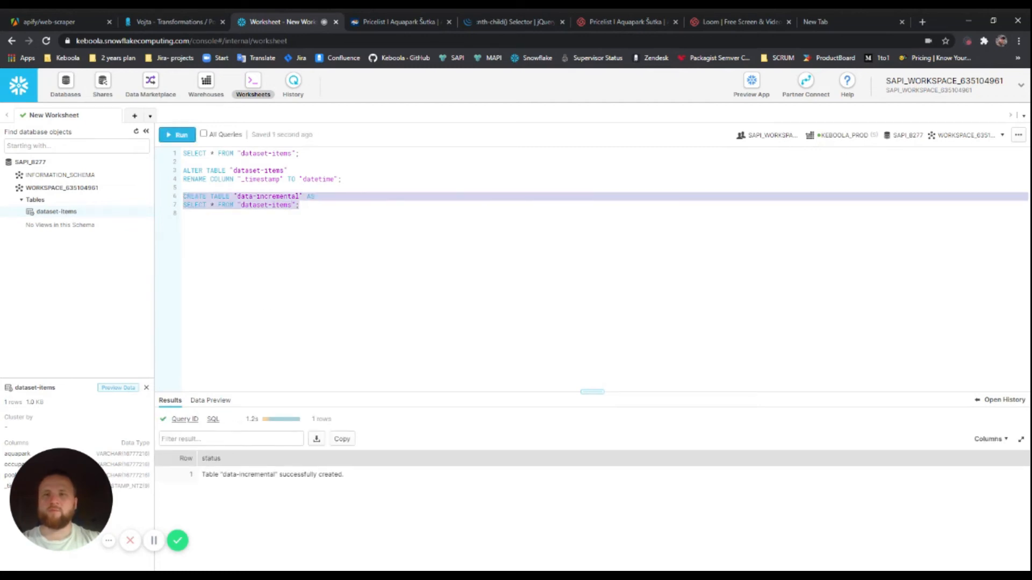
{"action": "left_click", "coordinate": [180, 21]}
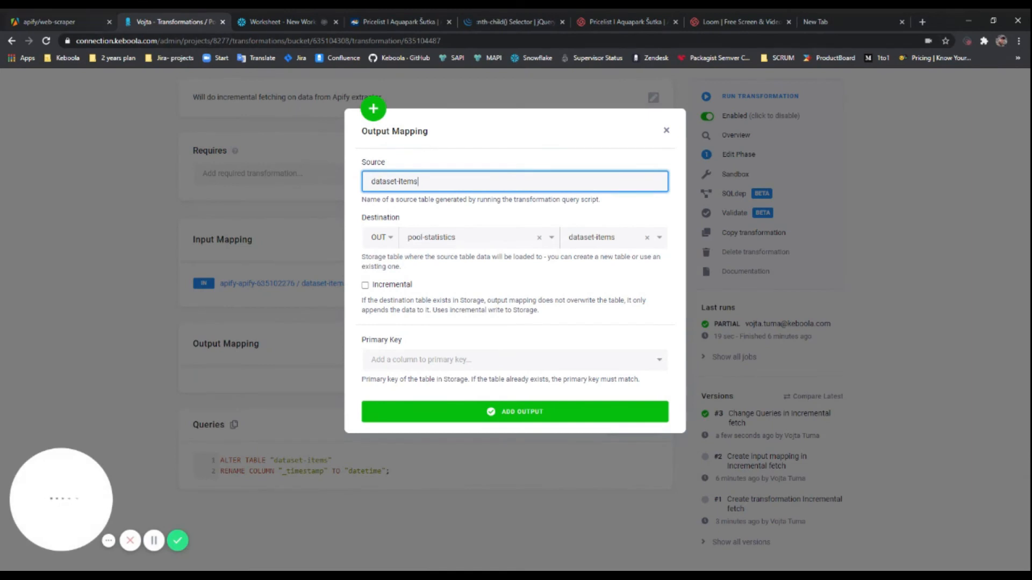
Add the CREATE TABLE "data-incremental" query to the transformation and save it as version #4
{"action": "left_click", "coordinate": [666, 130]}
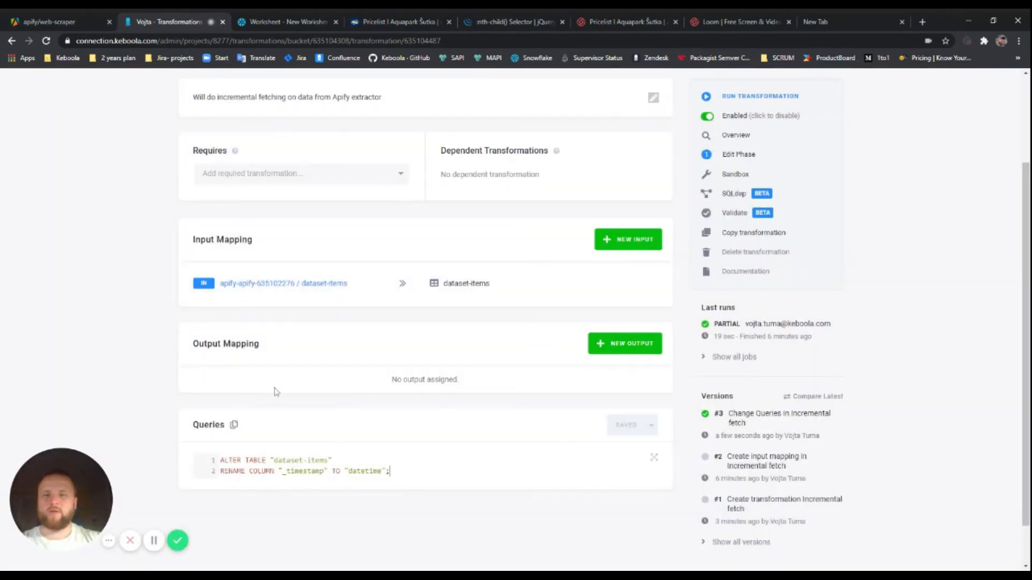
{"action": "key", "text": "Return"}
{"action": "key", "text": "Return"}
{"action": "key", "text": "ctrl+v"}
{"action": "scroll", "coordinate": [383, 475], "scroll_direction": "down", "scroll_amount": 2}
{"action": "left_click_drag", "start_coordinate": [345, 454], "coordinate": [219, 411]}
{"action": "left_click", "coordinate": [414, 432]}
{"action": "left_click", "coordinate": [623, 375]}
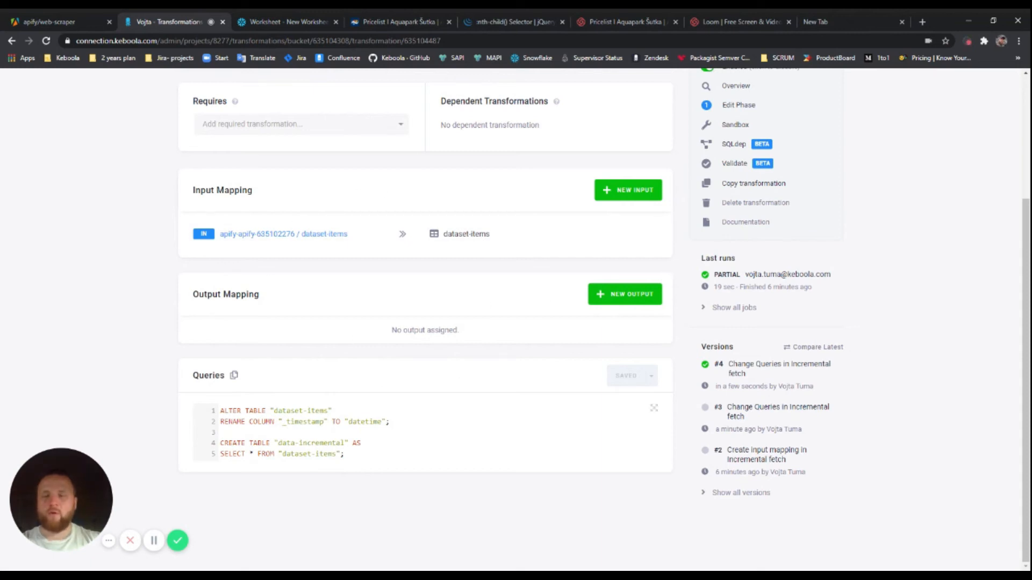
{"action": "left_click_drag", "start_coordinate": [285, 443], "coordinate": [340, 442]}
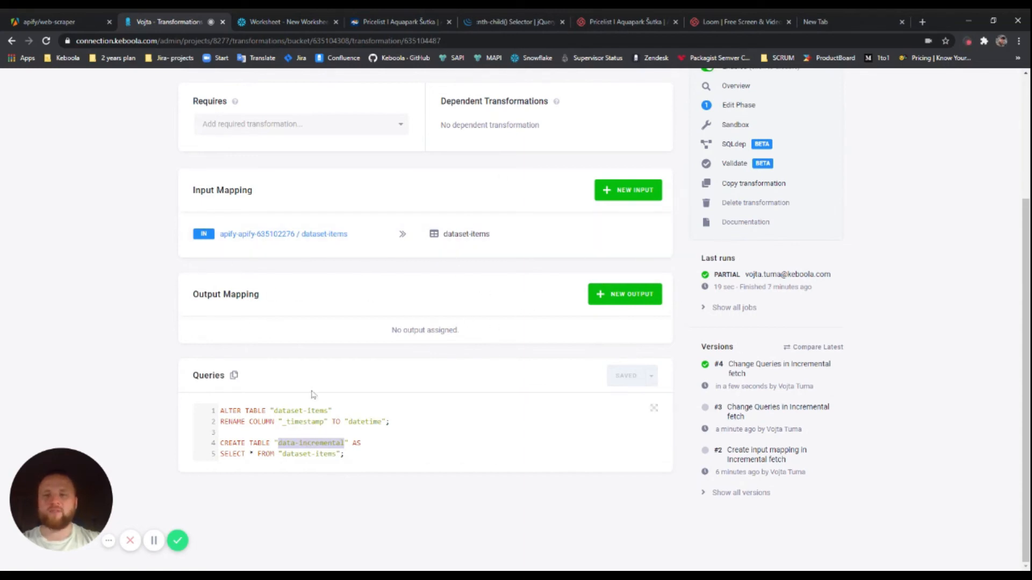
Map data-incremental into the pool-statistics bucket as an incremental output
{"action": "left_click", "coordinate": [605, 295]}
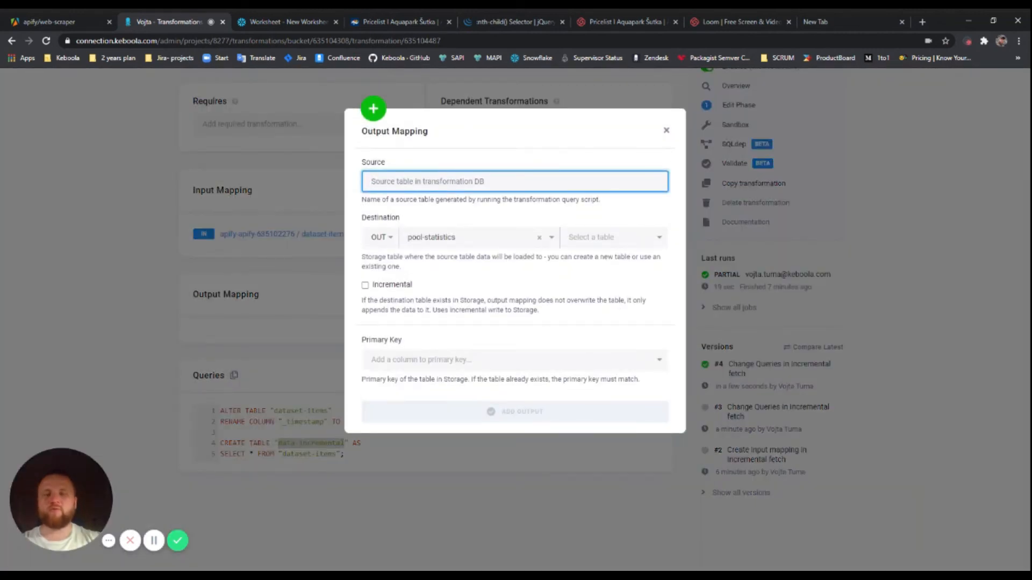
{"action": "type", "text": "data-incremental"}
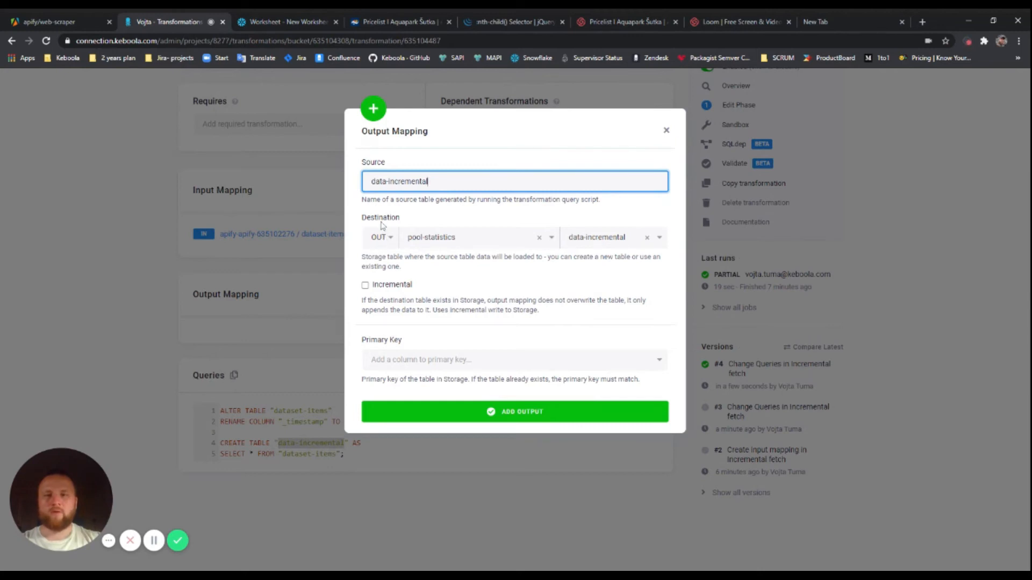
{"action": "left_click", "coordinate": [554, 241]}
{"action": "left_click", "coordinate": [553, 241]}
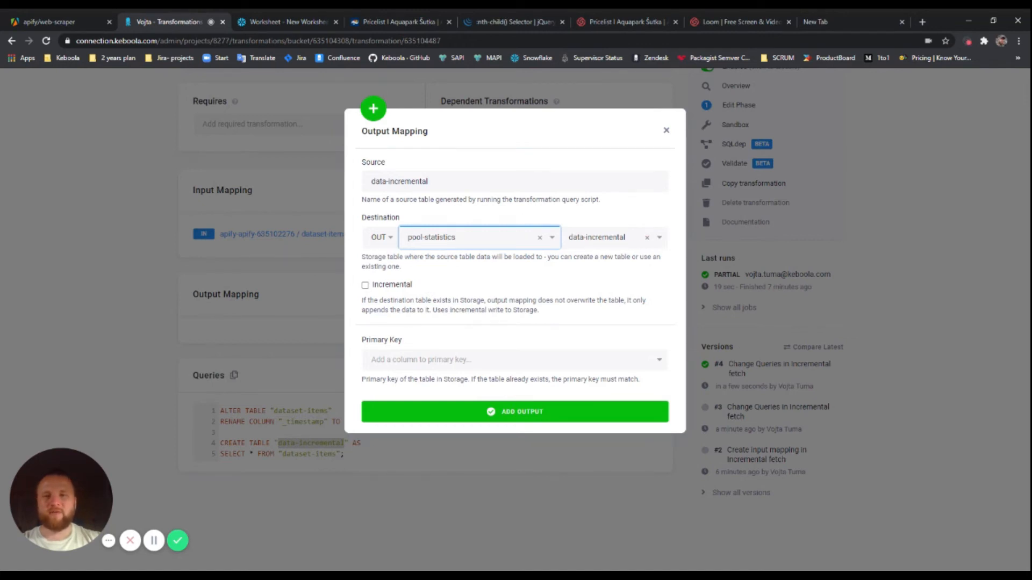
{"action": "left_click", "coordinate": [390, 289]}
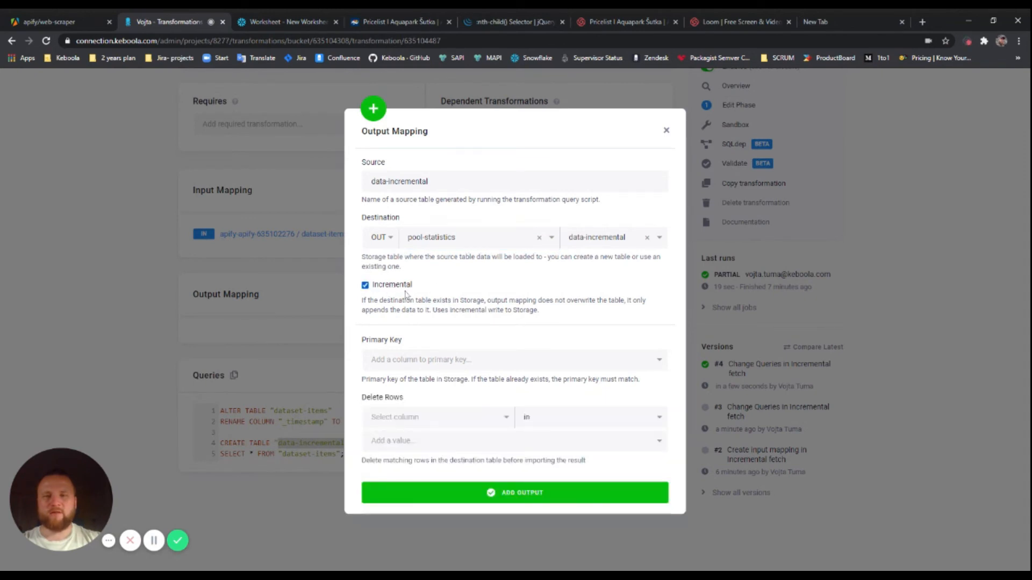
Set datetime as the primary key and add the output mapping
{"action": "left_click", "coordinate": [530, 364]}
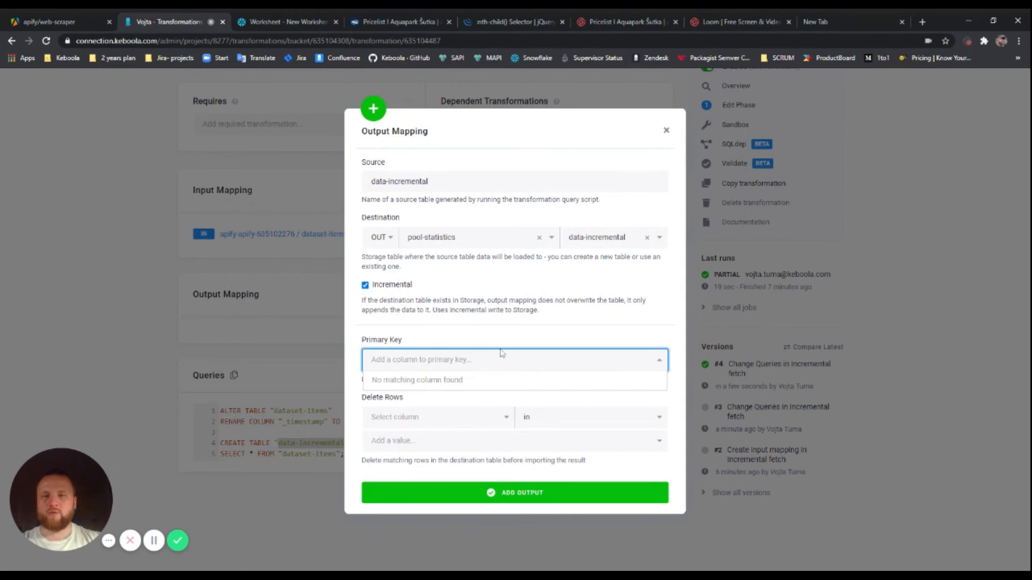
{"action": "left_click", "coordinate": [278, 21]}
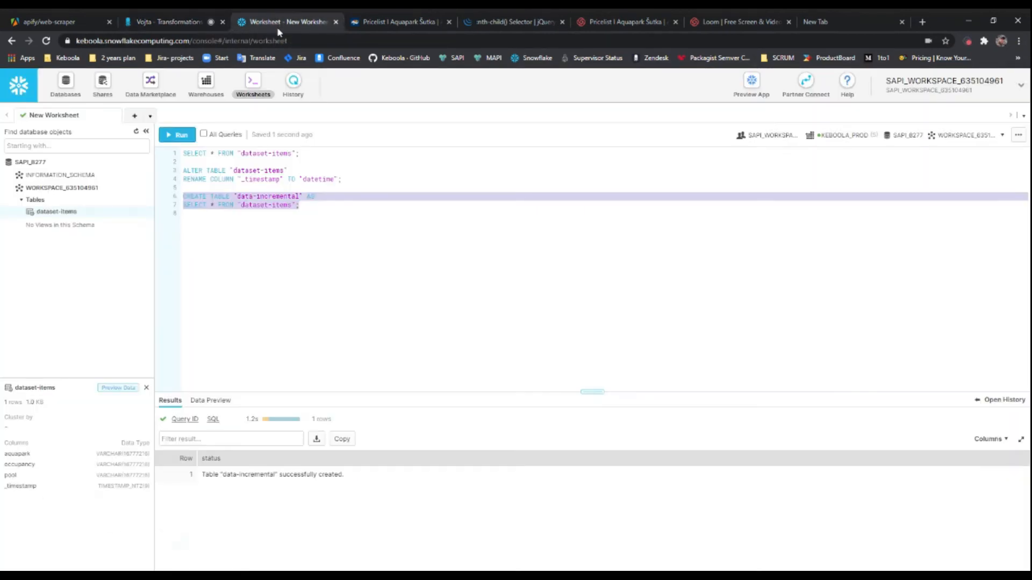
{"action": "double_click", "coordinate": [311, 179]}
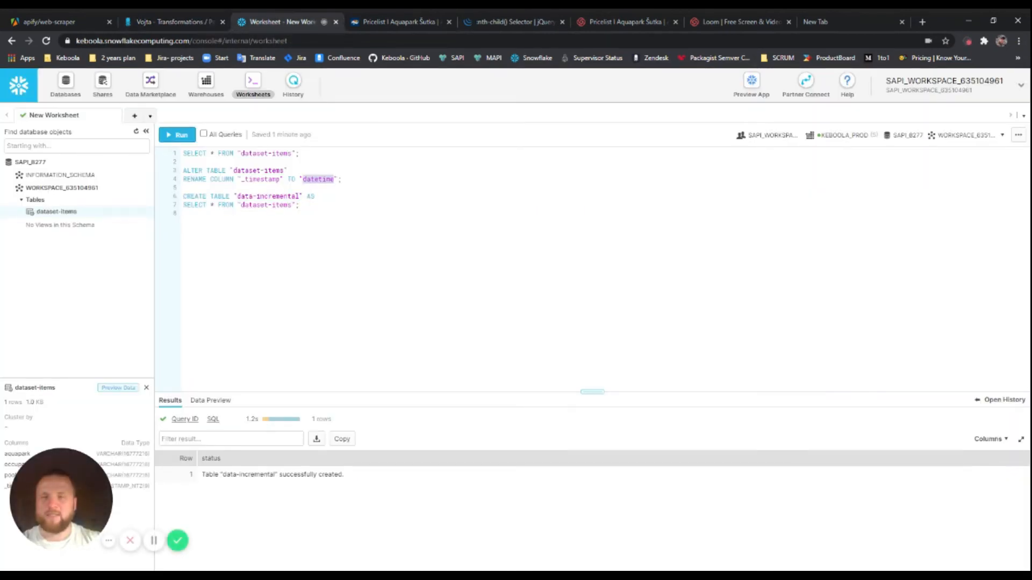
{"action": "left_click", "coordinate": [342, 178]}
{"action": "double_click", "coordinate": [317, 179]}
{"action": "key", "text": "ctrl+c"}
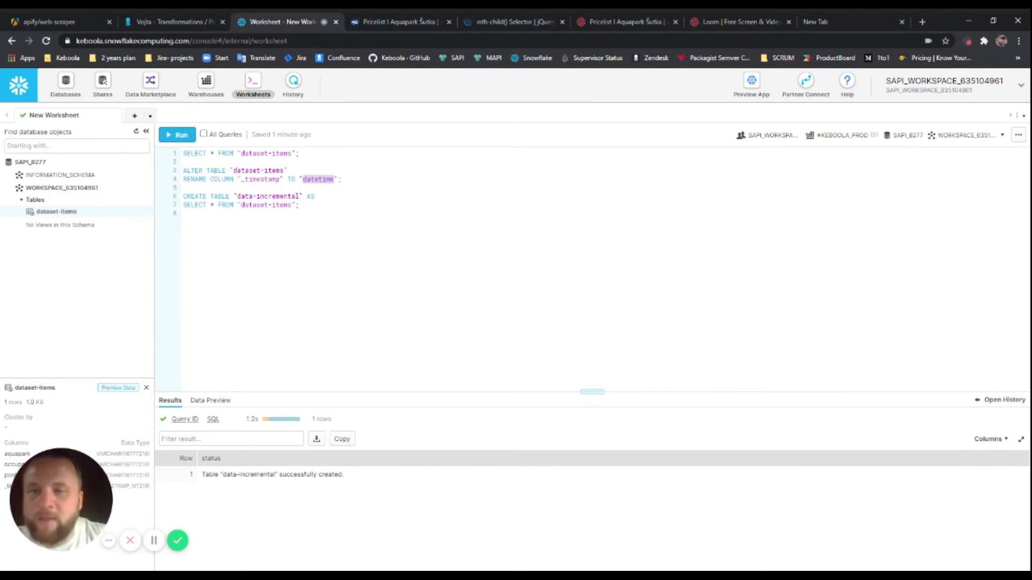
{"action": "left_click", "coordinate": [161, 22]}
{"action": "left_click", "coordinate": [461, 359]}
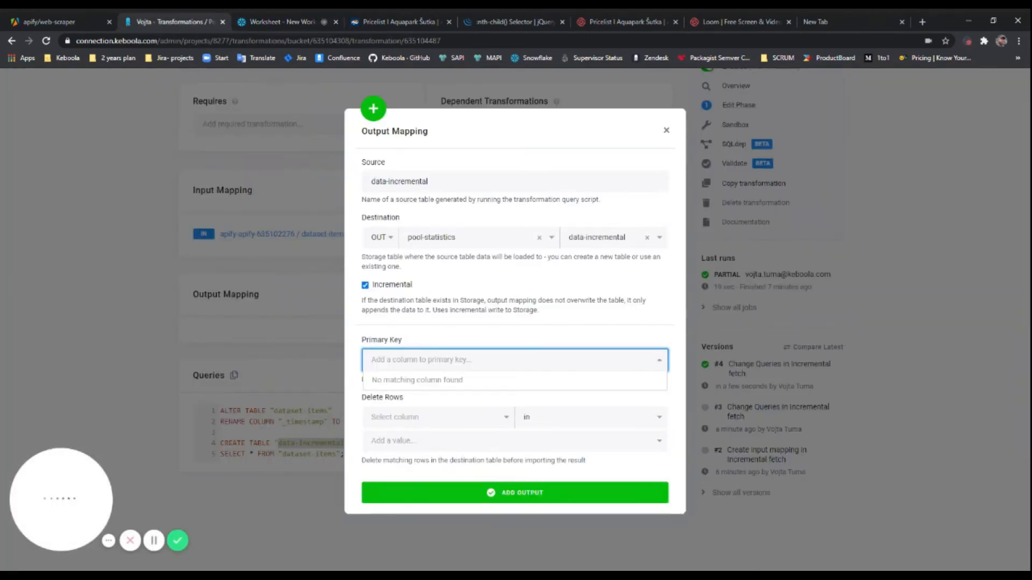
{"action": "key", "text": "ctrl+v"}
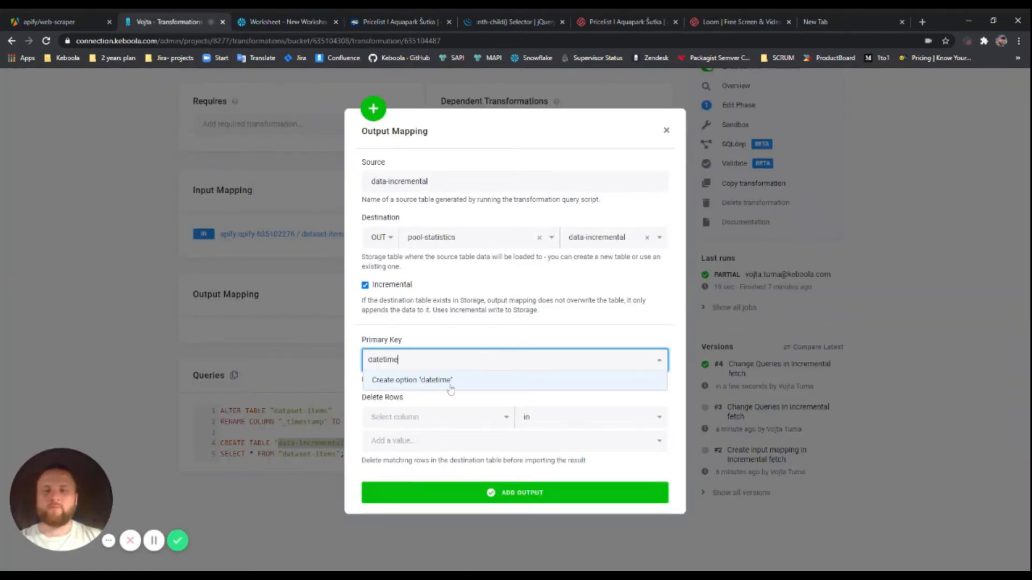
{"action": "left_click", "coordinate": [449, 384]}
{"action": "left_click", "coordinate": [471, 335]}
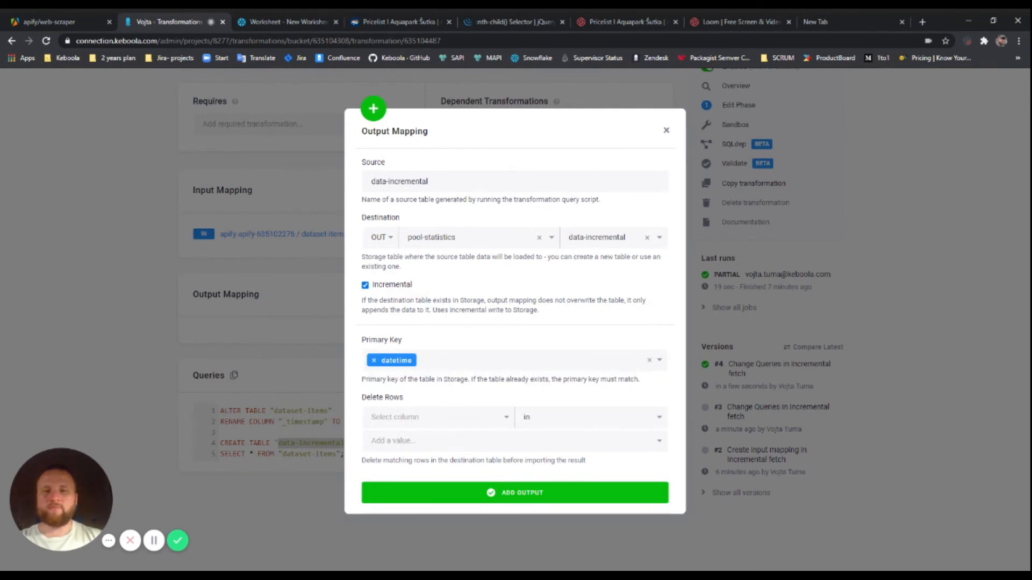
{"action": "left_click", "coordinate": [510, 494]}
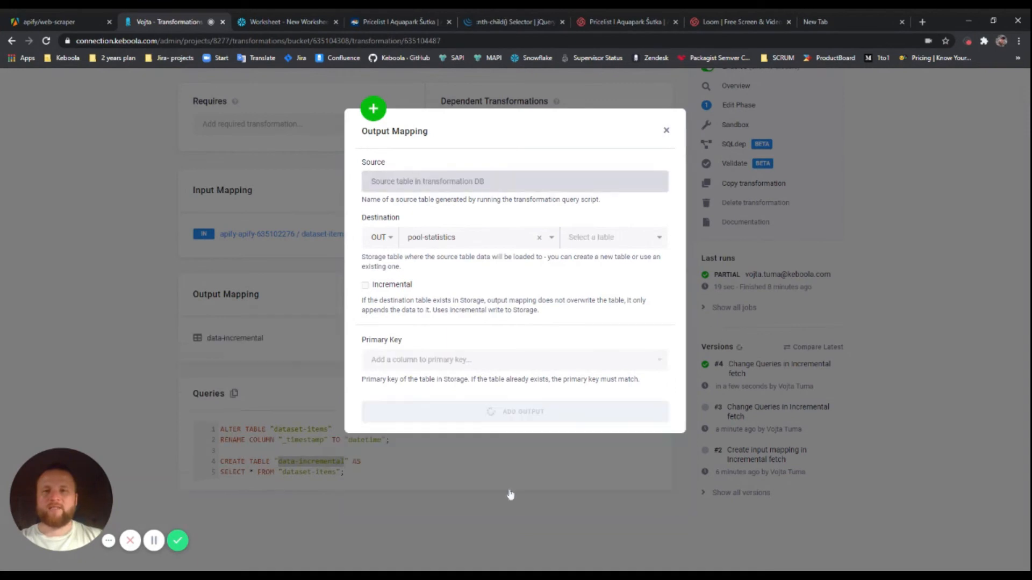
Run the Incremental fetch transformation and confirm the run
{"action": "scroll", "coordinate": [583, 281], "scroll_direction": "up", "scroll_amount": 2}
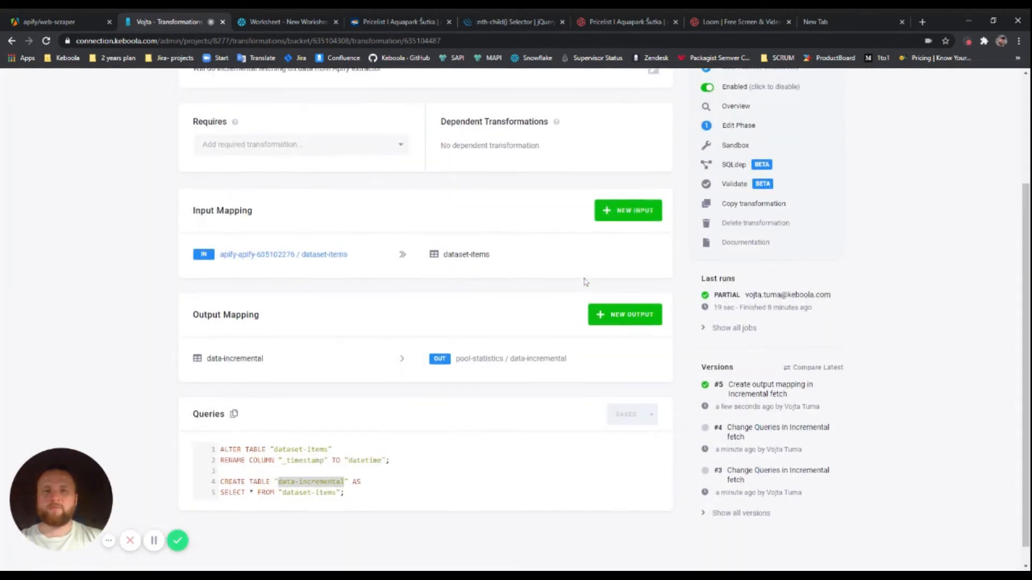
{"action": "scroll", "coordinate": [585, 282], "scroll_direction": "down", "scroll_amount": 1}
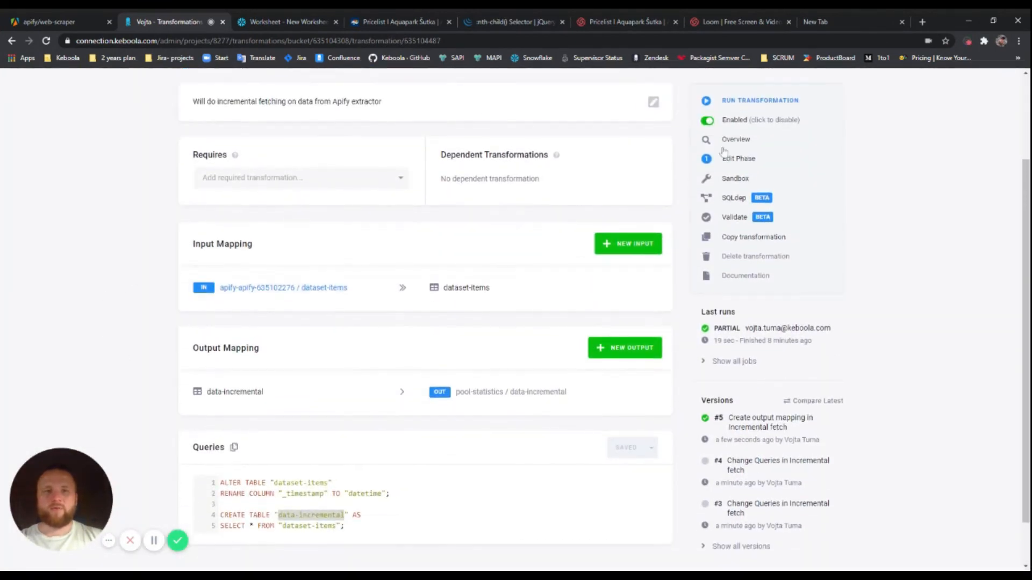
{"action": "scroll", "coordinate": [736, 132], "scroll_direction": "up", "scroll_amount": 1}
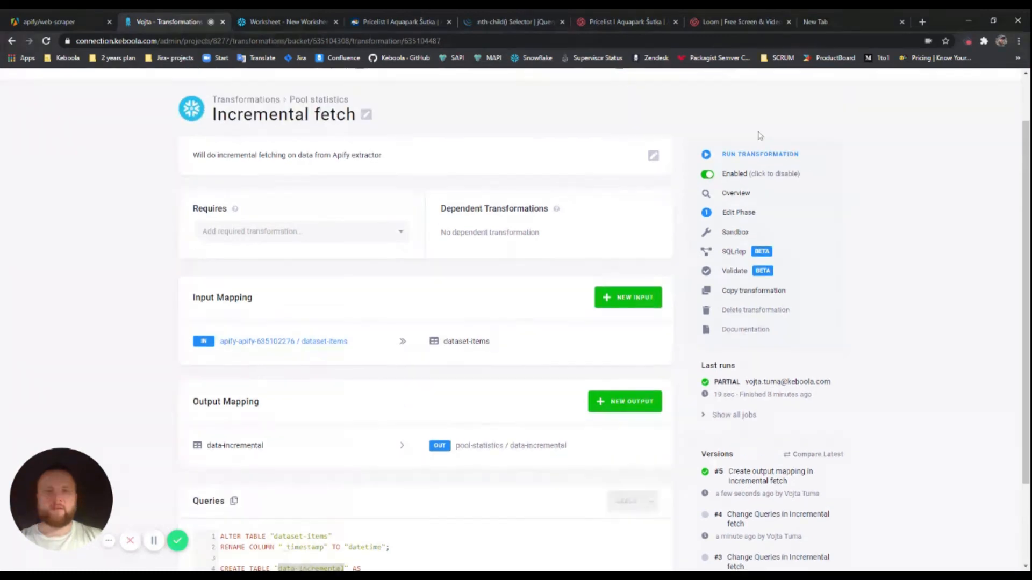
{"action": "left_click", "coordinate": [757, 154]}
{"action": "left_click", "coordinate": [652, 187]}
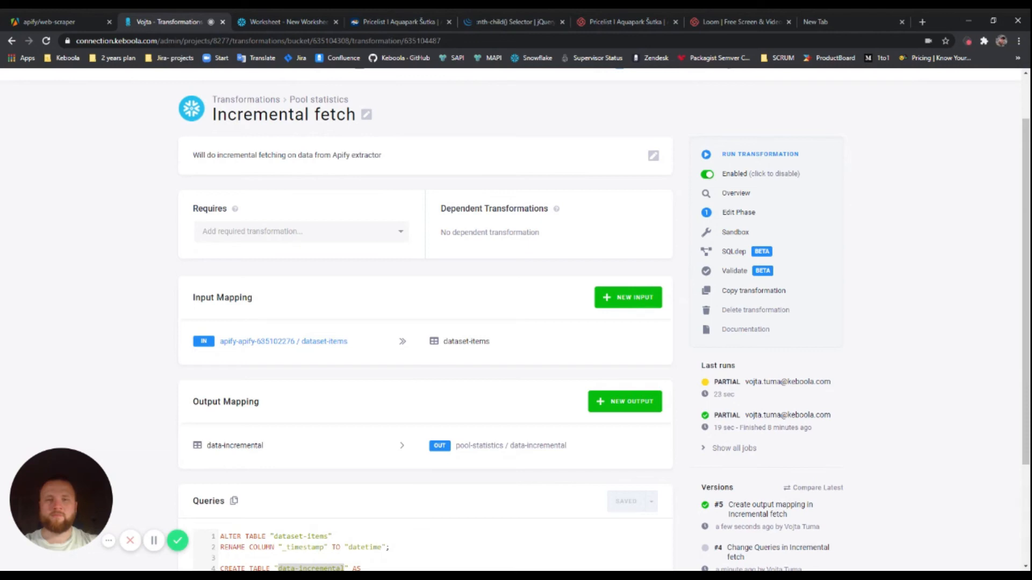
Open job 635106036's details and show its full input and output mapping
{"action": "left_click", "coordinate": [749, 391]}
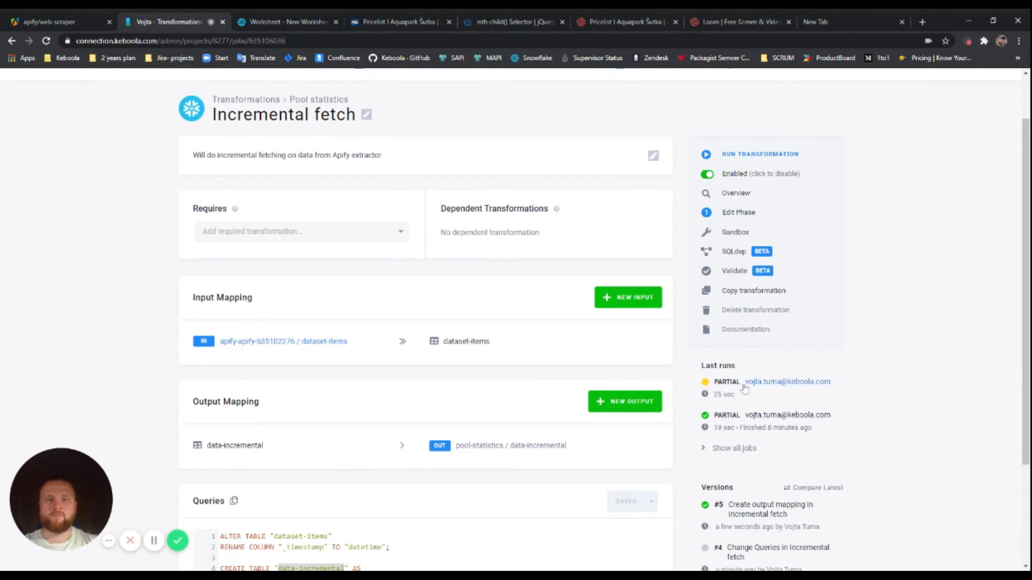
{"action": "scroll", "coordinate": [495, 340], "scroll_direction": "down", "scroll_amount": 4}
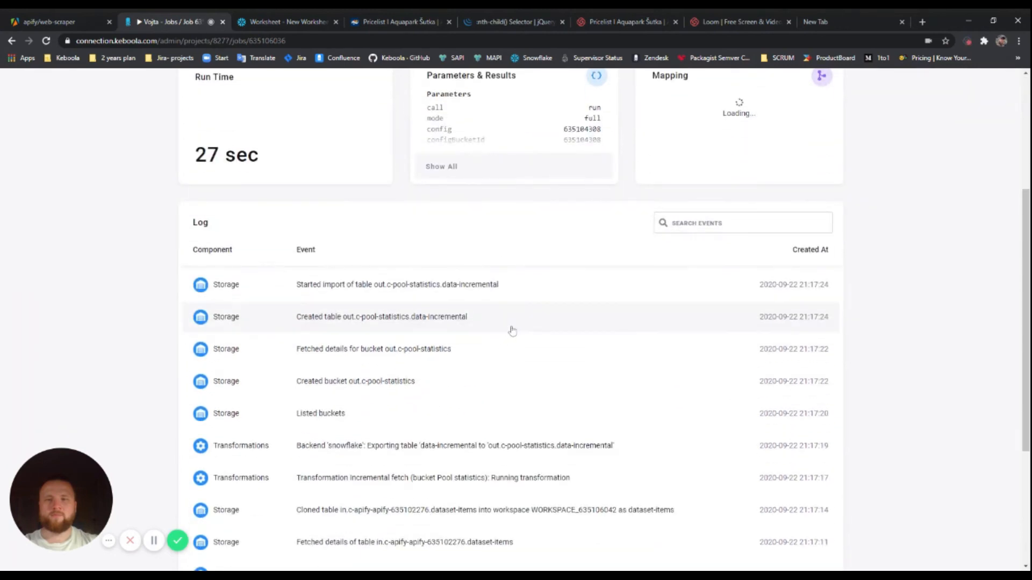
{"action": "scroll", "coordinate": [495, 339], "scroll_direction": "down", "scroll_amount": 3}
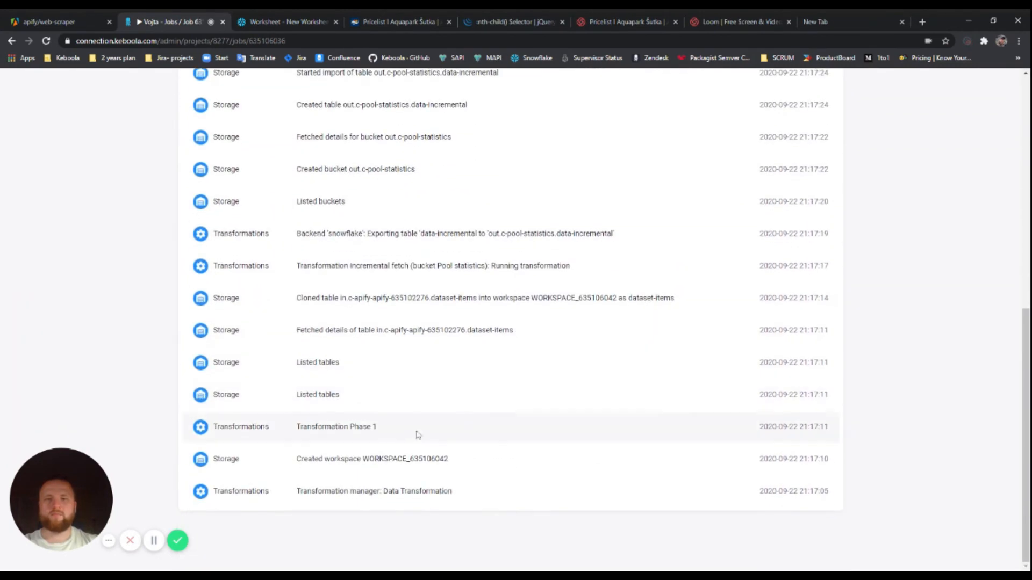
{"action": "scroll", "coordinate": [415, 435], "scroll_direction": "up", "scroll_amount": 2}
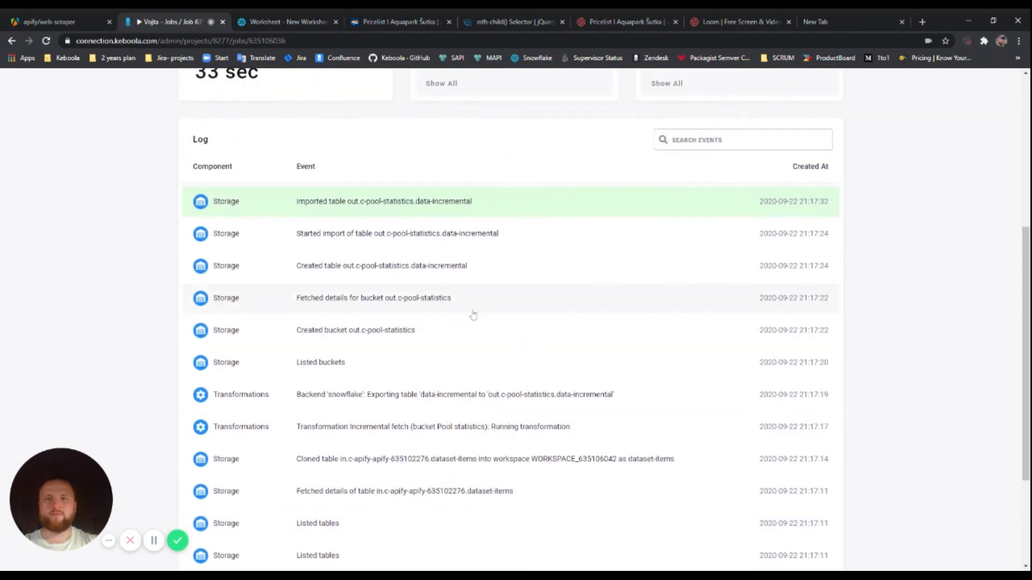
{"action": "scroll", "coordinate": [474, 212], "scroll_direction": "up", "scroll_amount": 1}
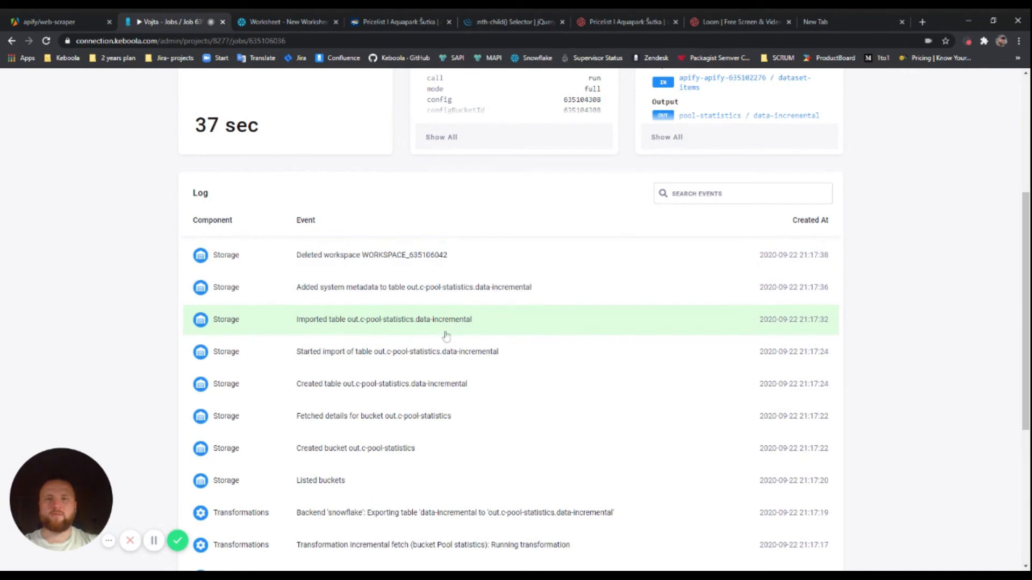
{"action": "scroll", "coordinate": [336, 322], "scroll_direction": "up", "scroll_amount": 5}
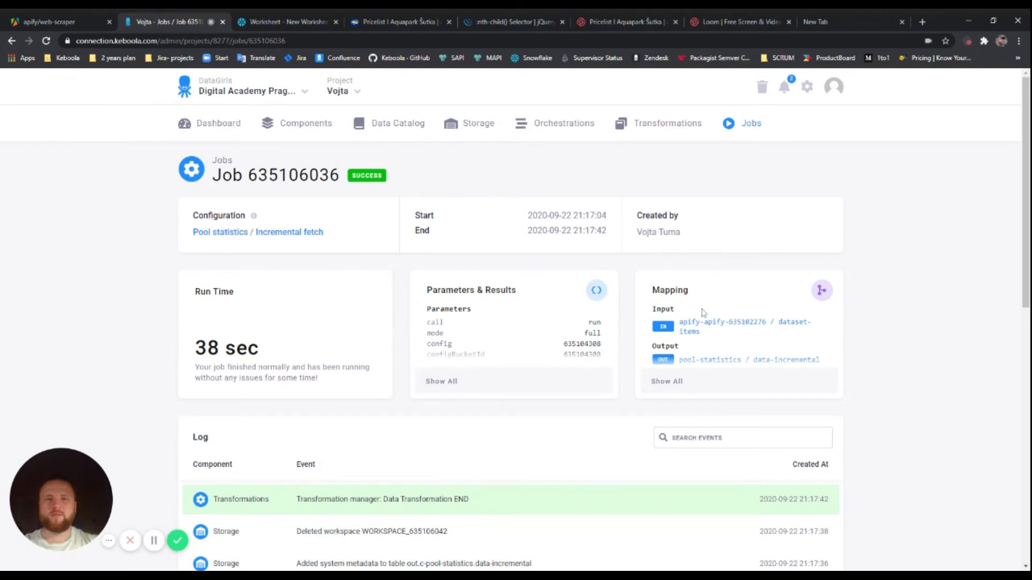
{"action": "left_click", "coordinate": [698, 379]}
Preview data-incremental's aquapark 7, occupancy, pool 85 and datetime columns, then close it
{"action": "mouse_move", "coordinate": [479, 240]}
{"action": "left_click", "coordinate": [486, 237]}
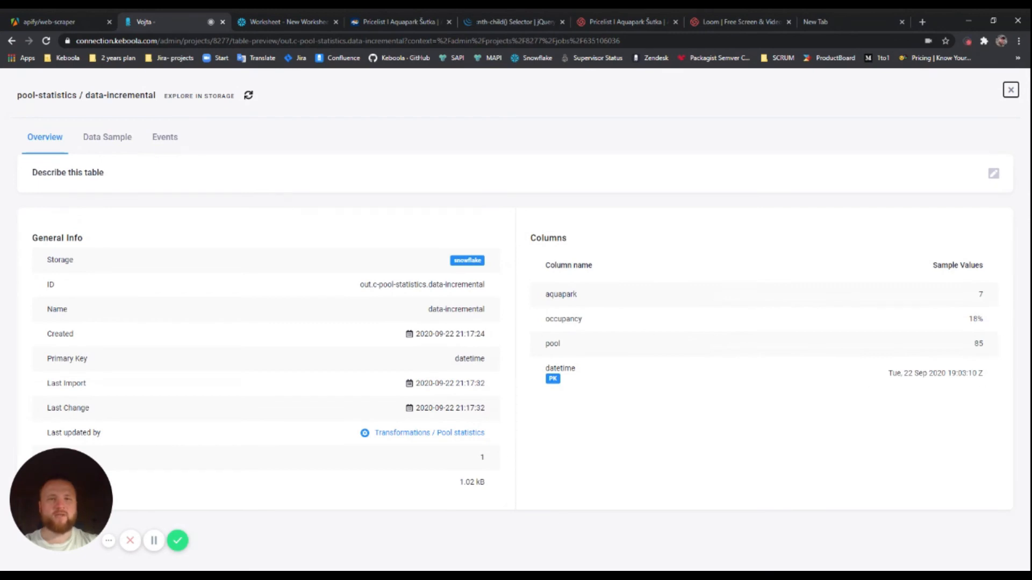
{"action": "left_click_drag", "start_coordinate": [545, 294], "coordinate": [910, 295]}
{"action": "left_click", "coordinate": [910, 296]}
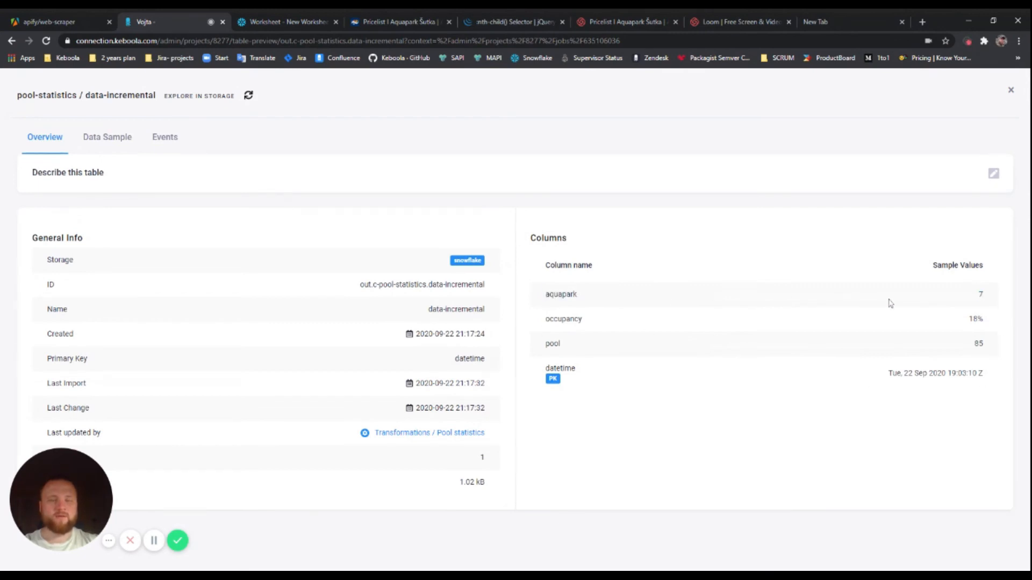
{"action": "left_click_drag", "start_coordinate": [558, 295], "coordinate": [953, 345]}
{"action": "double_click", "coordinate": [979, 344]}
{"action": "left_click_drag", "start_coordinate": [545, 369], "coordinate": [987, 374]}
{"action": "left_click", "coordinate": [789, 376]}
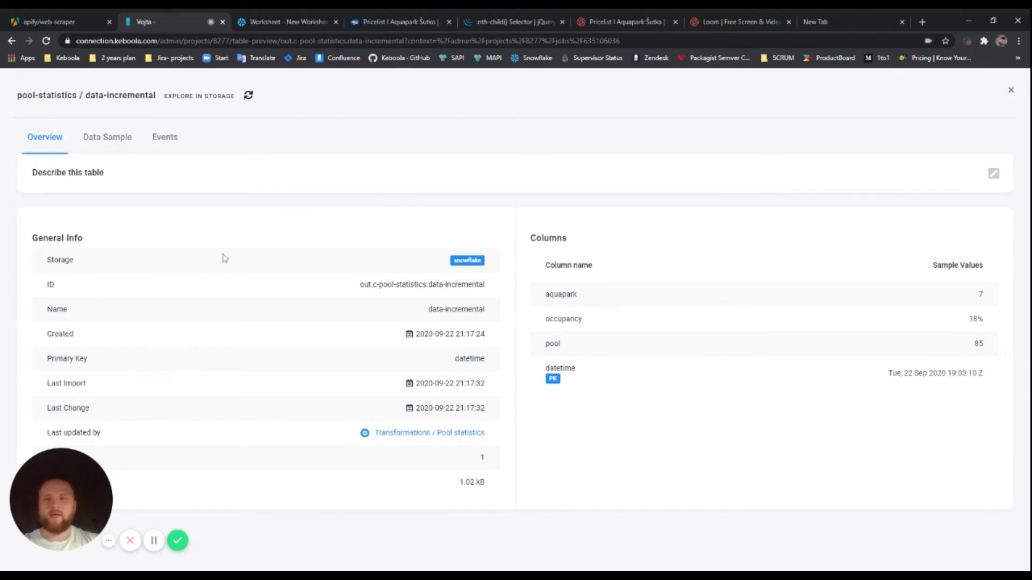
{"action": "key", "text": "Escape"}
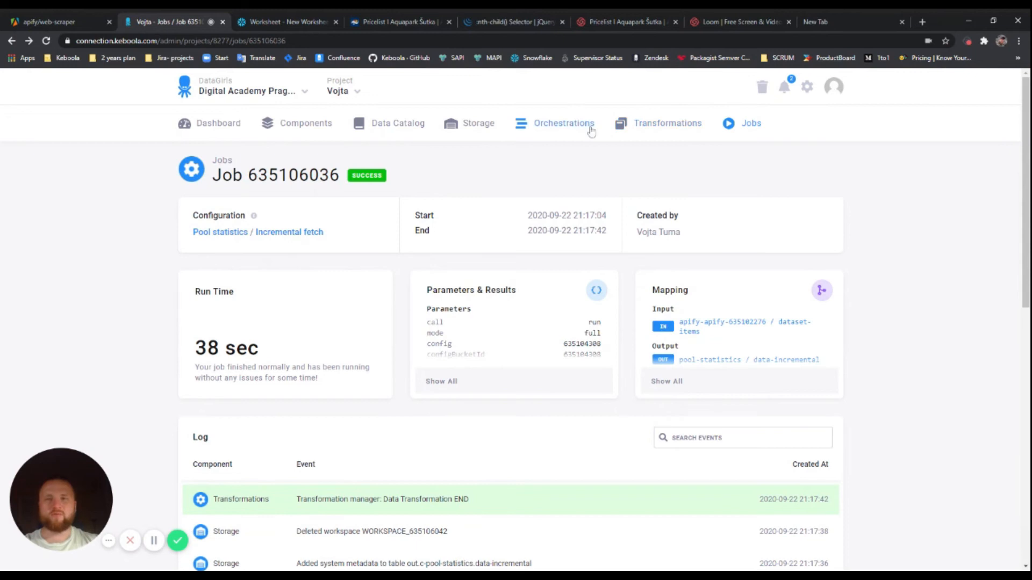
Create a new orchestration named 'Pool data gathering' from the Orchestrations page
{"action": "left_click", "coordinate": [557, 125]}
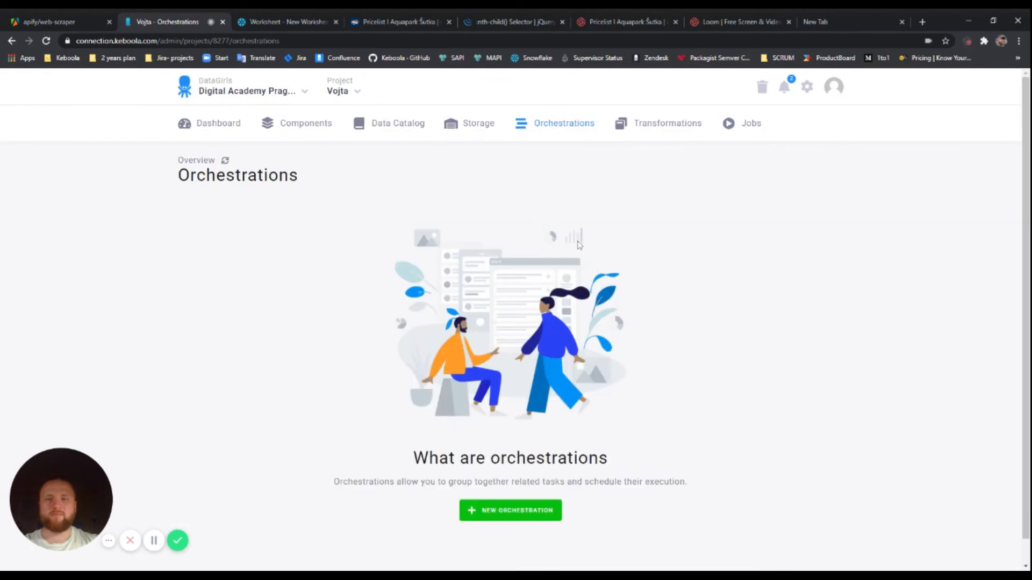
{"action": "scroll", "coordinate": [569, 242], "scroll_direction": "down", "scroll_amount": 1}
{"action": "left_click", "coordinate": [515, 487]}
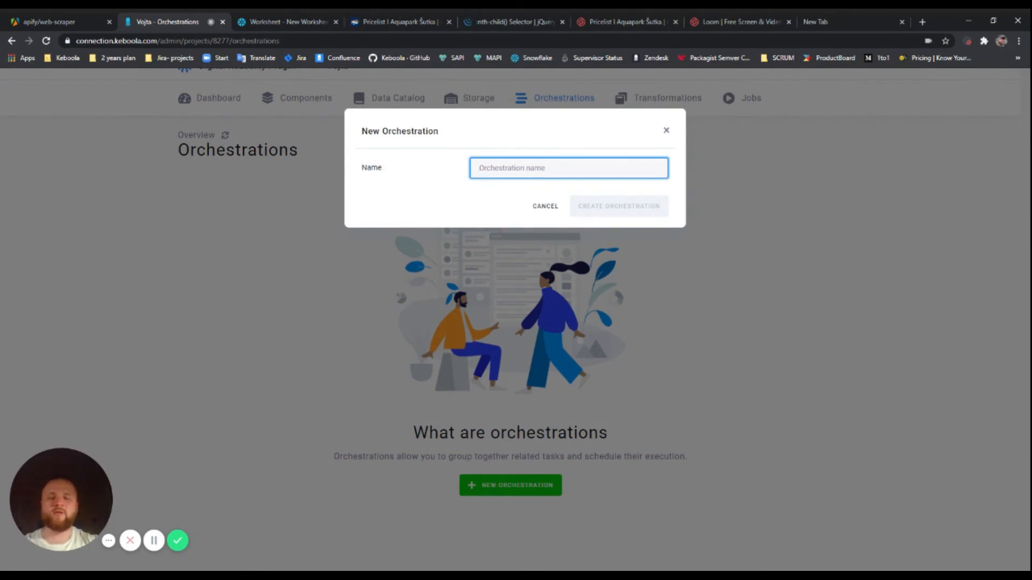
{"action": "type", "text": "Pool data gathering"}
{"action": "left_click", "coordinate": [626, 207]}
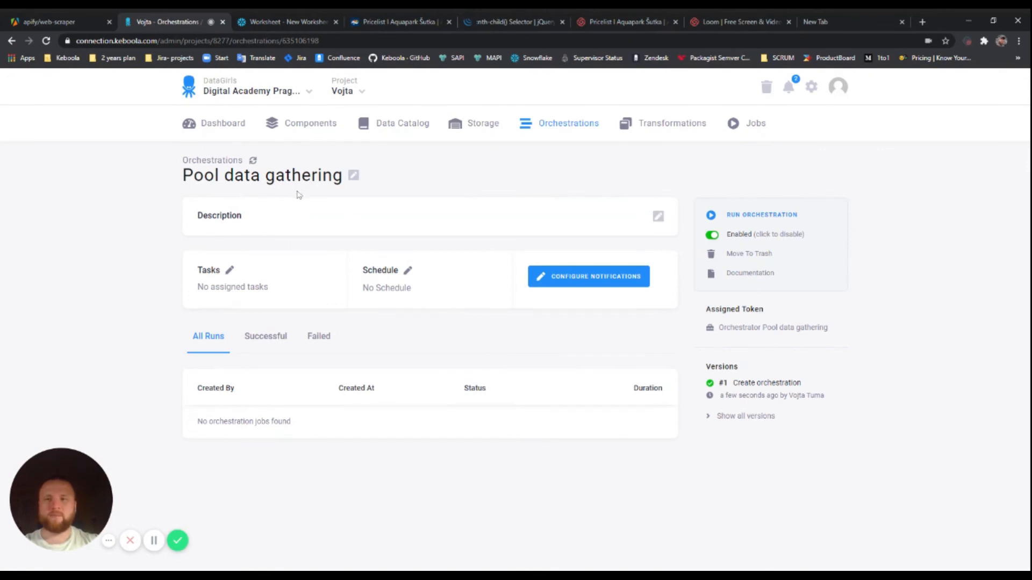
Set the orchestration description to 'It gets data about occupancy at the Sutka pool' and save it
{"action": "left_click", "coordinate": [658, 216]}
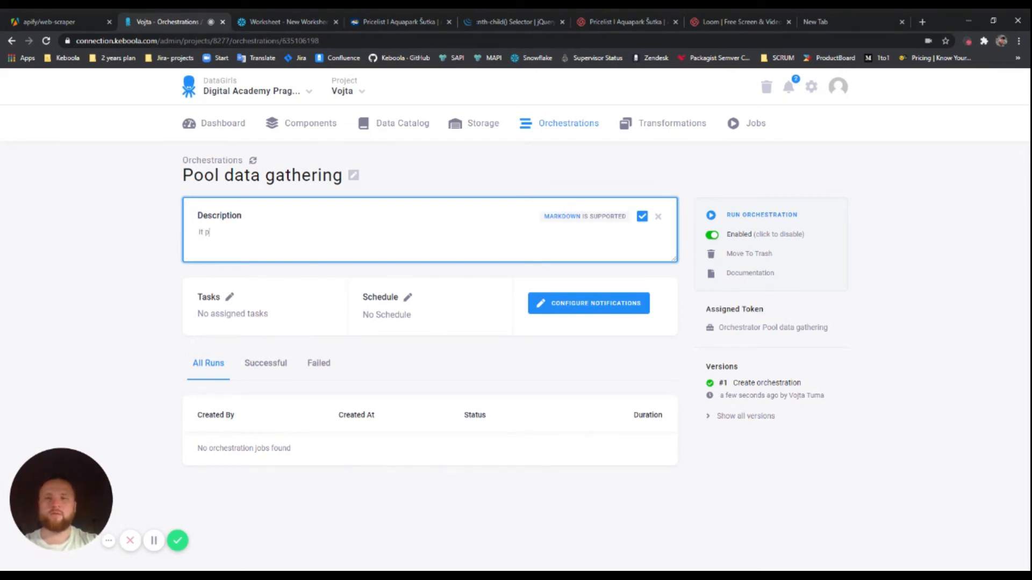
{"action": "key", "text": "BackSpace"}
{"action": "key", "text": "BackSpace"}
{"action": "key", "text": "BackSpace"}
{"action": "key", "text": "BackSpace"}
{"action": "key", "text": "BackSpace"}
{"action": "key", "text": "BackSpace"}
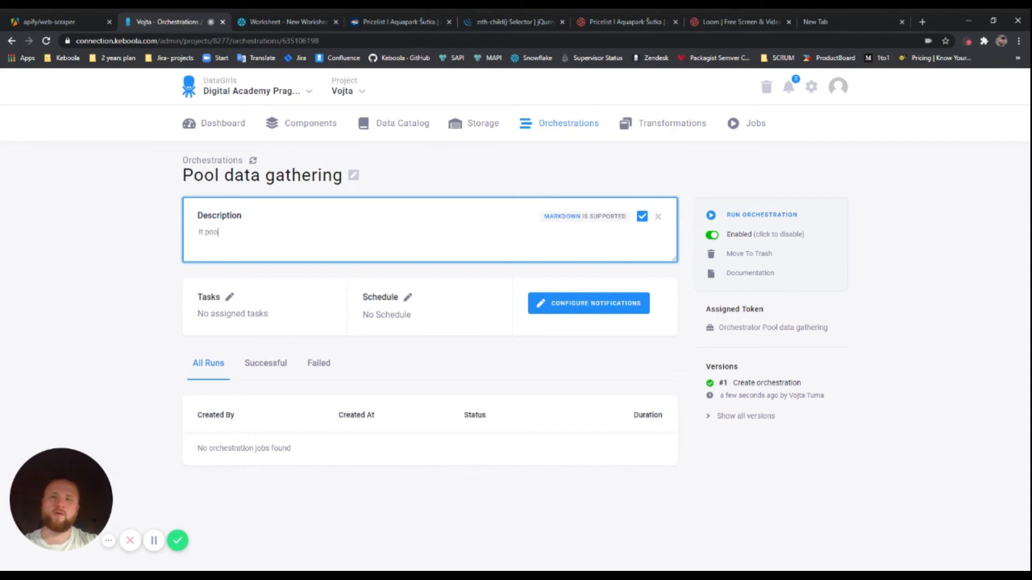
{"action": "type", "text": "gets data about occu"}
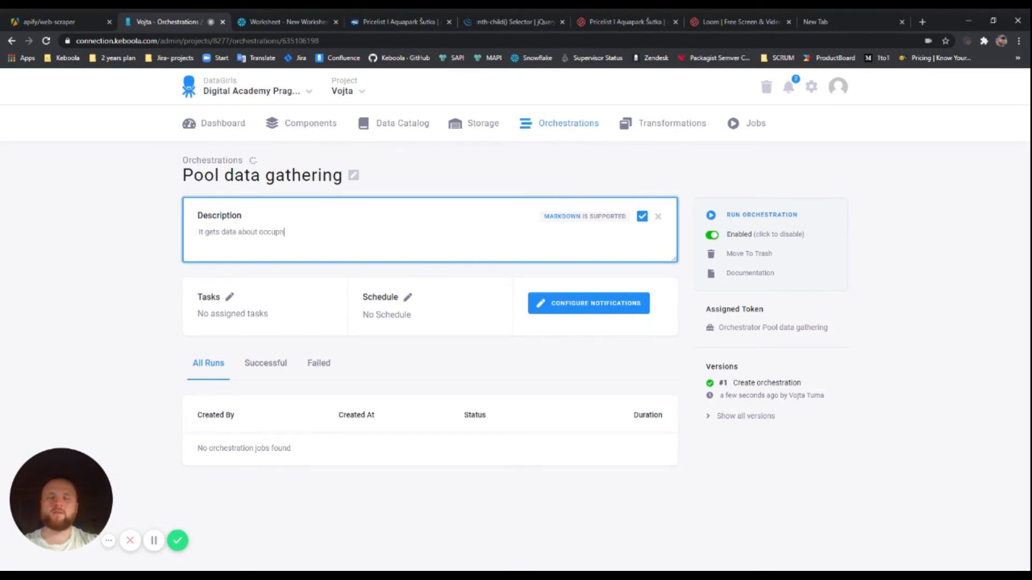
{"action": "key", "text": "BackSpace"}
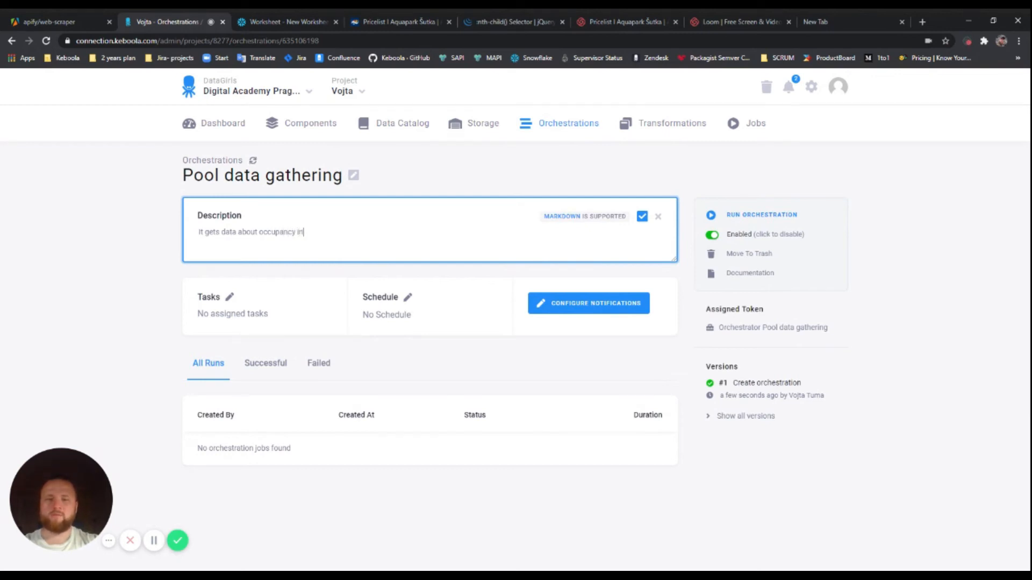
{"action": "type", "text": "the"}
{"action": "key", "text": "BackSpace"}
{"action": "key", "text": "BackSpace"}
{"action": "key", "text": "BackSpace"}
{"action": "key", "text": "BackSpace"}
{"action": "key", "text": "BackSpace"}
{"action": "key", "text": "BackSpace"}
{"action": "key", "text": "BackSpace"}
{"action": "key", "text": "BackSpace"}
{"action": "key", "text": "BackSpace"}
{"action": "key", "text": "BackSpace"}
{"action": "key", "text": "BackSpace"}
{"action": "key", "text": "BackSpace"}
{"action": "type", "text": "the Sutka p"}
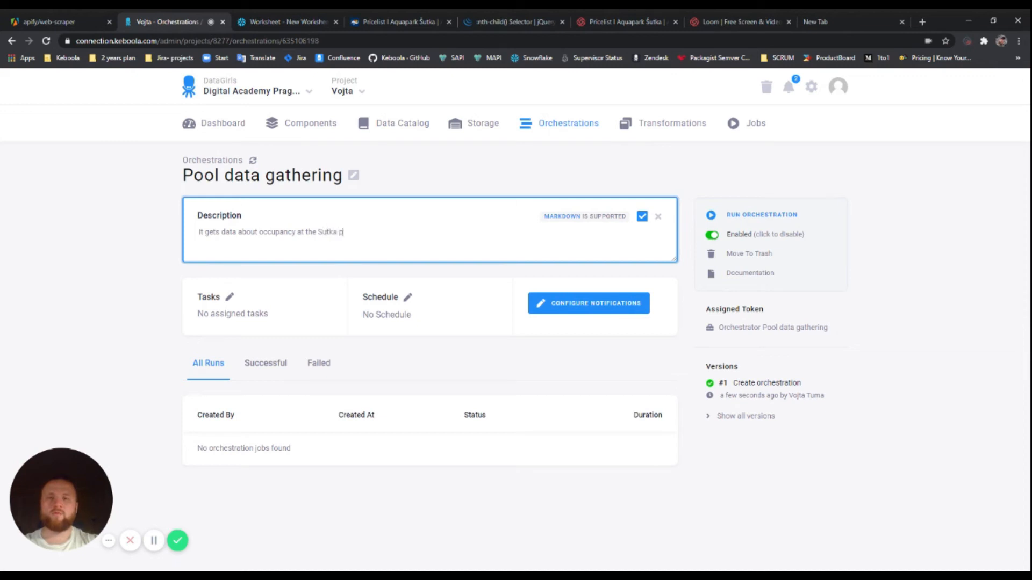
{"action": "left_click", "coordinate": [641, 216]}
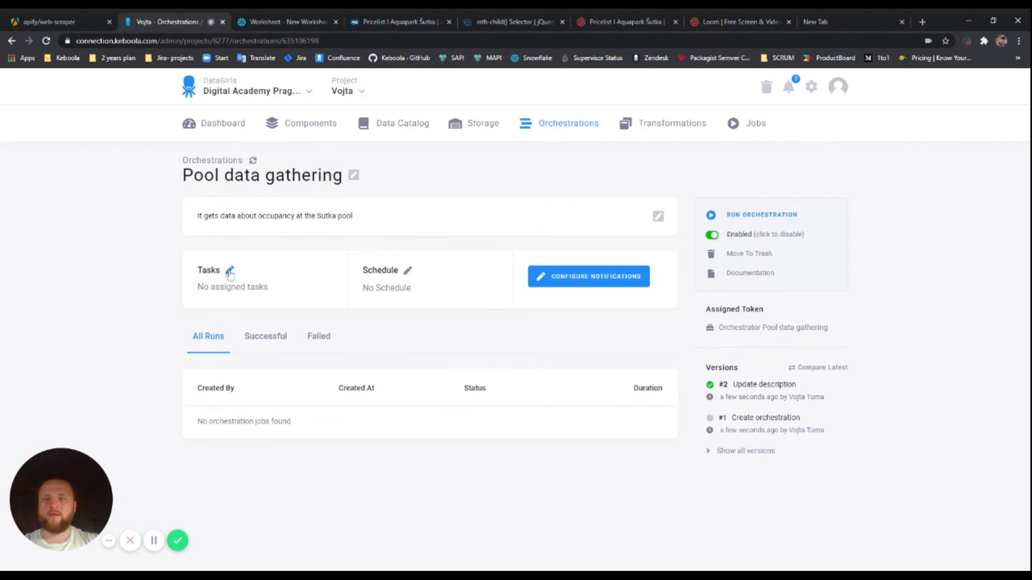
{"action": "left_click", "coordinate": [230, 271]}
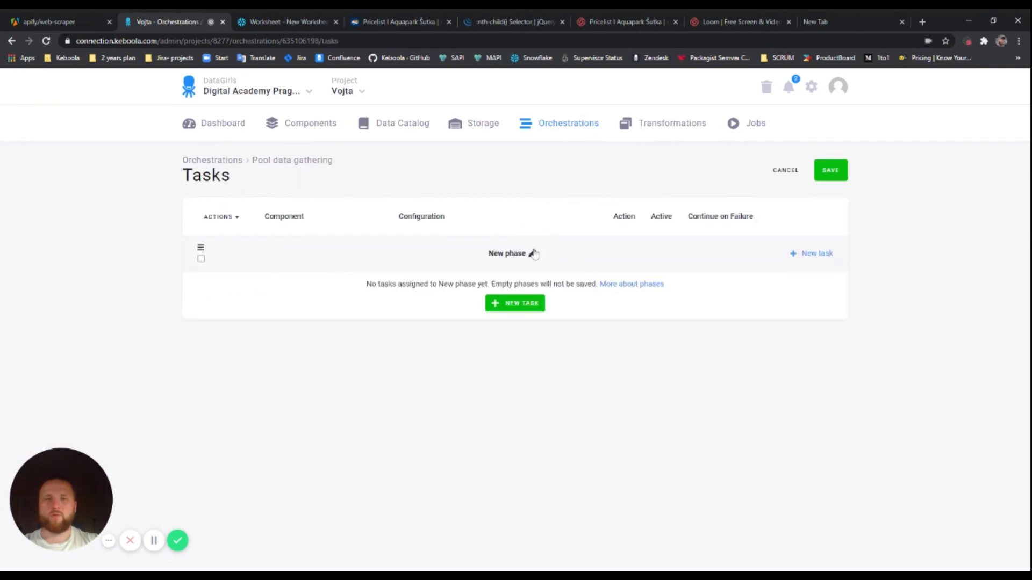
Add the Apify Pool extractor configuration as a task in the first phase
{"action": "left_click", "coordinate": [519, 308]}
{"action": "left_click", "coordinate": [592, 229]}
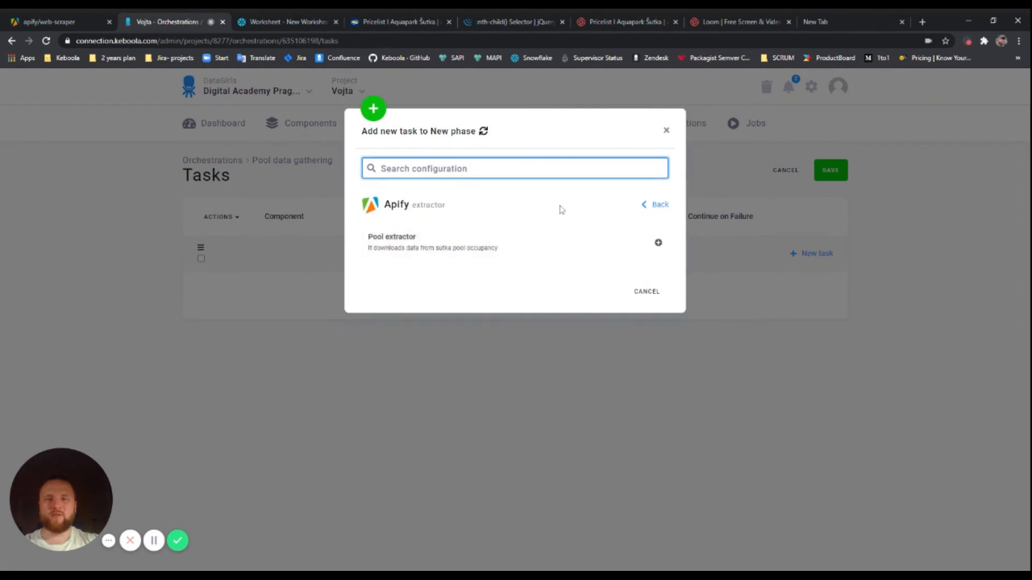
{"action": "left_click", "coordinate": [667, 132]}
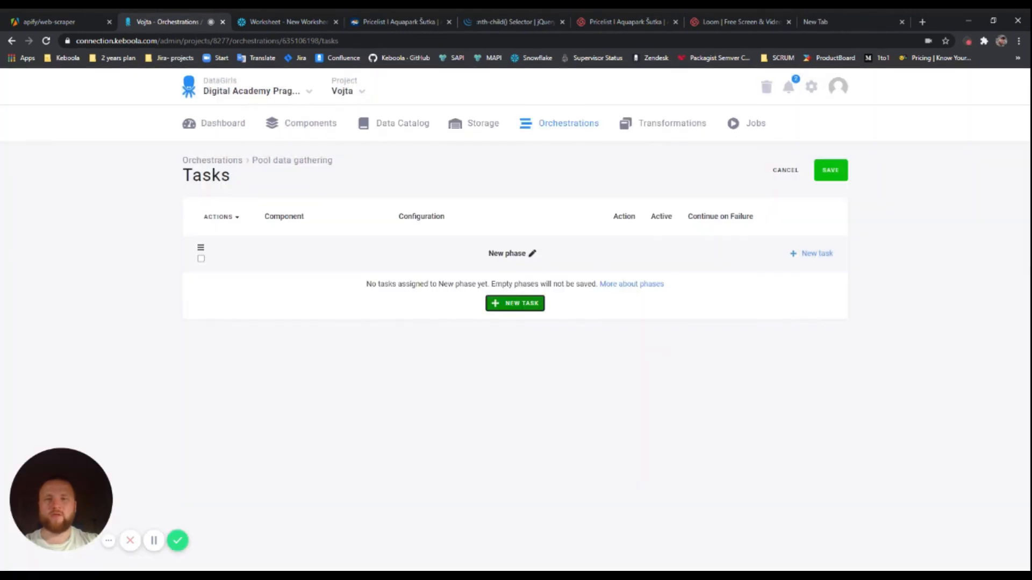
{"action": "left_click", "coordinate": [529, 305]}
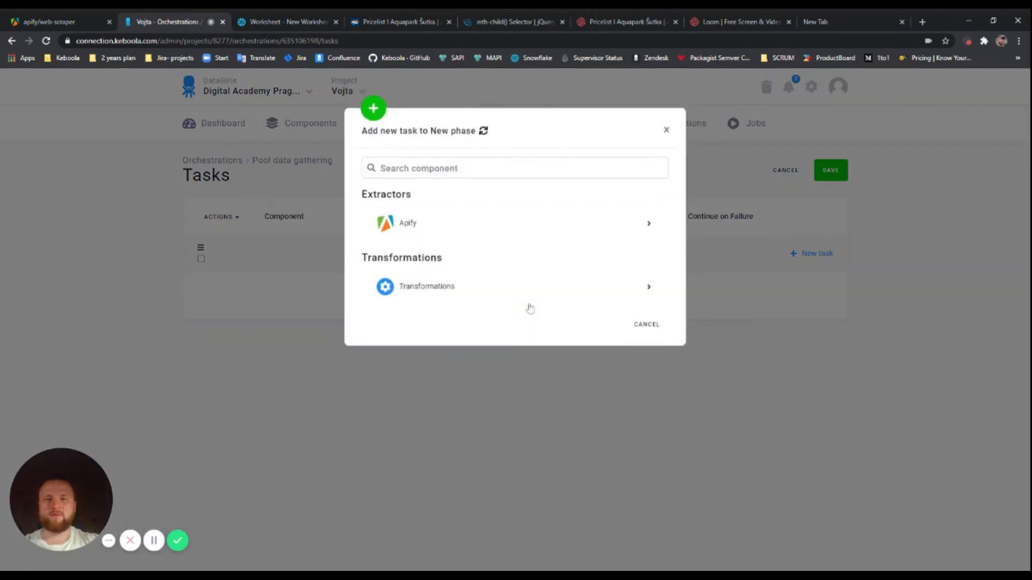
{"action": "left_click", "coordinate": [493, 224]}
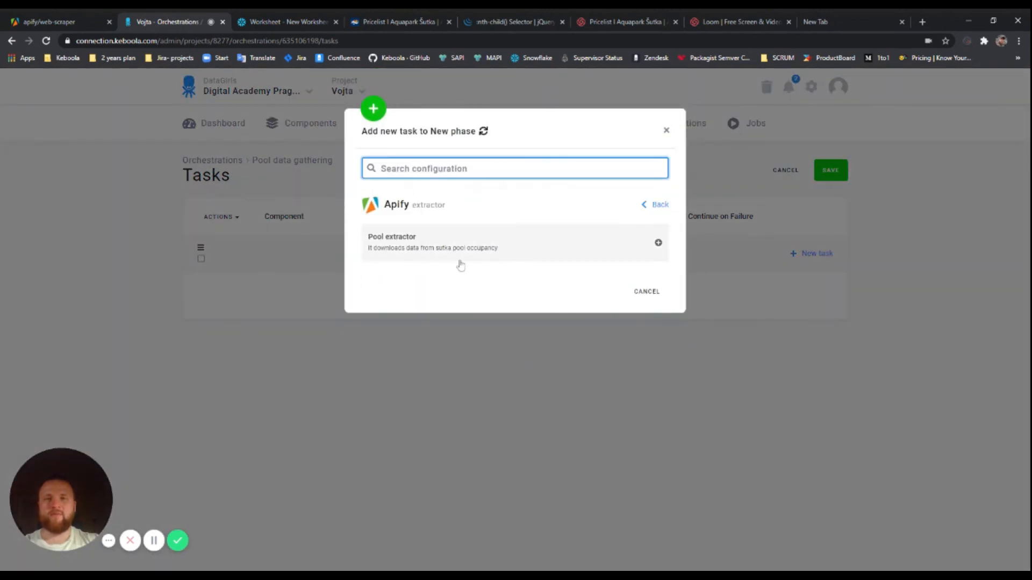
{"action": "left_click", "coordinate": [411, 246]}
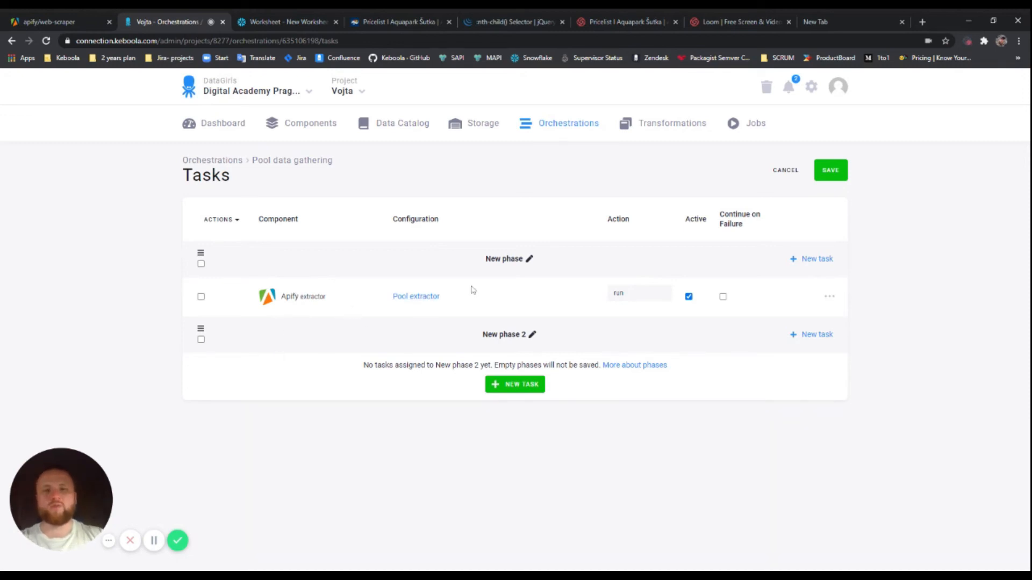
Rename the first phase to 'Gather the data'
{"action": "left_click", "coordinate": [529, 259]}
{"action": "left_click_drag", "start_coordinate": [408, 168], "coordinate": [354, 172]}
{"action": "key", "text": "BackSpace"}
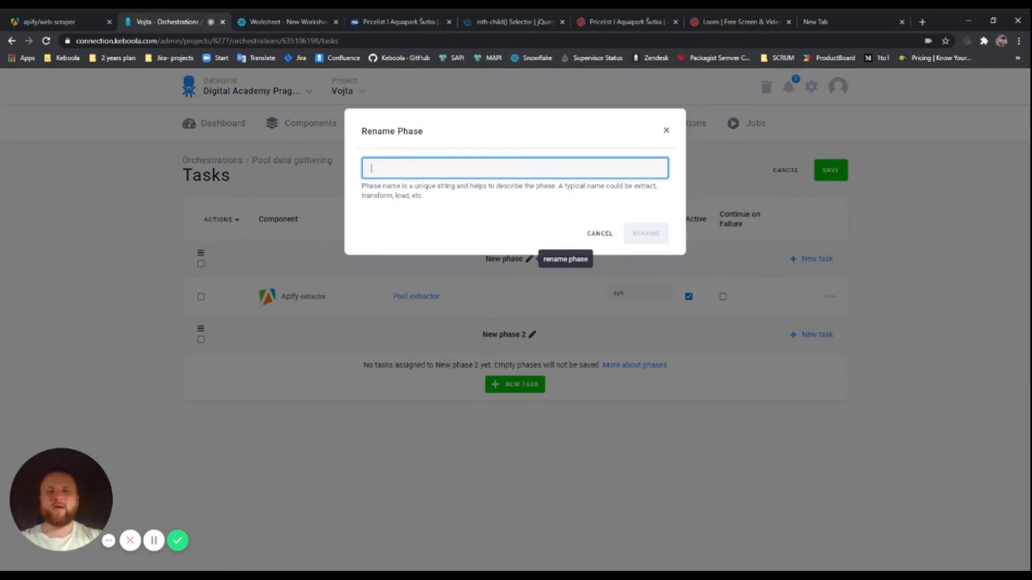
{"action": "type", "text": "Gather the data"}
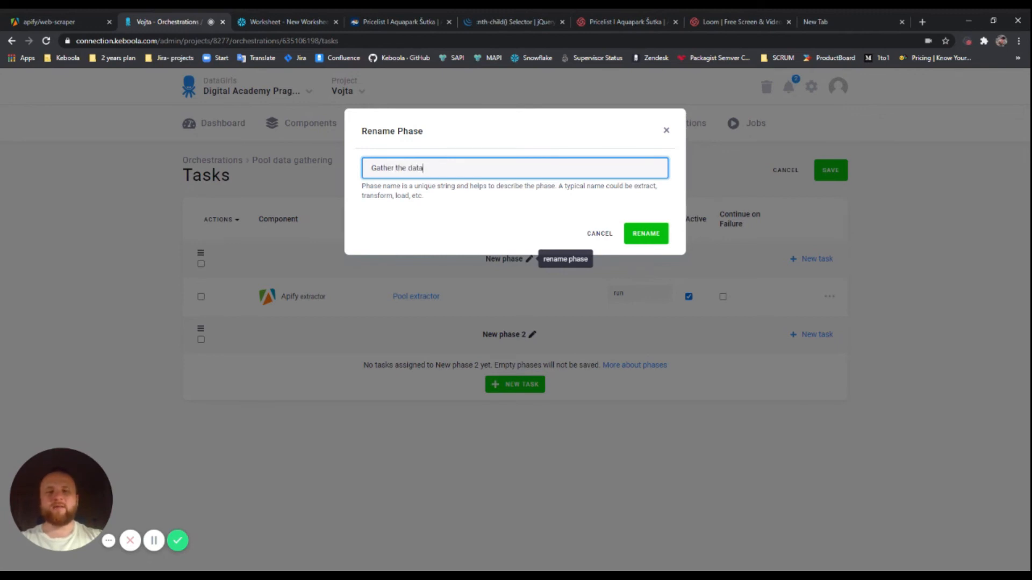
{"action": "left_click", "coordinate": [640, 238]}
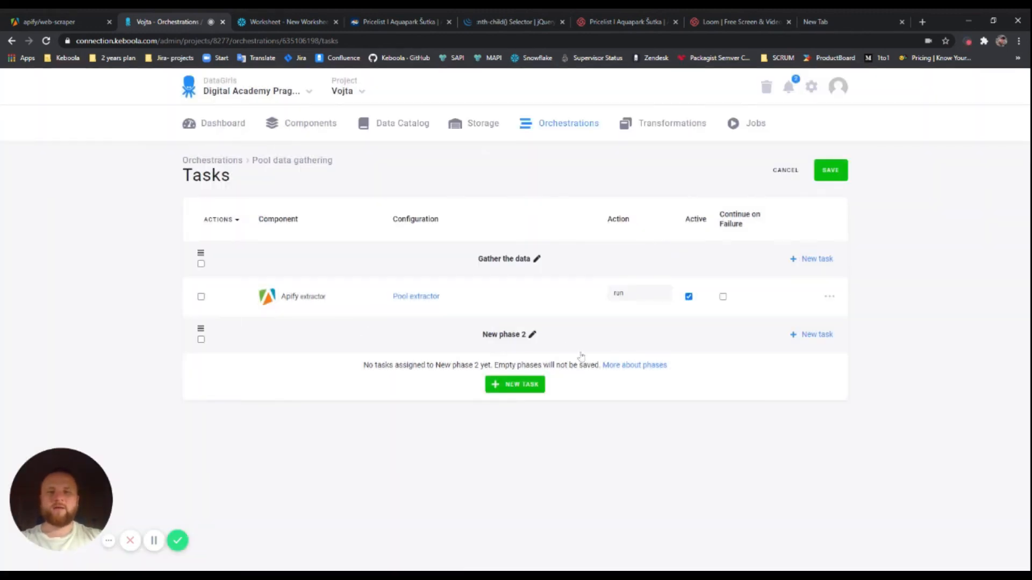
Rename the second phase to 'Transform and make increments'
{"action": "left_click", "coordinate": [532, 337]}
{"action": "key", "text": "ctrl+a"}
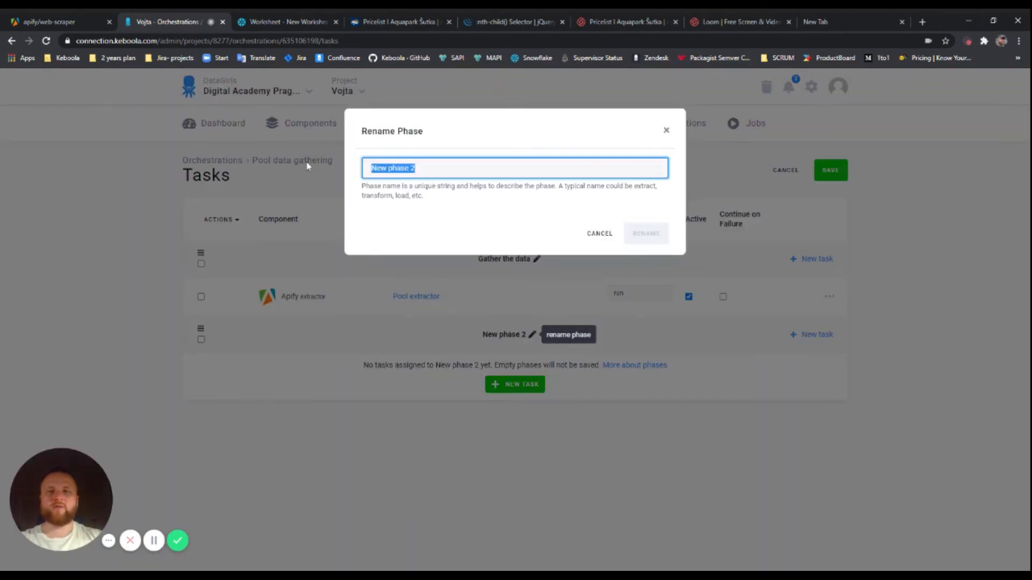
{"action": "key", "text": "BackSpace"}
{"action": "type", "text": "L"}
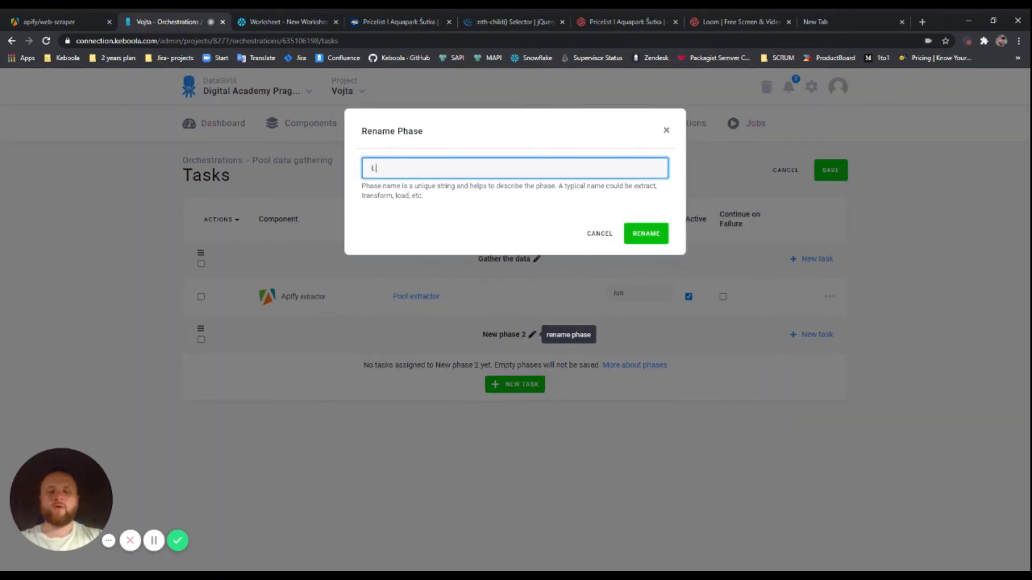
{"action": "type", "text": "oad"}
{"action": "key", "text": "BackSpace"}
{"action": "key", "text": "BackSpace"}
{"action": "key", "text": "BackSpace"}
{"action": "key", "text": "BackSpace"}
{"action": "type", "text": "Transform"}
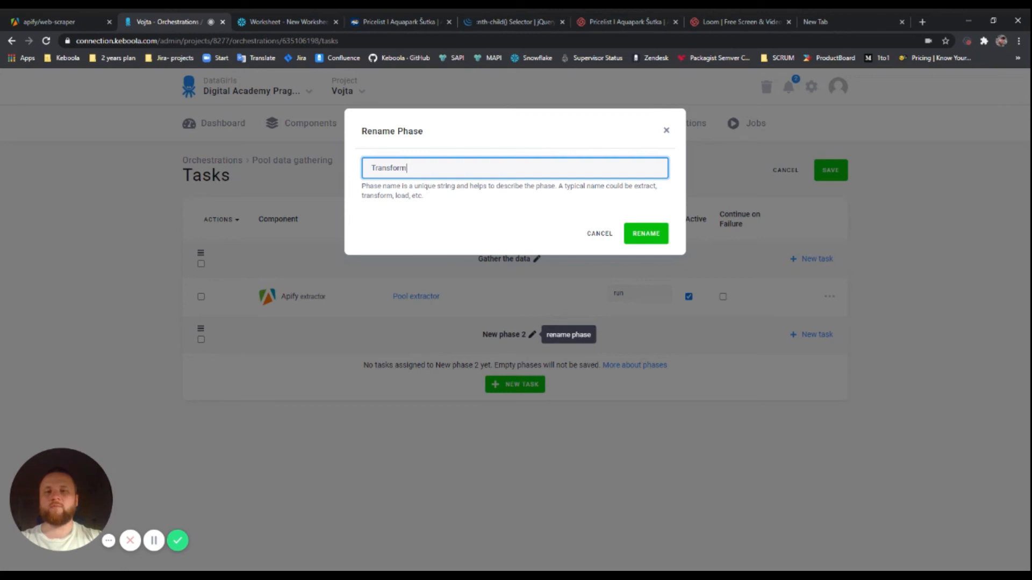
{"action": "type", "text": " and make increments"}
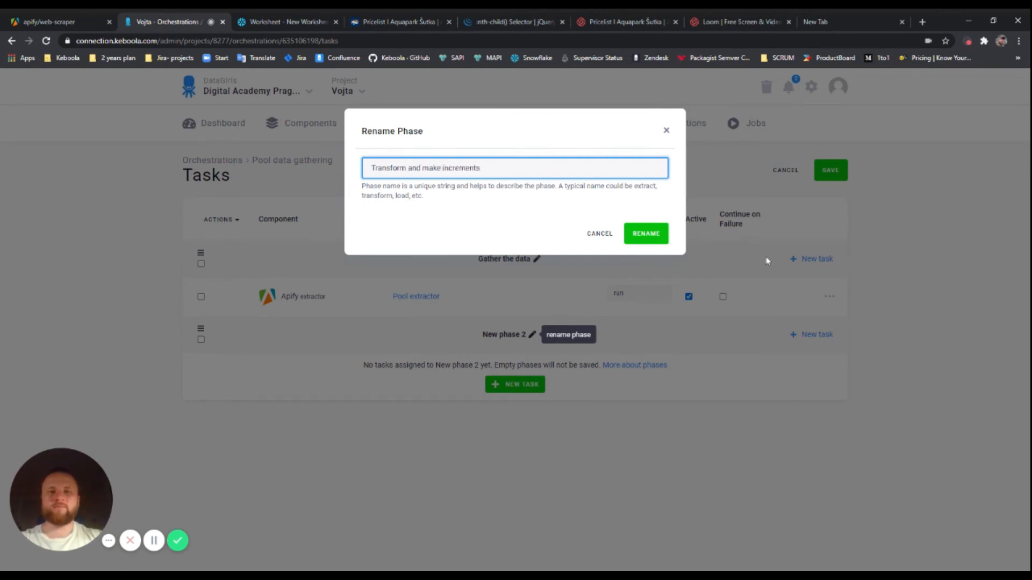
{"action": "left_click", "coordinate": [653, 237]}
Add the Pool statistics transformation to the second phase and save the task setup
{"action": "left_click", "coordinate": [515, 384]}
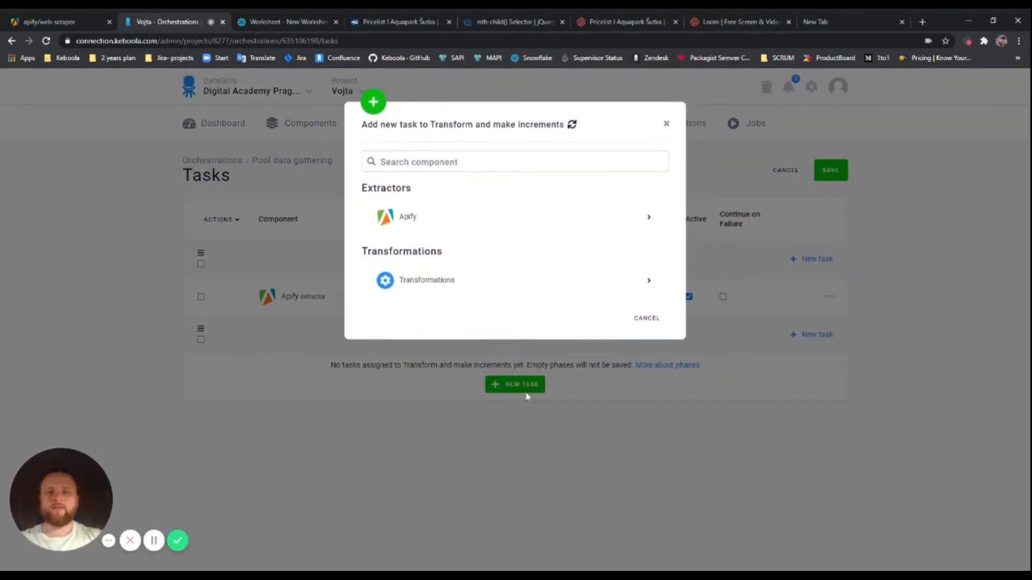
{"action": "left_click", "coordinate": [441, 282]}
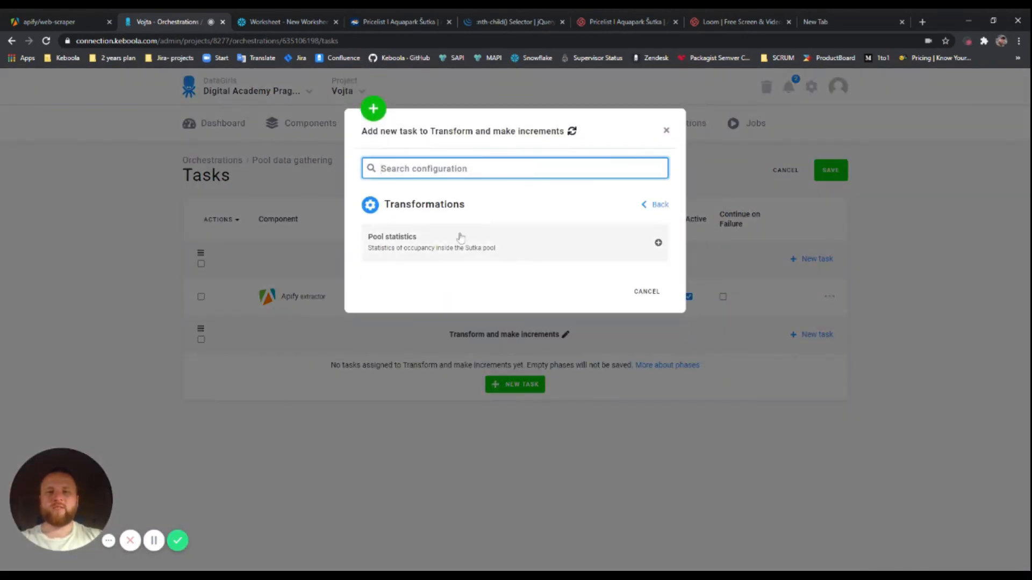
{"action": "left_click", "coordinate": [648, 204]}
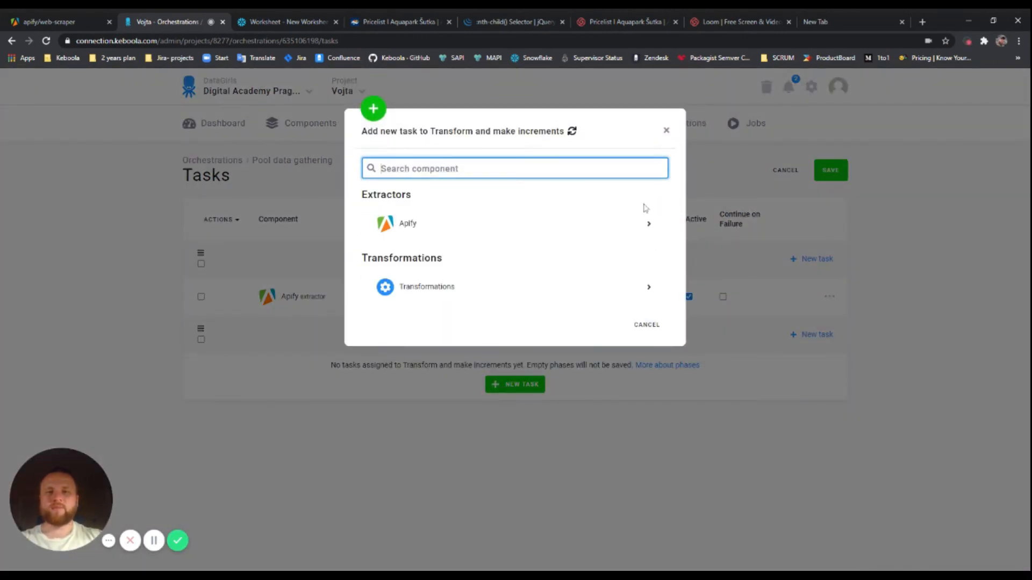
{"action": "left_click", "coordinate": [424, 290]}
{"action": "left_click", "coordinate": [426, 249]}
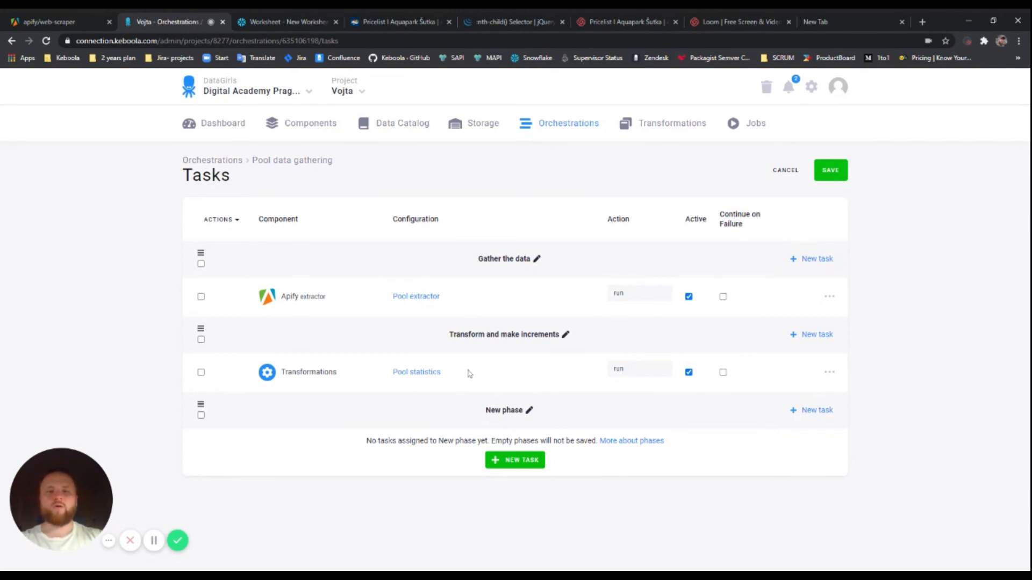
{"action": "left_click", "coordinate": [835, 174]}
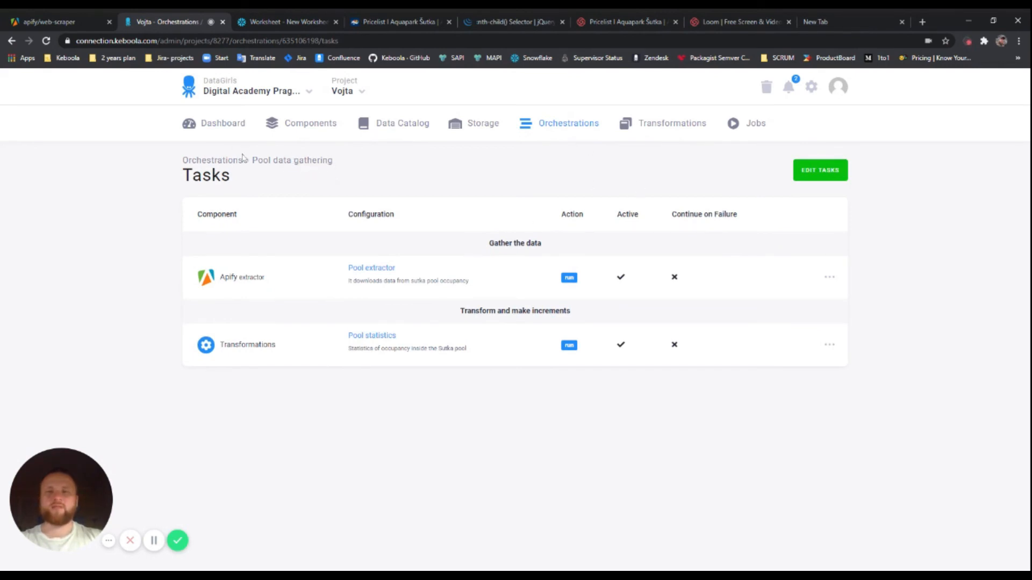
Run Pool data gathering manually and open the new job's details
{"action": "left_click", "coordinate": [320, 162]}
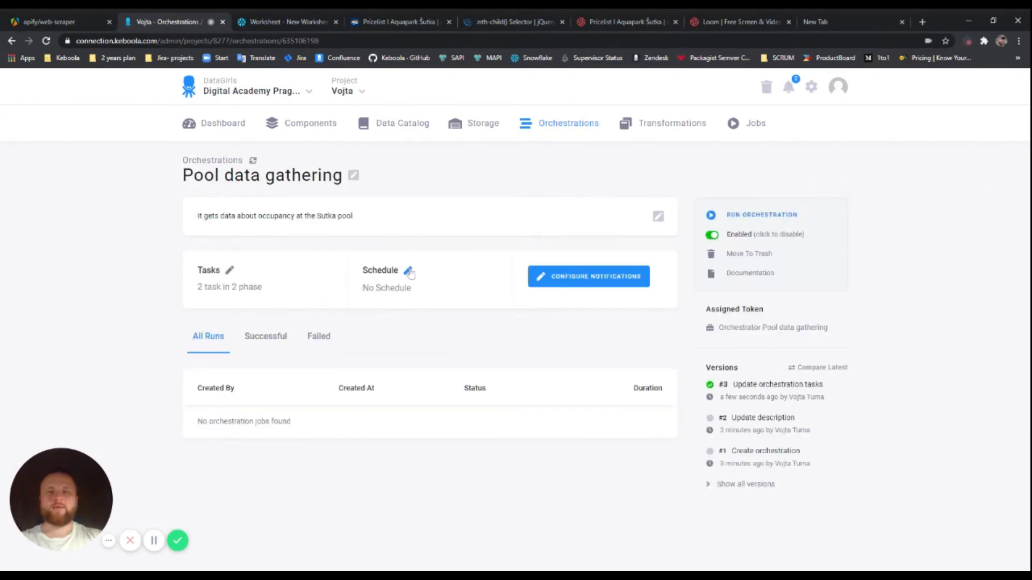
{"action": "left_click", "coordinate": [754, 215]}
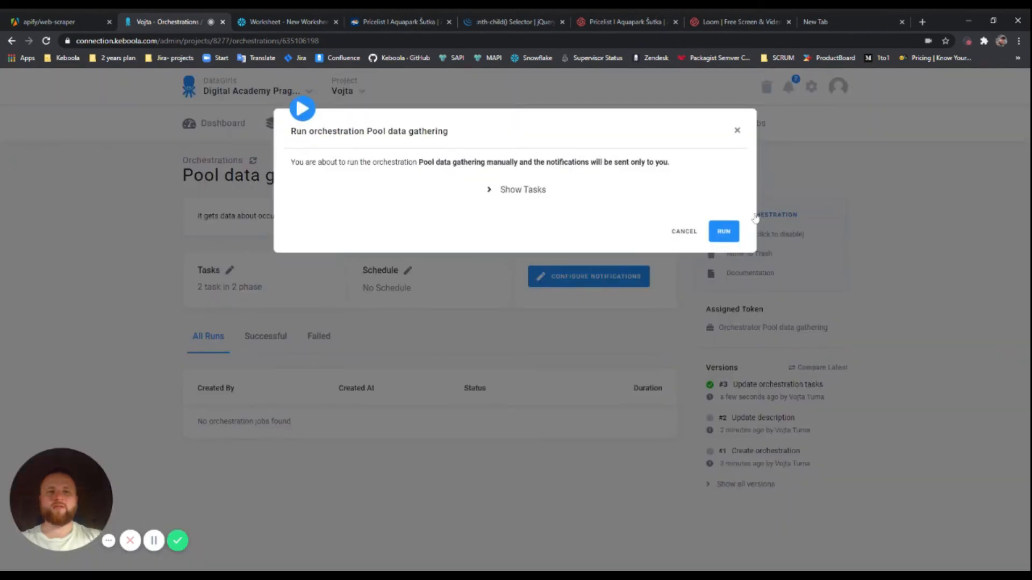
{"action": "left_click", "coordinate": [725, 231]}
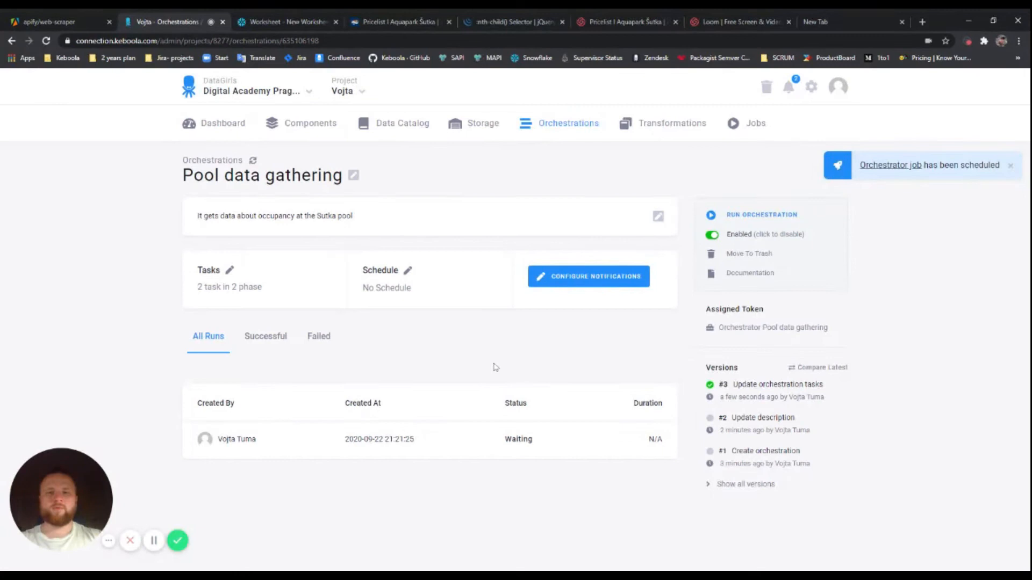
{"action": "left_click", "coordinate": [461, 443]}
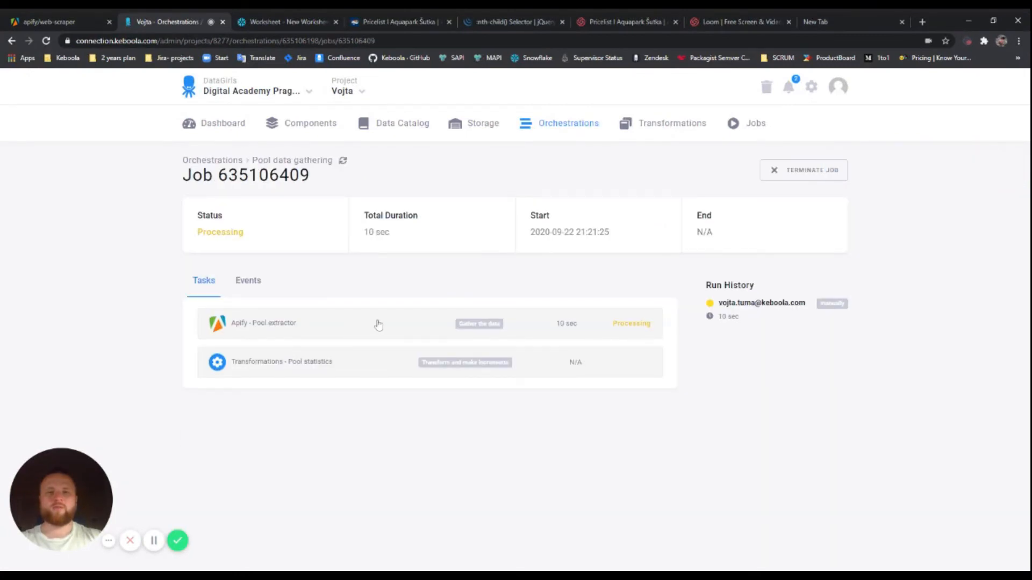
Follow job 635106409, expanding the Pool extractor task details until it succeeds
{"action": "key", "text": "alt+Left"}
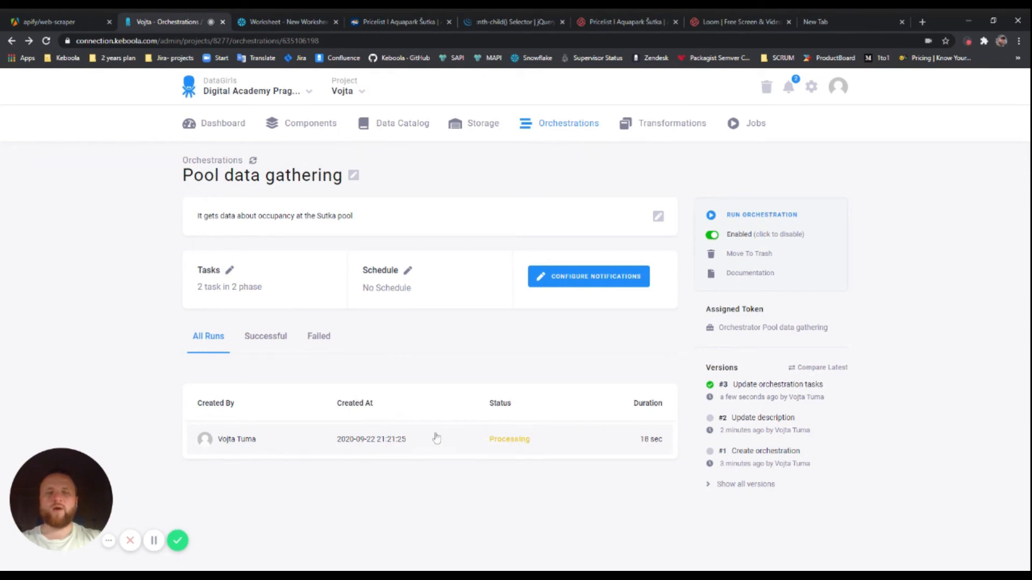
{"action": "left_click", "coordinate": [556, 443]}
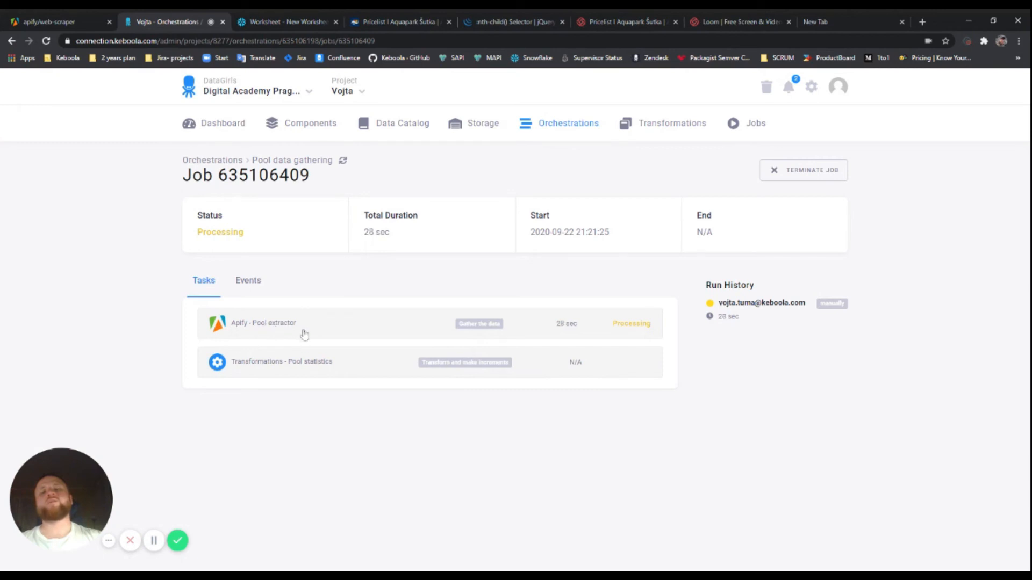
{"action": "left_click", "coordinate": [419, 327]}
{"action": "left_click", "coordinate": [375, 329]}
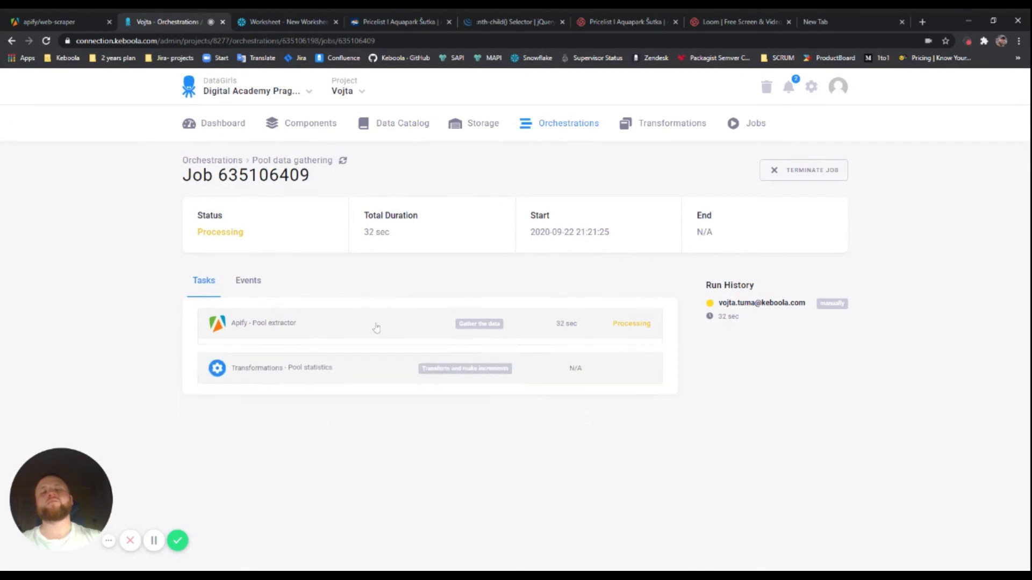
{"action": "left_click", "coordinate": [315, 329]}
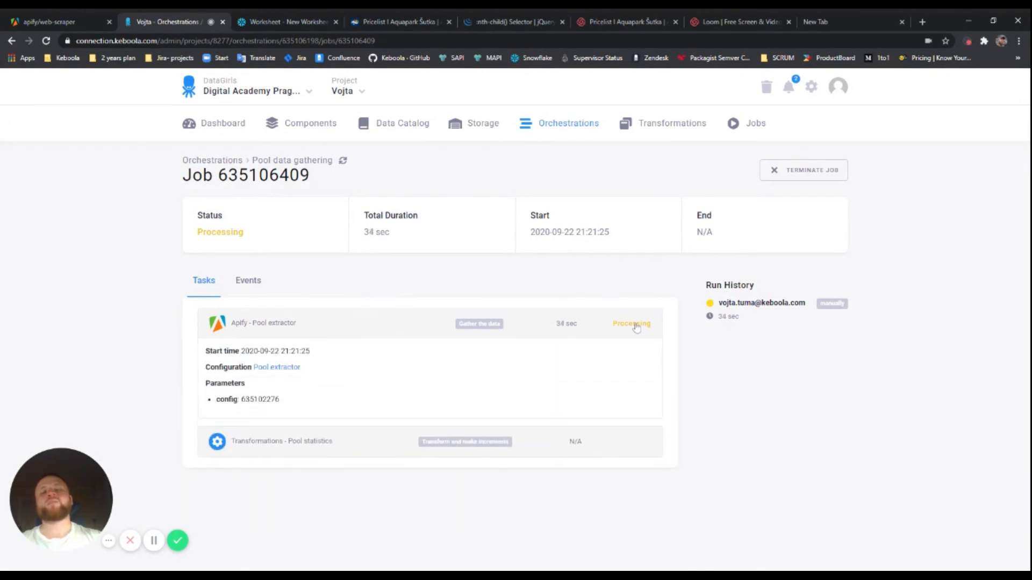
{"action": "left_click", "coordinate": [576, 328]}
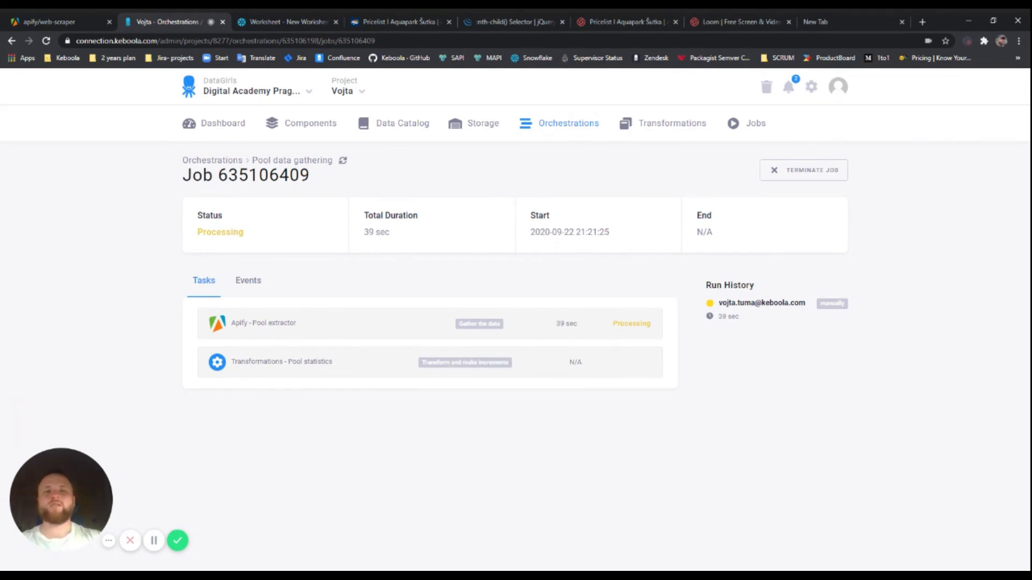
{"action": "left_click", "coordinate": [338, 330]}
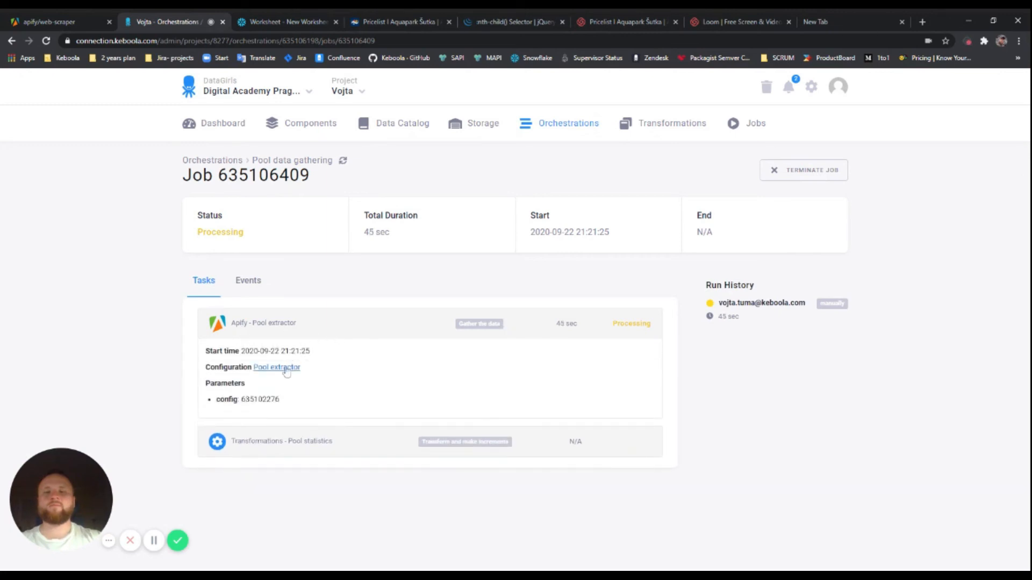
{"action": "left_click", "coordinate": [366, 327]}
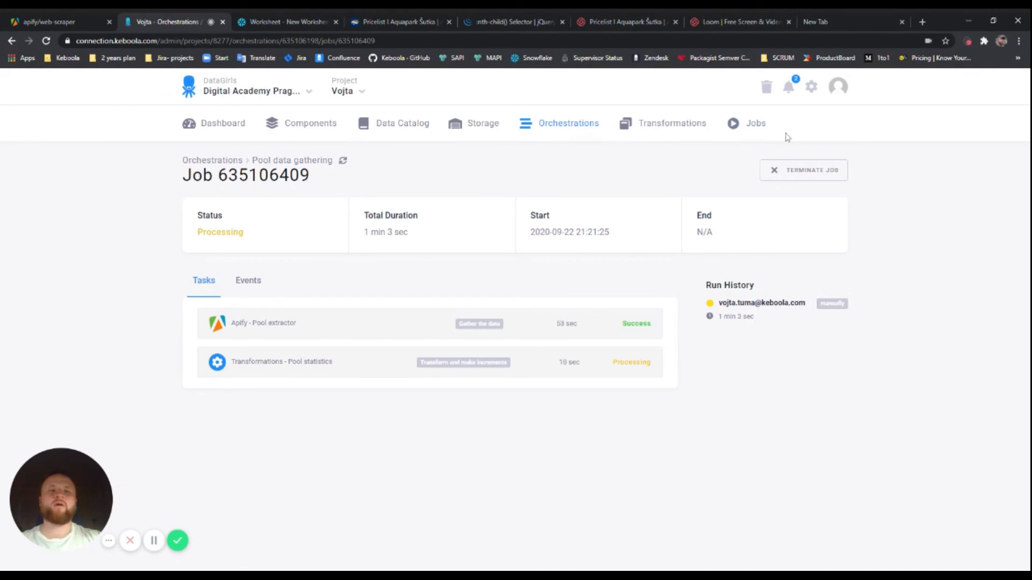
{"action": "left_click", "coordinate": [752, 126]}
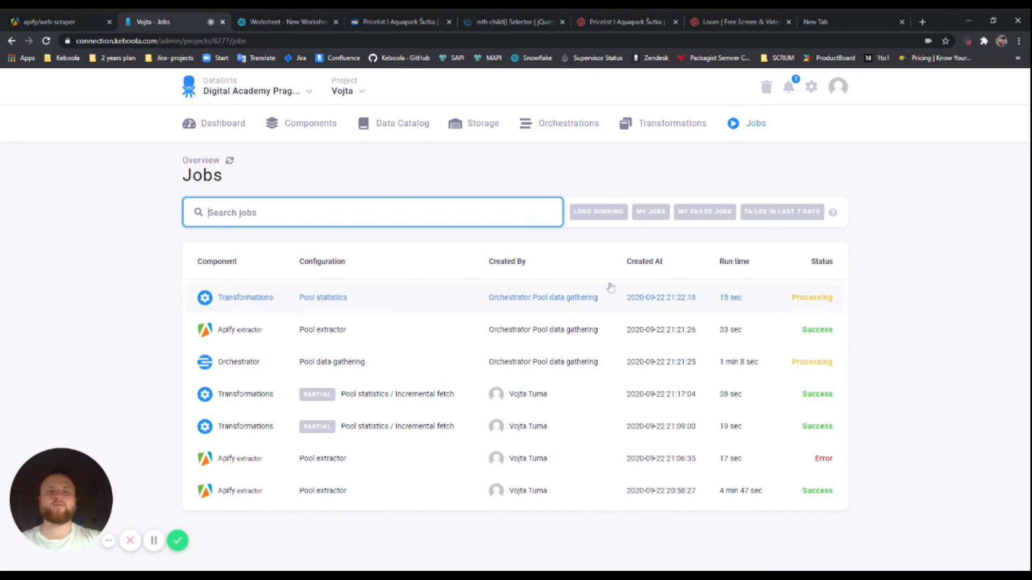
Check transformation job 635106500's log for the data-incremental table import
{"action": "left_click", "coordinate": [368, 299]}
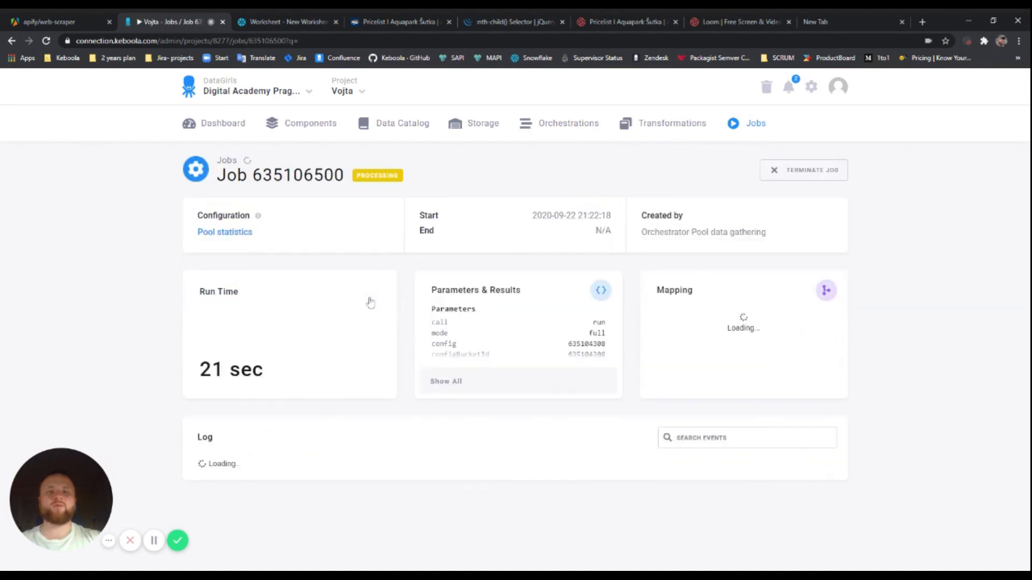
{"action": "scroll", "coordinate": [454, 350], "scroll_direction": "down", "scroll_amount": 8}
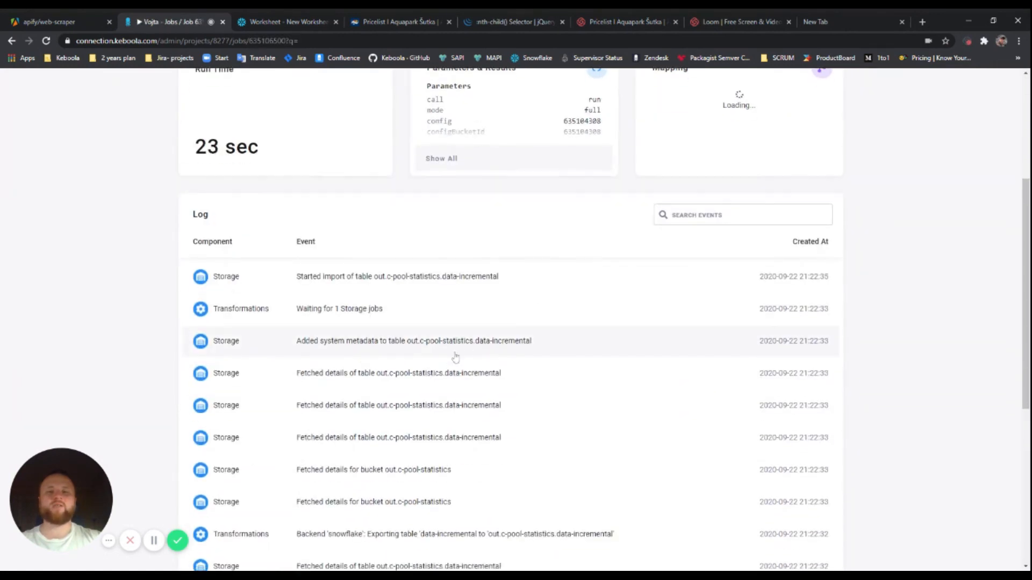
{"action": "scroll", "coordinate": [450, 299], "scroll_direction": "down", "scroll_amount": 2}
{"action": "scroll", "coordinate": [370, 345], "scroll_direction": "up", "scroll_amount": 7}
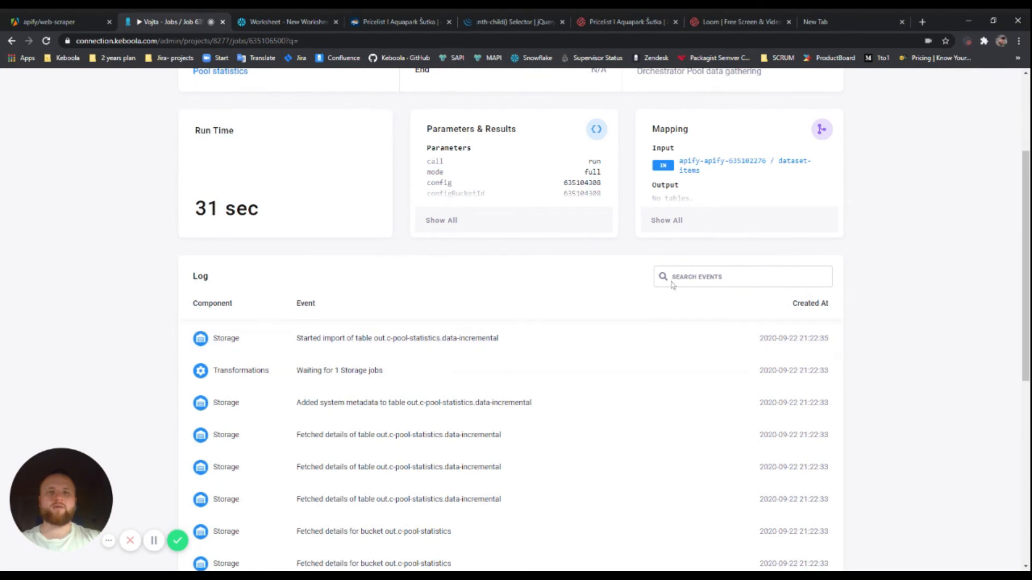
{"action": "scroll", "coordinate": [711, 293], "scroll_direction": "up", "scroll_amount": 1}
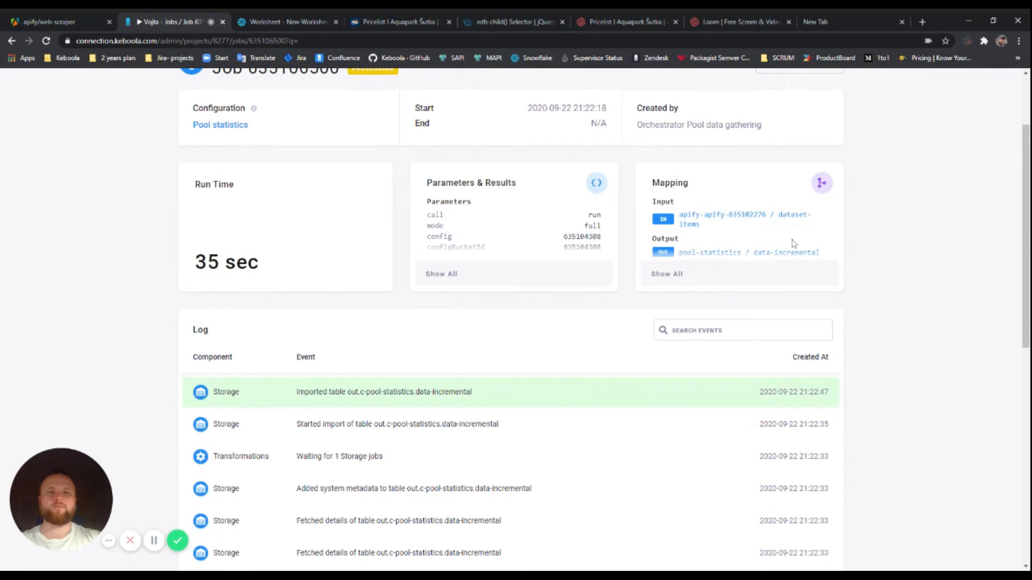
{"action": "scroll", "coordinate": [681, 292], "scroll_direction": "up", "scroll_amount": 2}
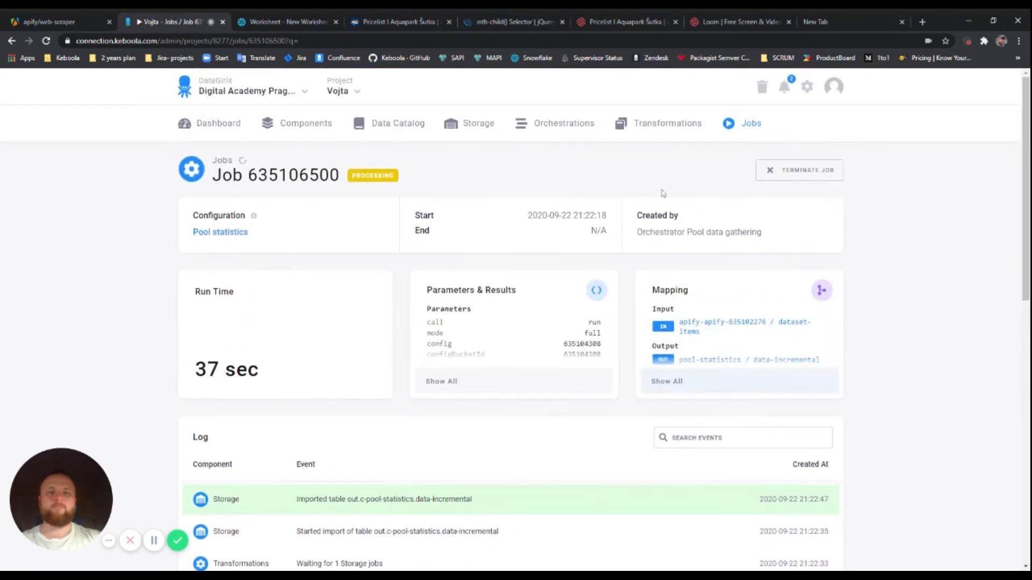
{"action": "left_click", "coordinate": [554, 124]}
Reopen the Pool data gathering run and confirm both Pool extractor and Pool statistics tasks succeeded
{"action": "left_click", "coordinate": [437, 298]}
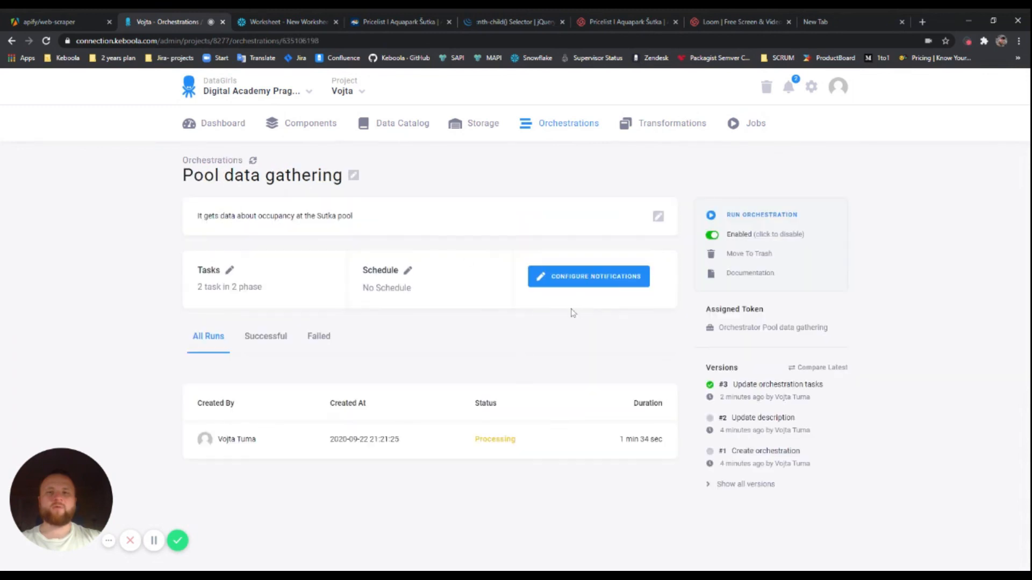
{"action": "left_click", "coordinate": [558, 444]}
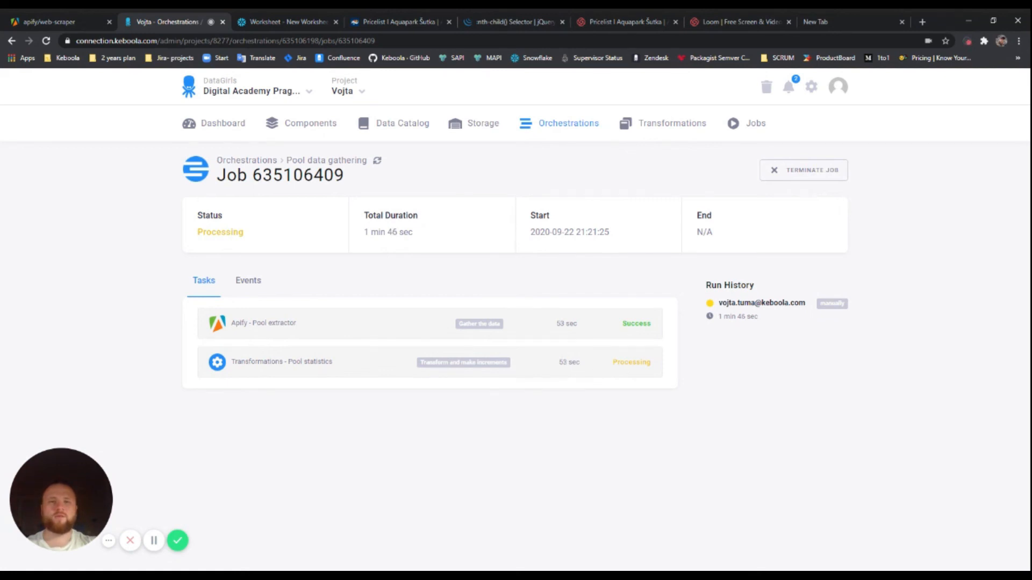
{"action": "left_click", "coordinate": [599, 368]}
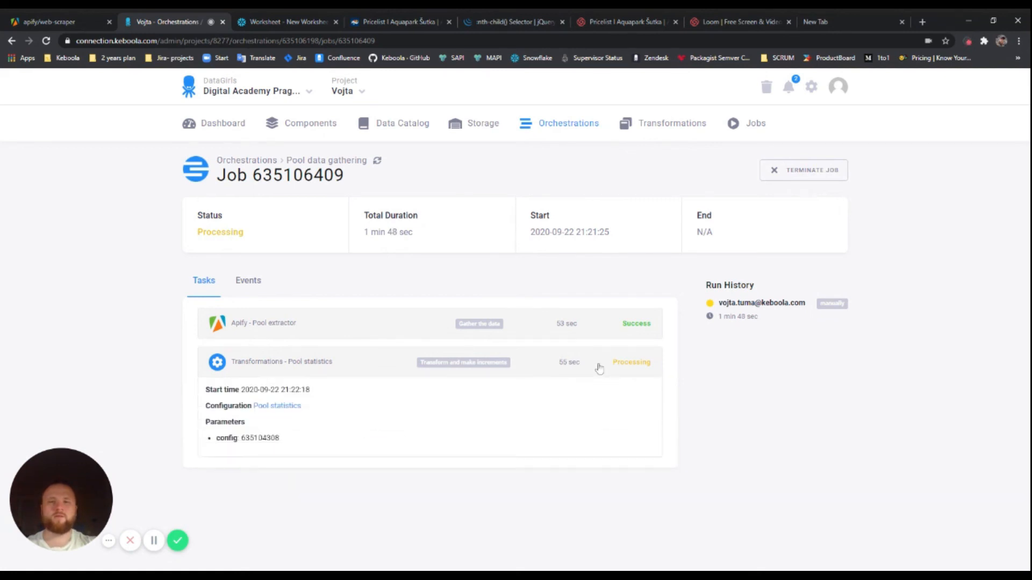
{"action": "left_click", "coordinate": [599, 368]}
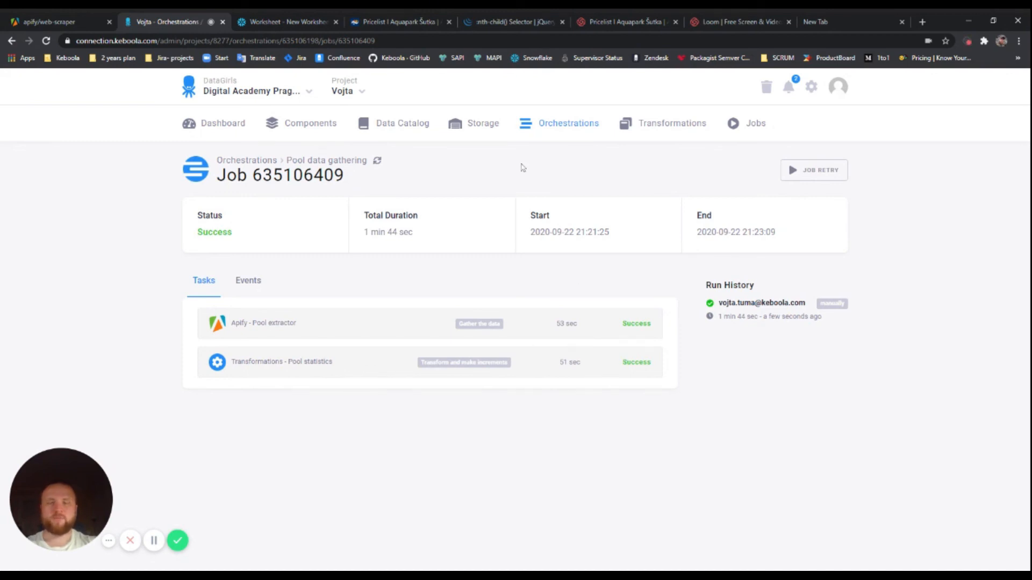
Inspect the data sample of the pool-statistics data-incremental table, reviewing its two occupancy rows
{"action": "left_click", "coordinate": [486, 125]}
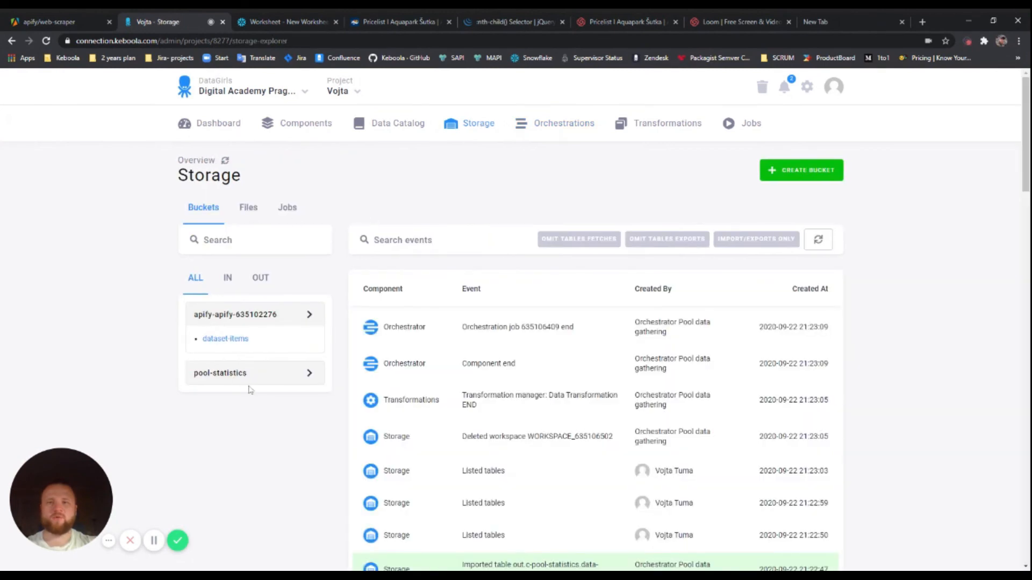
{"action": "left_click", "coordinate": [295, 383]}
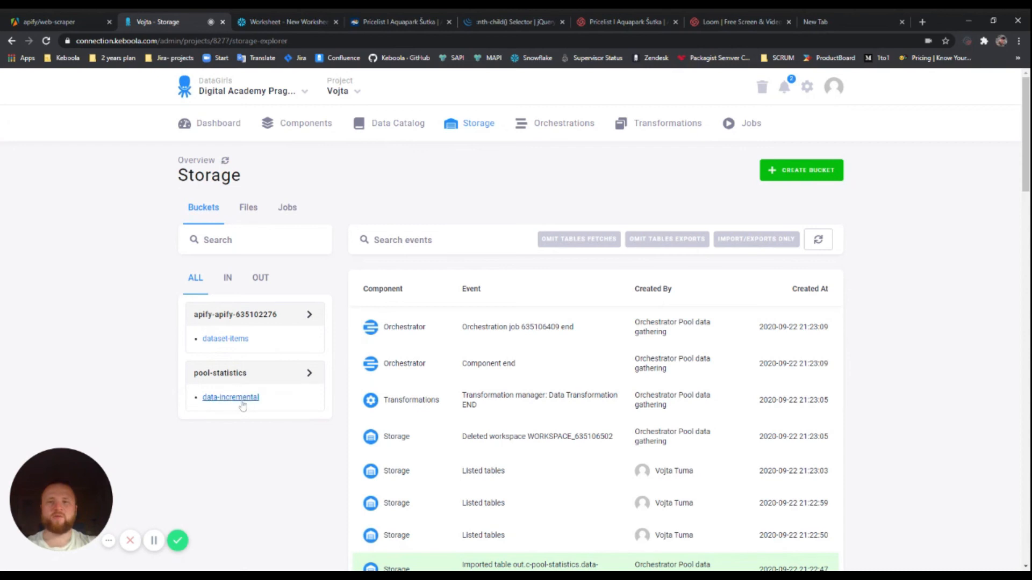
{"action": "left_click", "coordinate": [236, 398]}
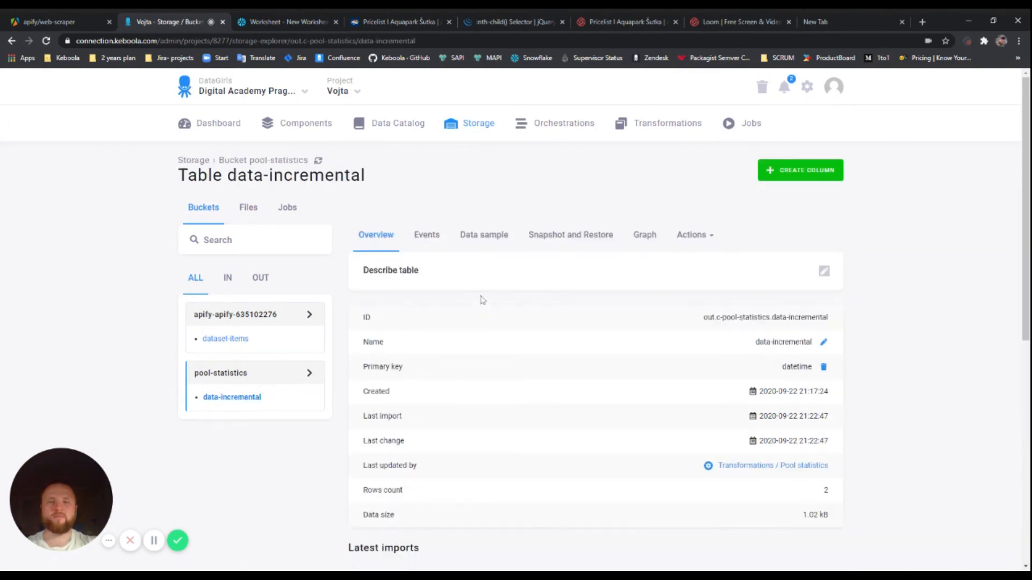
{"action": "left_click", "coordinate": [486, 240]}
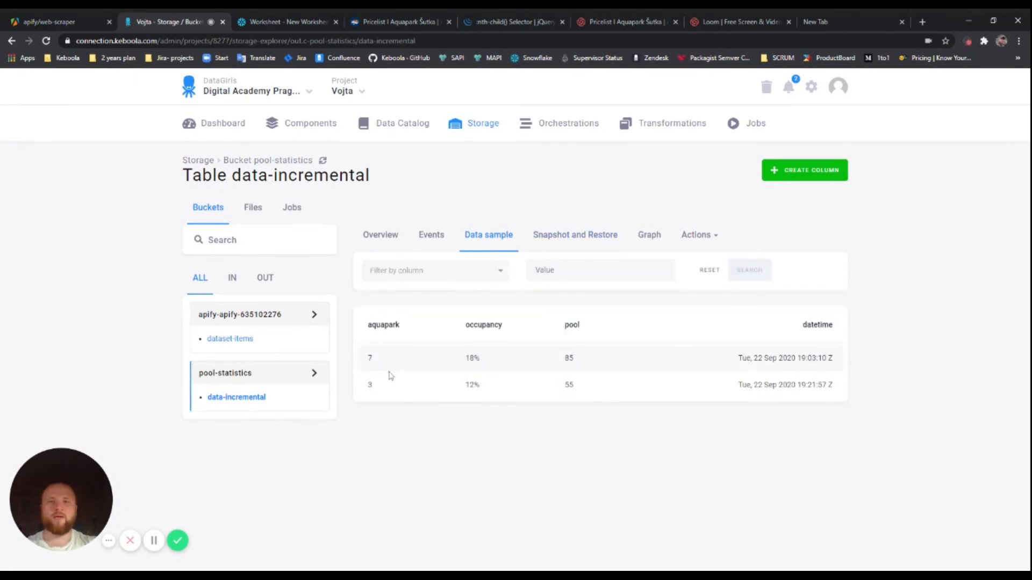
{"action": "left_click_drag", "start_coordinate": [366, 359], "coordinate": [662, 355]}
{"action": "left_click", "coordinate": [662, 355]}
{"action": "left_click_drag", "start_coordinate": [580, 391], "coordinate": [368, 362]}
{"action": "left_click", "coordinate": [529, 366]}
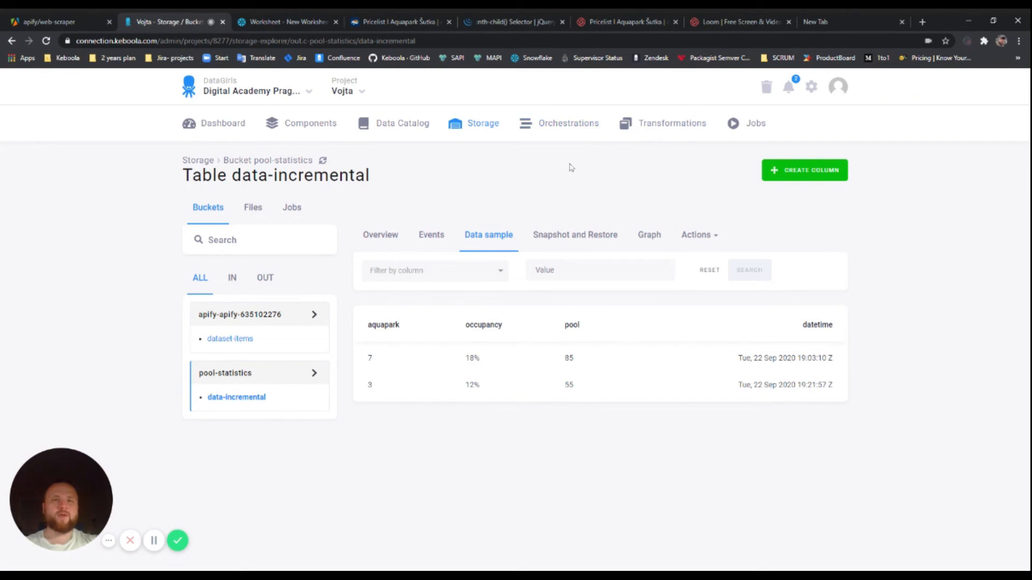
{"action": "left_click", "coordinate": [568, 135]}
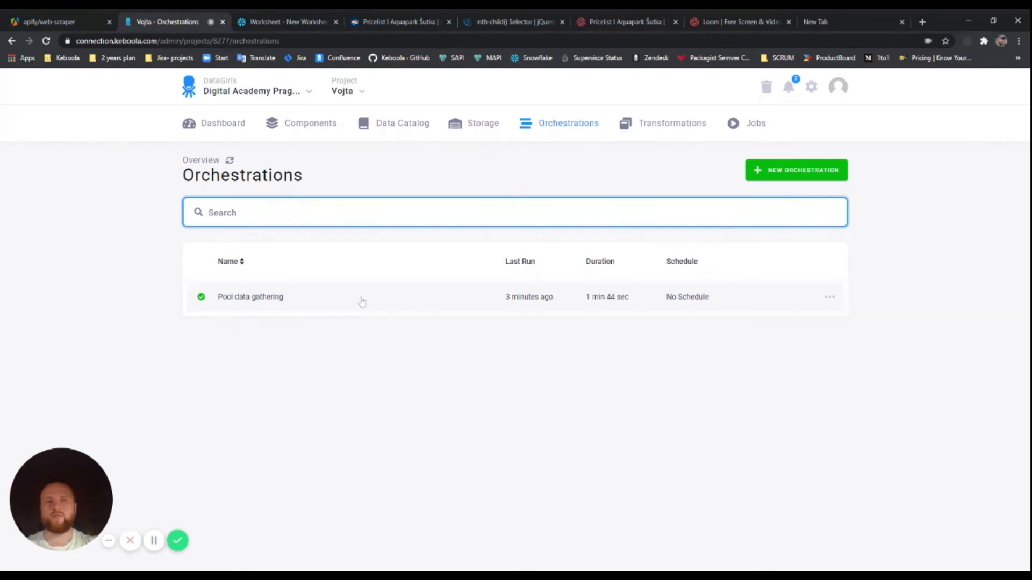
Schedule Pool data gathering to run at minutes 0, 15, 30 and 45 of every hour (UTC)
{"action": "left_click", "coordinate": [571, 134]}
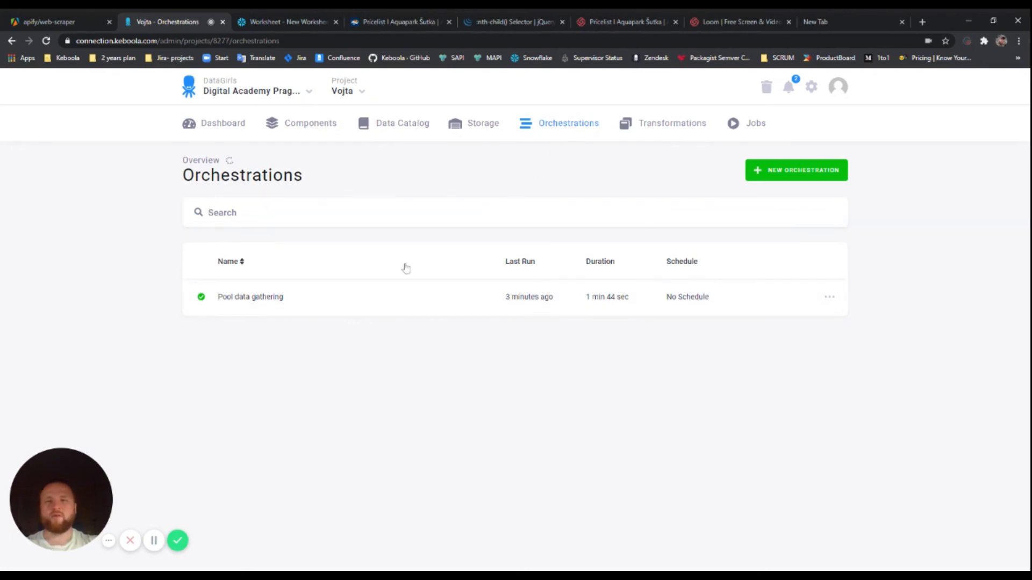
{"action": "left_click", "coordinate": [346, 300]}
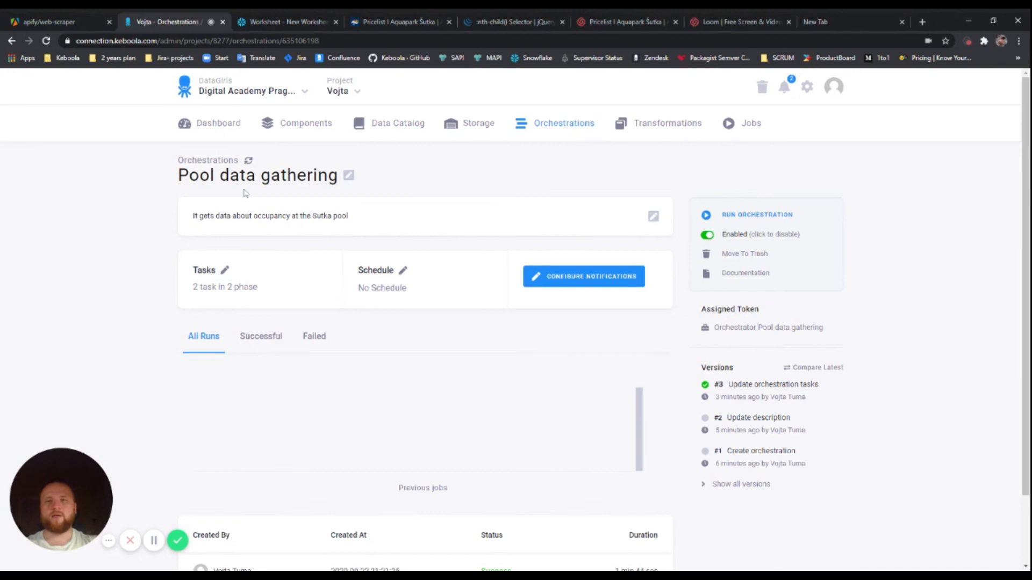
{"action": "left_click", "coordinate": [403, 272]}
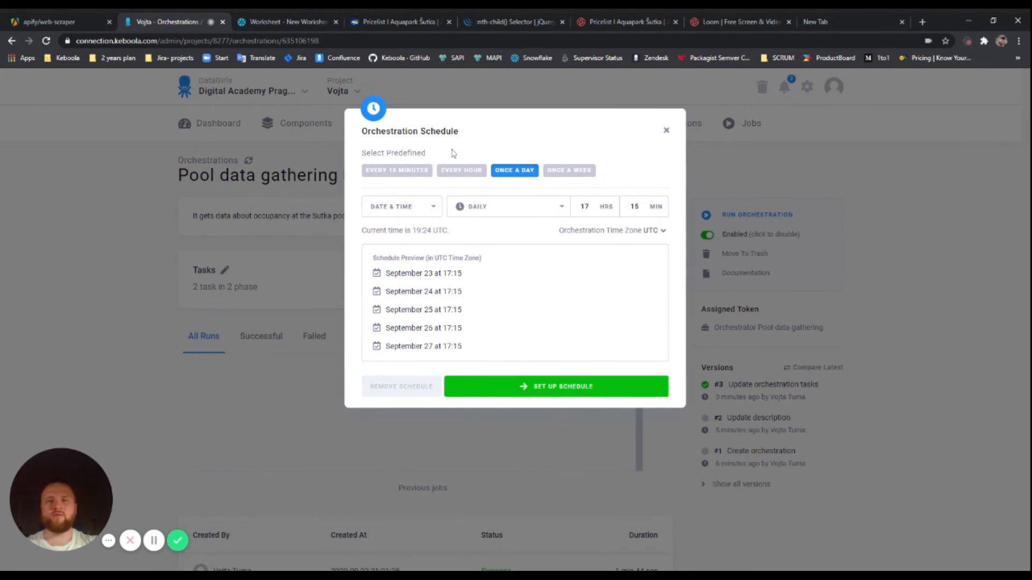
{"action": "left_click", "coordinate": [402, 171]}
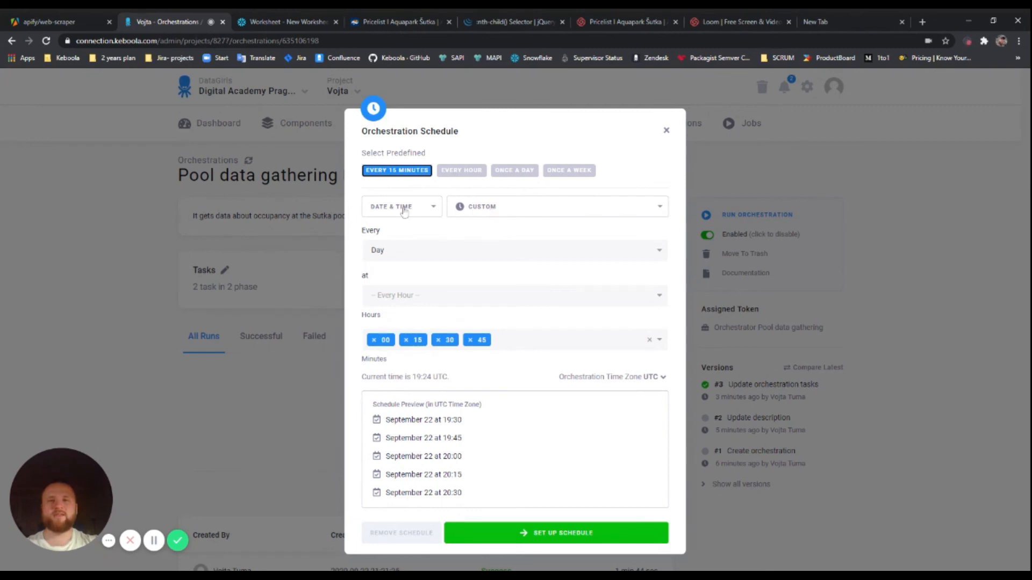
{"action": "left_click_drag", "start_coordinate": [362, 232], "coordinate": [383, 234]}
{"action": "left_click", "coordinate": [390, 238]}
{"action": "left_click_drag", "start_coordinate": [362, 277], "coordinate": [373, 278]}
{"action": "left_click", "coordinate": [377, 277]}
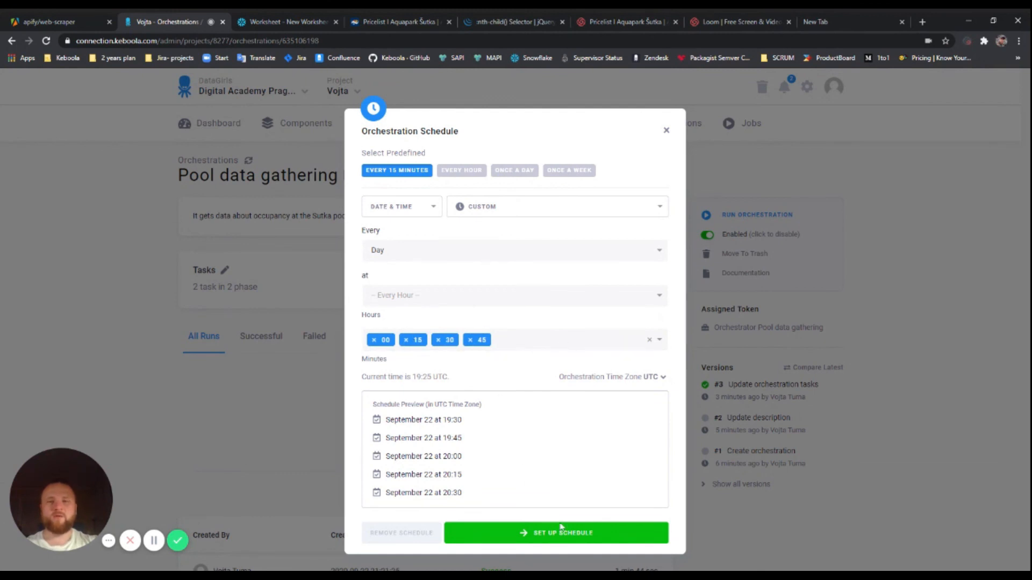
{"action": "left_click", "coordinate": [624, 540]}
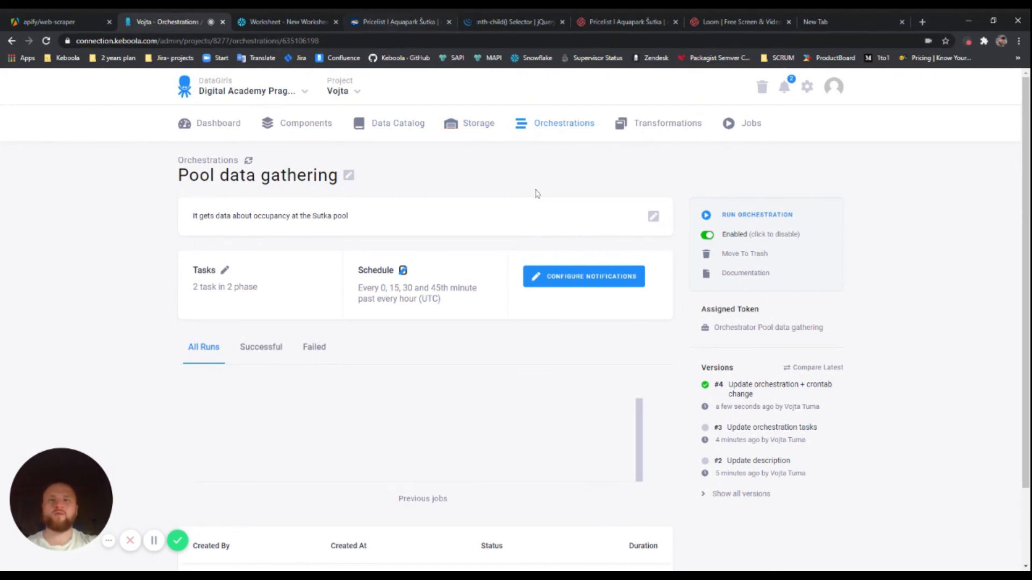
{"action": "left_click", "coordinate": [484, 132]}
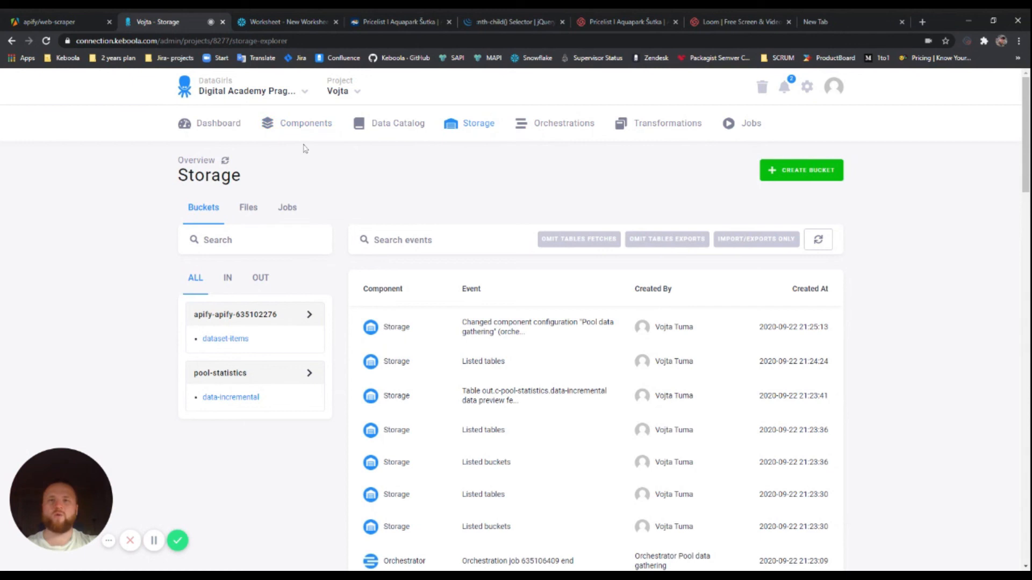
Highlight the 26% occupancy, 119 pool and 9 water park figures on the Šutka pricelist page
{"action": "left_click", "coordinate": [384, 24]}
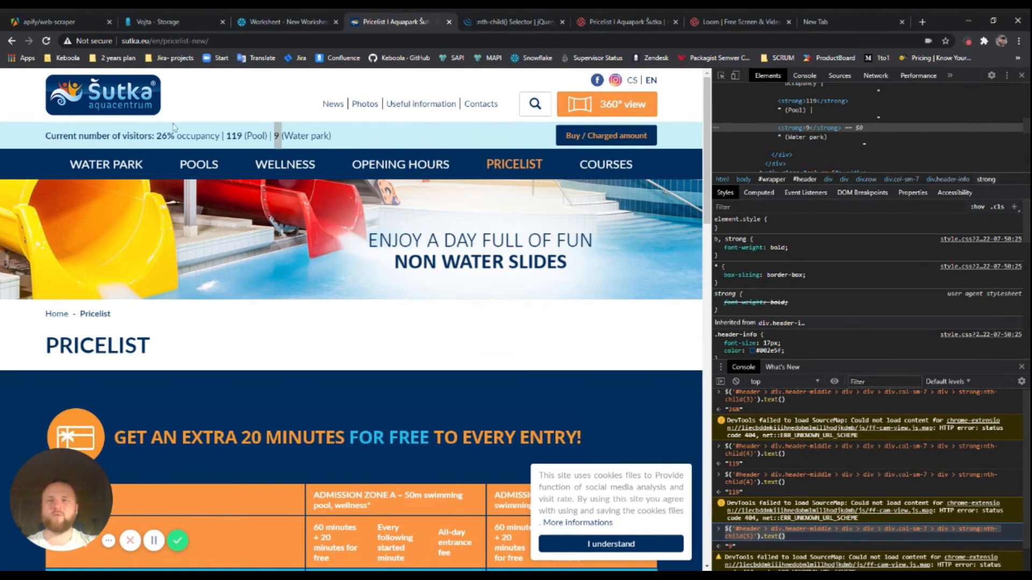
{"action": "left_click_drag", "start_coordinate": [157, 136], "coordinate": [174, 136]}
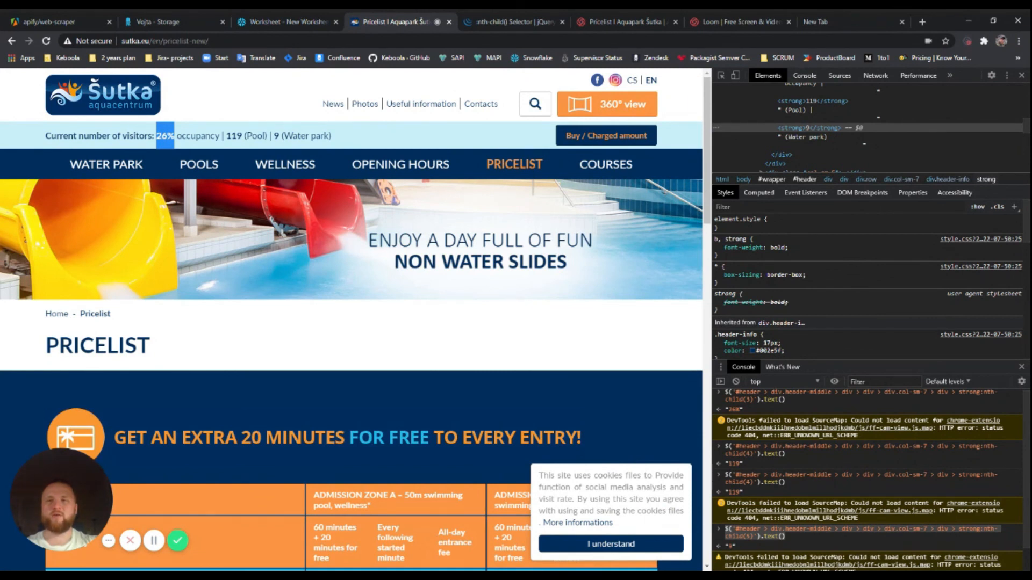
{"action": "left_click_drag", "start_coordinate": [224, 136], "coordinate": [241, 136]}
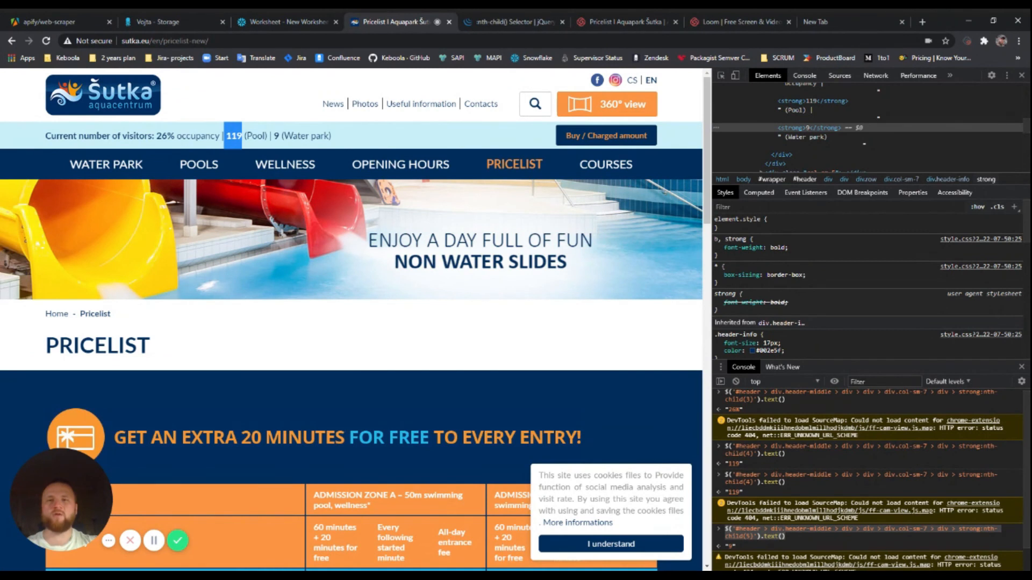
{"action": "left_click", "coordinate": [274, 135]}
{"action": "mouse_move", "coordinate": [274, 136]}
{"action": "left_mouse_down"}
{"action": "mouse_move", "coordinate": [325, 136]}
{"action": "mouse_move", "coordinate": [277, 136]}
{"action": "left_mouse_up"}
{"action": "left_click", "coordinate": [339, 140]}
{"action": "left_click", "coordinate": [339, 140]}
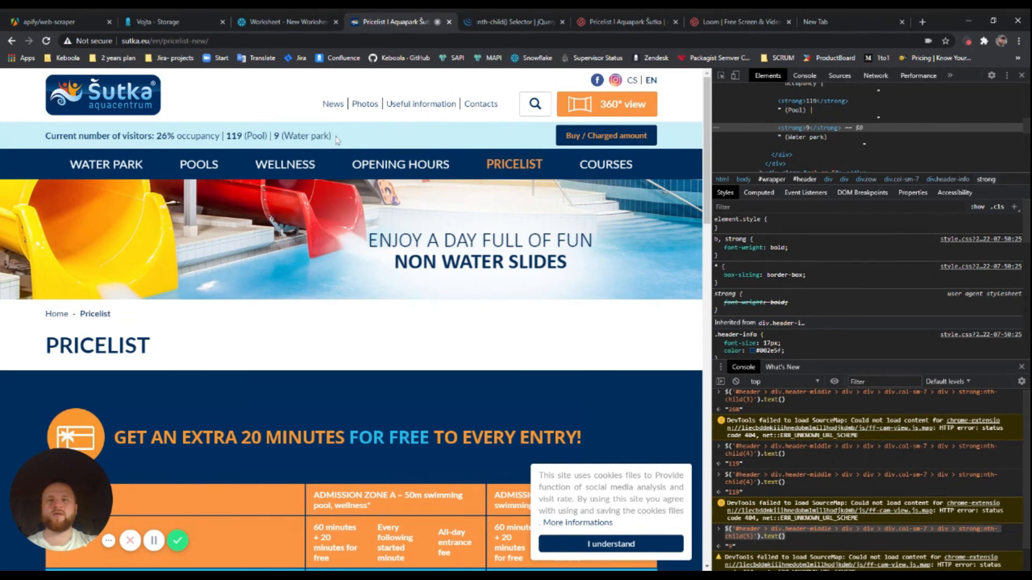
Inspect the 26% strong element in DevTools and select the first console selector command
{"action": "scroll", "coordinate": [826, 141], "scroll_direction": "up", "scroll_amount": 2}
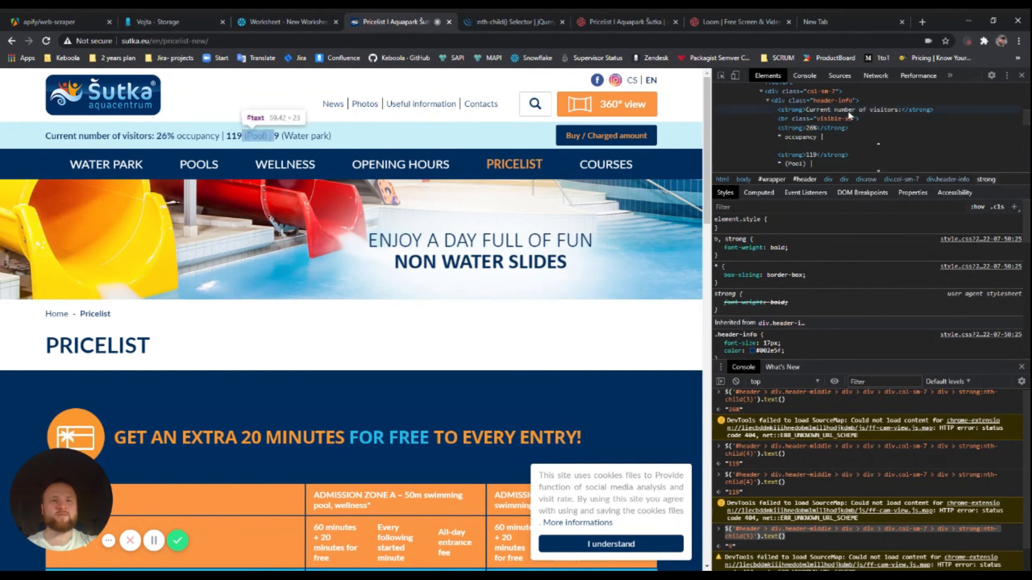
{"action": "left_click", "coordinate": [811, 132]}
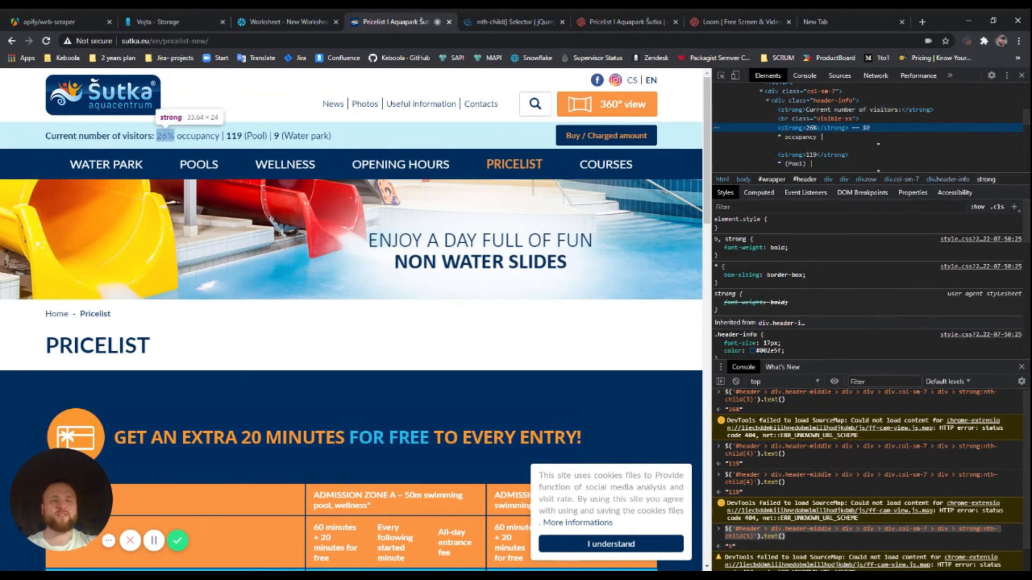
{"action": "scroll", "coordinate": [835, 438], "scroll_direction": "down", "scroll_amount": 1}
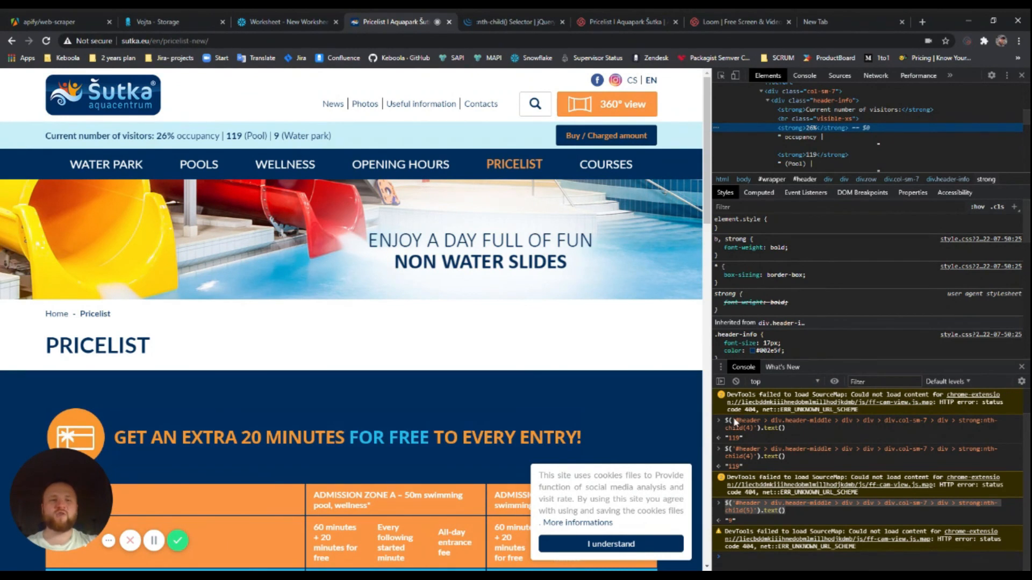
{"action": "triple_click", "coordinate": [787, 427]}
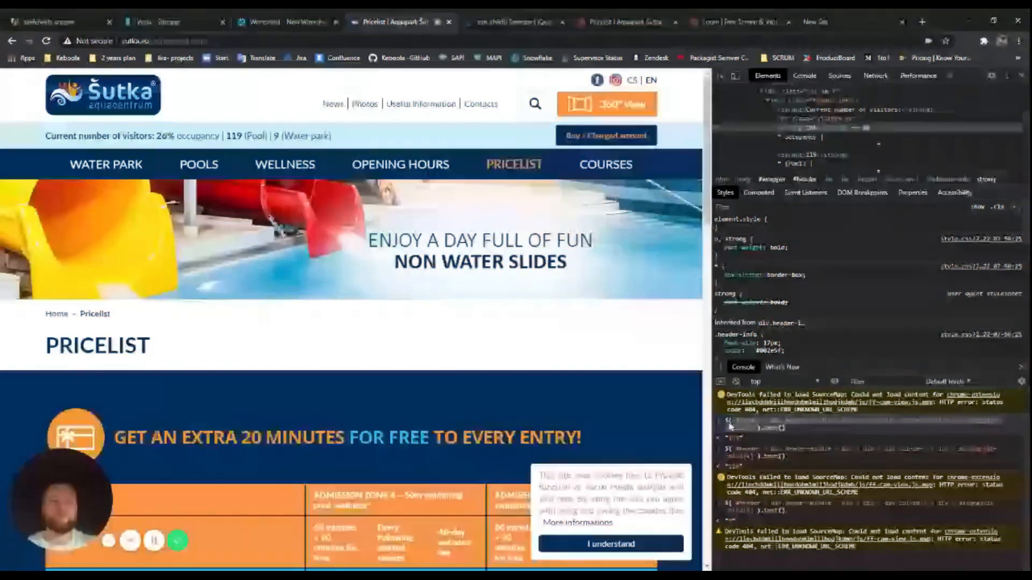
{"action": "left_click", "coordinate": [53, 24]}
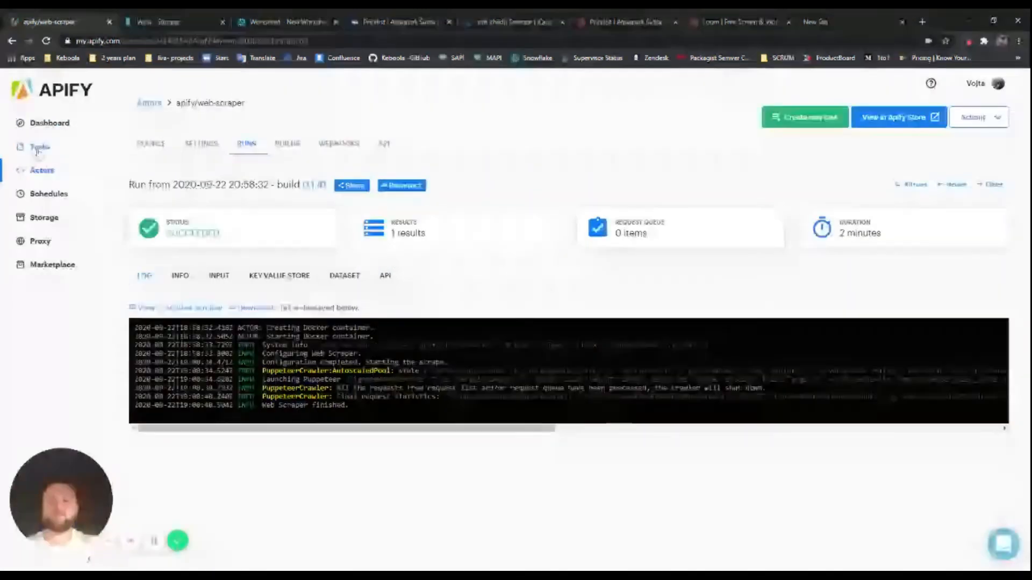
Open the Pool-scrapper task from Apify's Tasks list
{"action": "left_click", "coordinate": [76, 152]}
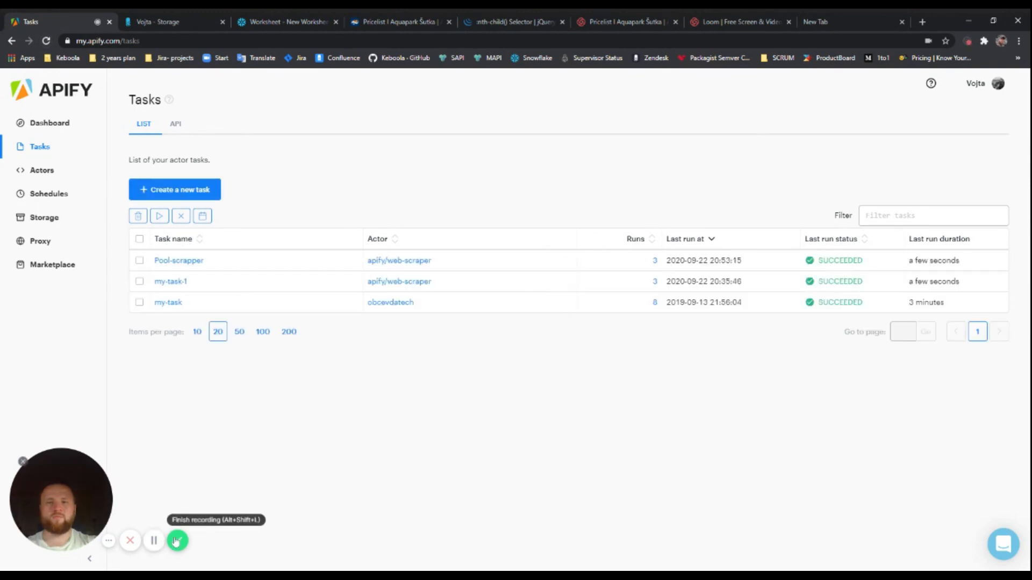
{"action": "left_click", "coordinate": [182, 265]}
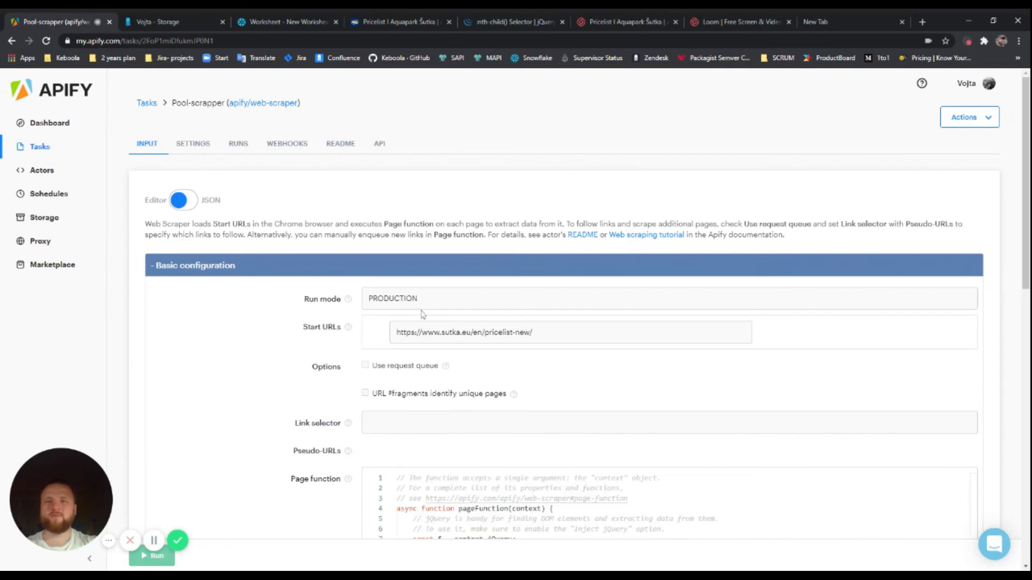
Review the task's start URL and the page function's occupancy and pool selectors
{"action": "scroll", "coordinate": [465, 304], "scroll_direction": "down", "scroll_amount": 1}
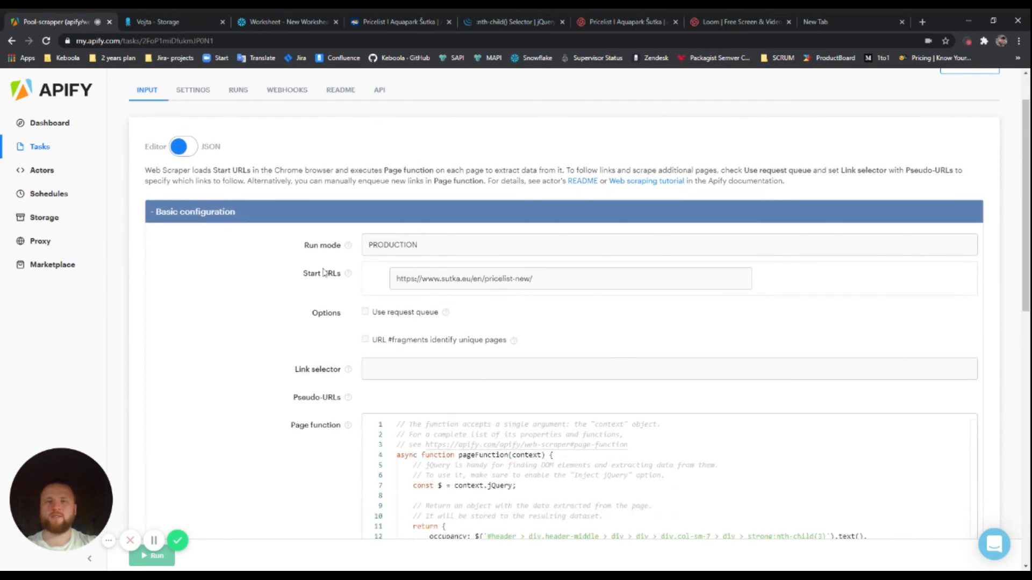
{"action": "scroll", "coordinate": [378, 188], "scroll_direction": "down", "scroll_amount": 3}
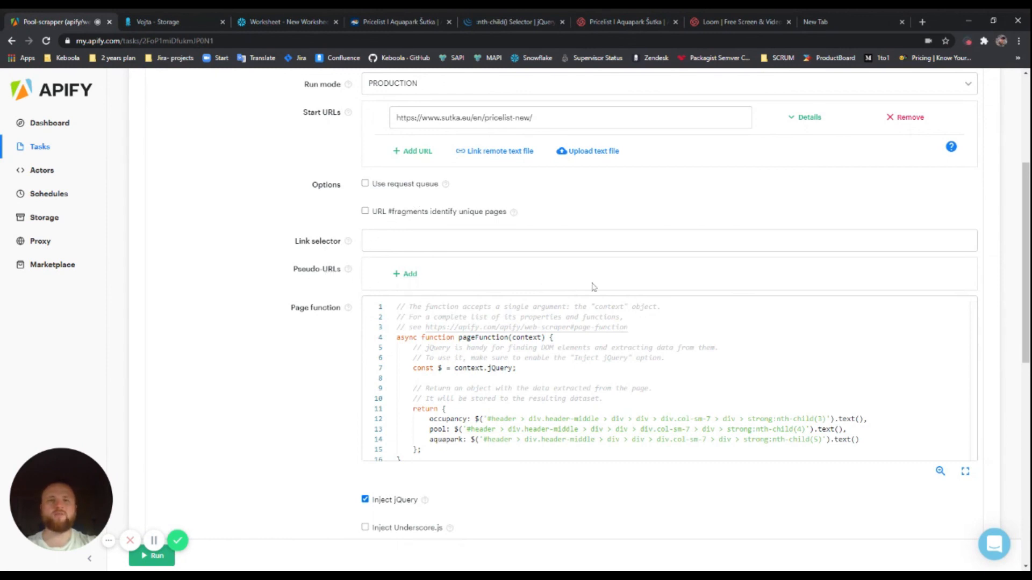
{"action": "left_click_drag", "start_coordinate": [535, 118], "coordinate": [396, 118]}
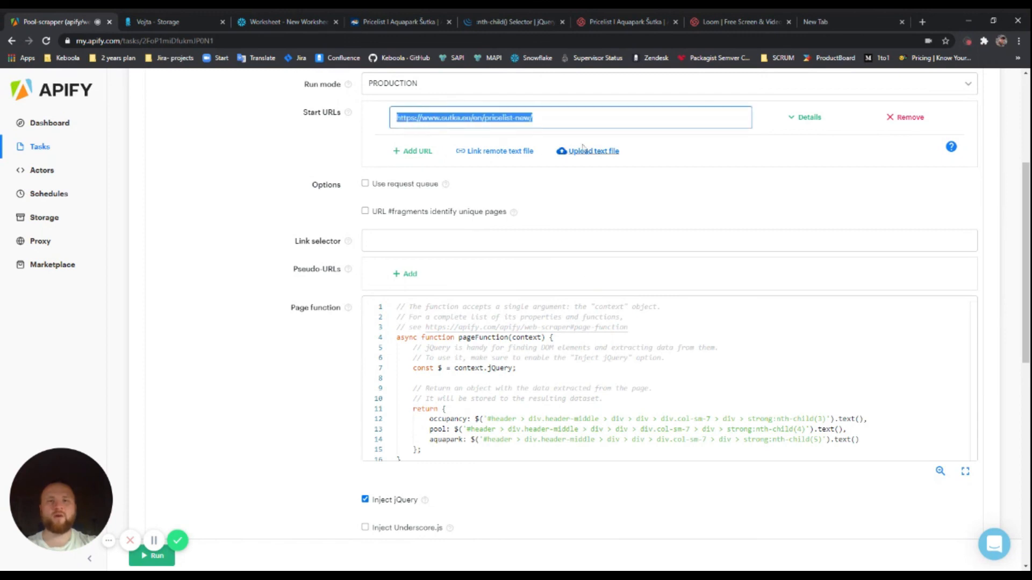
{"action": "left_click", "coordinate": [704, 185]}
{"action": "scroll", "coordinate": [727, 223], "scroll_direction": "down", "scroll_amount": 3}
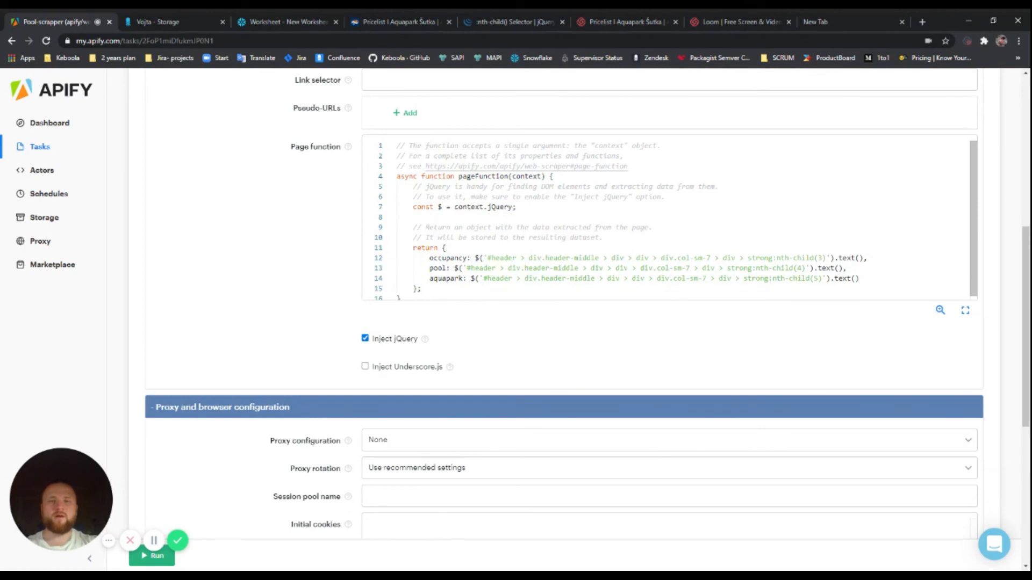
{"action": "left_click_drag", "start_coordinate": [412, 248], "coordinate": [375, 251]}
{"action": "left_click", "coordinate": [423, 285]}
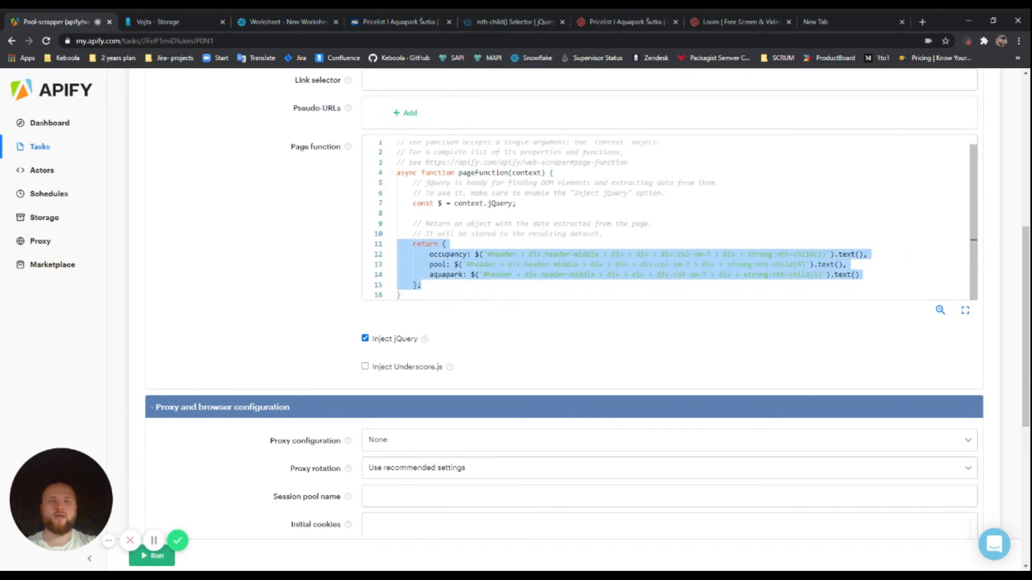
{"action": "left_click", "coordinate": [556, 224]}
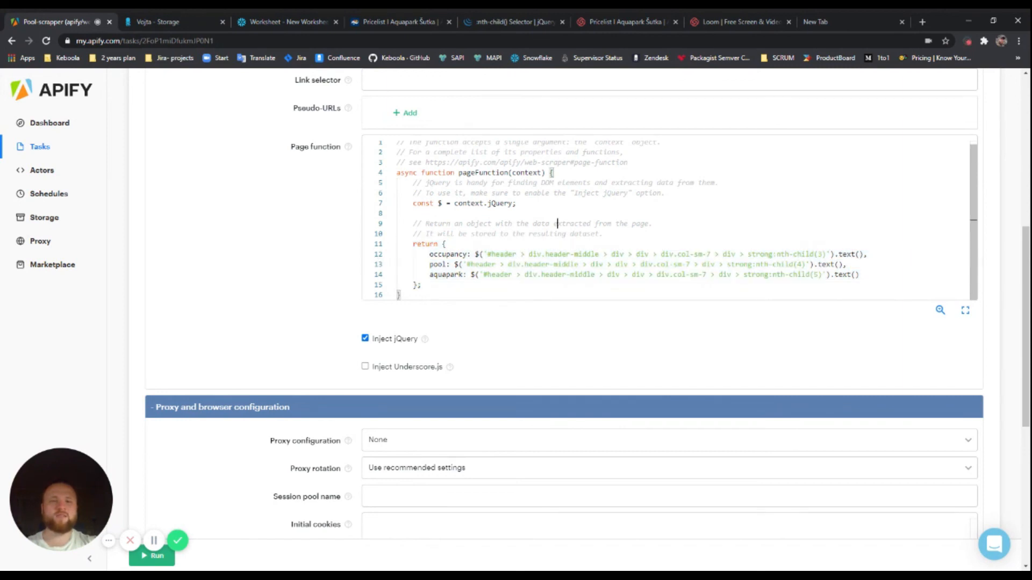
{"action": "left_click_drag", "start_coordinate": [422, 285], "coordinate": [395, 245]}
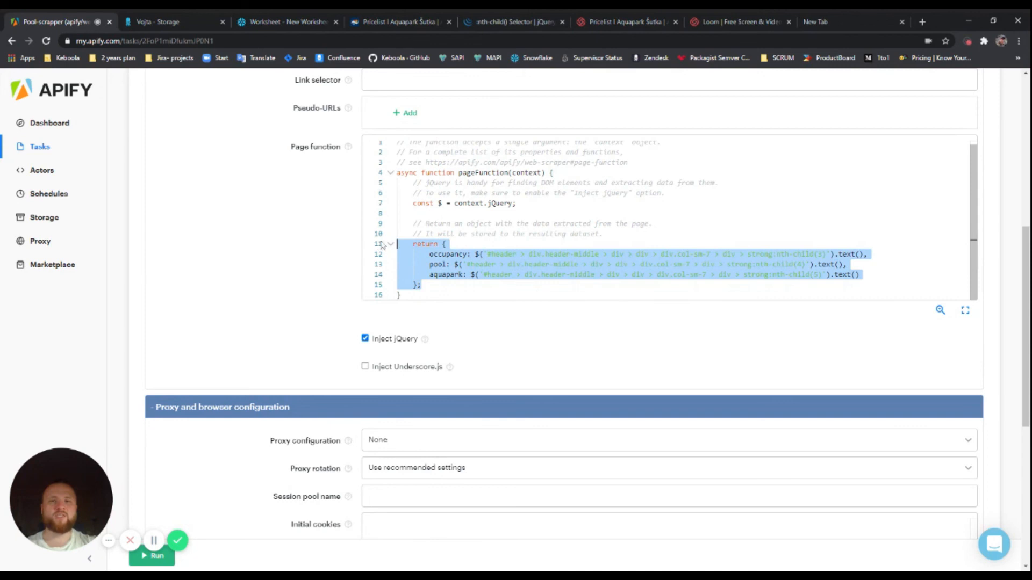
{"action": "left_click", "coordinate": [445, 244]}
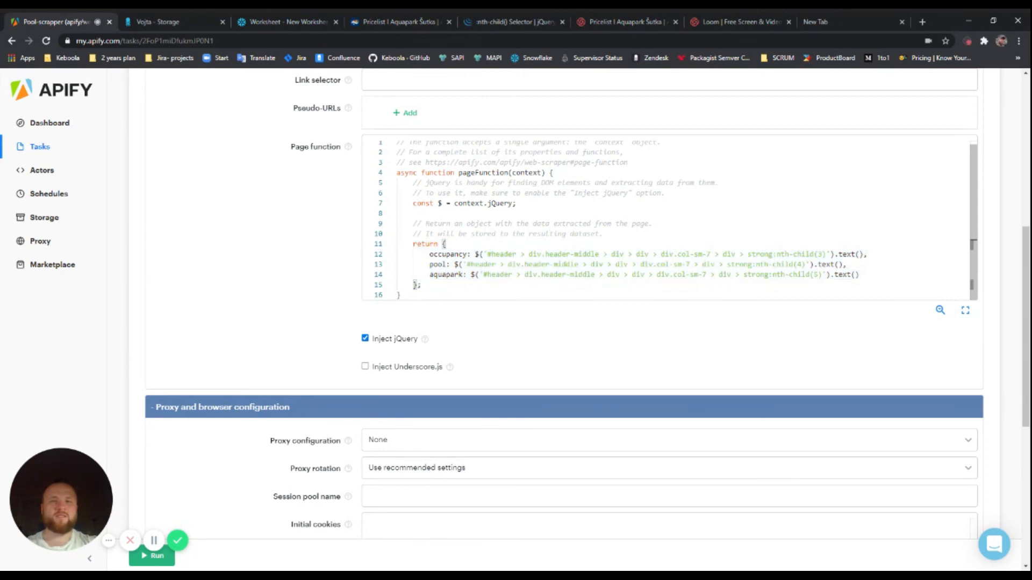
{"action": "left_click_drag", "start_coordinate": [484, 253], "coordinate": [826, 253]}
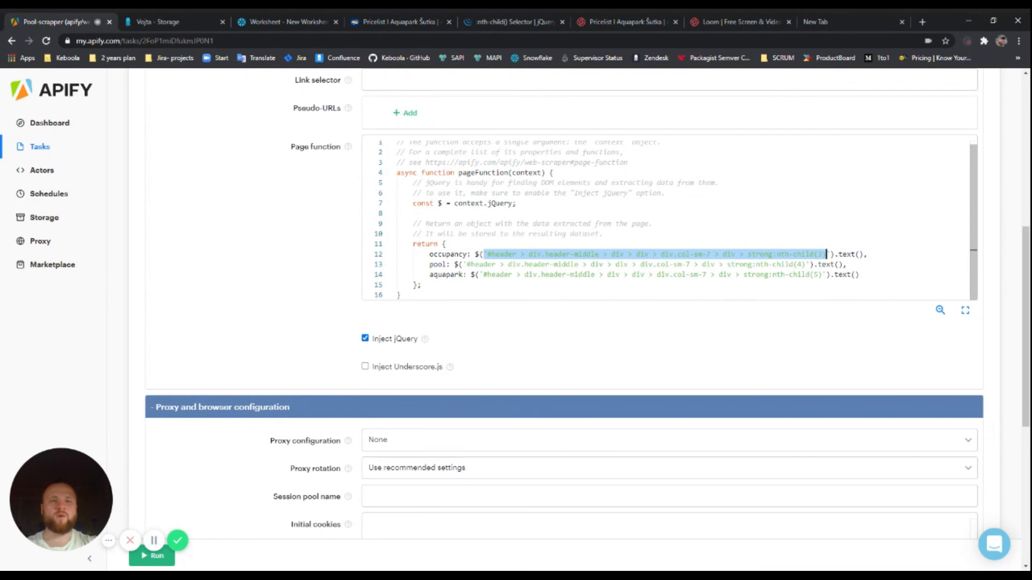
{"action": "left_click", "coordinate": [582, 254]}
{"action": "left_click_drag", "start_coordinate": [487, 253], "coordinate": [821, 253]}
{"action": "left_click", "coordinate": [516, 265]}
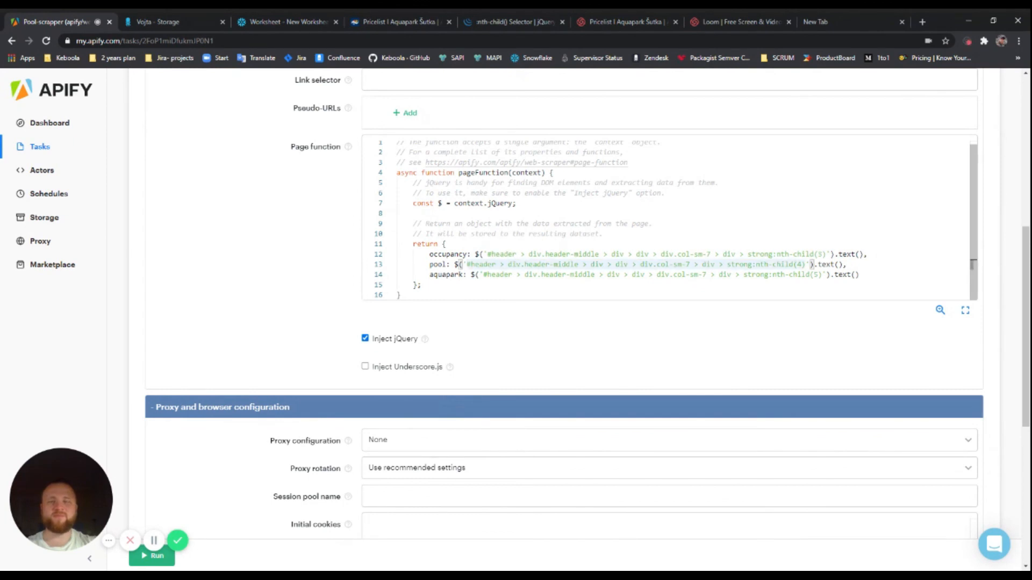
Switch the task input to JSON view and select the entire JSON body
{"action": "scroll", "coordinate": [324, 310], "scroll_direction": "down", "scroll_amount": 5}
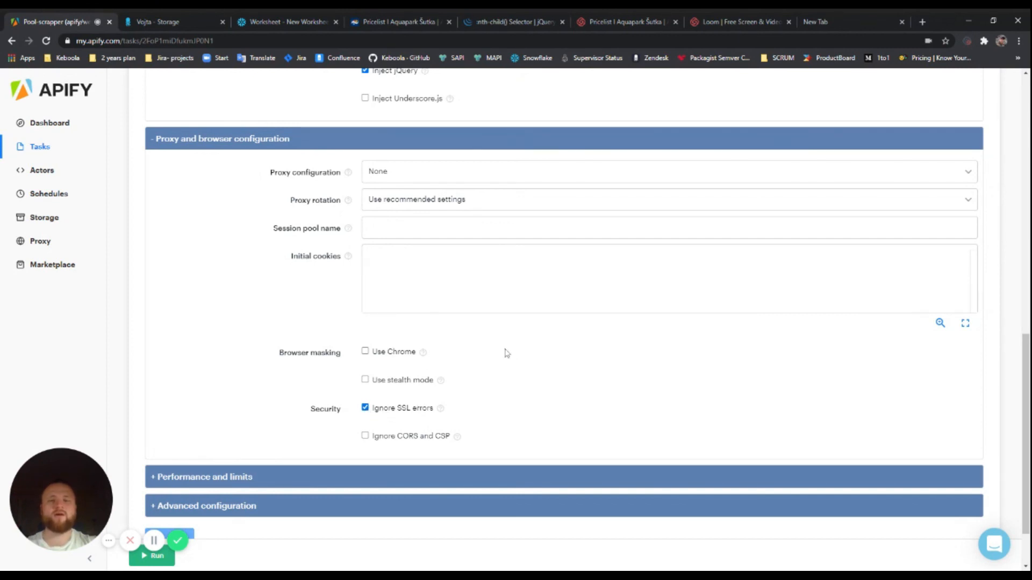
{"action": "scroll", "coordinate": [239, 329], "scroll_direction": "down", "scroll_amount": 1}
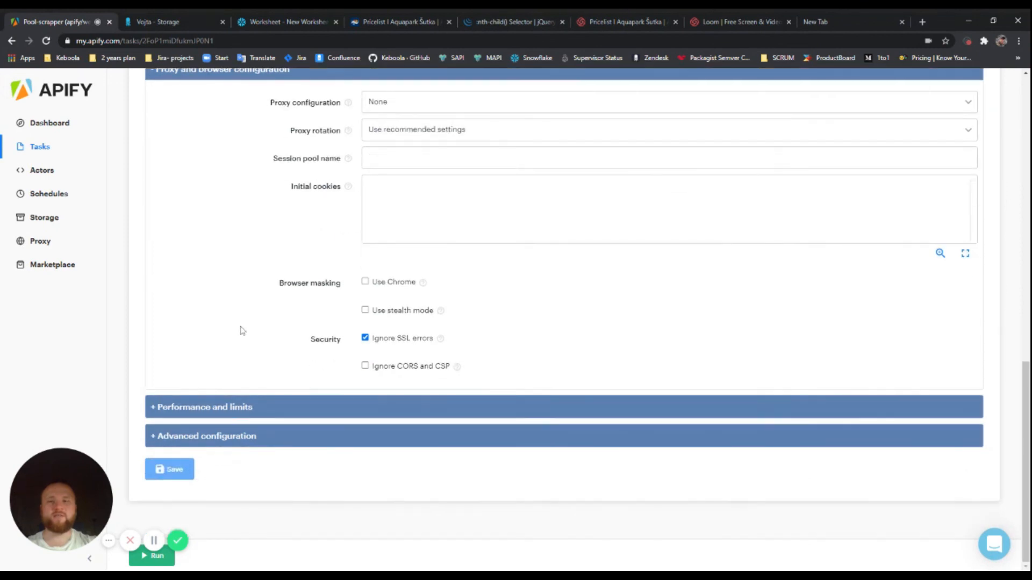
{"action": "scroll", "coordinate": [254, 312], "scroll_direction": "up", "scroll_amount": 7}
{"action": "scroll", "coordinate": [252, 280], "scroll_direction": "up", "scroll_amount": 6}
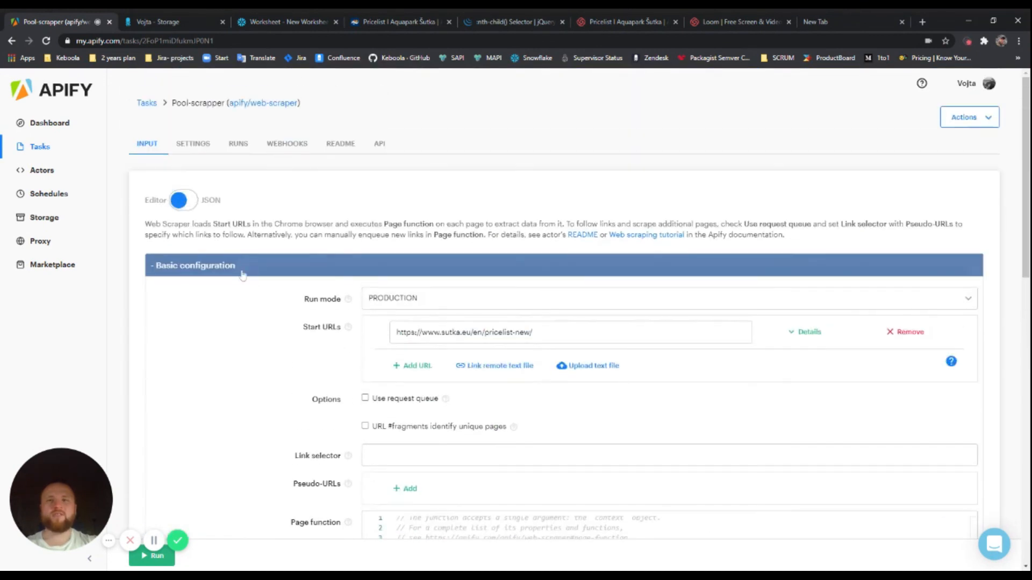
{"action": "left_click", "coordinate": [189, 199]}
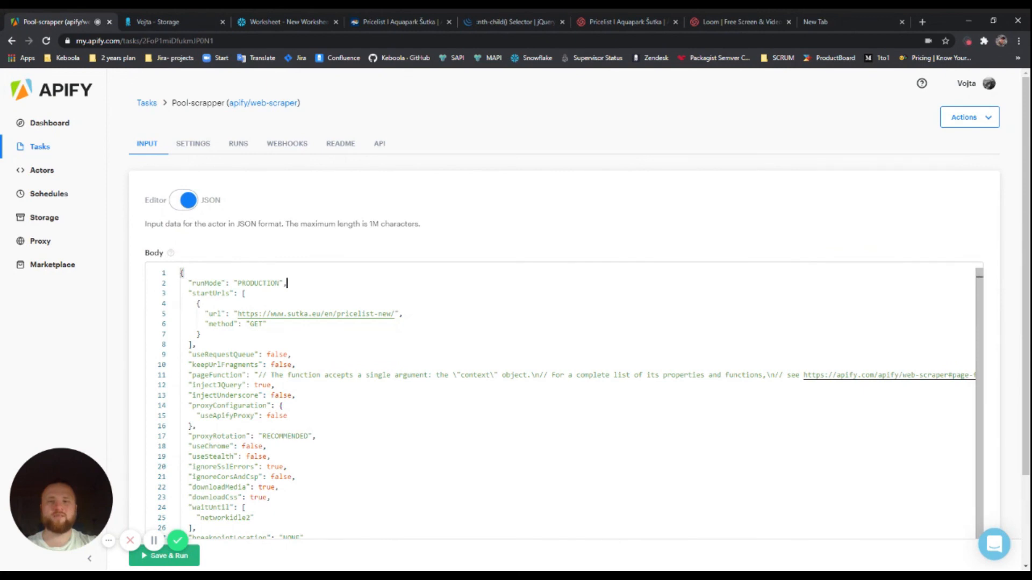
{"action": "scroll", "coordinate": [565, 403], "scroll_direction": "down", "scroll_amount": 1}
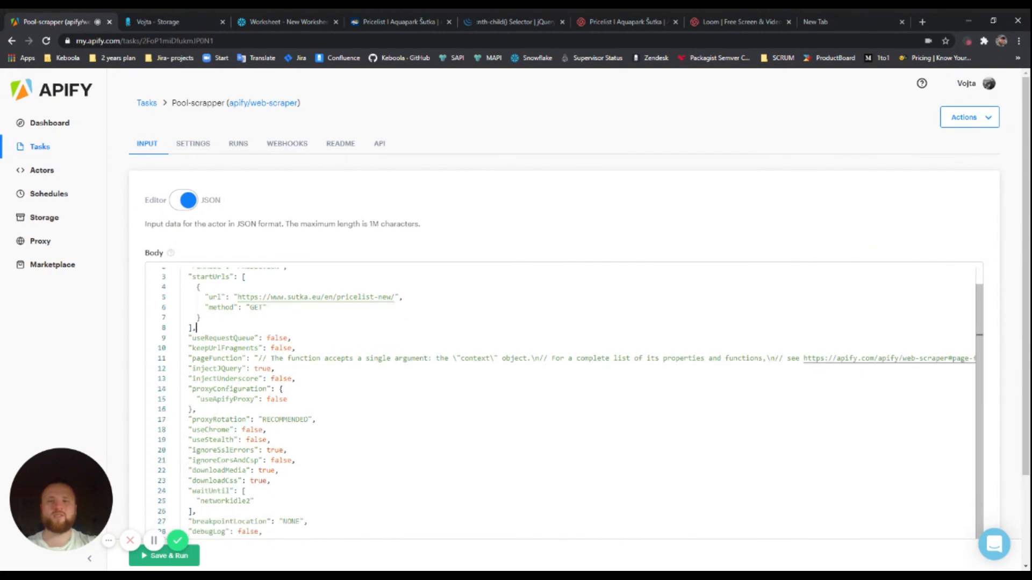
{"action": "left_click", "coordinate": [288, 399]}
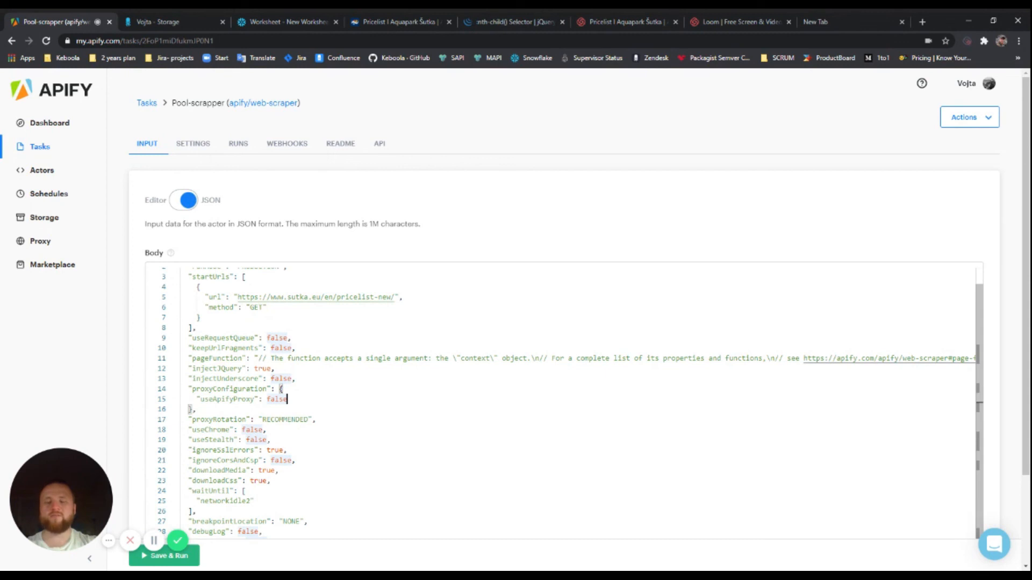
{"action": "key", "text": "ctrl+a"}
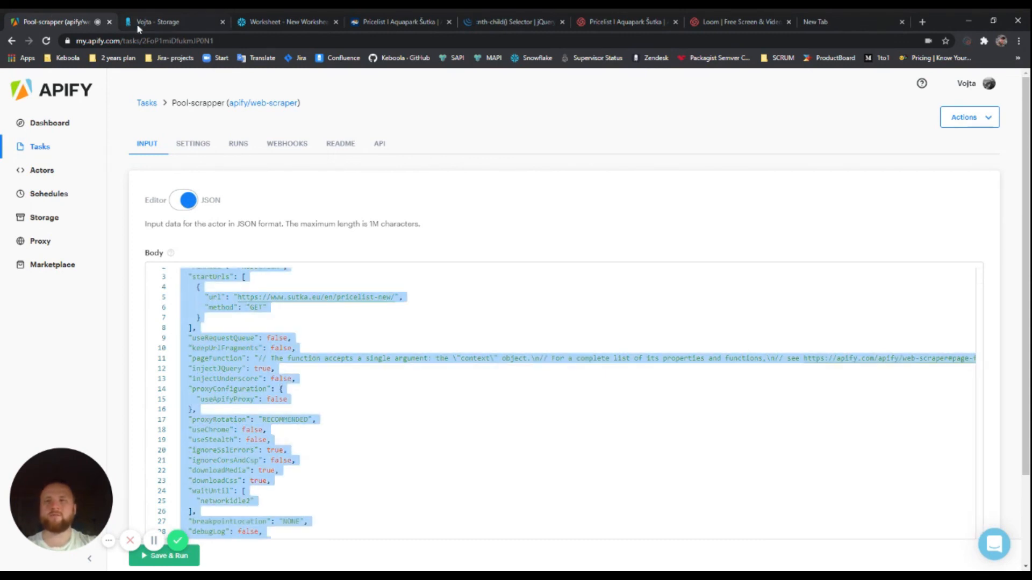
{"action": "left_click", "coordinate": [156, 22]}
Open the Pool extractor from Extractors and review its Apify input for the Sutka pricelist
{"action": "mouse_move", "coordinate": [294, 125]}
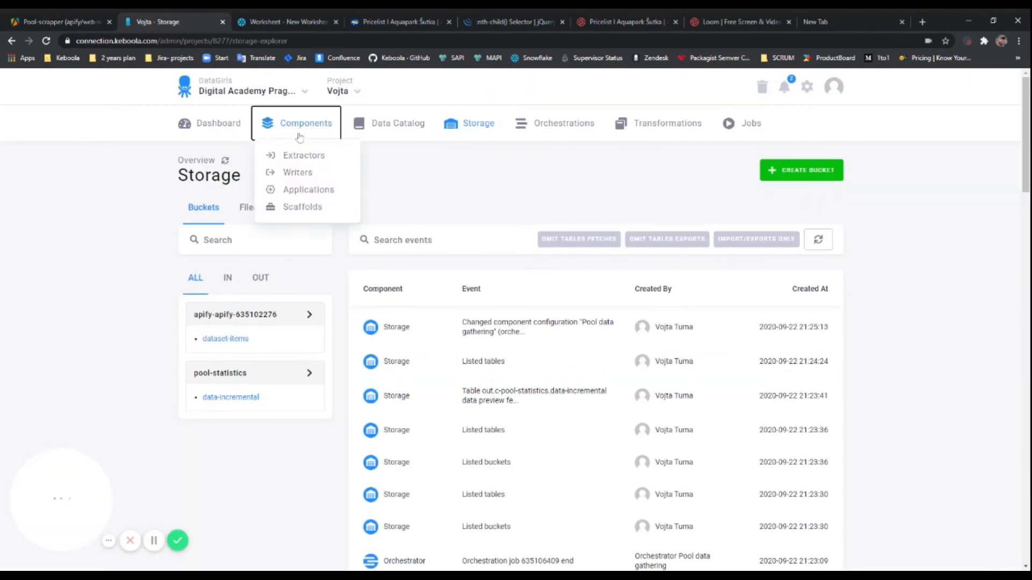
{"action": "left_click", "coordinate": [298, 154]}
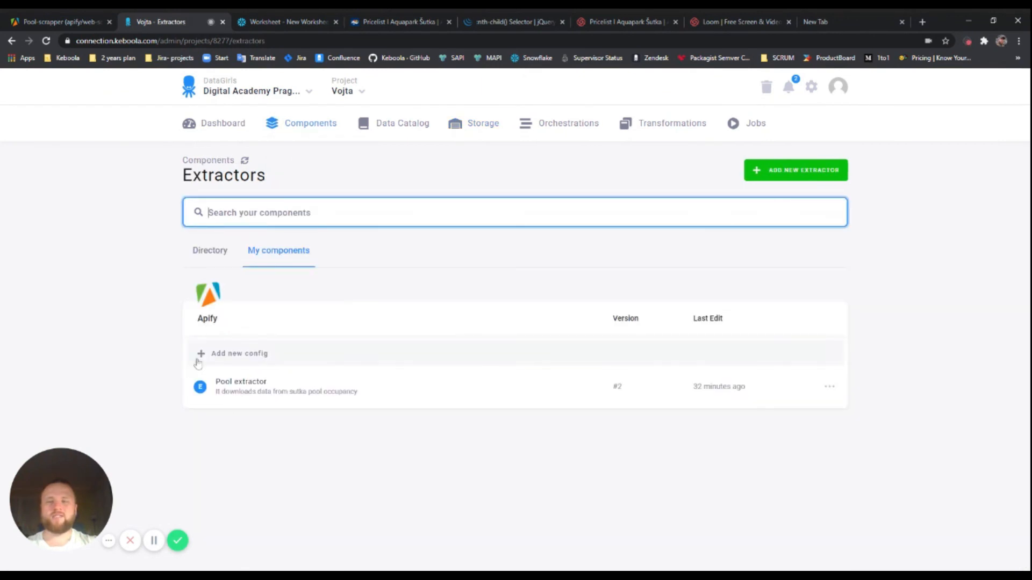
{"action": "left_click", "coordinate": [269, 396]}
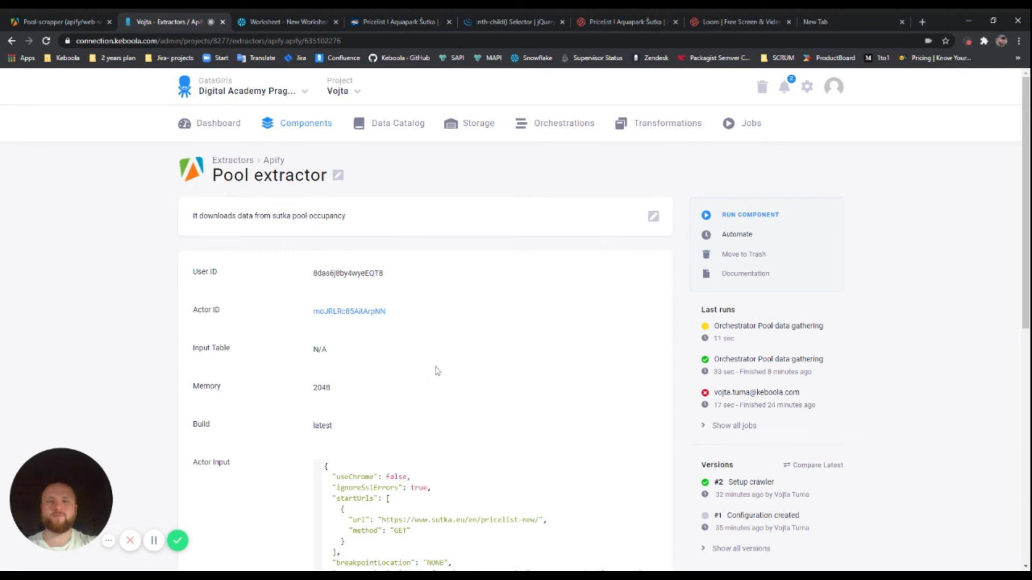
{"action": "scroll", "coordinate": [403, 343], "scroll_direction": "down", "scroll_amount": 4}
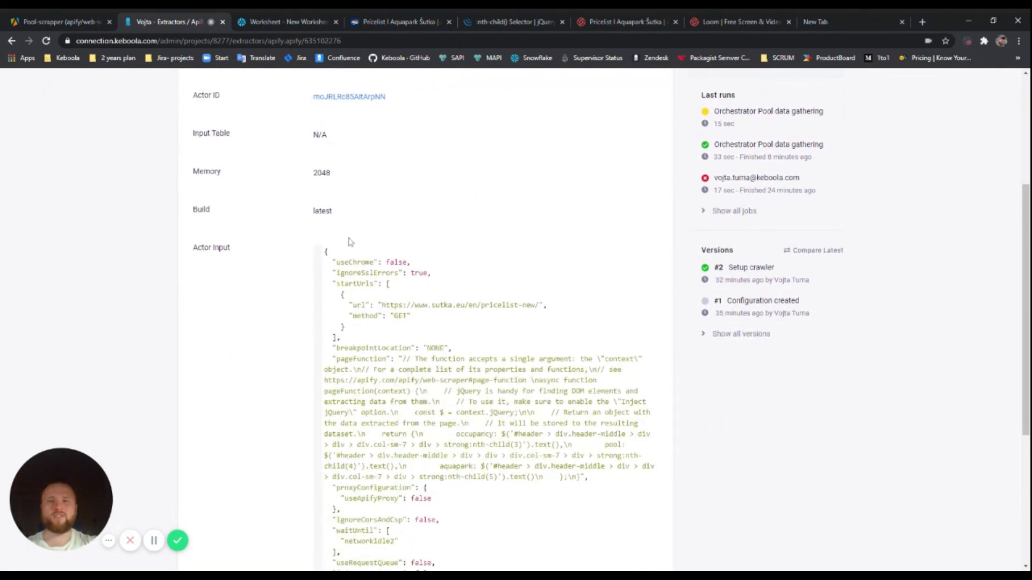
{"action": "scroll", "coordinate": [350, 242], "scroll_direction": "down", "scroll_amount": 5}
{"action": "scroll", "coordinate": [349, 242], "scroll_direction": "up", "scroll_amount": 7}
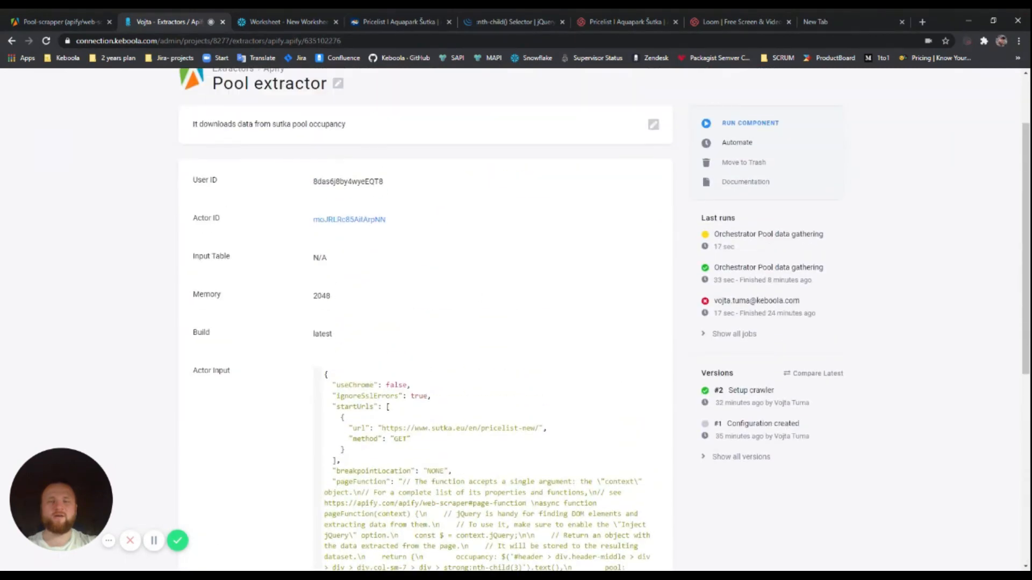
{"action": "scroll", "coordinate": [570, 229], "scroll_direction": "up", "scroll_amount": 1}
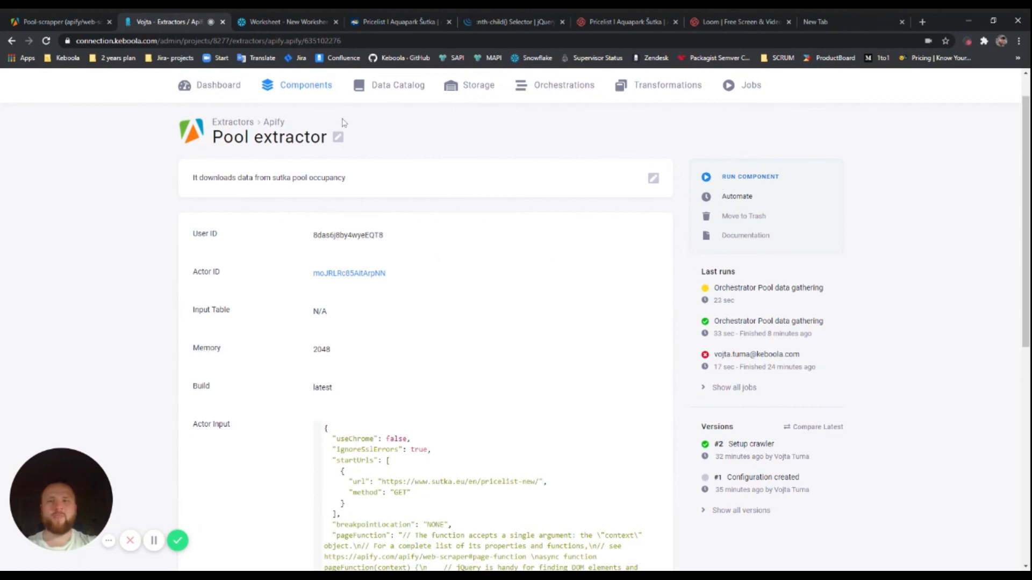
{"action": "left_click", "coordinate": [652, 89]}
Open Incremental fetch in the Pool statistics bucket and review its five query lines
{"action": "left_click", "coordinate": [345, 324]}
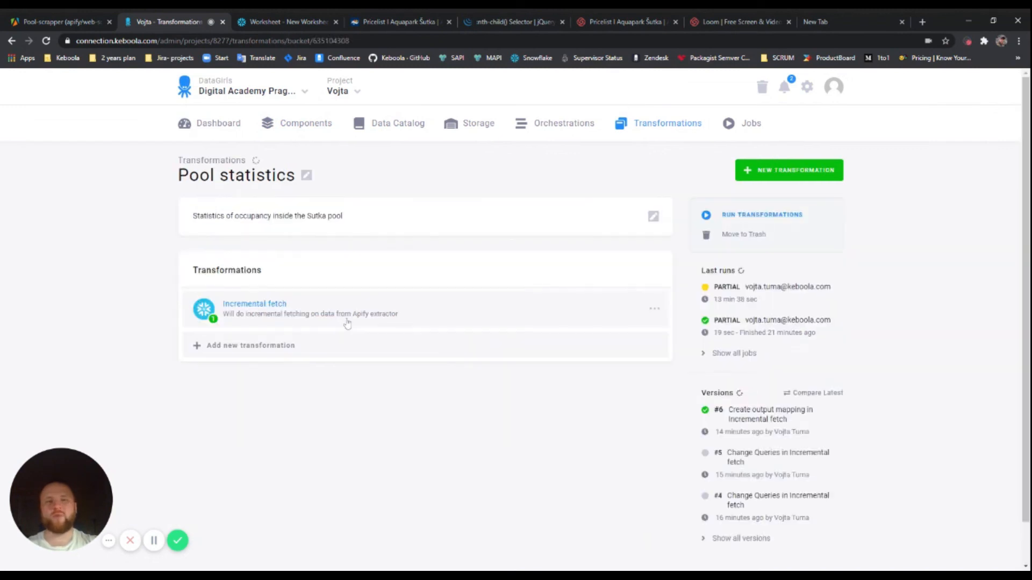
{"action": "left_click", "coordinate": [265, 285]}
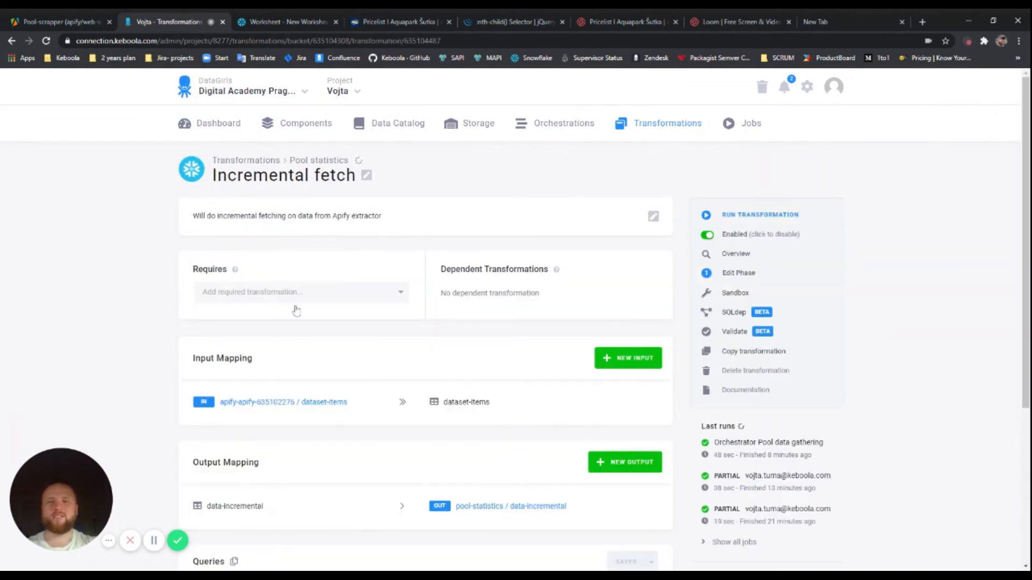
{"action": "scroll", "coordinate": [316, 331], "scroll_direction": "down", "scroll_amount": 4}
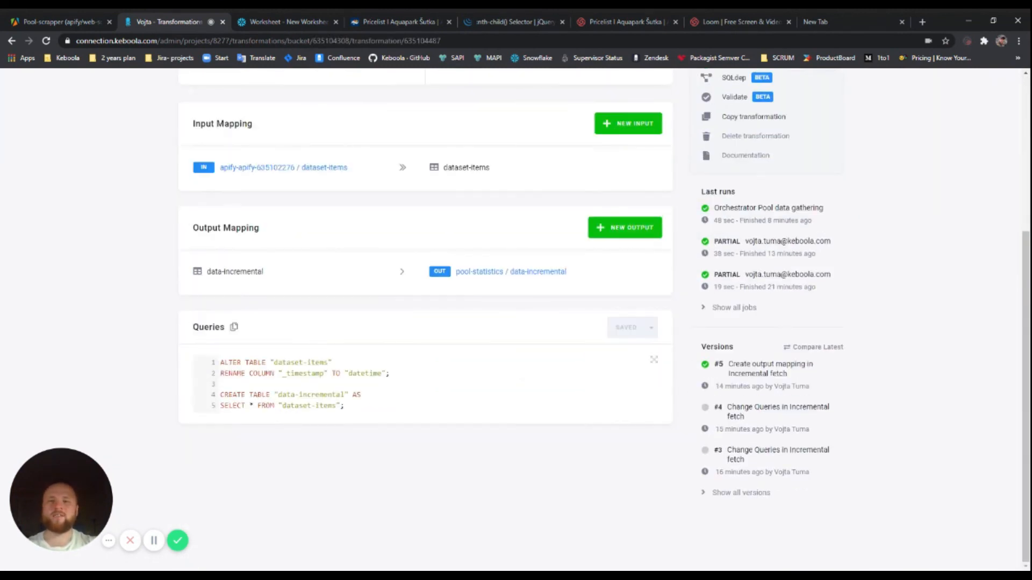
{"action": "left_click_drag", "start_coordinate": [344, 406], "coordinate": [212, 371]}
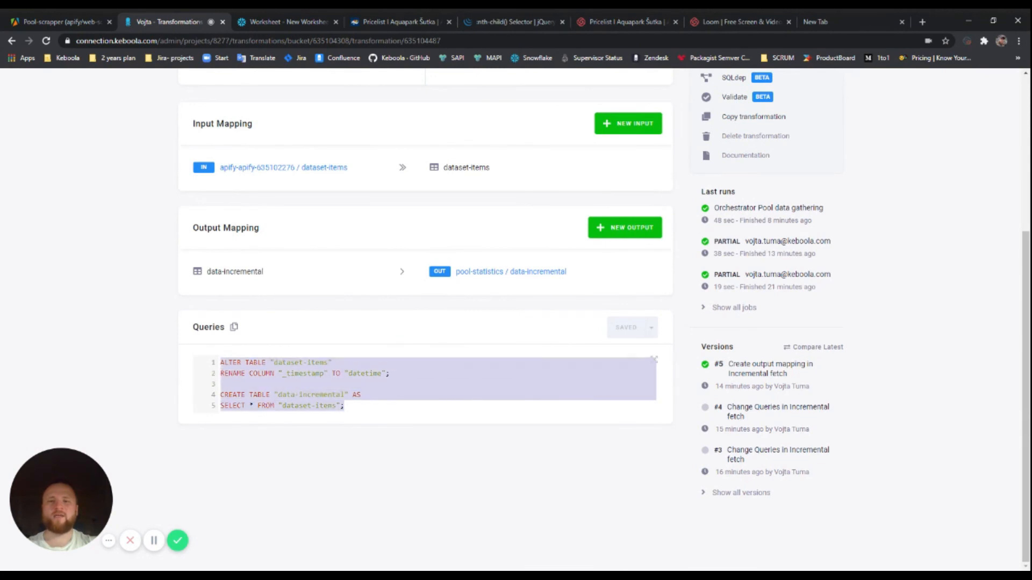
{"action": "left_click", "coordinate": [390, 373]}
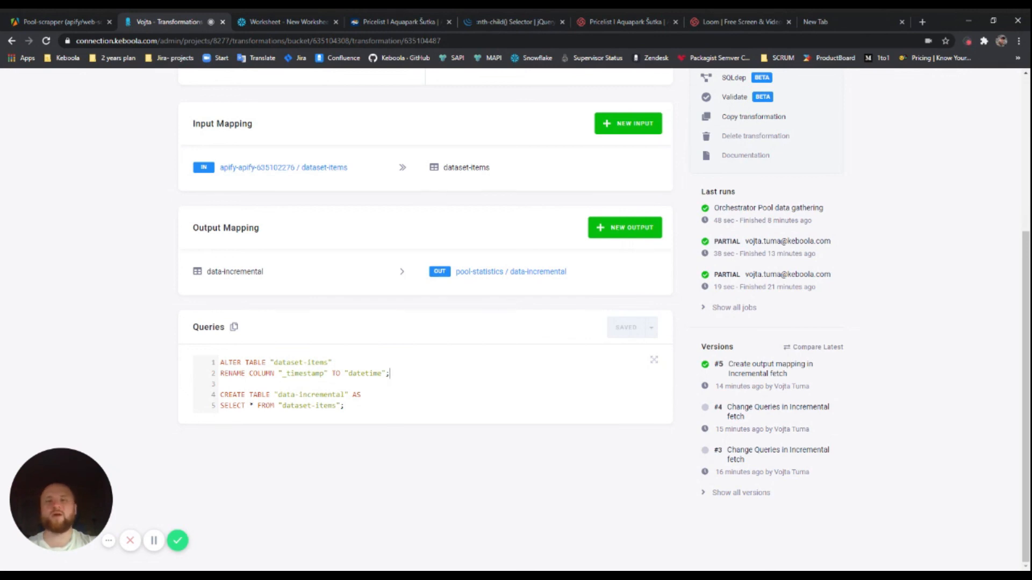
{"action": "mouse_move", "coordinate": [504, 279]}
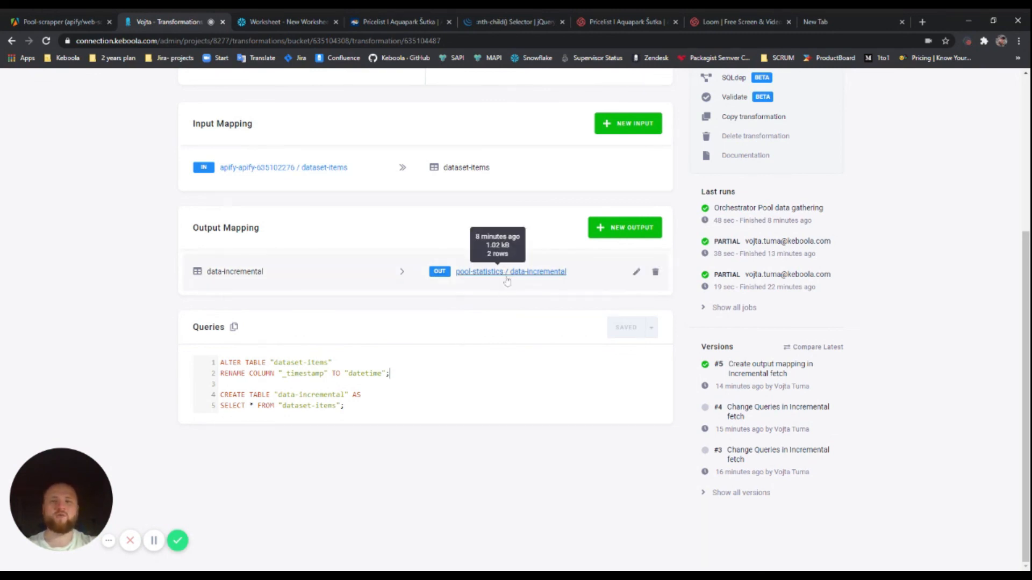
{"action": "left_click_drag", "start_coordinate": [376, 409], "coordinate": [217, 369]}
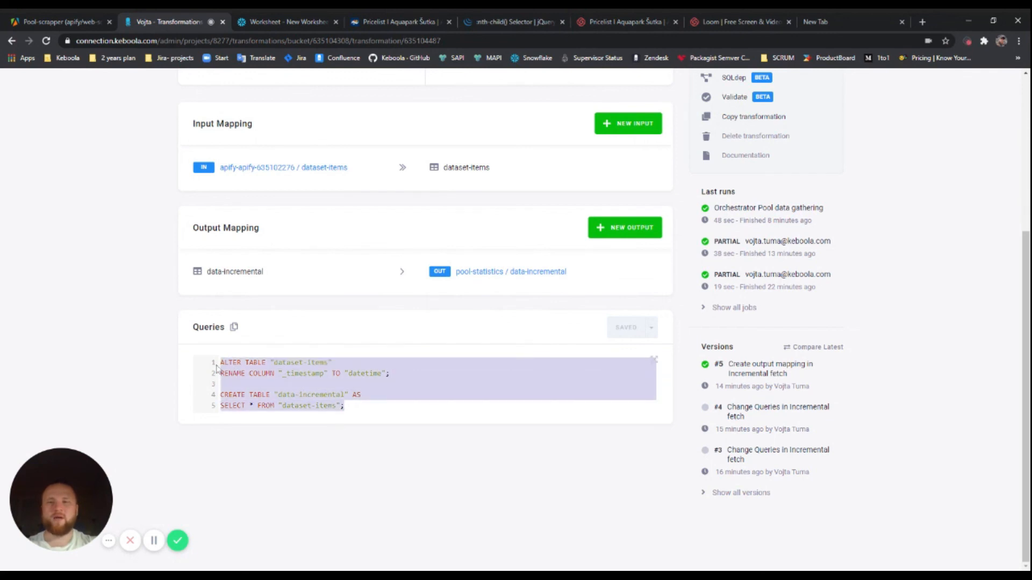
{"action": "scroll", "coordinate": [473, 231], "scroll_direction": "up", "scroll_amount": 5}
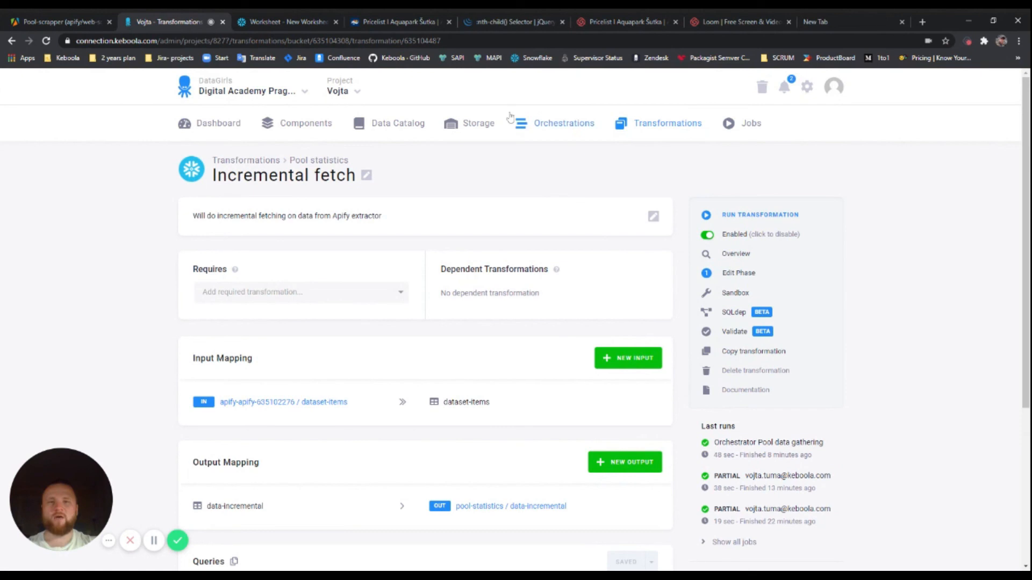
{"action": "scroll", "coordinate": [496, 316], "scroll_direction": "down", "scroll_amount": 3}
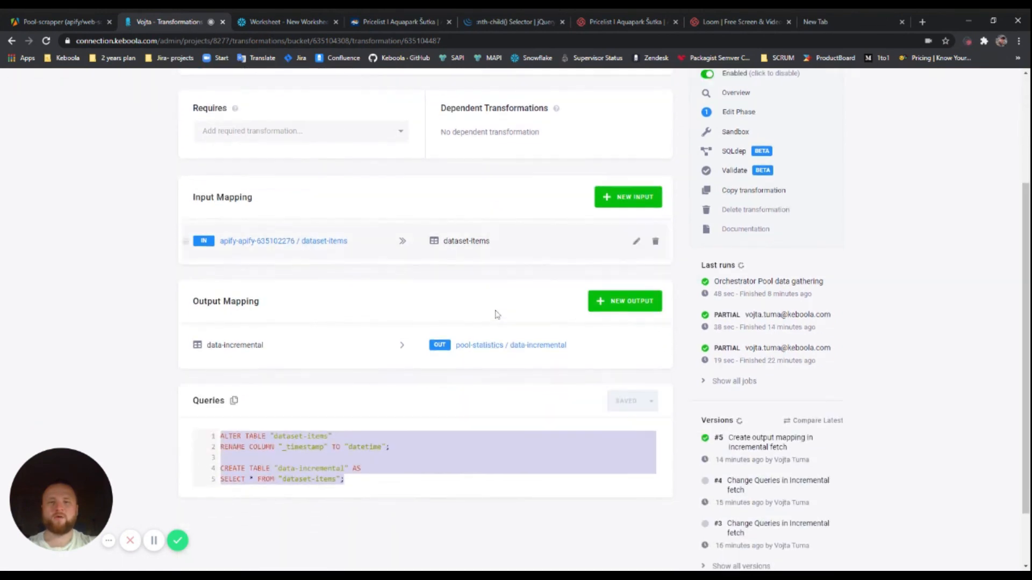
Review the data-incremental output mapping and the query's _timestamp and datetime columns
{"action": "left_click", "coordinate": [636, 346]}
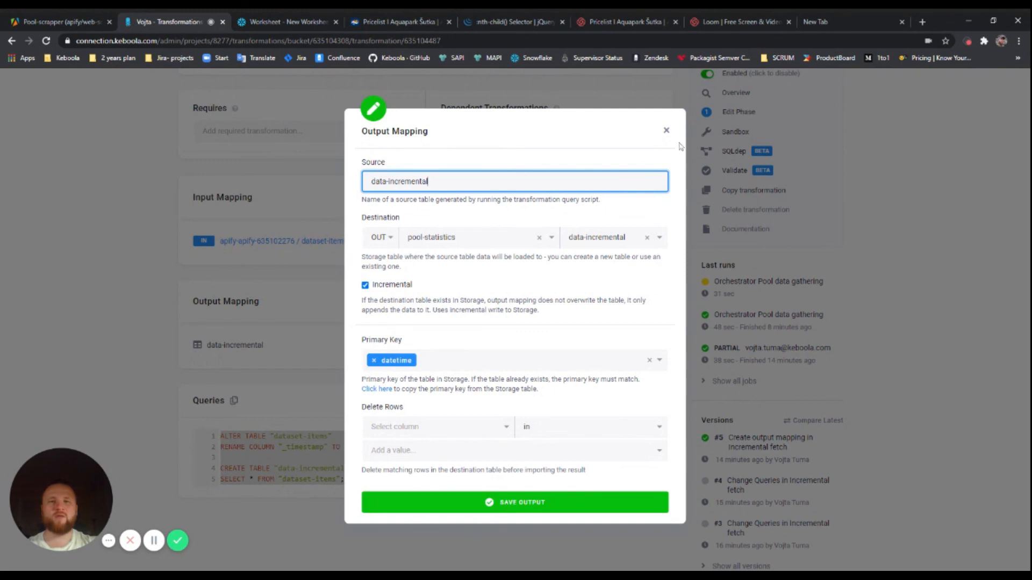
{"action": "left_click", "coordinate": [665, 130]}
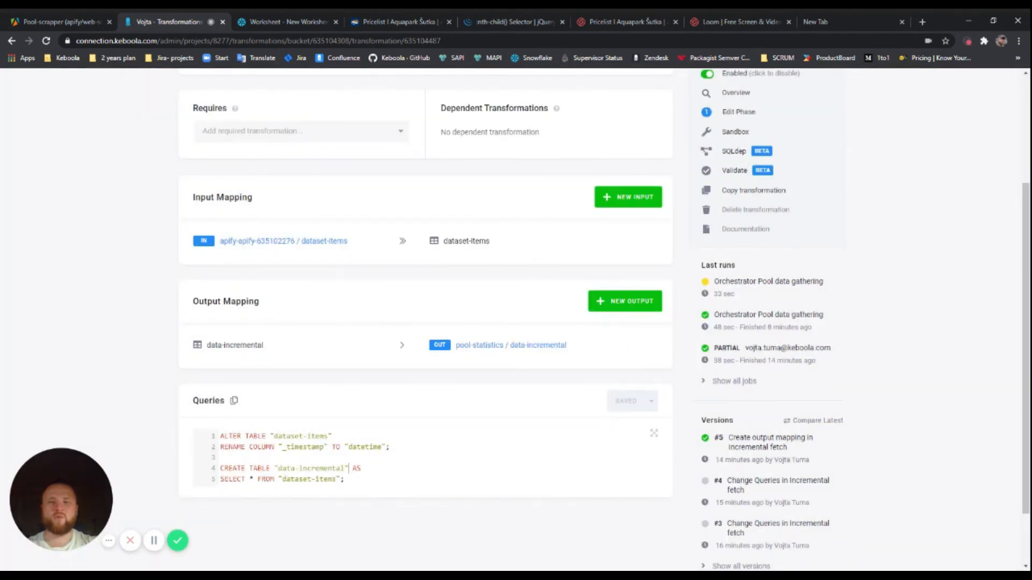
{"action": "left_click_drag", "start_coordinate": [282, 447], "coordinate": [324, 447]}
{"action": "left_click", "coordinate": [324, 447]}
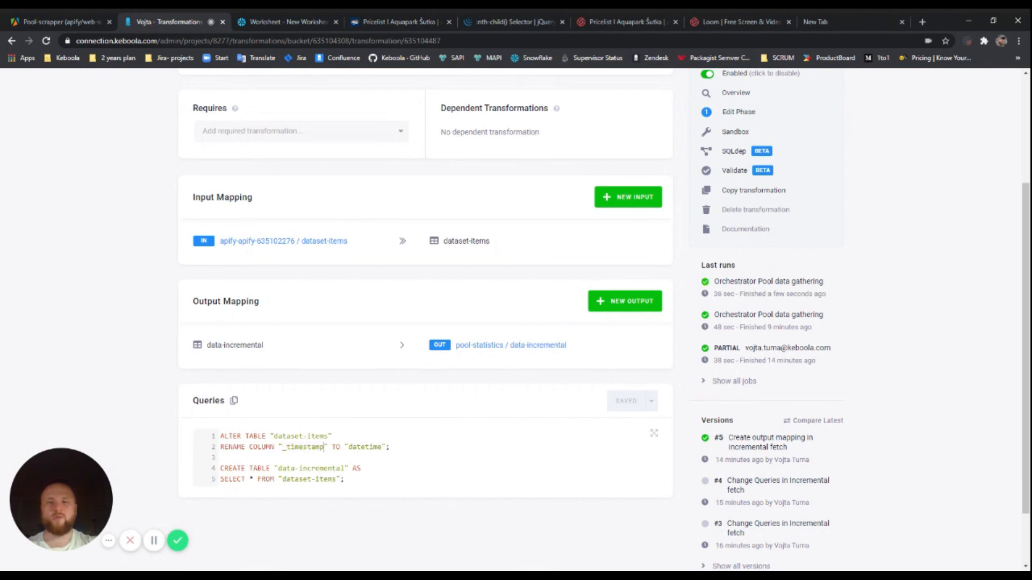
{"action": "left_click_drag", "start_coordinate": [348, 447], "coordinate": [381, 447]}
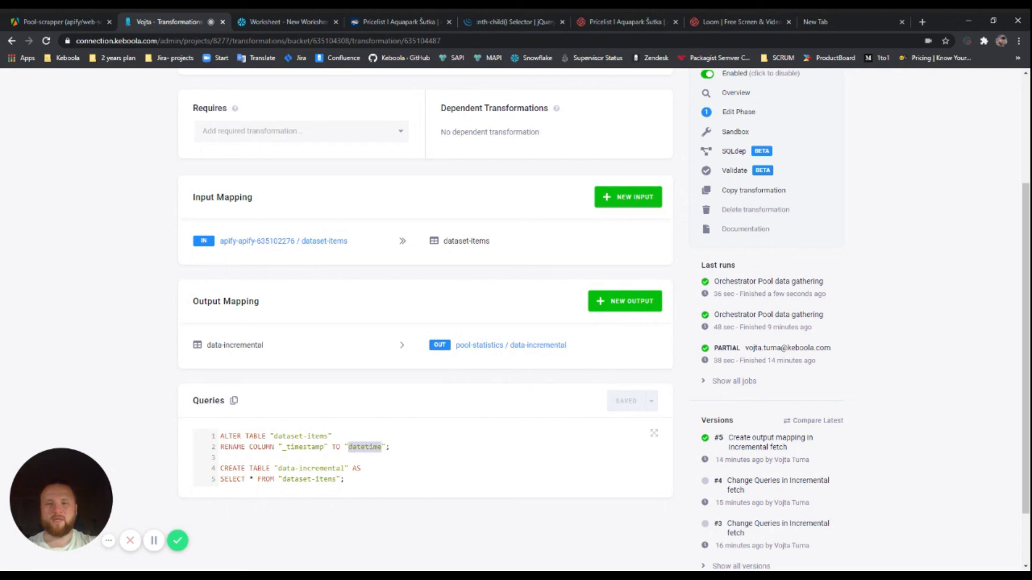
{"action": "left_click", "coordinate": [390, 447]}
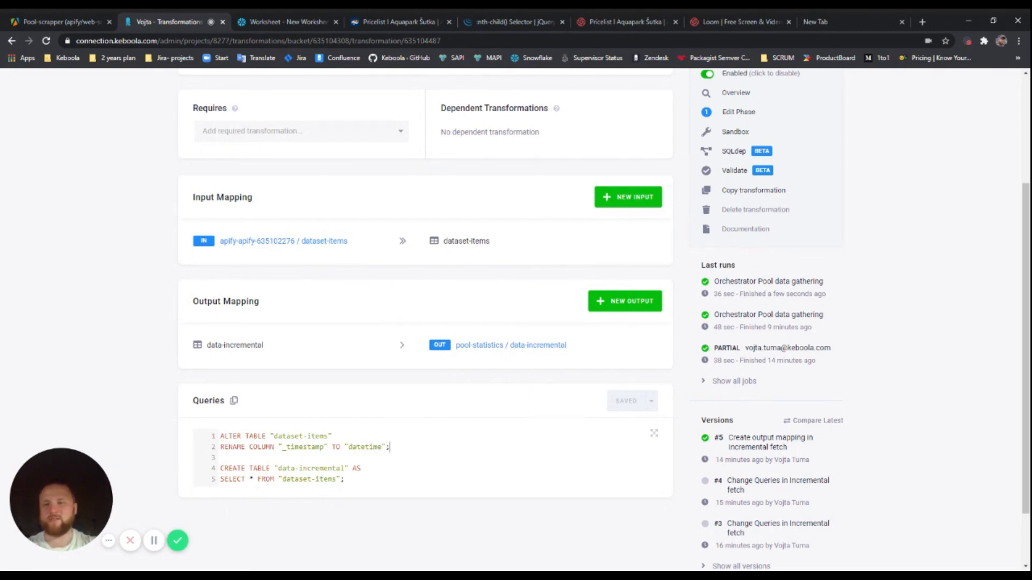
{"action": "scroll", "coordinate": [486, 416], "scroll_direction": "up", "scroll_amount": 3}
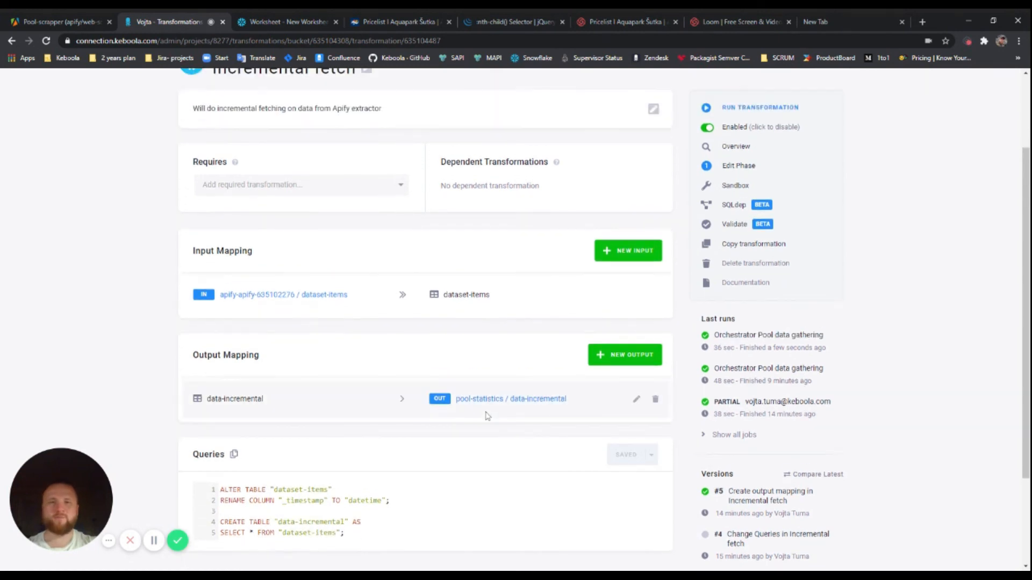
{"action": "left_click", "coordinate": [558, 123]}
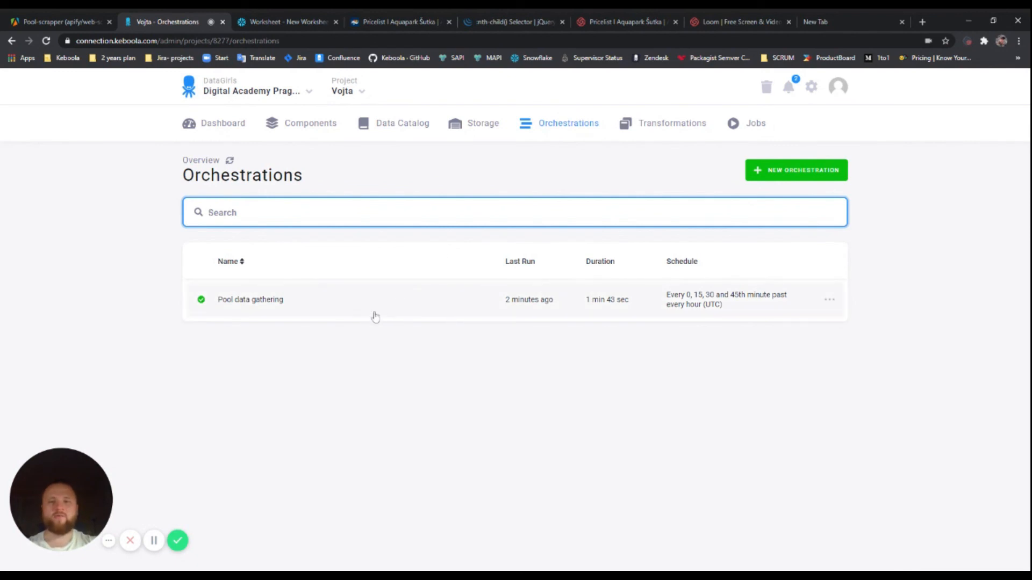
Open Pool data gathering and filter its runs by Successful, Failed, then All Runs
{"action": "left_click", "coordinate": [396, 307]}
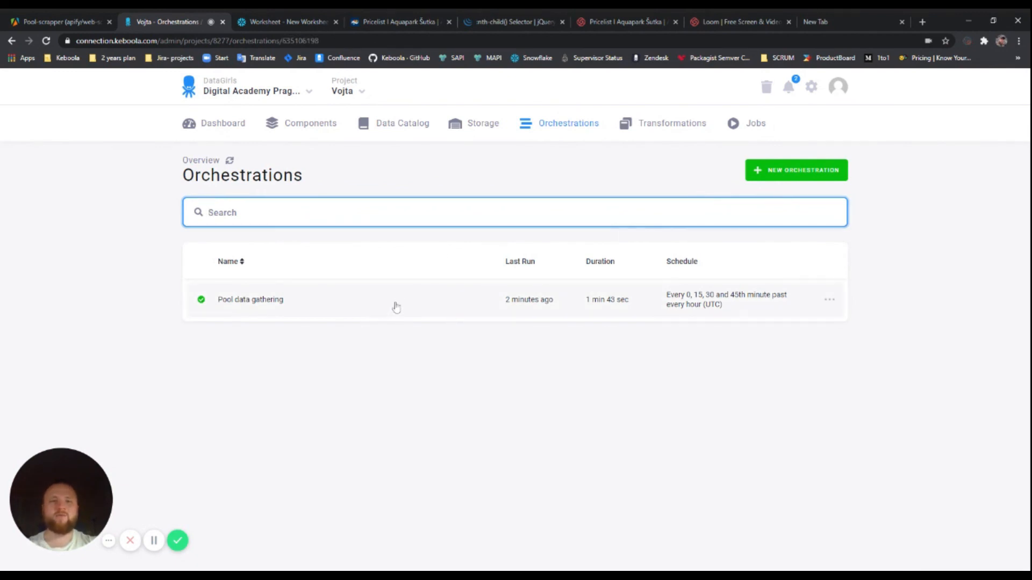
{"action": "scroll", "coordinate": [443, 322], "scroll_direction": "down", "scroll_amount": 2}
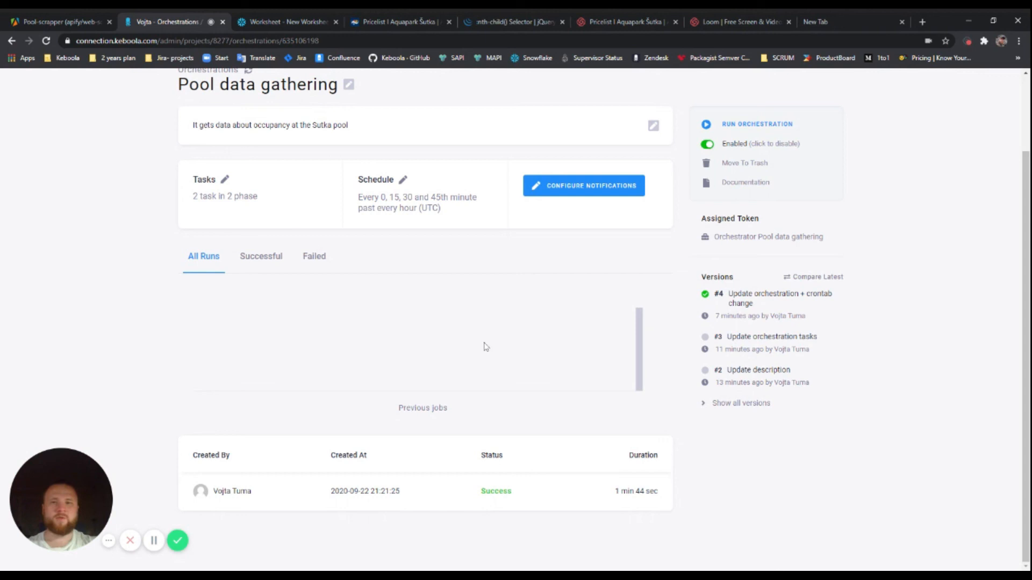
{"action": "left_click", "coordinate": [253, 258]}
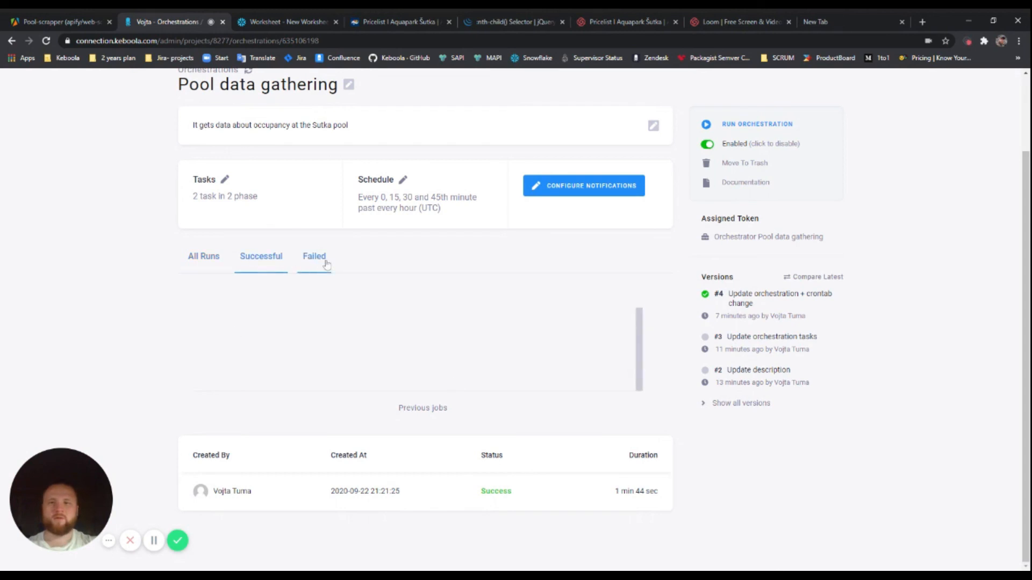
{"action": "left_click", "coordinate": [326, 265]}
{"action": "left_click", "coordinate": [204, 353]}
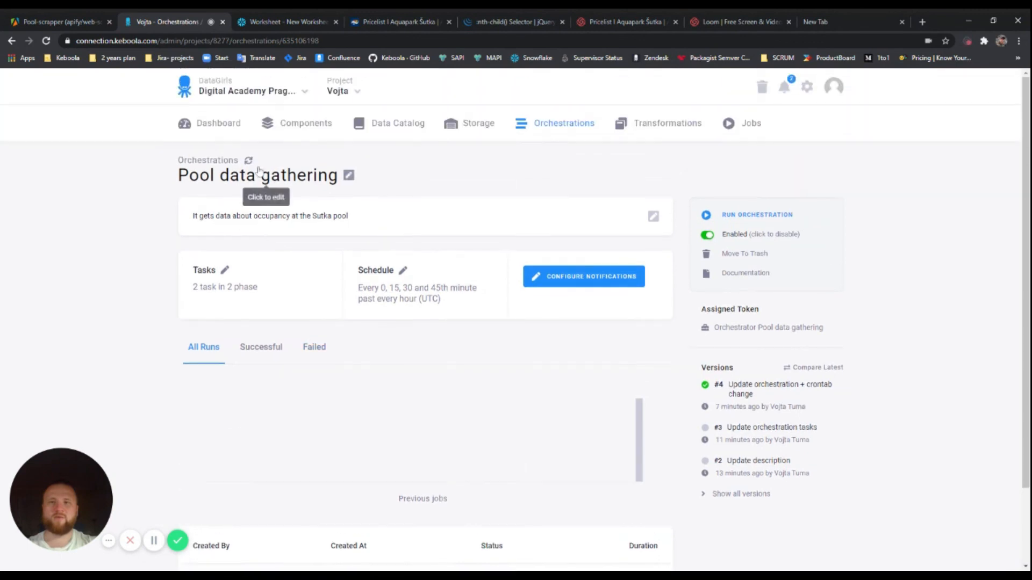
{"action": "scroll", "coordinate": [462, 220], "scroll_direction": "down", "scroll_amount": 2}
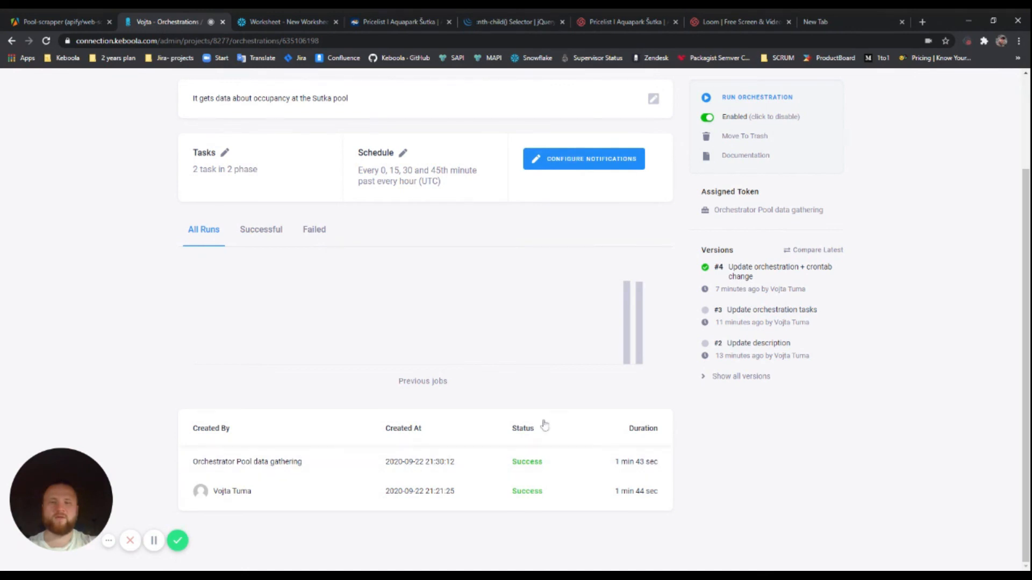
{"action": "scroll", "coordinate": [560, 310], "scroll_direction": "up", "scroll_amount": 2}
Open the pool-statistics data-incremental table in Storage and view its data sample
{"action": "left_click", "coordinate": [486, 133]}
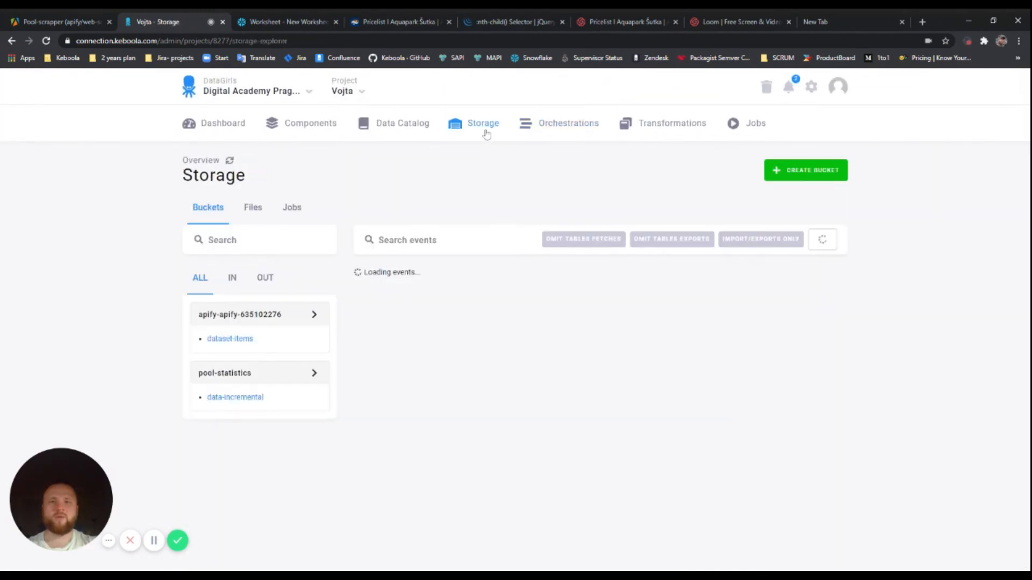
{"action": "left_click", "coordinate": [237, 400]}
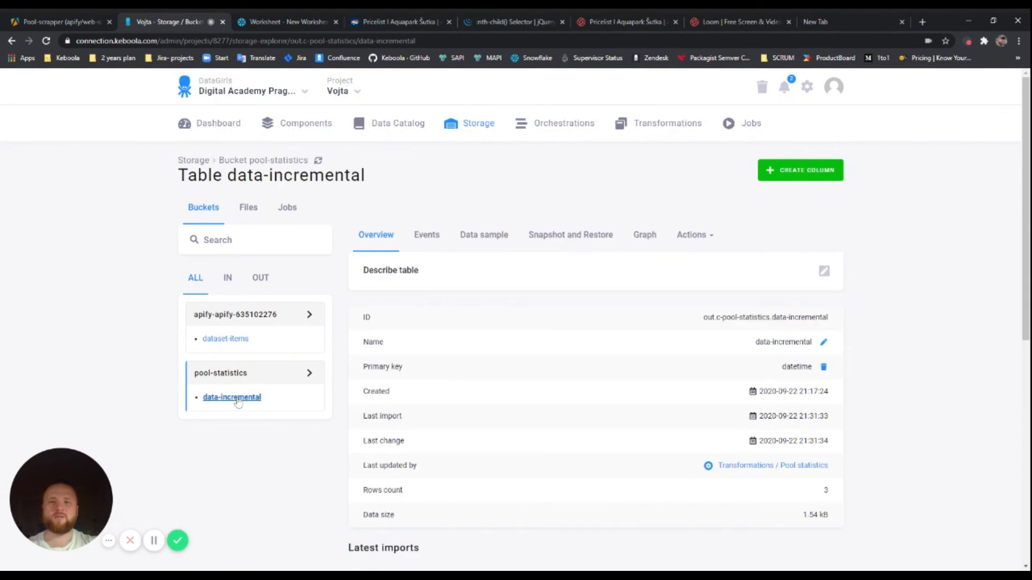
{"action": "left_click", "coordinate": [488, 235]}
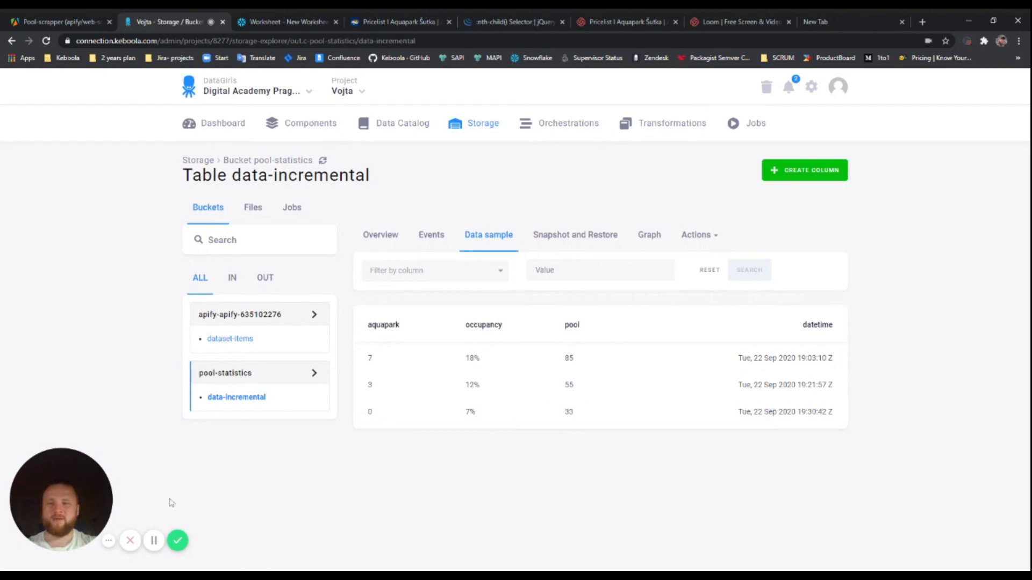
{"action": "left_click", "coordinate": [177, 540]}
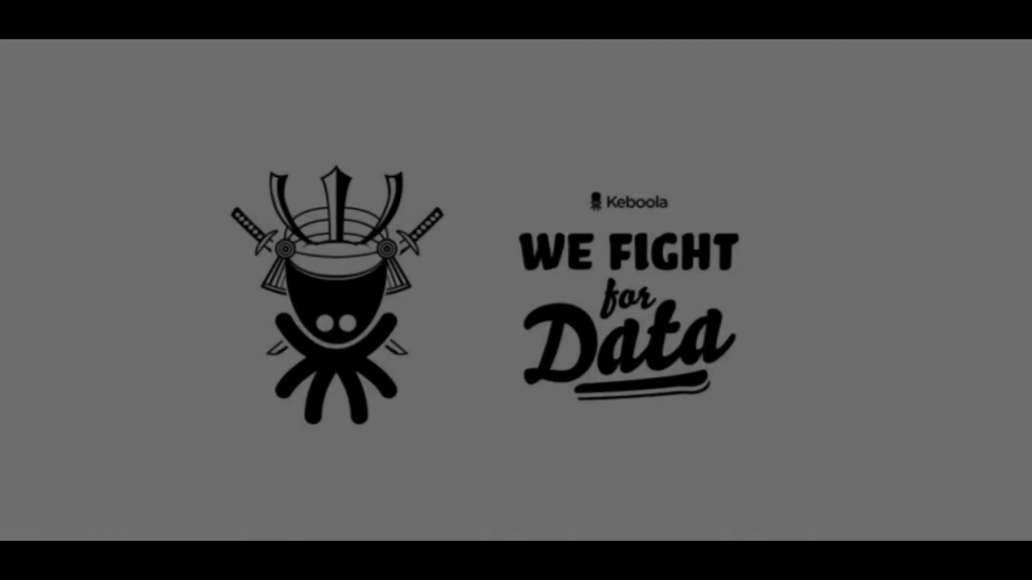